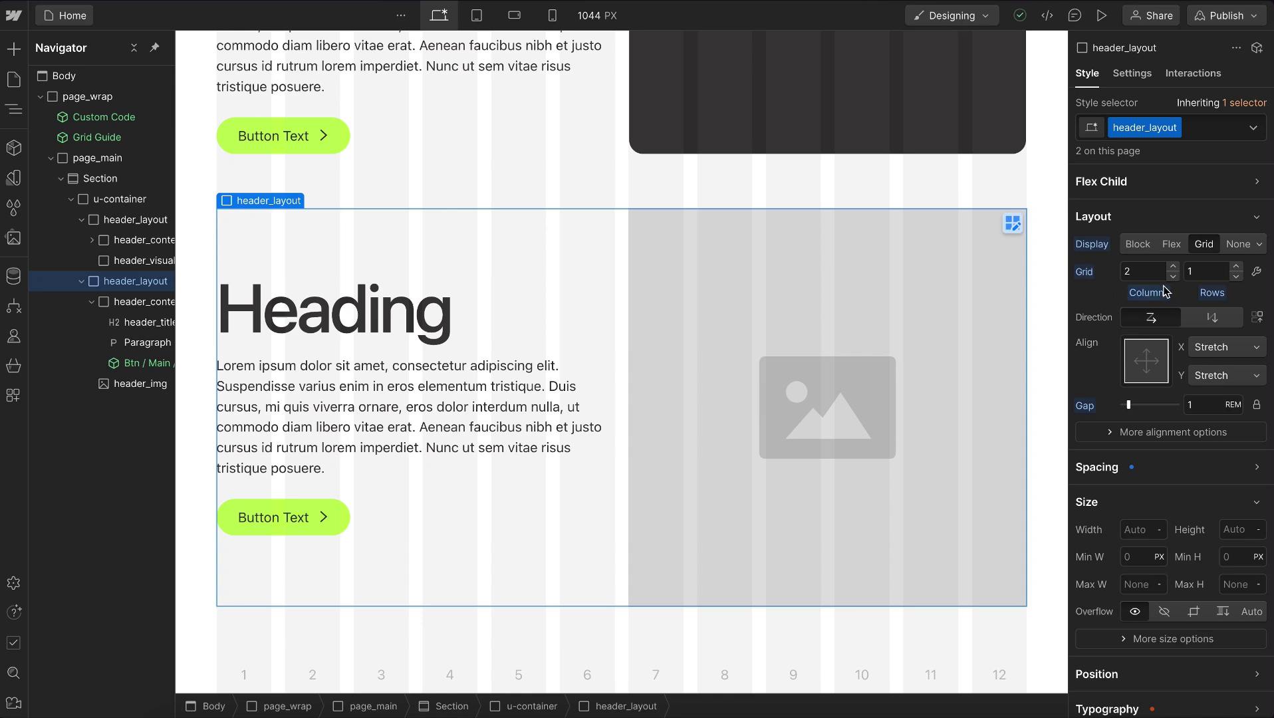
# Reduce the lower header_layout's grid to one column and restore it to two columns
pyautogui.click(1173, 277)
pyautogui.click(1174, 268)
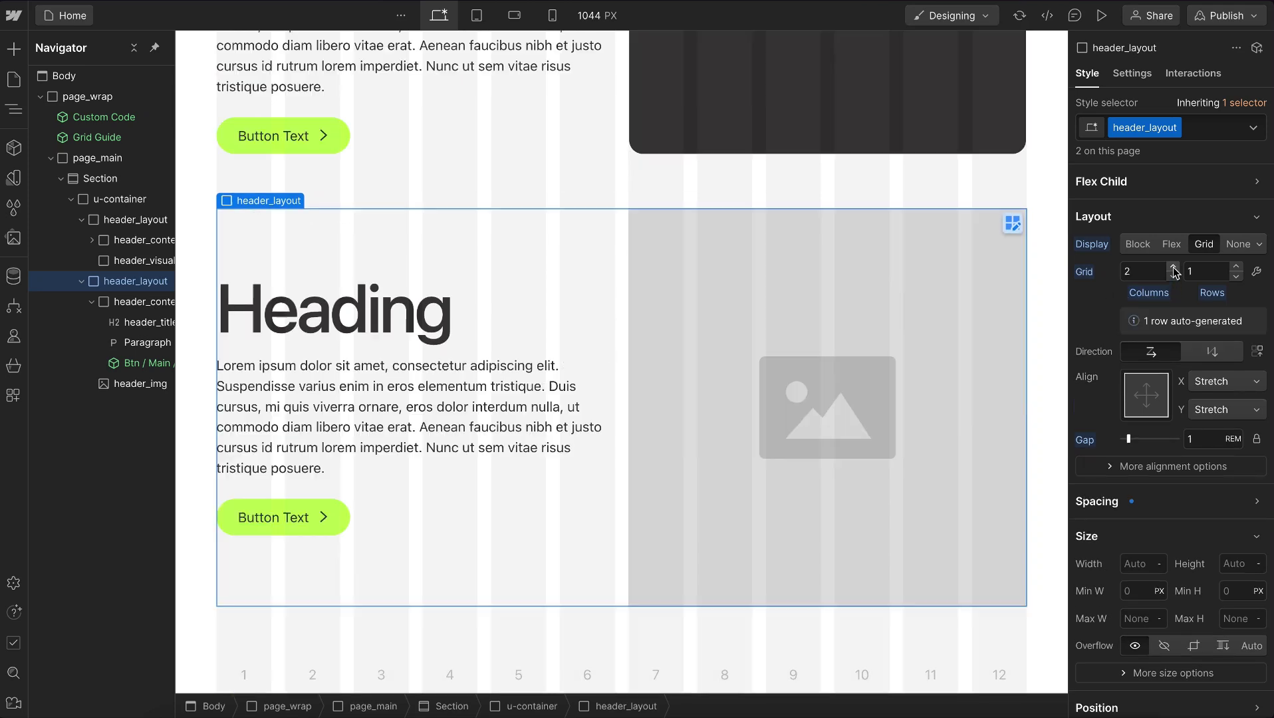
# Replace the lower section's heading text with "Awesomeness"
pyautogui.click(444, 327)
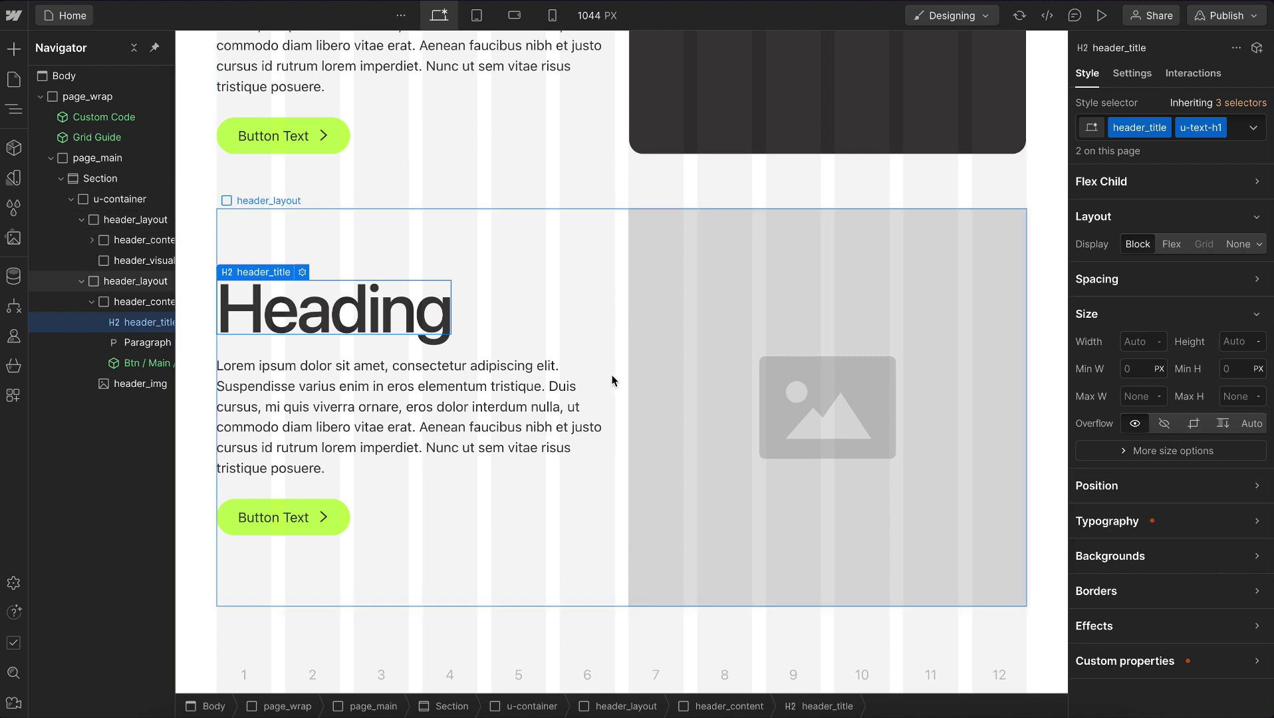
pyautogui.doubleClick(423, 307)
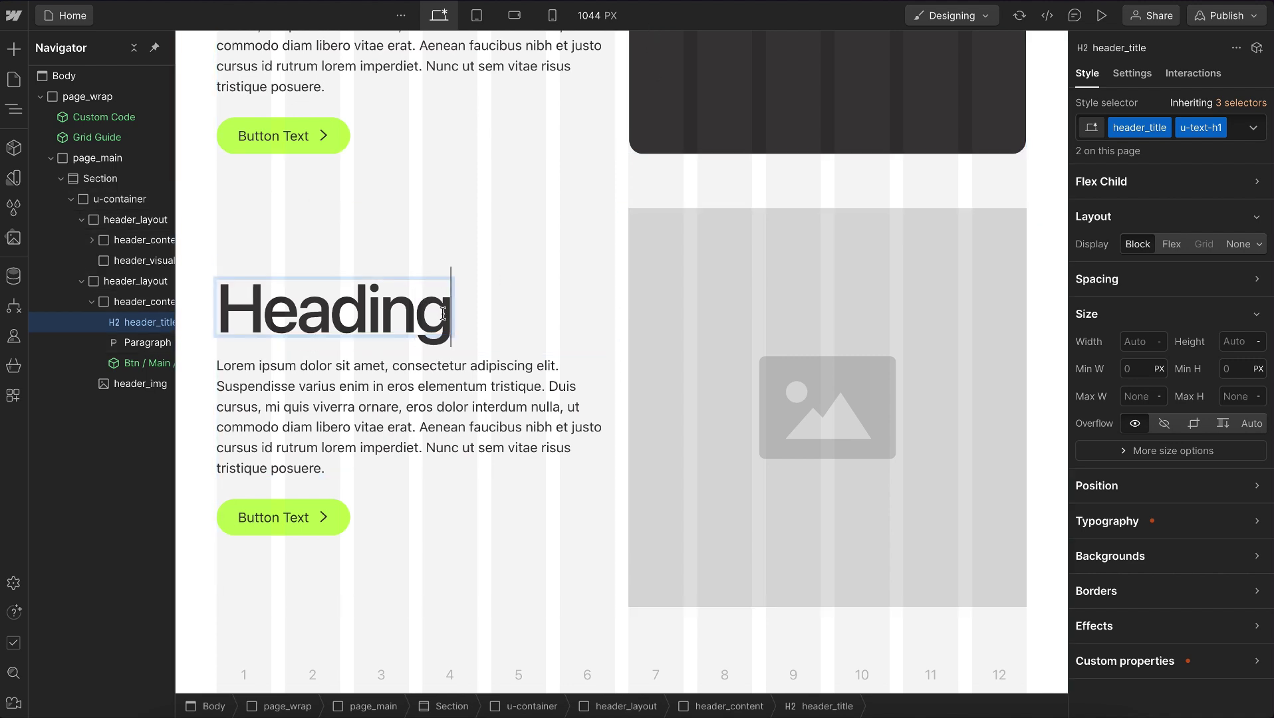
pyautogui.doubleClick(423, 307)
pyautogui.write('Awesomeness')
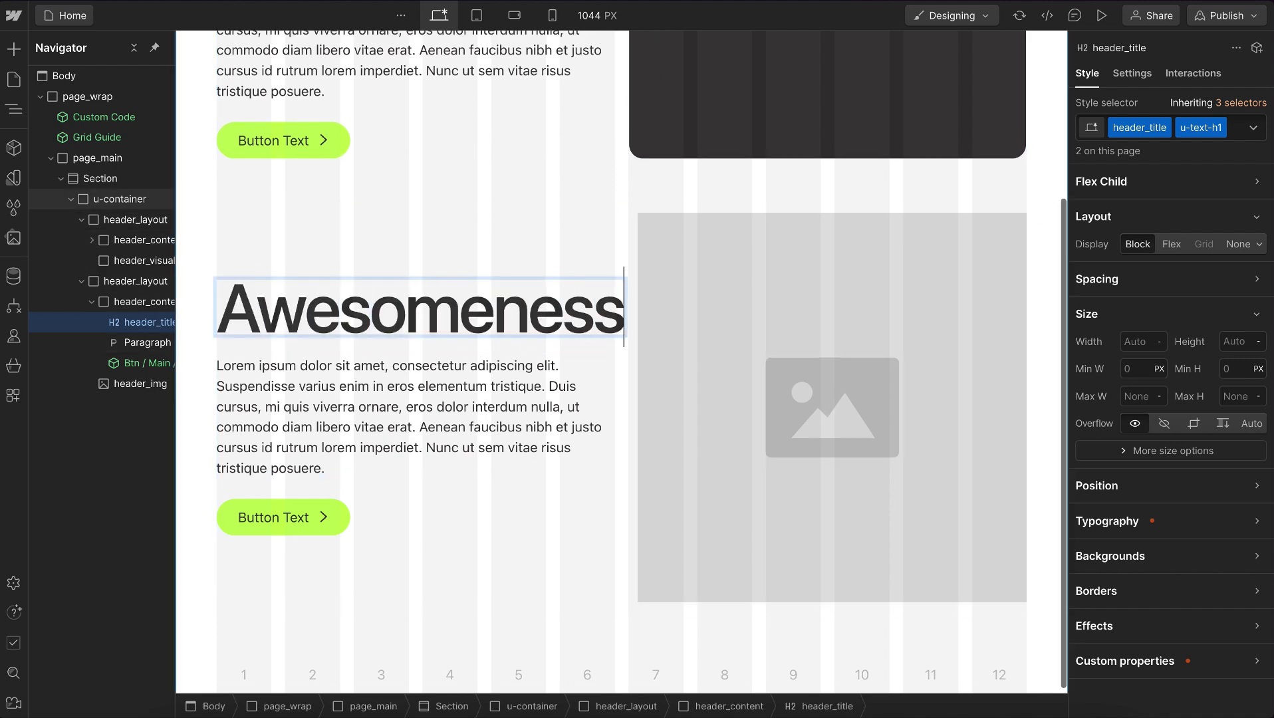
pyautogui.press('Escape')
# Examine how the content and visual columns of both header layouts share the width, with the canvas narrowed to 992 px
pyautogui.click(552, 239)
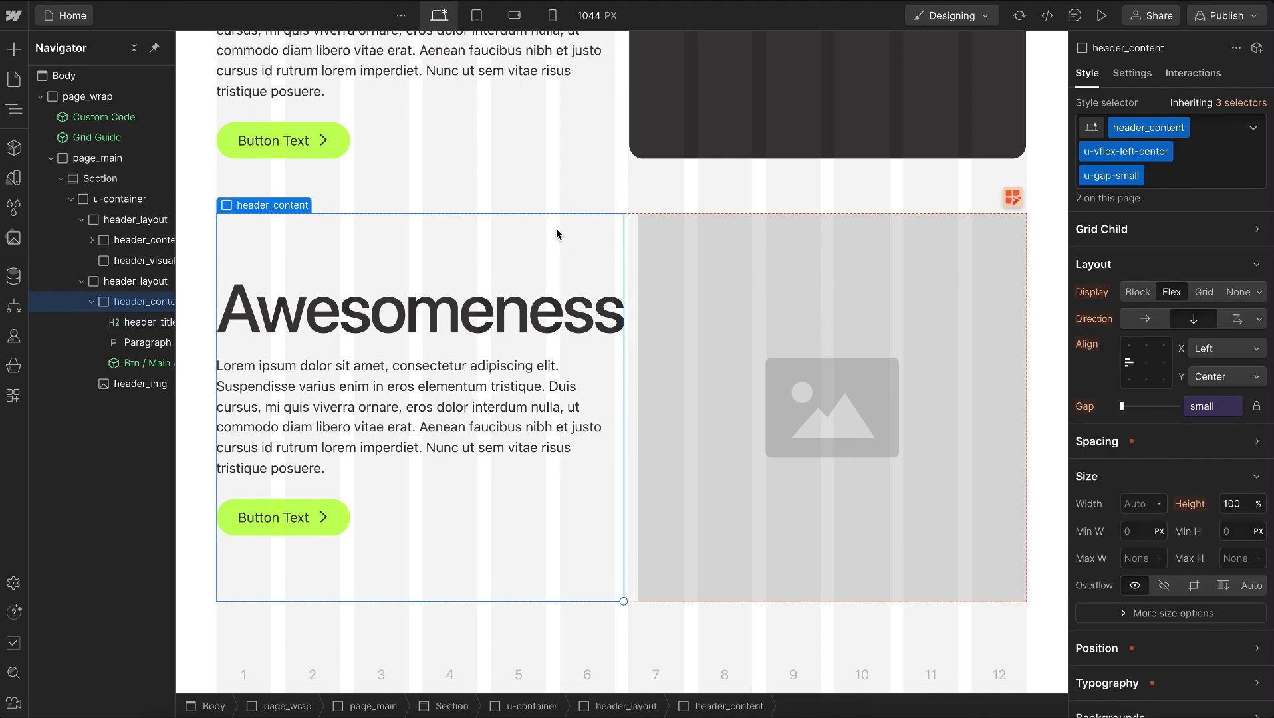
pyautogui.click(789, 288)
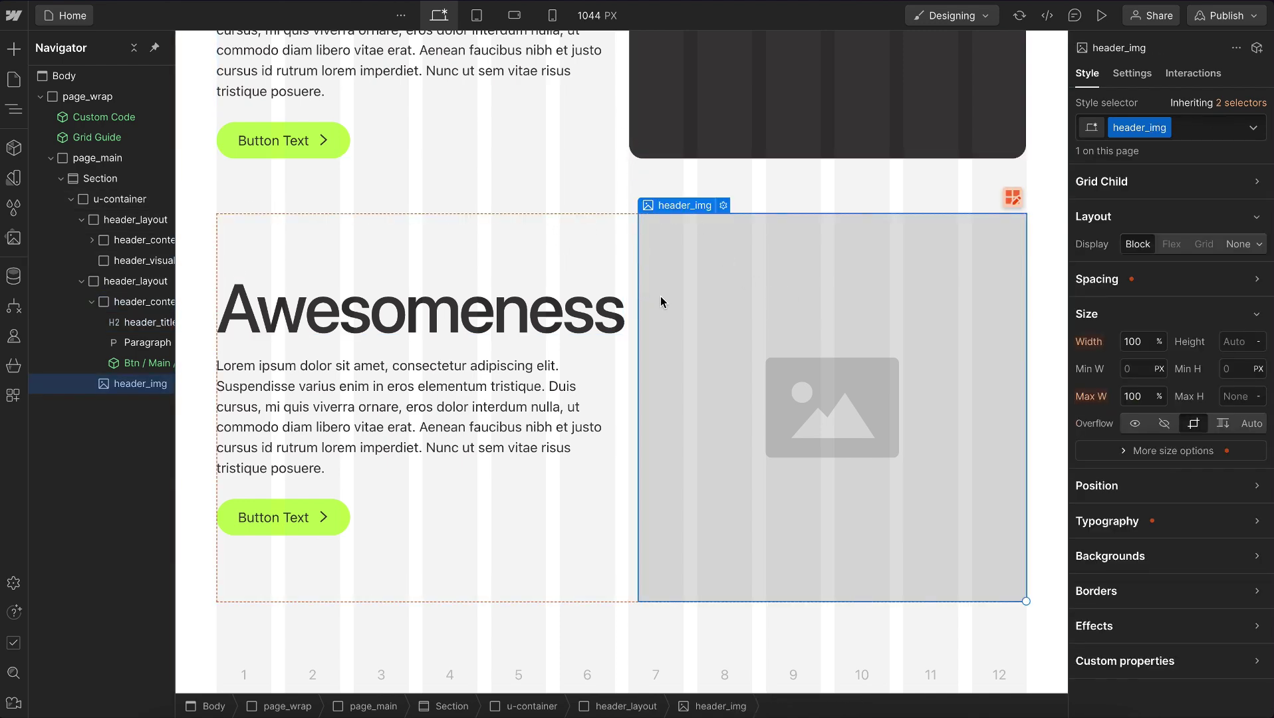
pyautogui.scroll(3, 660, 299)
pyautogui.click(749, 252)
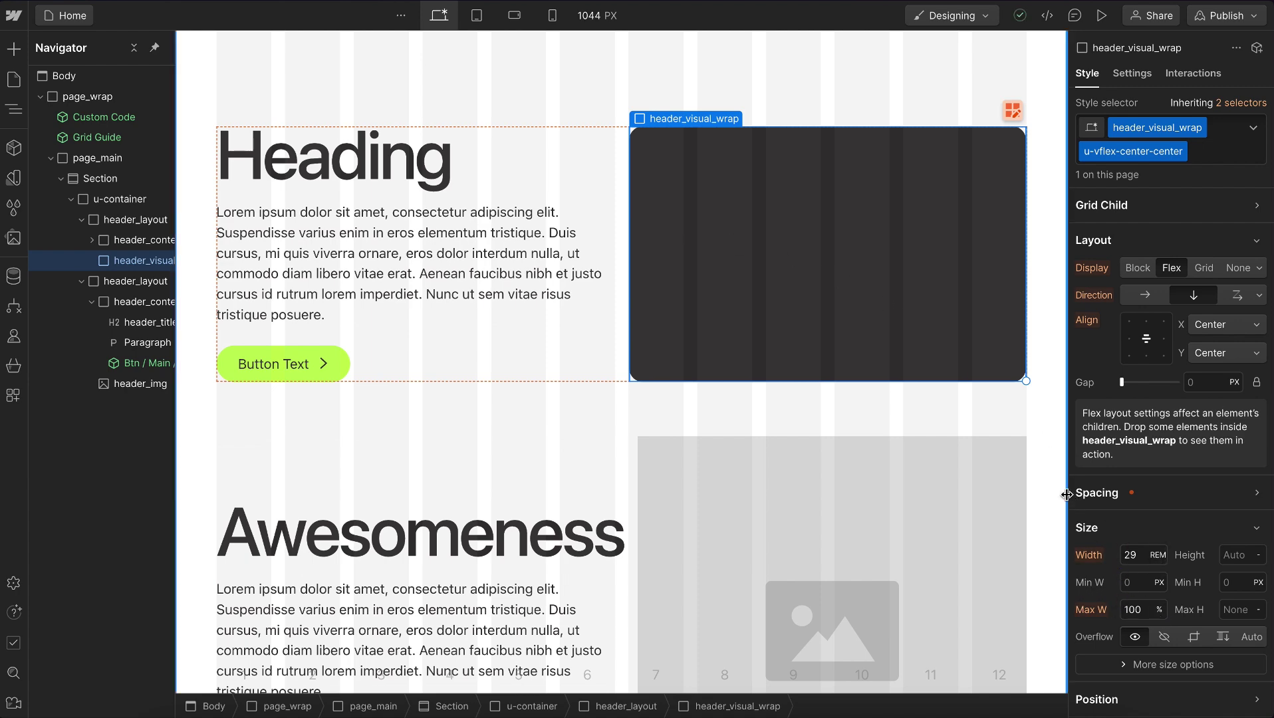
pyautogui.moveTo(1068, 495); pyautogui.dragTo(995, 485)
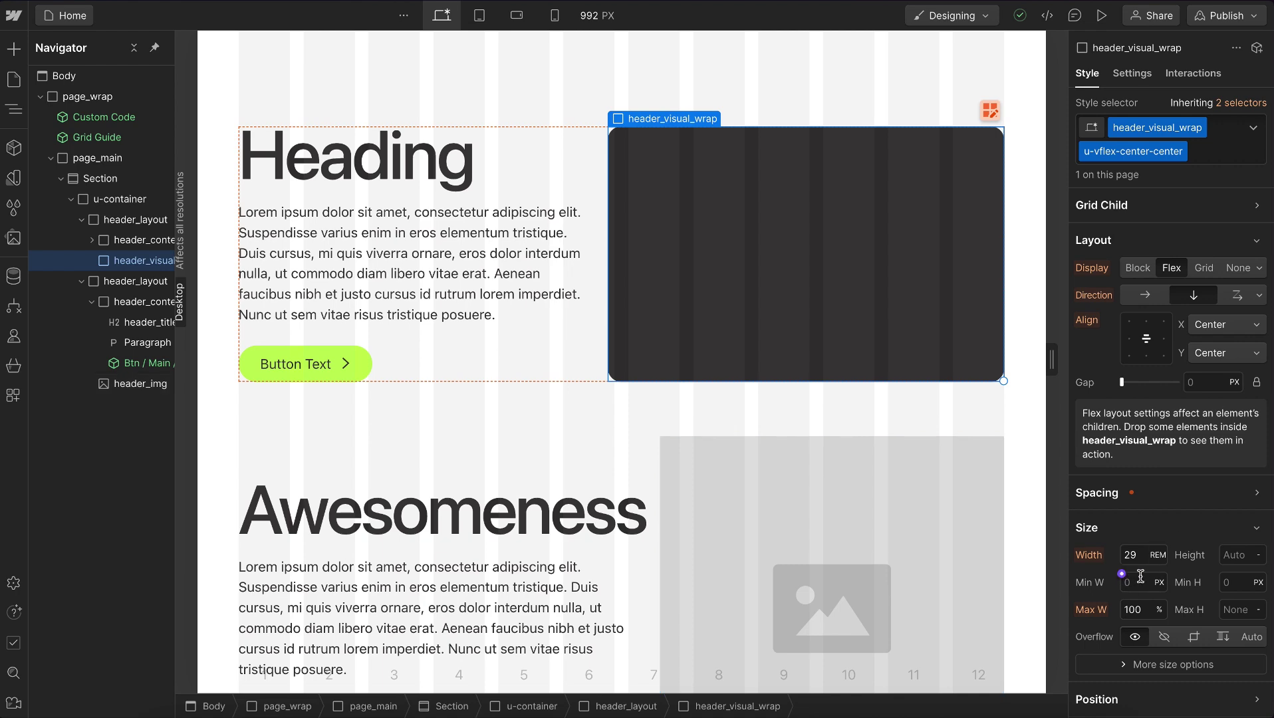
pyautogui.click(539, 153)
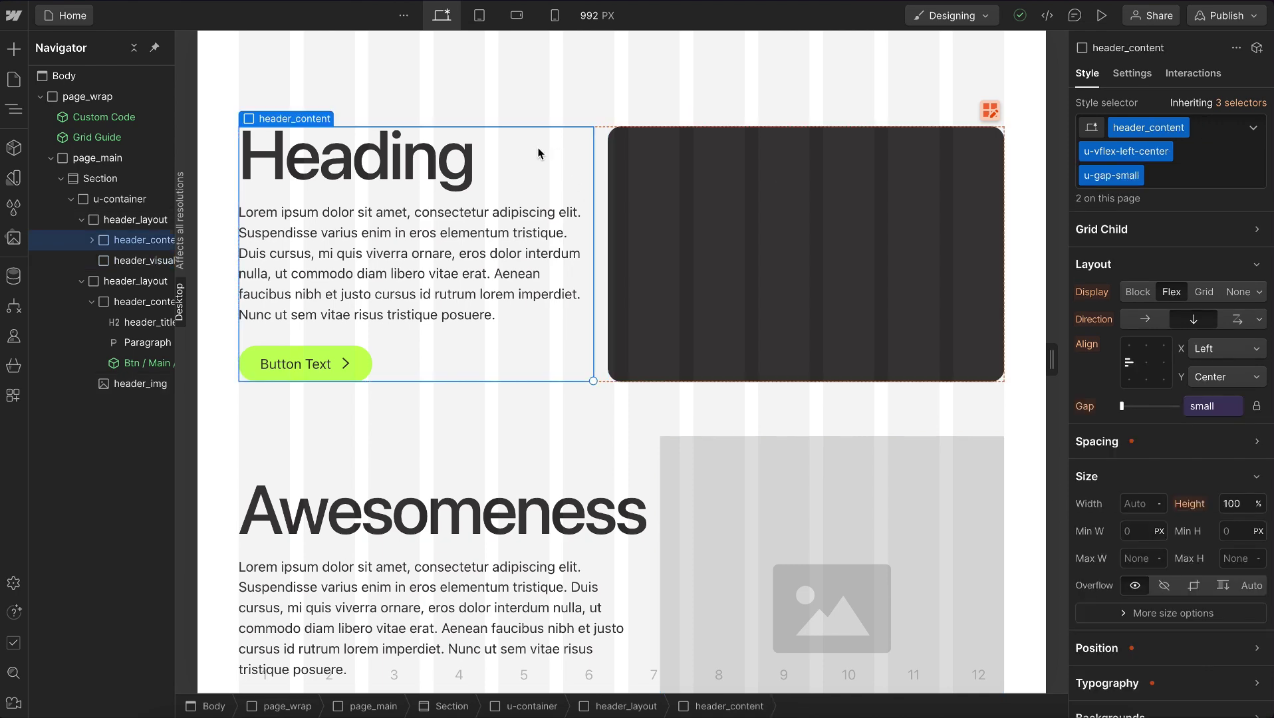
# Try a one-column grid on header_layout at the mobile portrait breakpoint
pyautogui.click(554, 16)
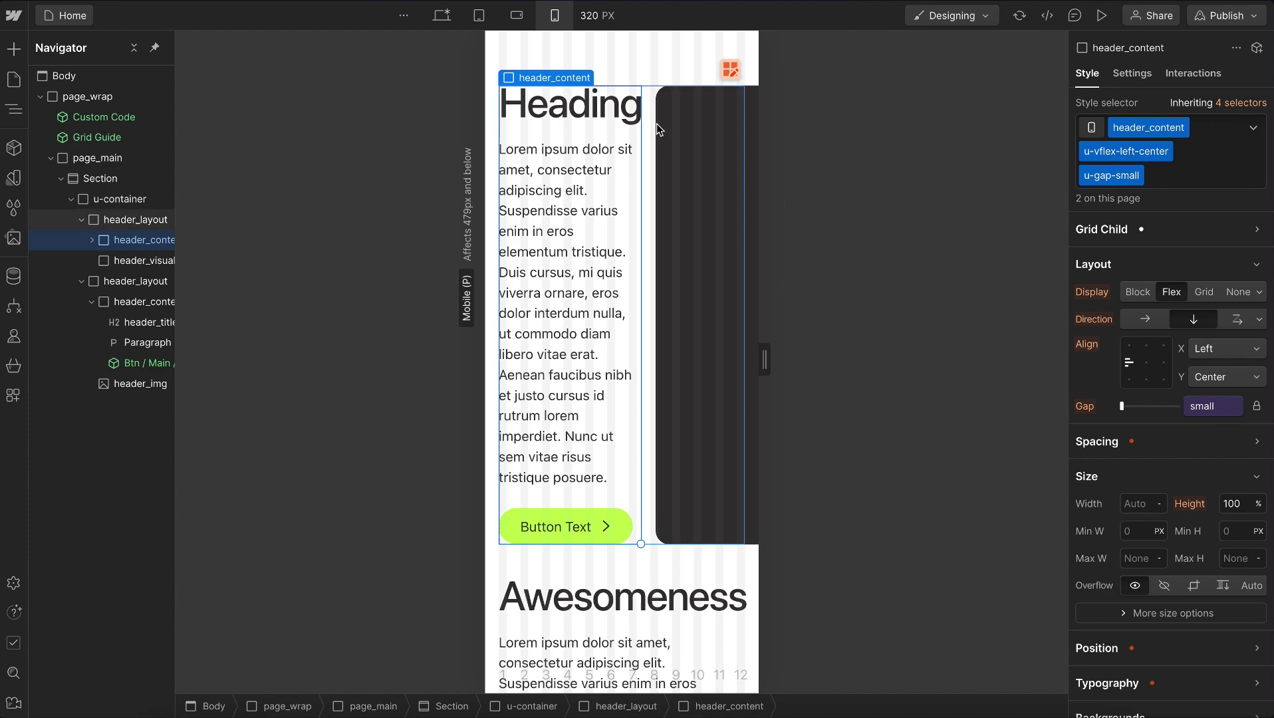
pyautogui.click(647, 125)
pyautogui.click(1174, 277)
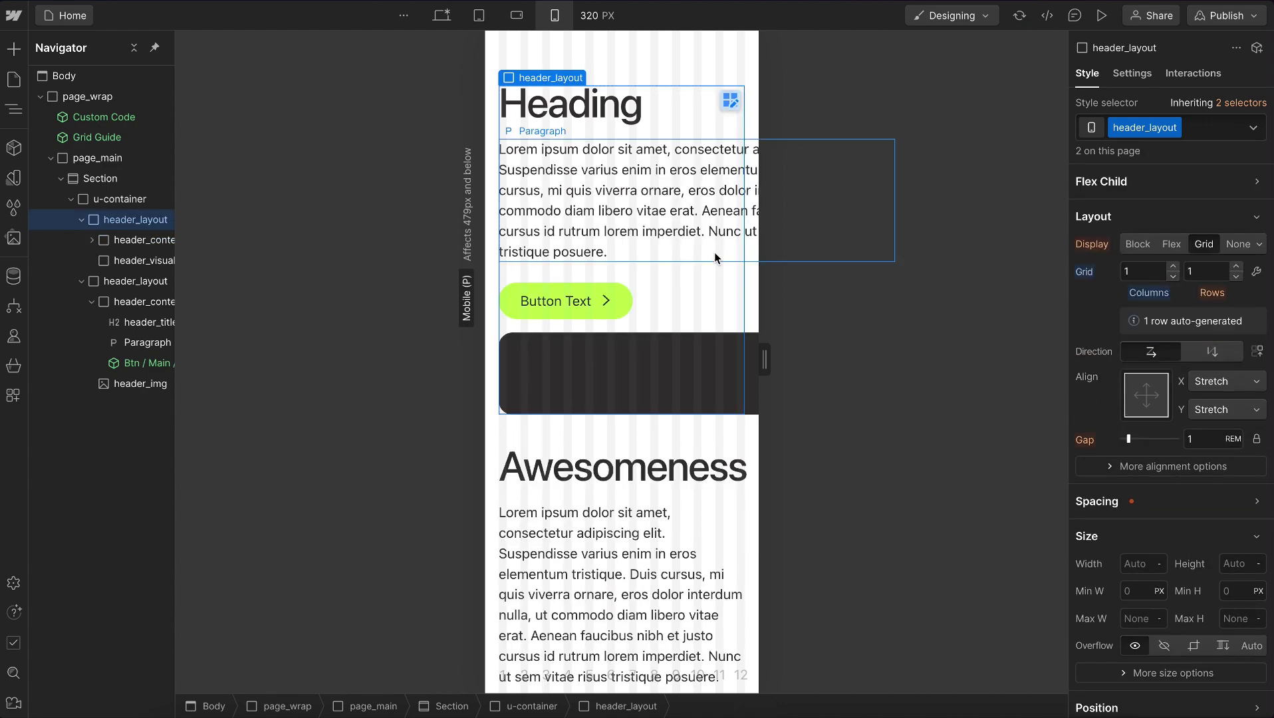
# Check both stacked header layouts for overflow, narrowing the mobile canvas to 256 px
pyautogui.scroll(-3, 652, 370)
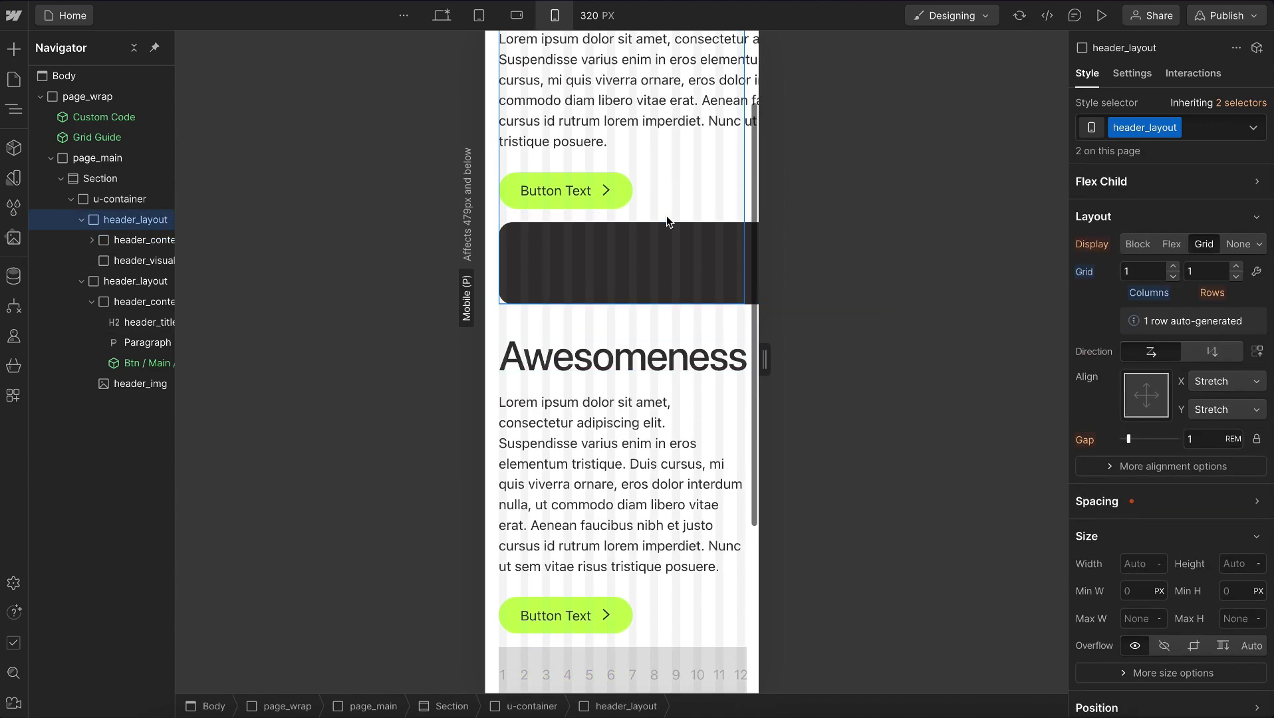
pyautogui.scroll(2, 666, 215)
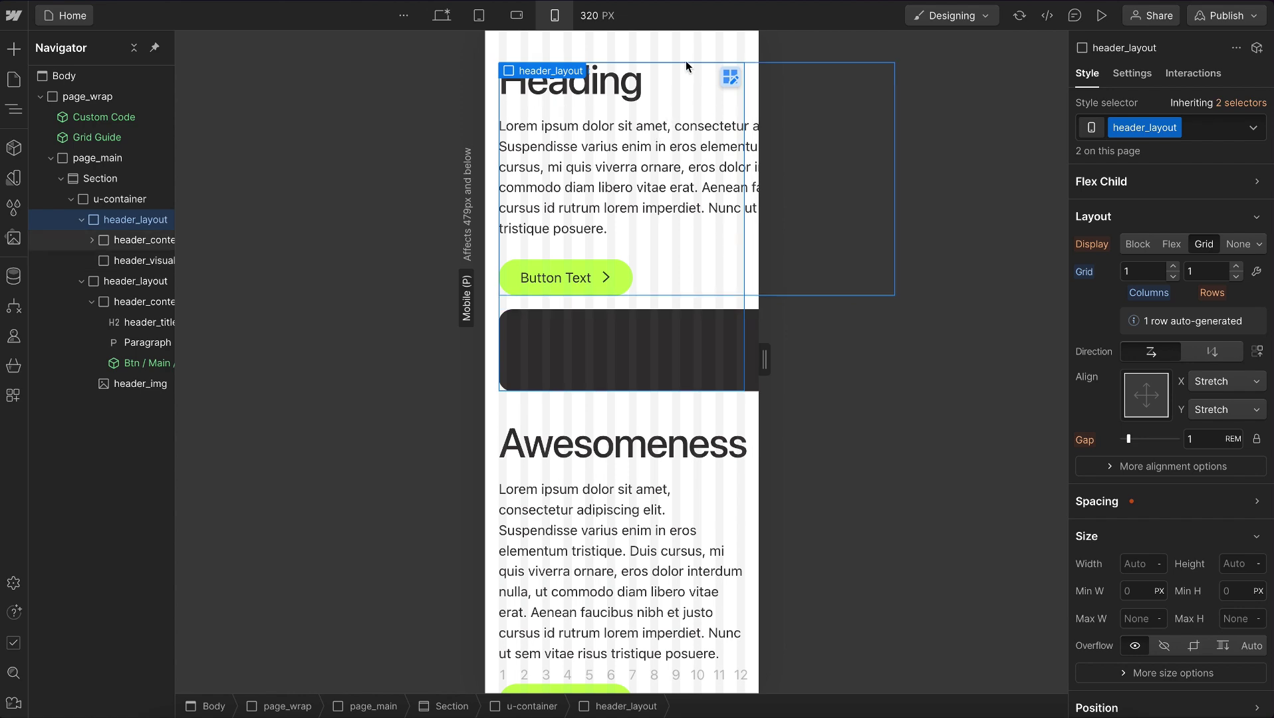
pyautogui.scroll(-5, 701, 310)
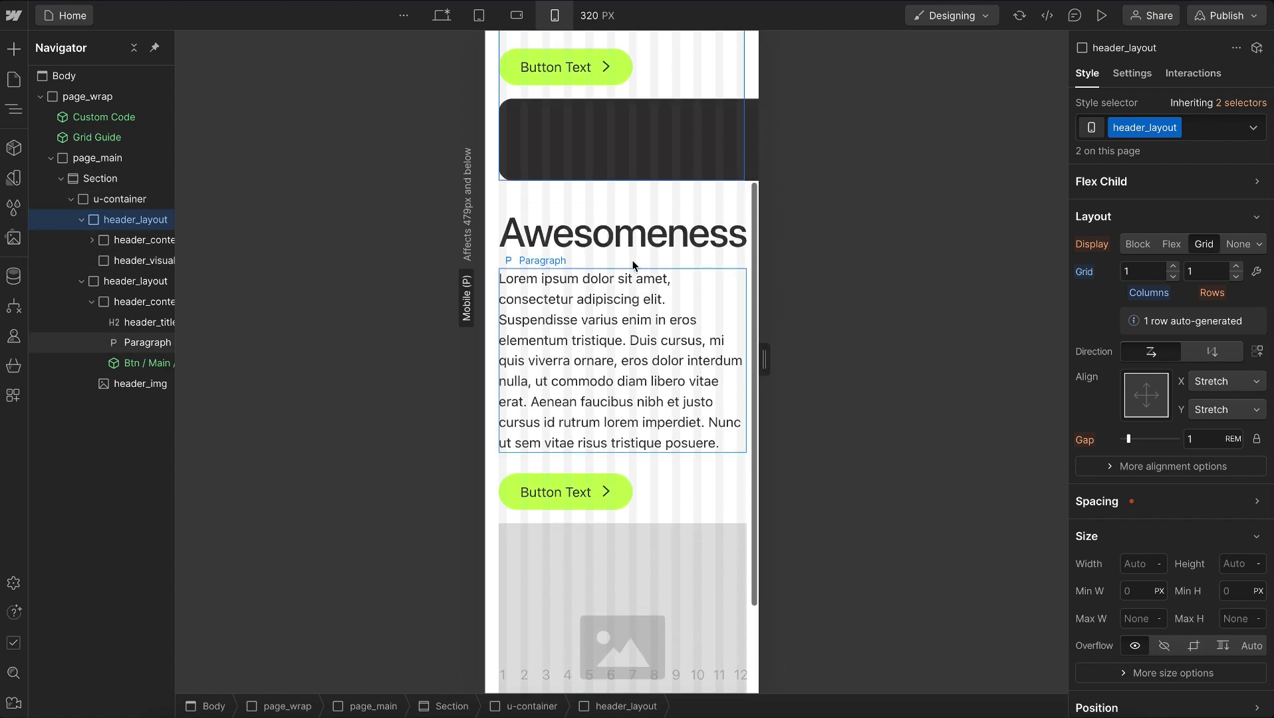
pyautogui.moveTo(765, 360); pyautogui.dragTo(737, 360)
pyautogui.scroll(-1, 651, 250)
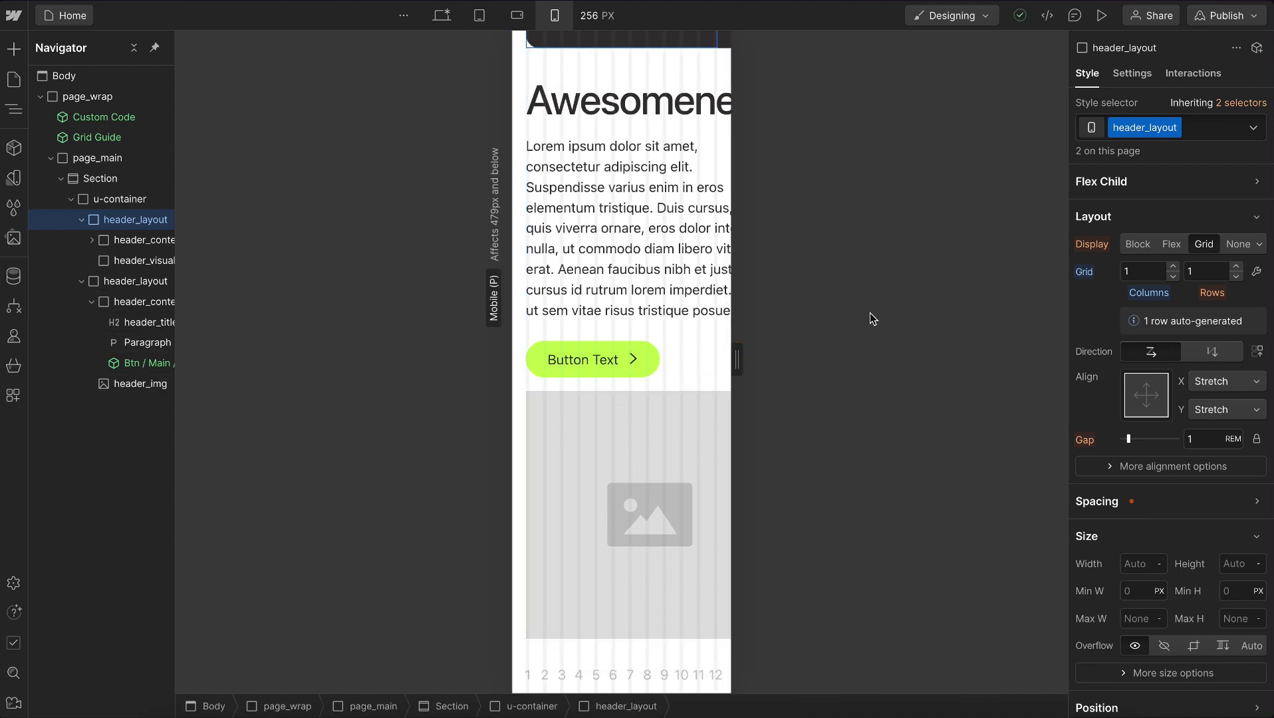
# Undo the one-column change on header_layout and return to the desktop breakpoint
pyautogui.hotkey('ctrl', 'z')
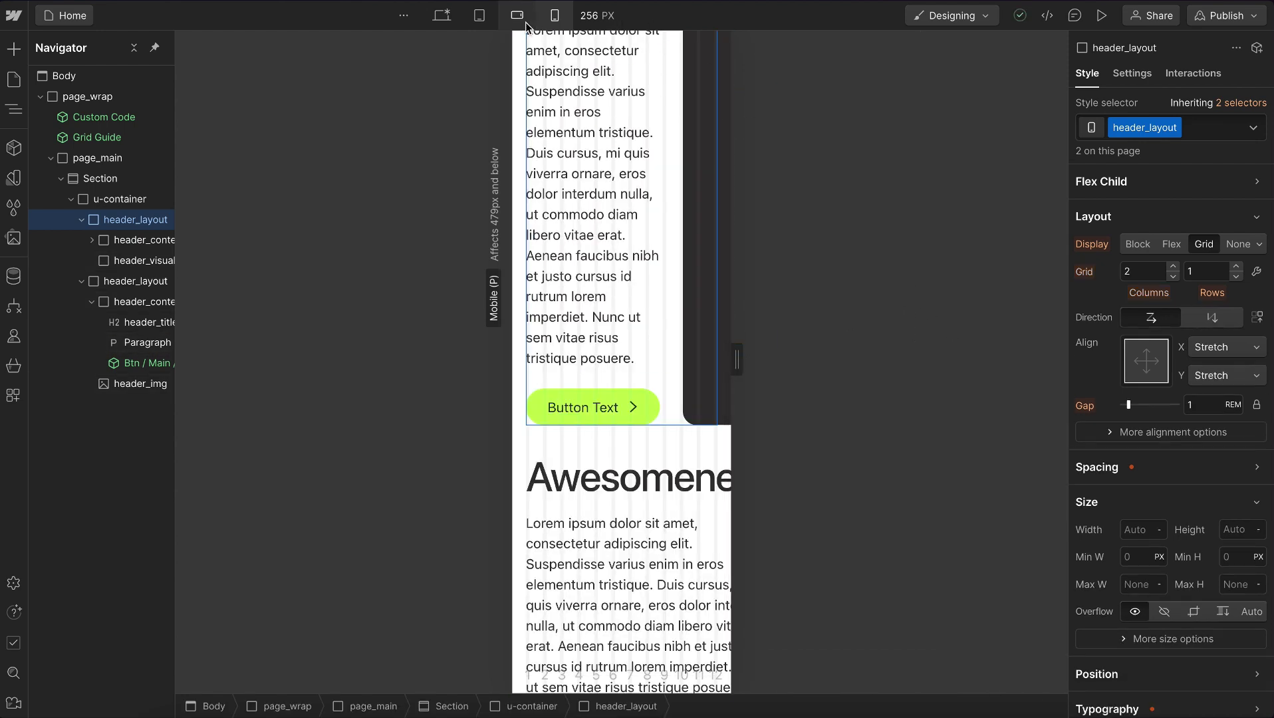
pyautogui.click(455, 23)
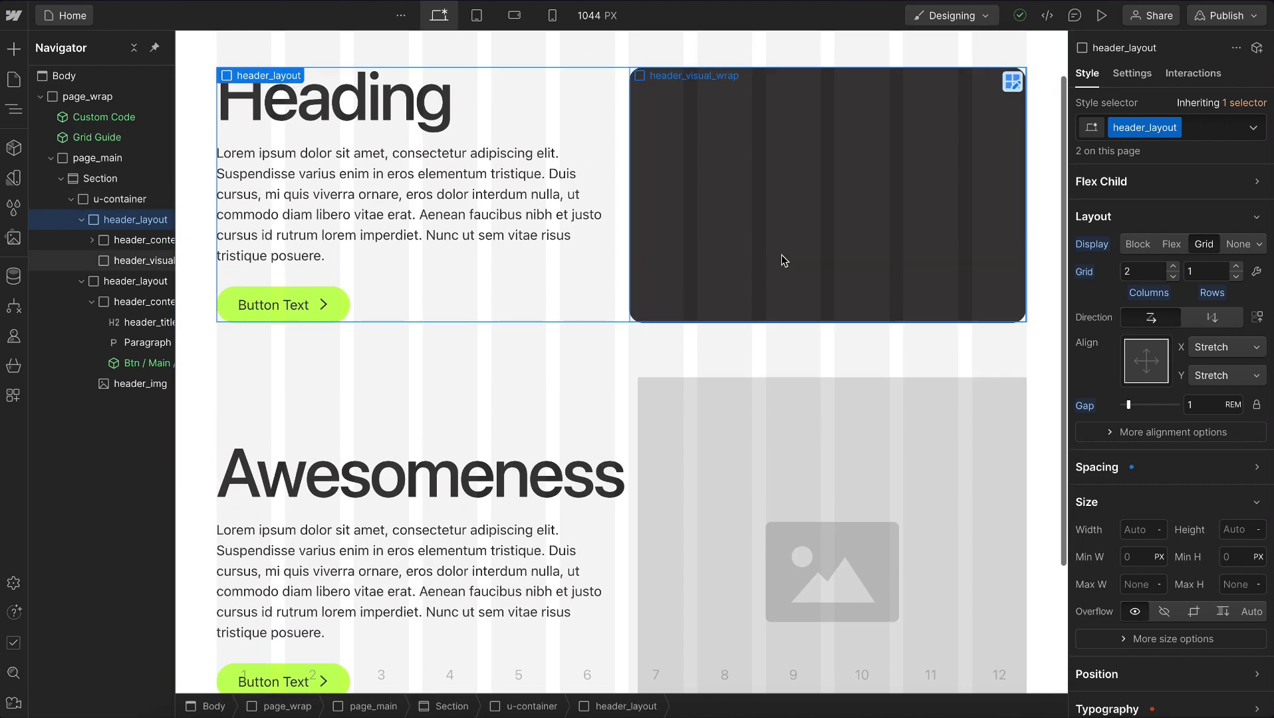
# Set the first grid column of the lower header_layout to Min/Max sizing with a 0 px minimum and 1 fr maximum
pyautogui.click(629, 416)
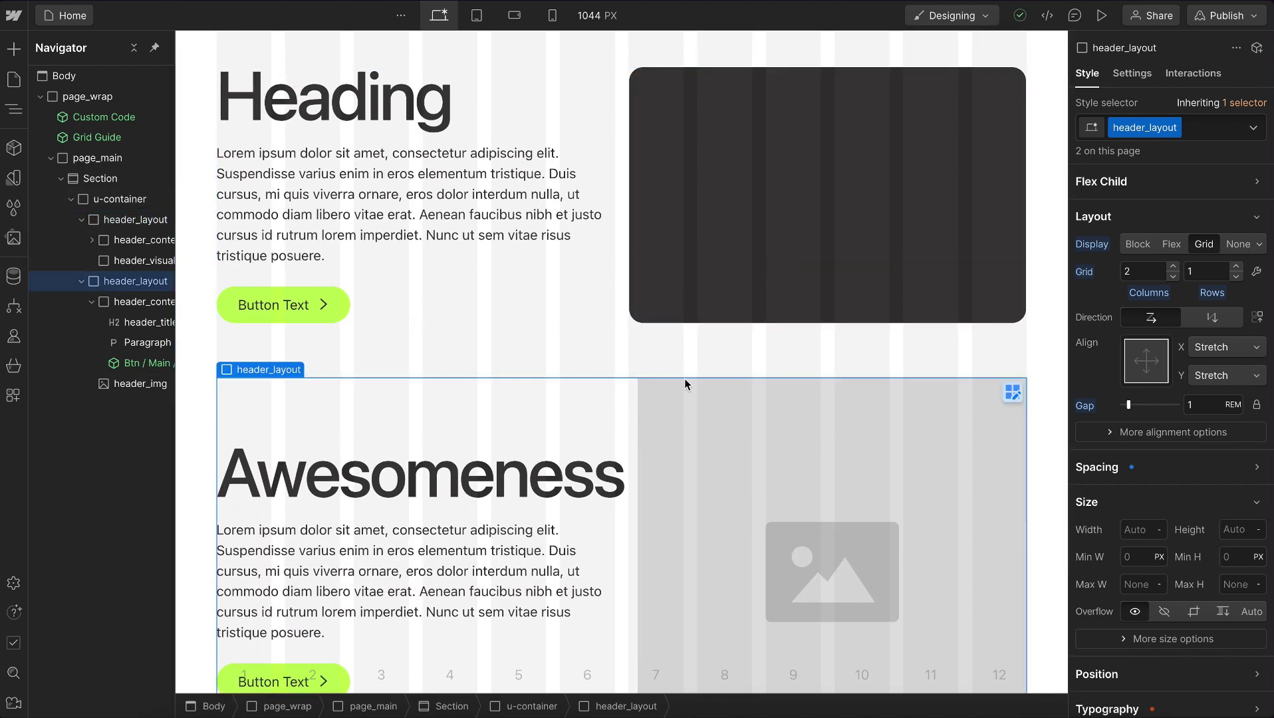
pyautogui.click(1257, 271)
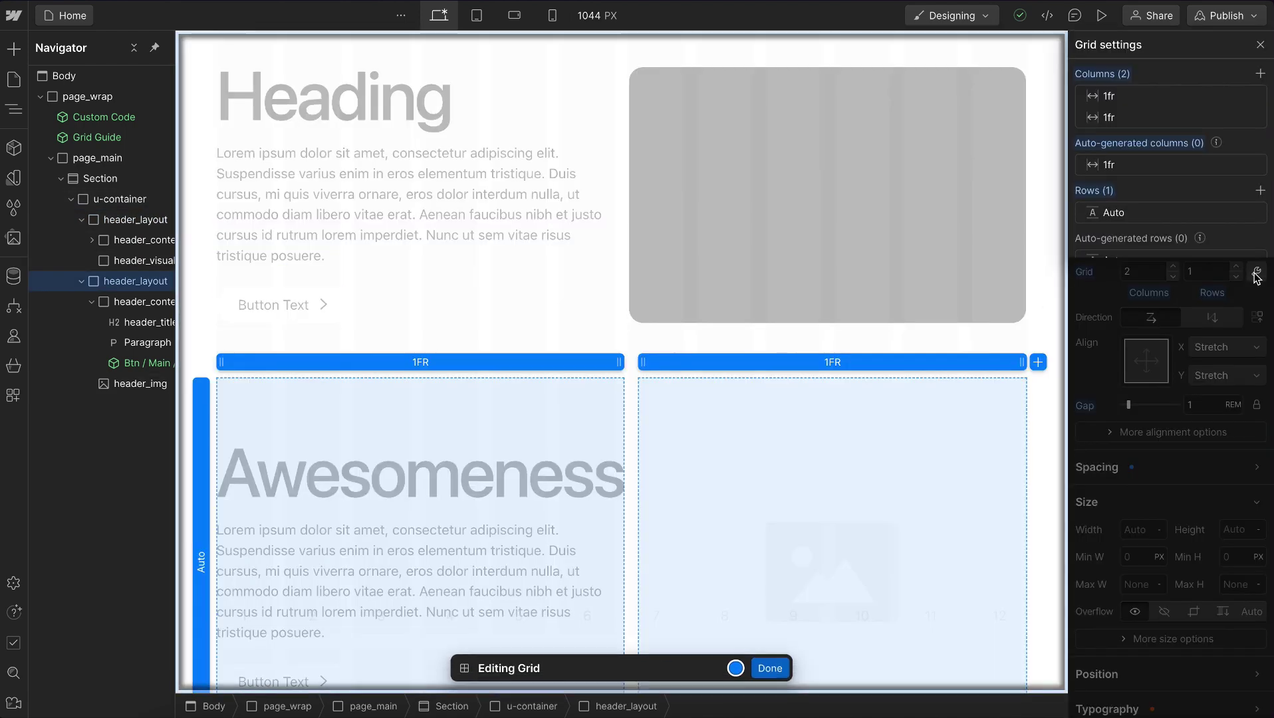
pyautogui.click(1108, 96)
pyautogui.click(1229, 130)
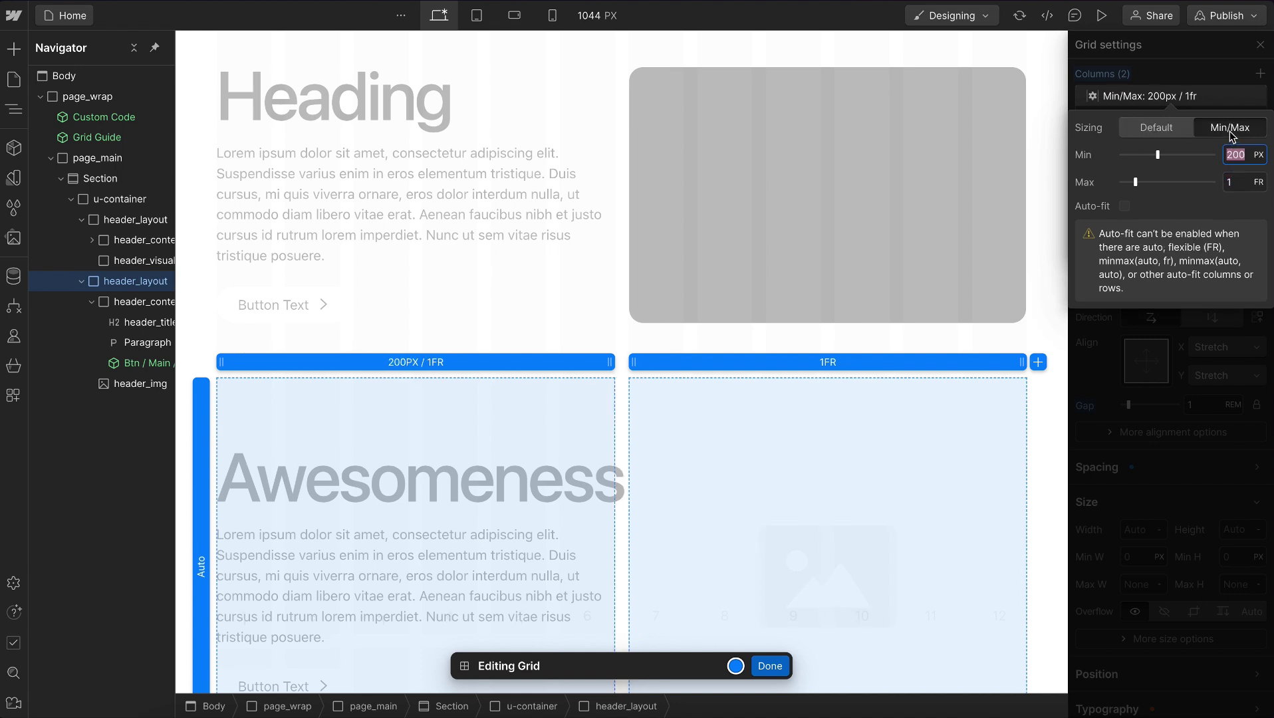
pyautogui.write('0')
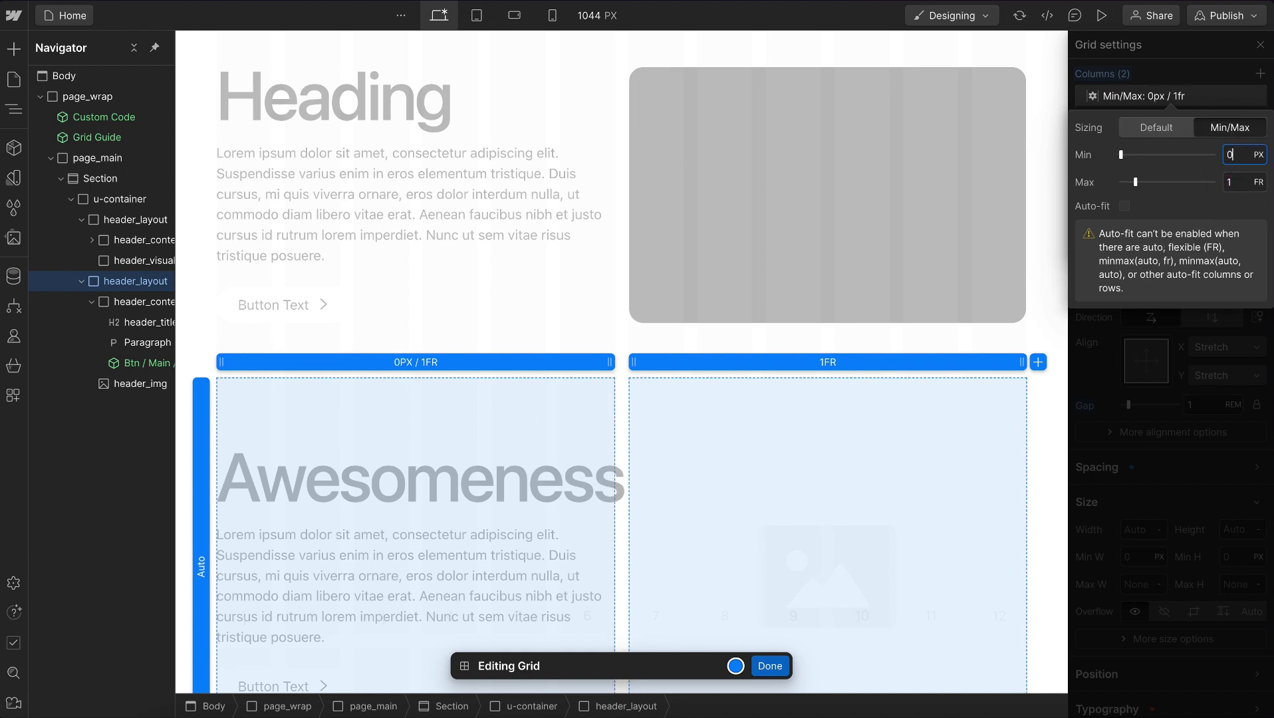
pyautogui.click(1158, 360)
# Set the second grid column to Min/Max sizing with a 0 px minimum and 1 fr maximum, and finish editing the grid
pyautogui.click(1171, 117)
pyautogui.click(1230, 148)
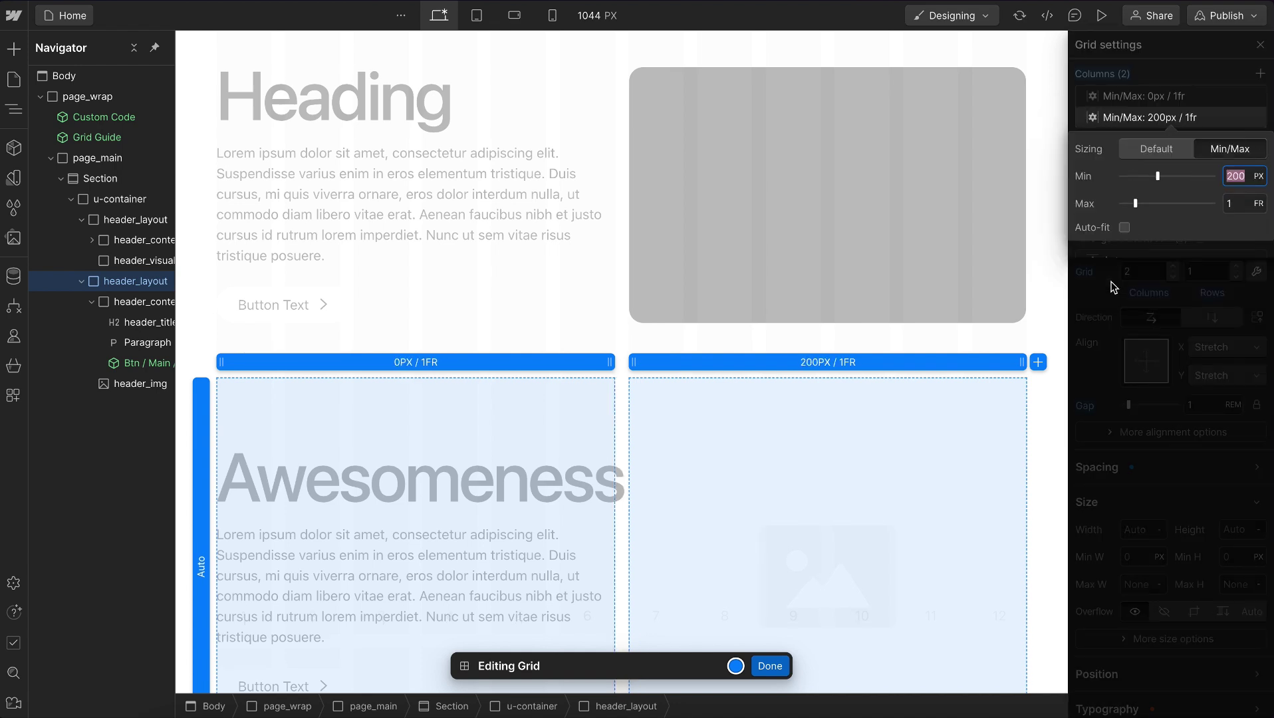
pyautogui.write('0')
pyautogui.click(1156, 311)
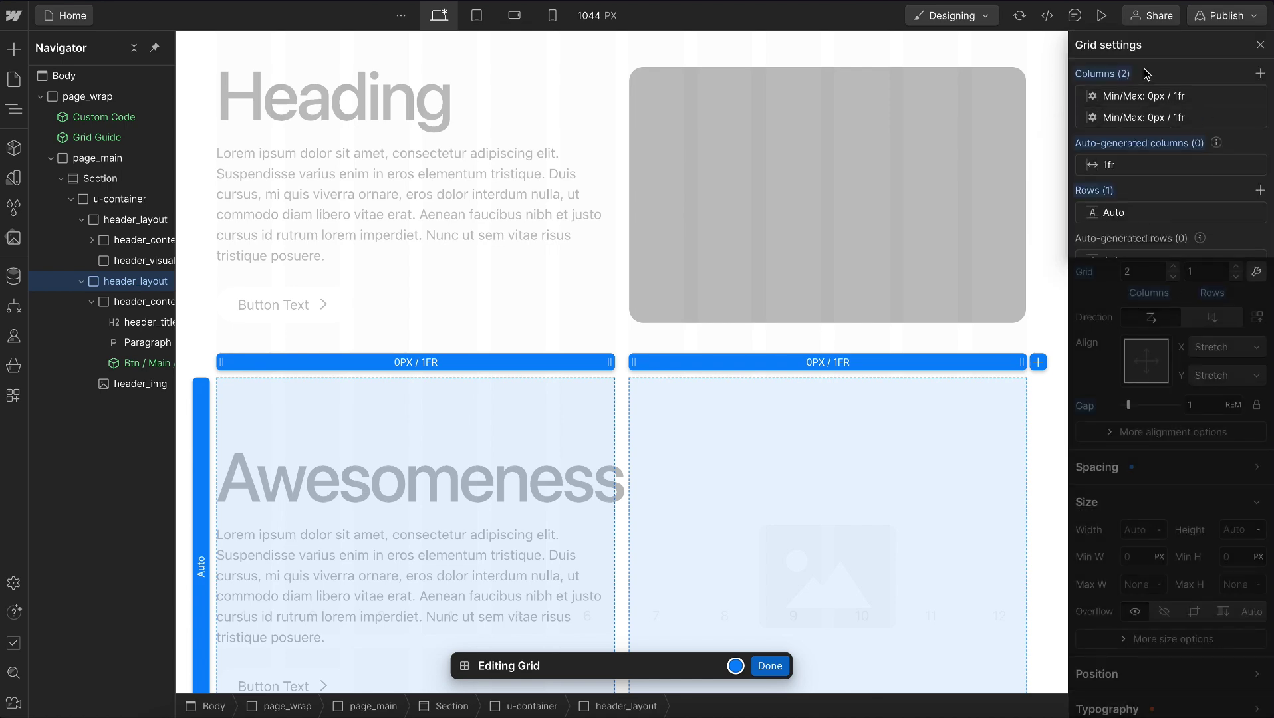
pyautogui.press('Escape')
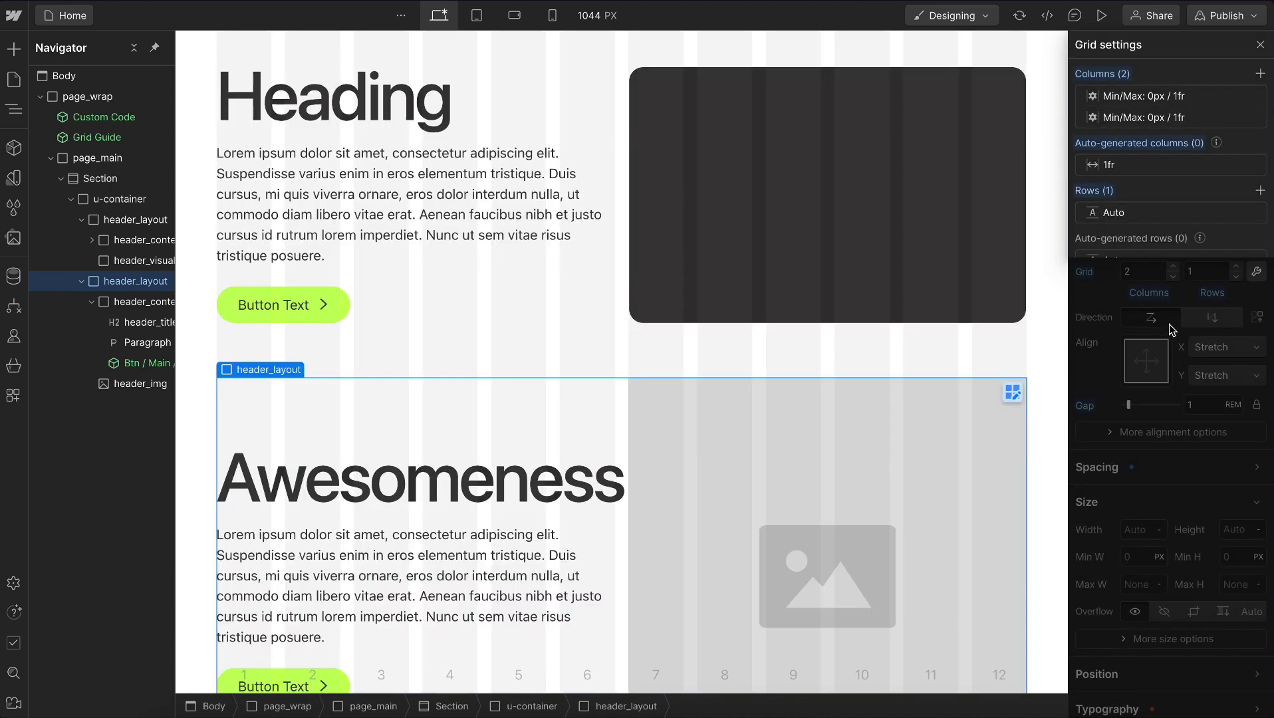
# Compare the column widths of both header layouts with the canvas narrowed to 992 px, and inspect header_visual_wrap
pyautogui.scroll(-2, 737, 370)
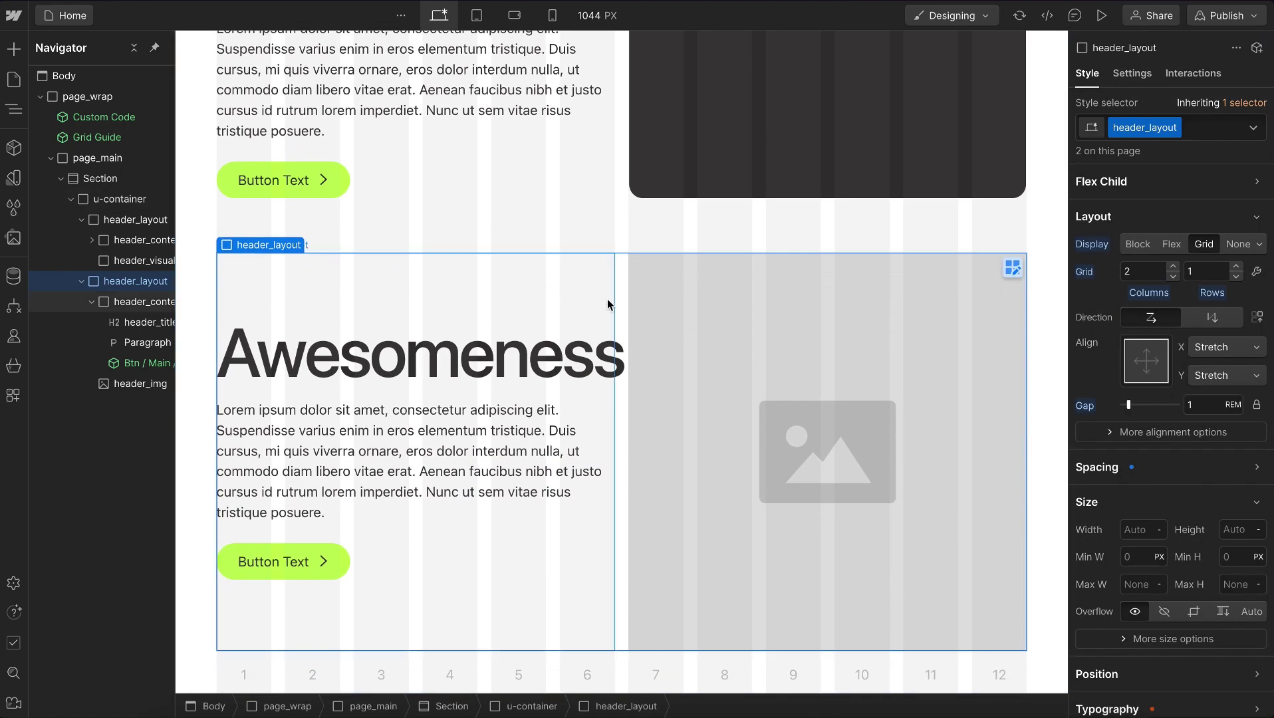
pyautogui.scroll(2, 621, 302)
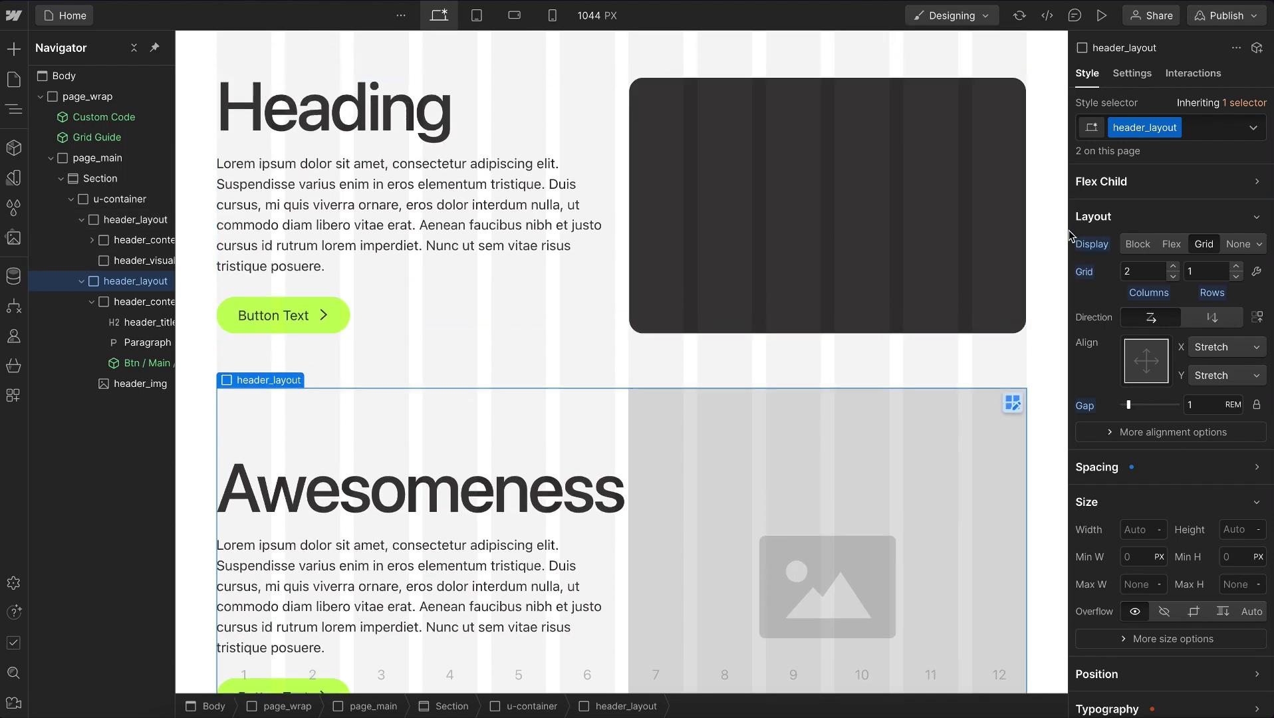
pyautogui.moveTo(1067, 232); pyautogui.dragTo(976, 224)
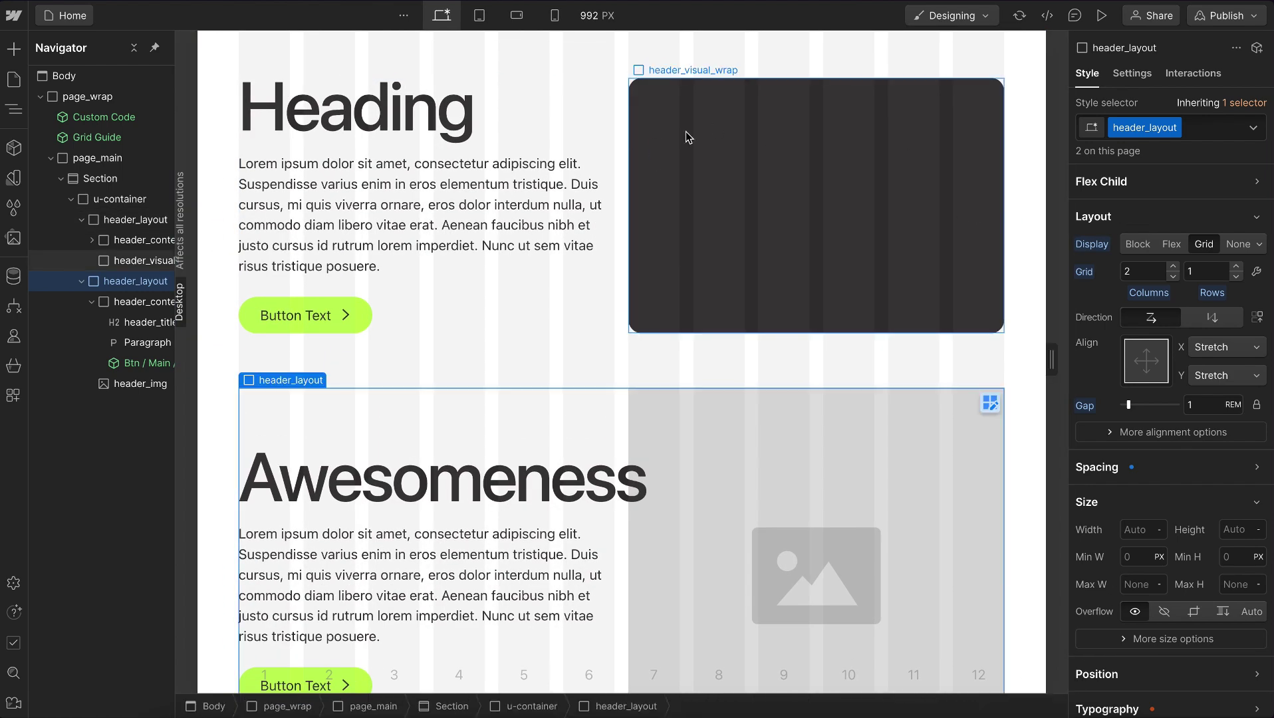
pyautogui.click(680, 121)
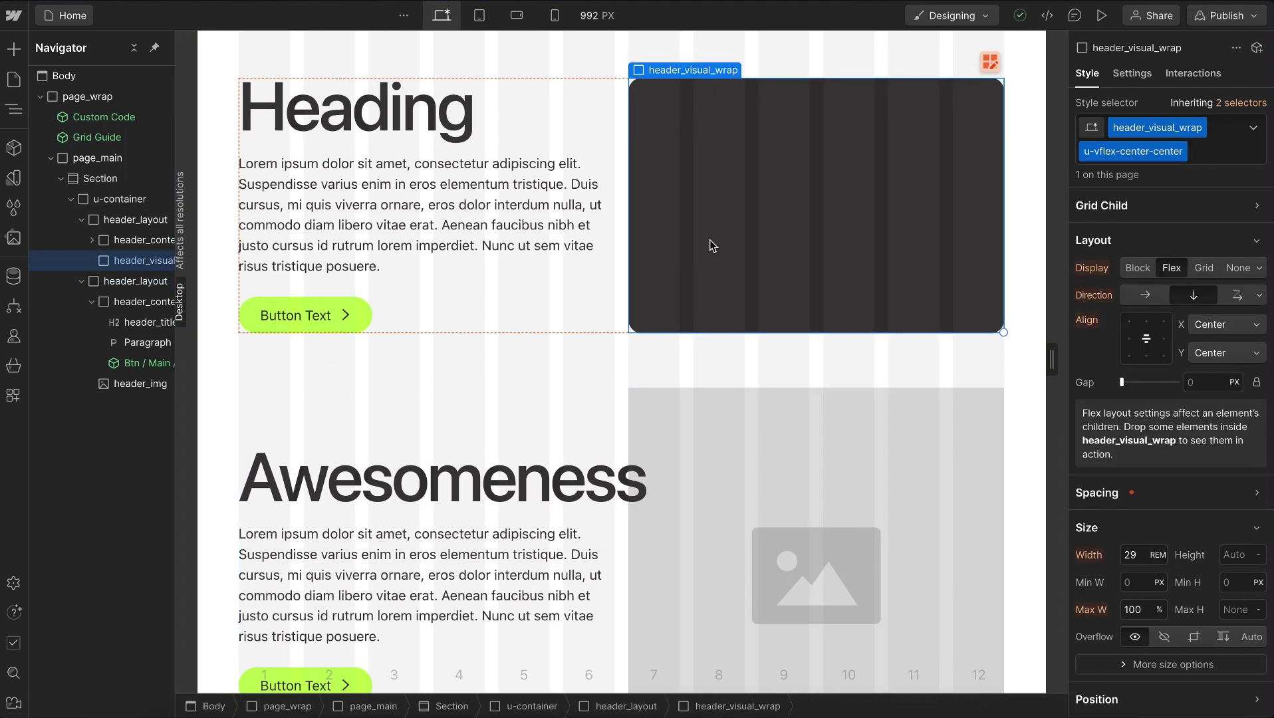
# Set header_layout's grid to one column at the mobile portrait breakpoint
pyautogui.hotkey('shift', '4')
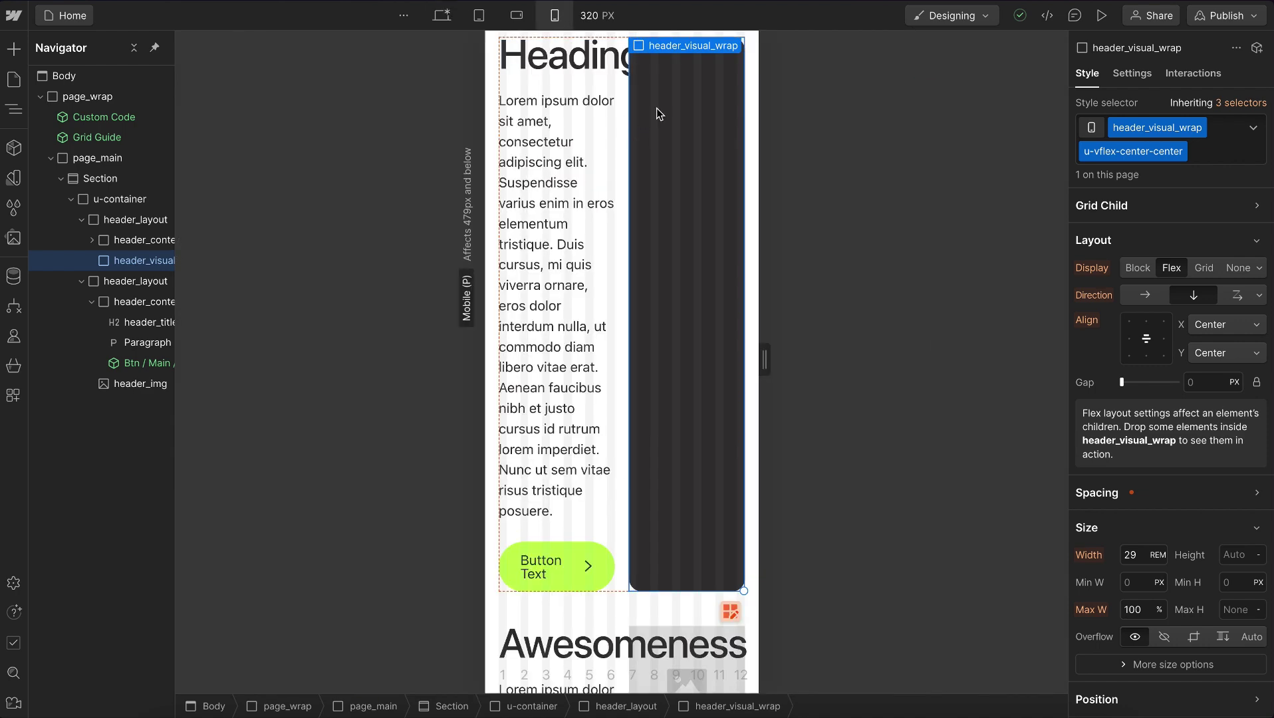
pyautogui.click(623, 112)
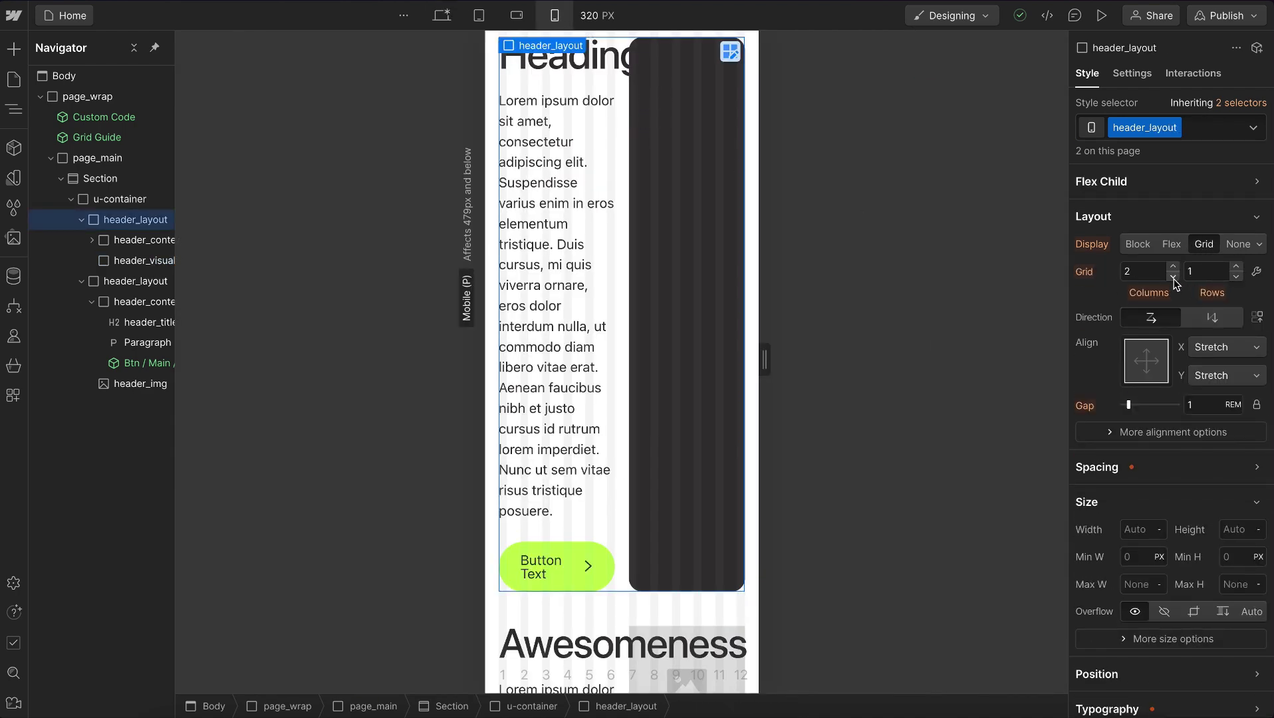
pyautogui.click(1173, 276)
# Check how the stacked heading, paragraph and image fit the page, narrowing the mobile canvas to 274 px
pyautogui.scroll(-2, 703, 432)
pyautogui.scroll(-3, 703, 432)
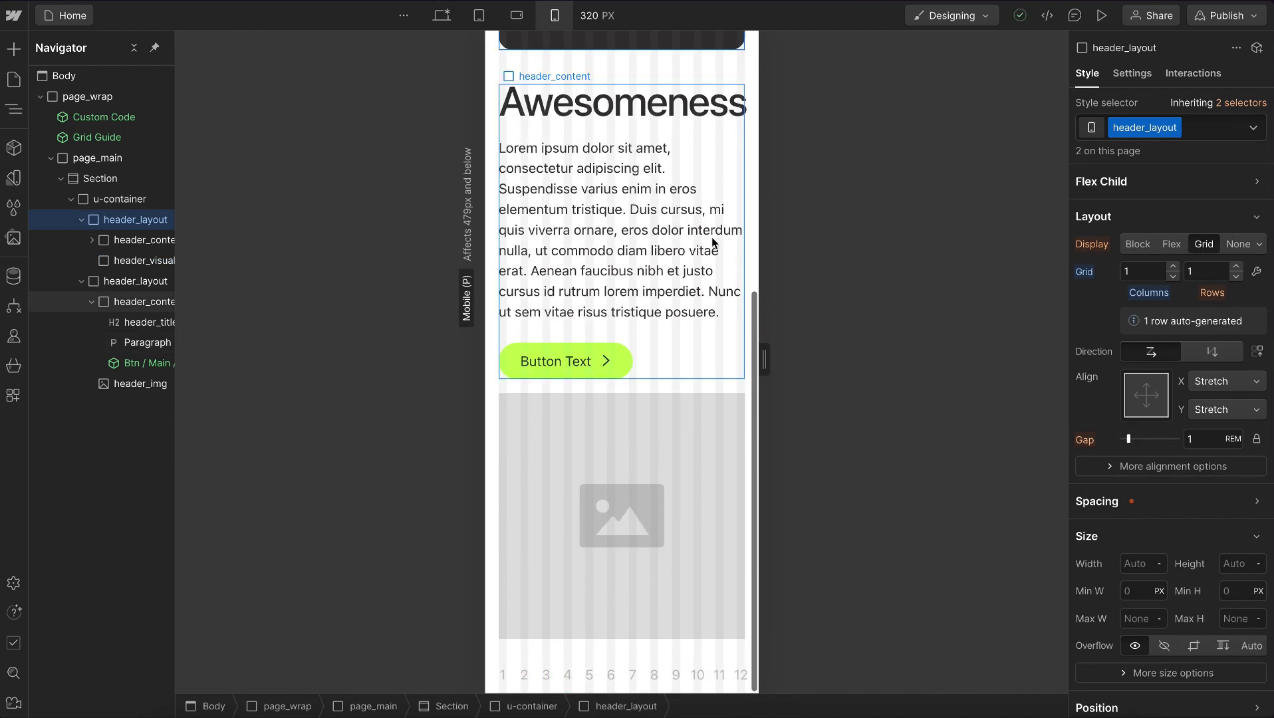
pyautogui.moveTo(763, 357)
pyautogui.moveTo(763, 356); pyautogui.dragTo(745, 360)
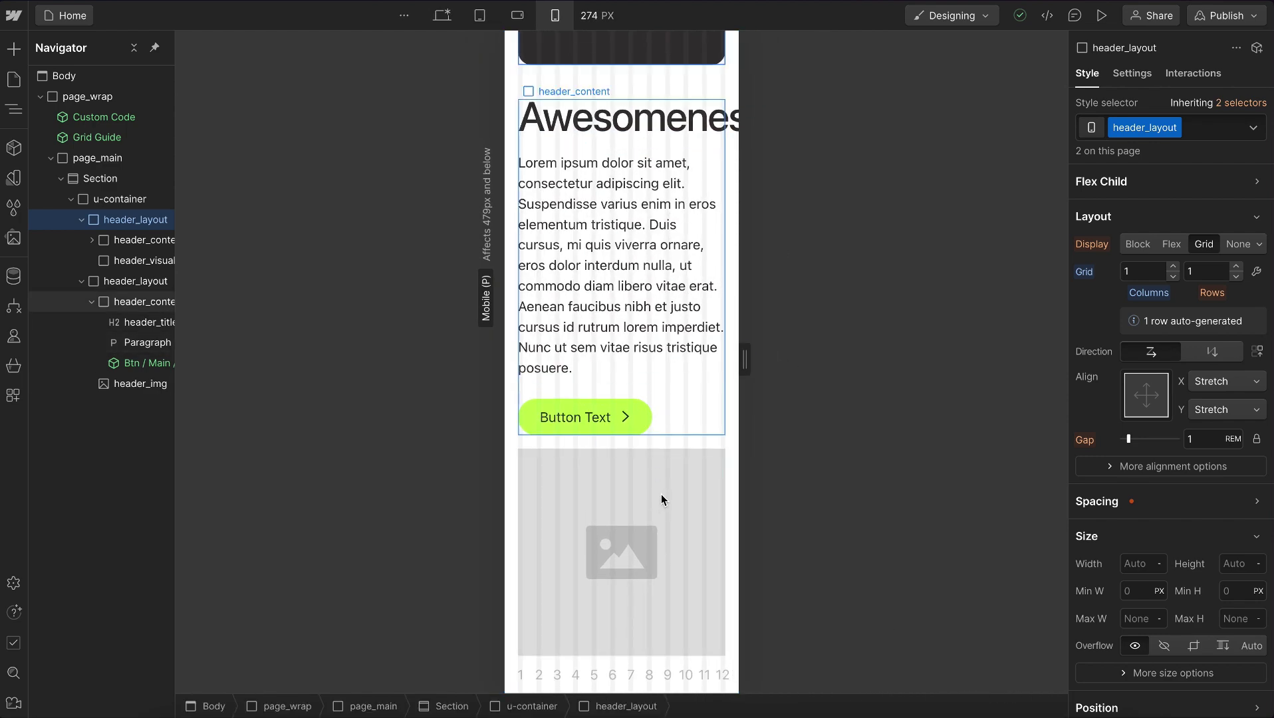
pyautogui.scroll(-1, 666, 533)
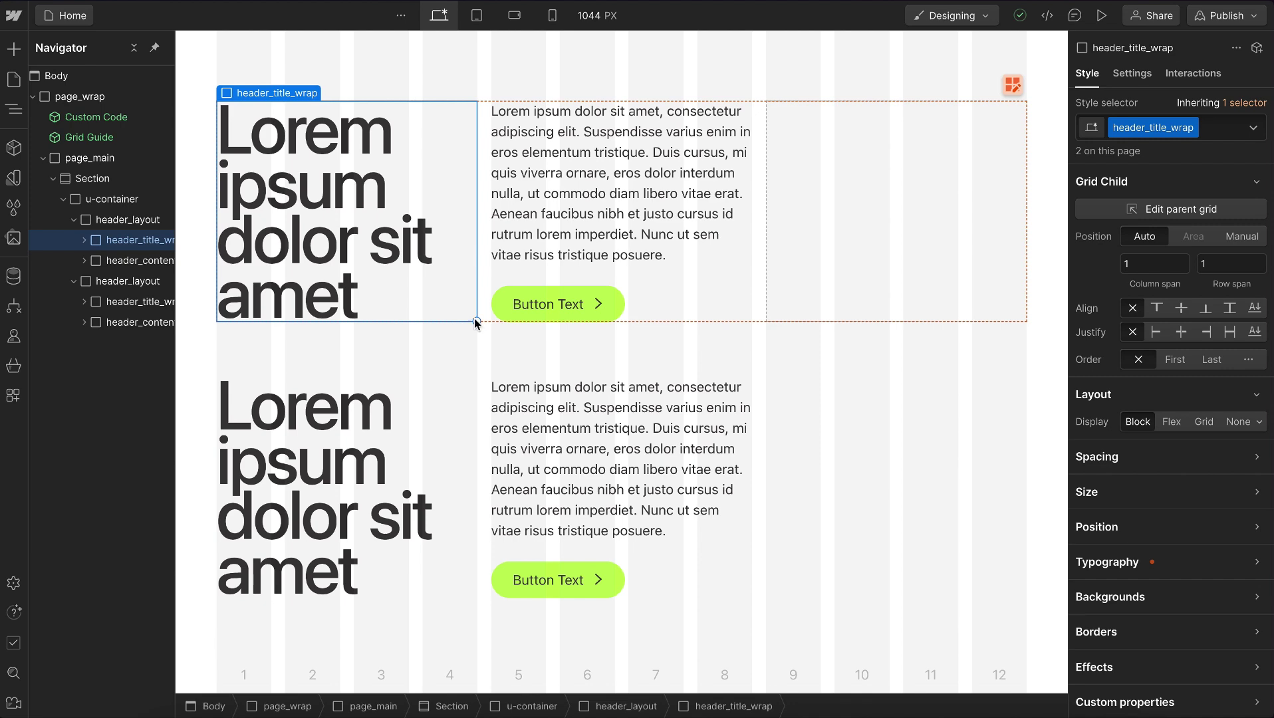
# Extend the upper header_title_wrap across two grid columns and inspect its grid position setting
pyautogui.moveTo(477, 323); pyautogui.dragTo(722, 273)
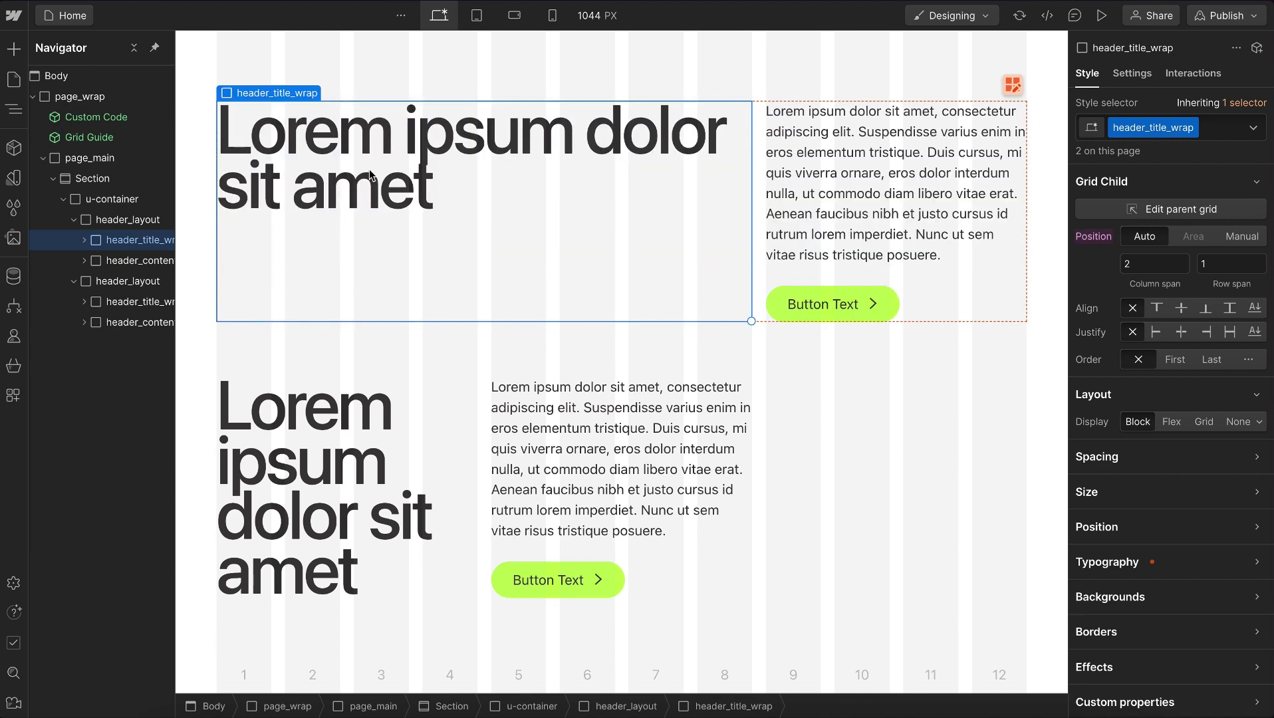
pyautogui.click(1093, 237)
# Extend the lower header_title_wrap across two grid columns on desktop
pyautogui.click(447, 591)
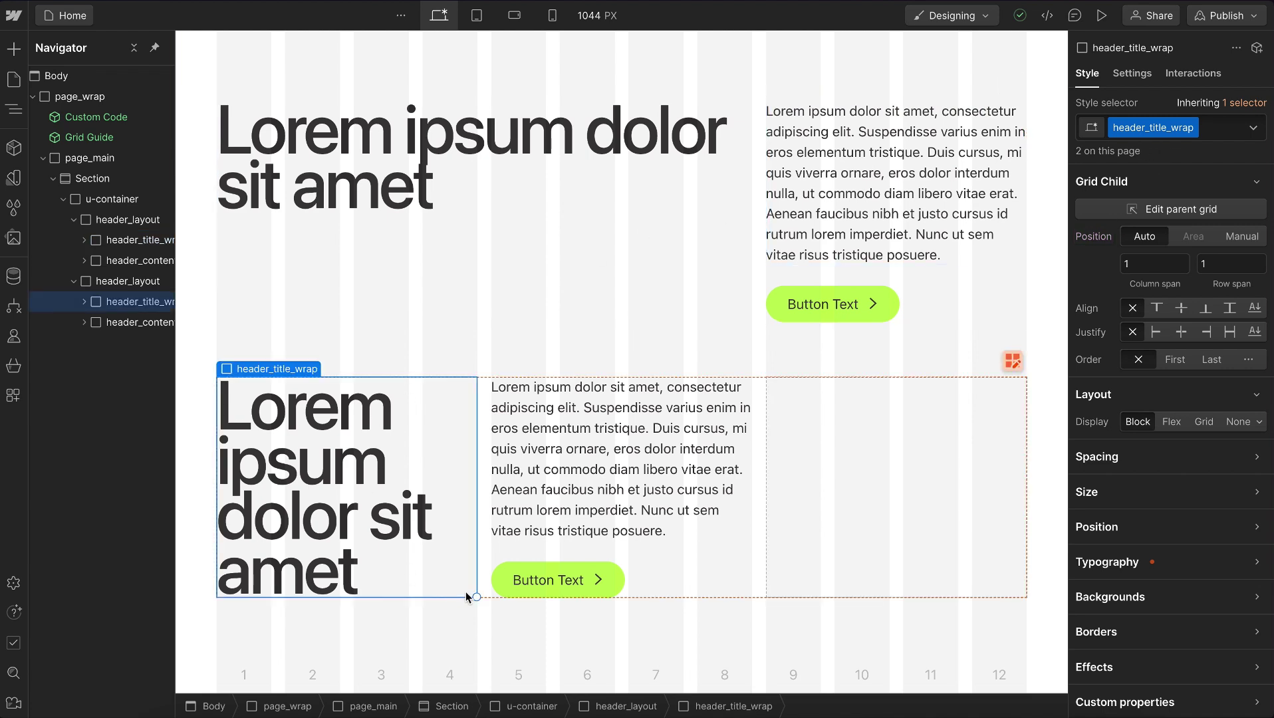
pyautogui.moveTo(474, 595); pyautogui.dragTo(729, 566)
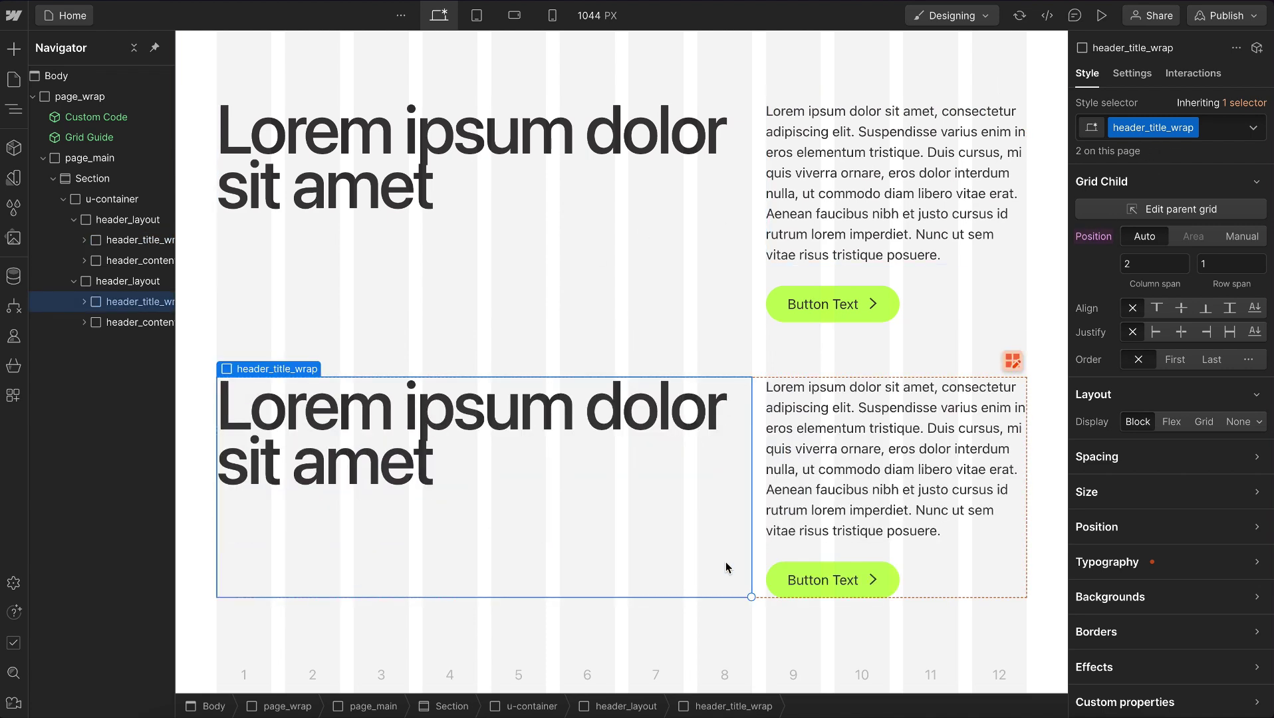
# Extend both header_title_wrap elements across the full width of their three-column grids at the tablet breakpoint
pyautogui.click(477, 15)
pyautogui.scroll(-1, 767, 558)
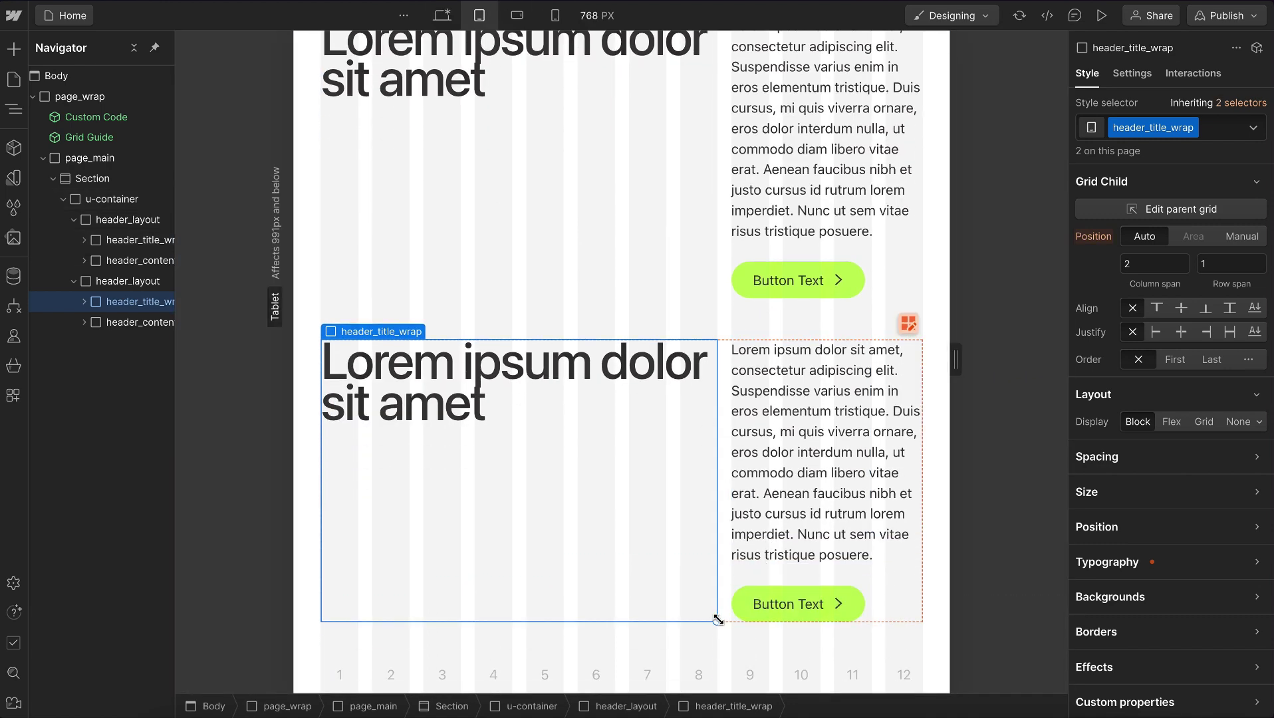
pyautogui.moveTo(717, 622); pyautogui.dragTo(891, 607)
pyautogui.click(598, 139)
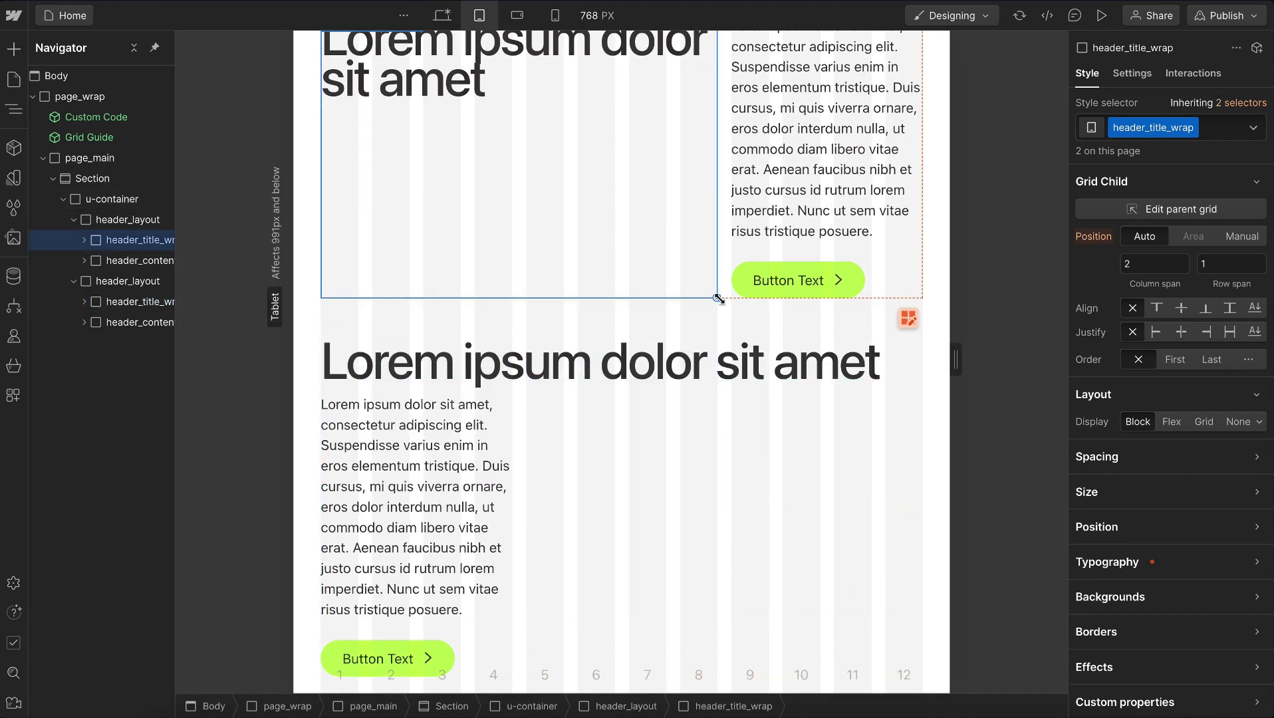
pyautogui.moveTo(717, 298); pyautogui.dragTo(896, 286)
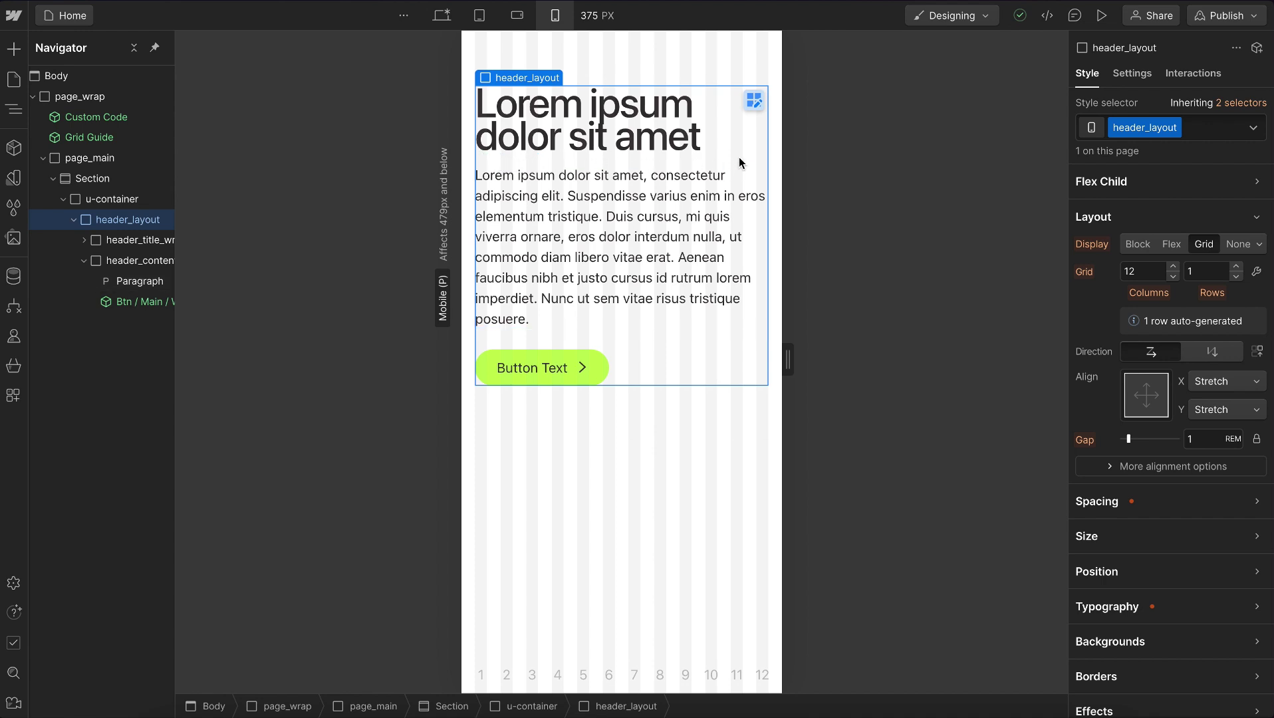
# Preview the 375 px mobile header with 32px text zoom and examine how its heading and paragraph fit the 12-column grid
pyautogui.click(600, 15)
pyautogui.click(642, 363)
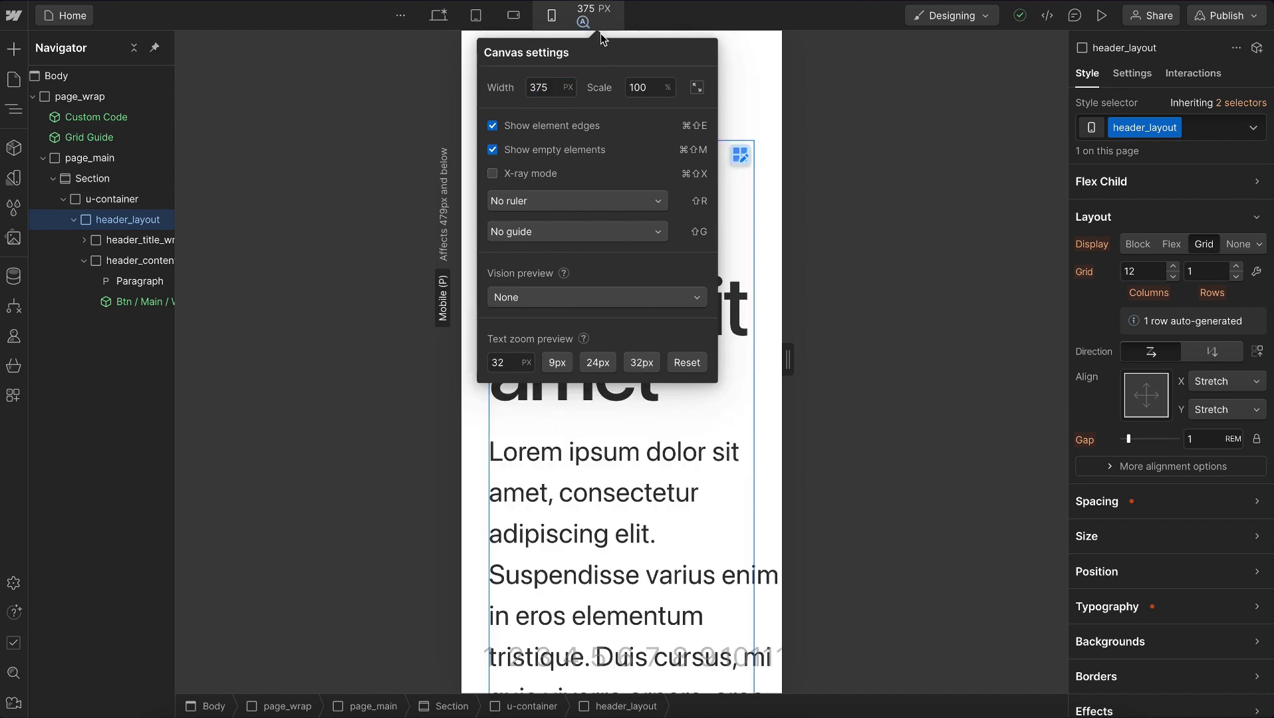
pyautogui.click(592, 10)
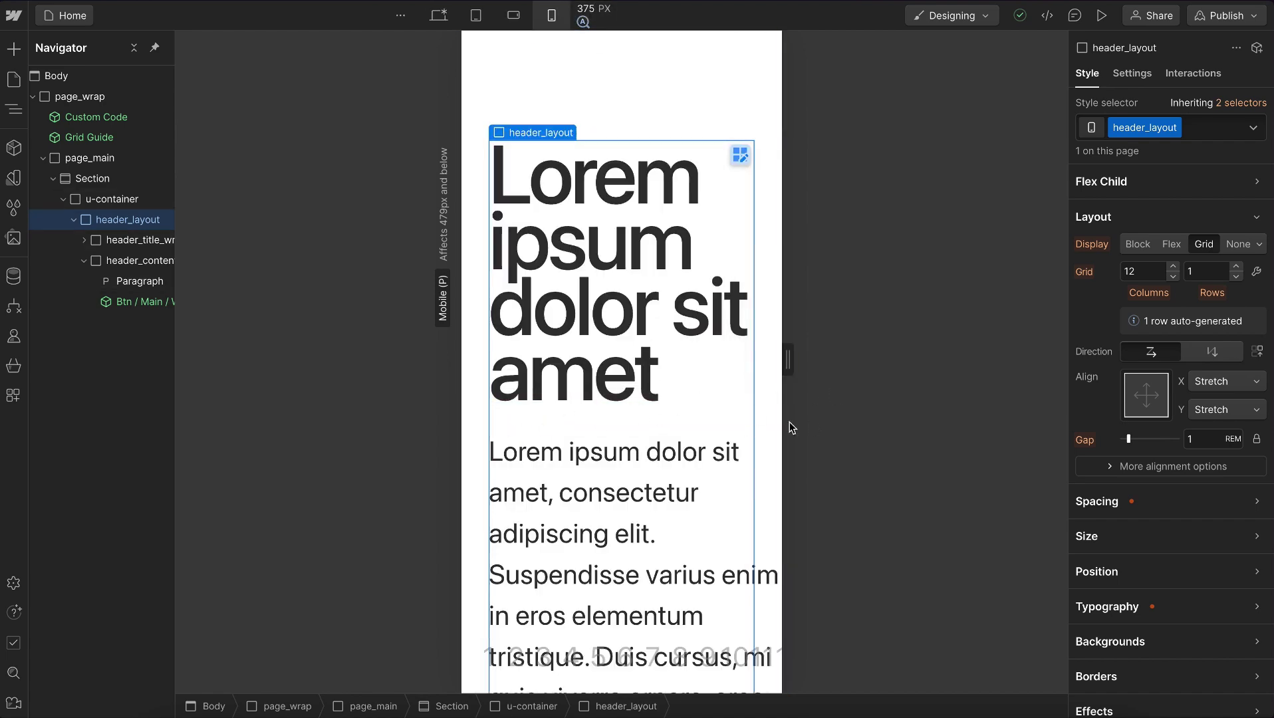
pyautogui.scroll(-5, 694, 436)
pyautogui.scroll(-2, 693, 436)
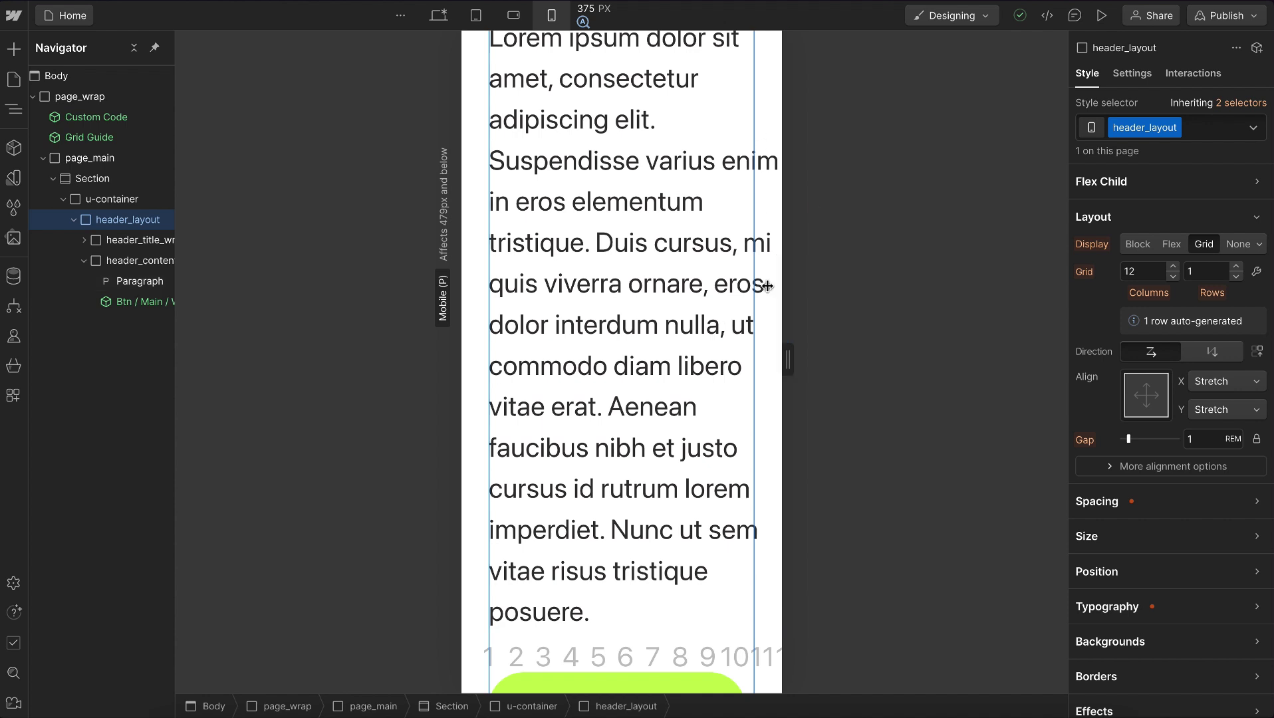
# Reset the text zoom preview and inspect the column span of the mobile header_title_wrap
pyautogui.click(594, 13)
pyautogui.click(687, 363)
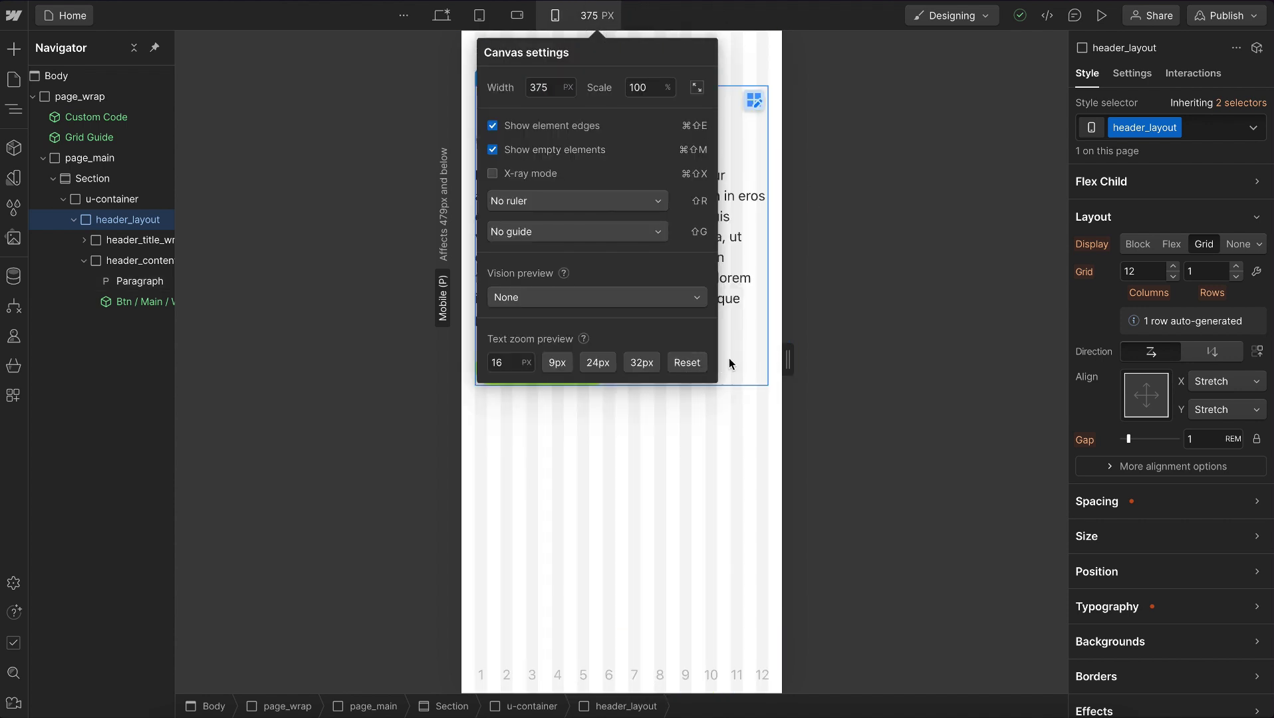
pyautogui.click(525, 138)
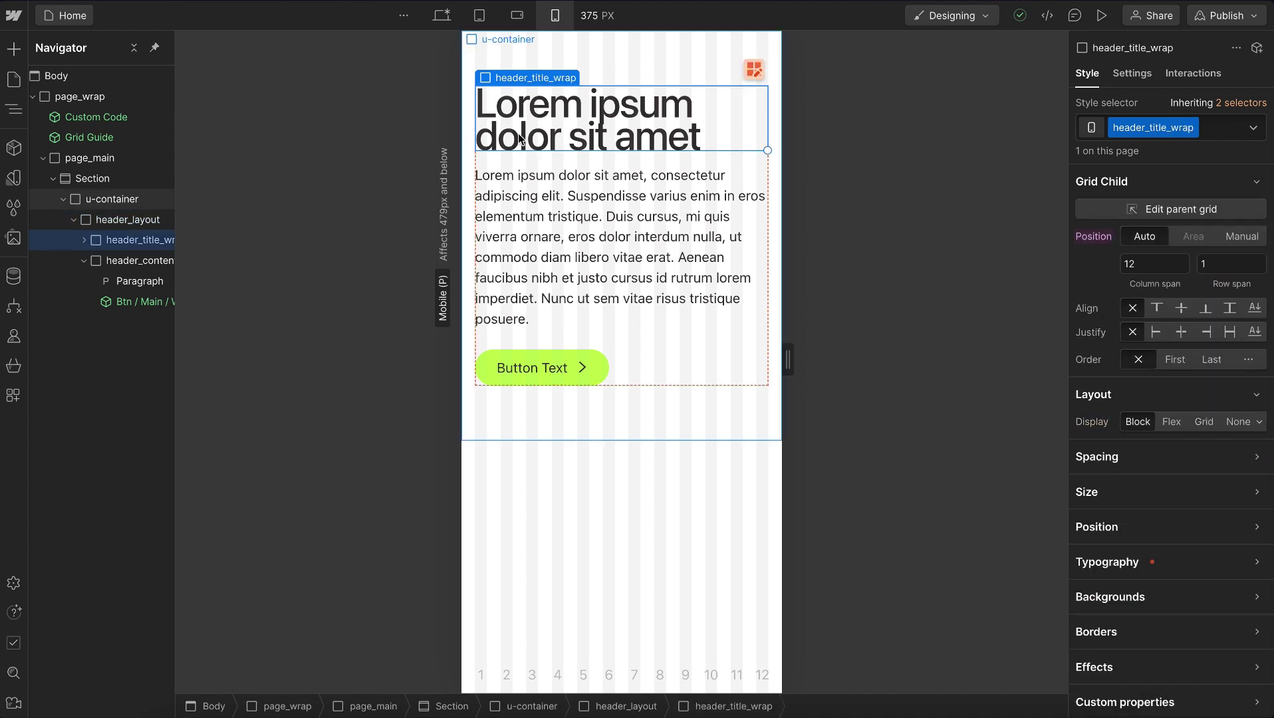
pyautogui.click(735, 153)
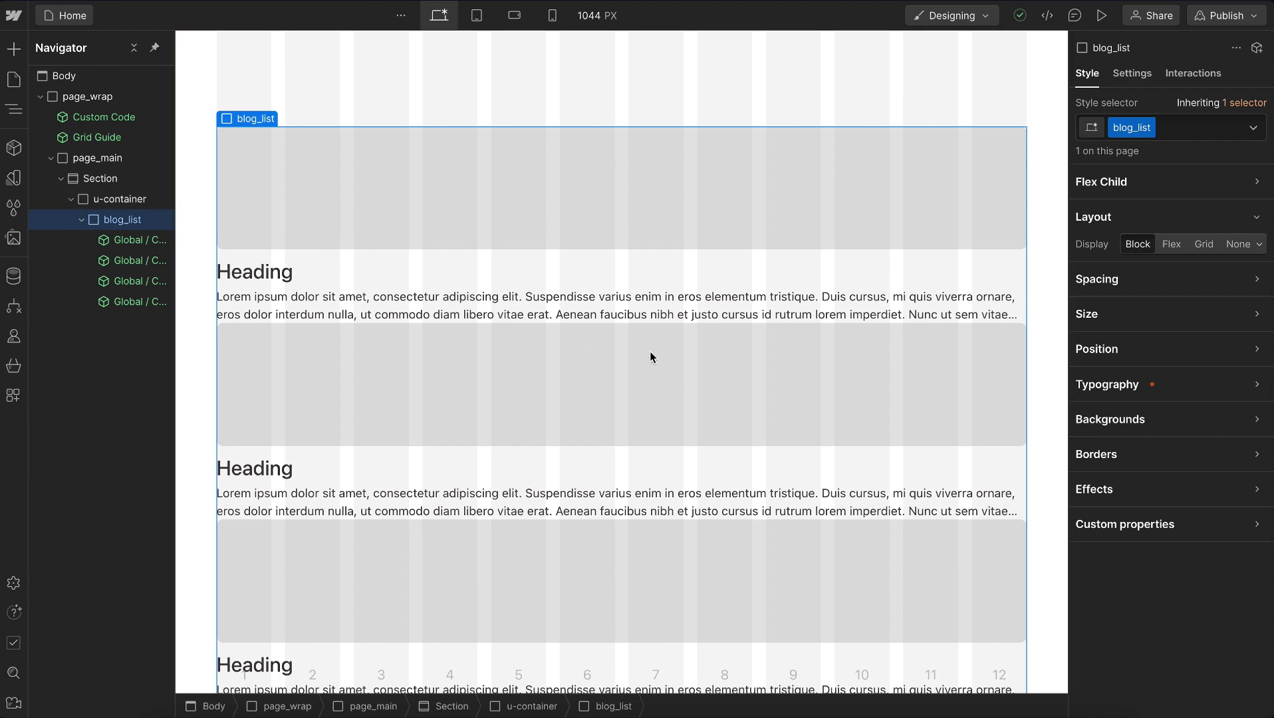
# Set --column-count to 10 in the page_code_base embed of the Custom Code component and save the code
pyautogui.doubleClick(138, 118)
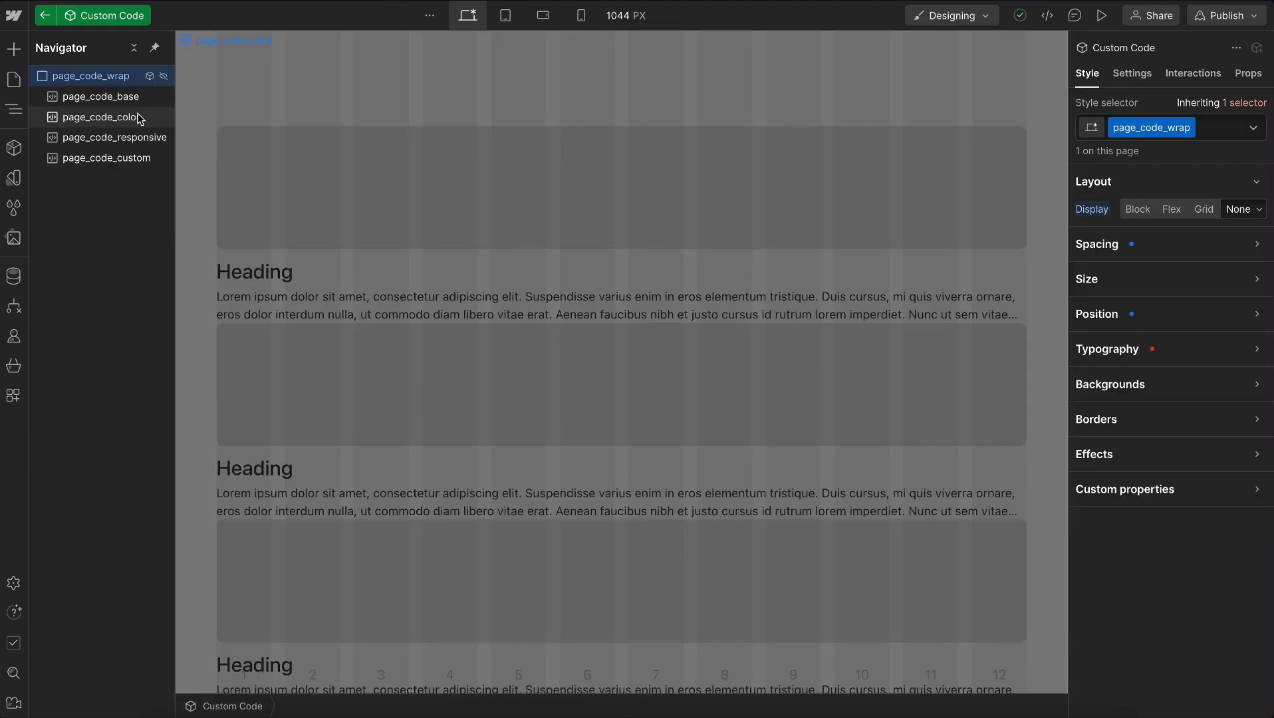
pyautogui.click(133, 97)
pyautogui.click(285, 40)
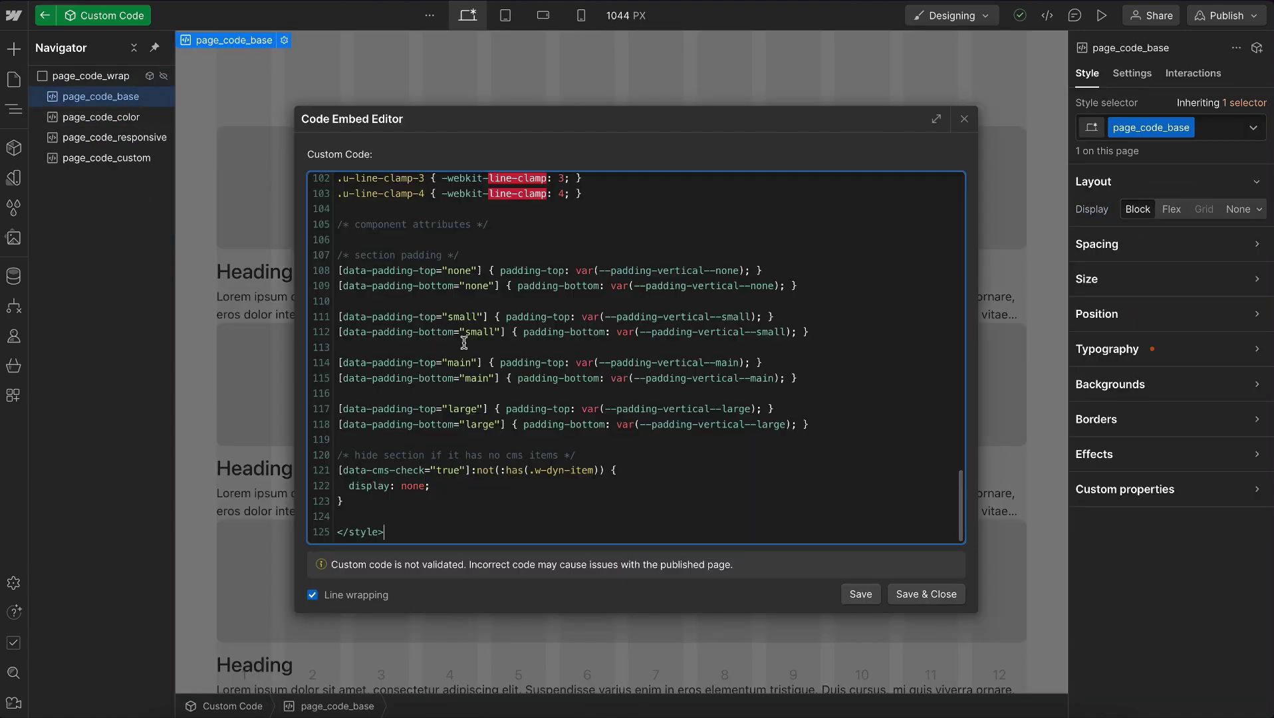
pyautogui.moveTo(469, 244); pyautogui.dragTo(306, 250)
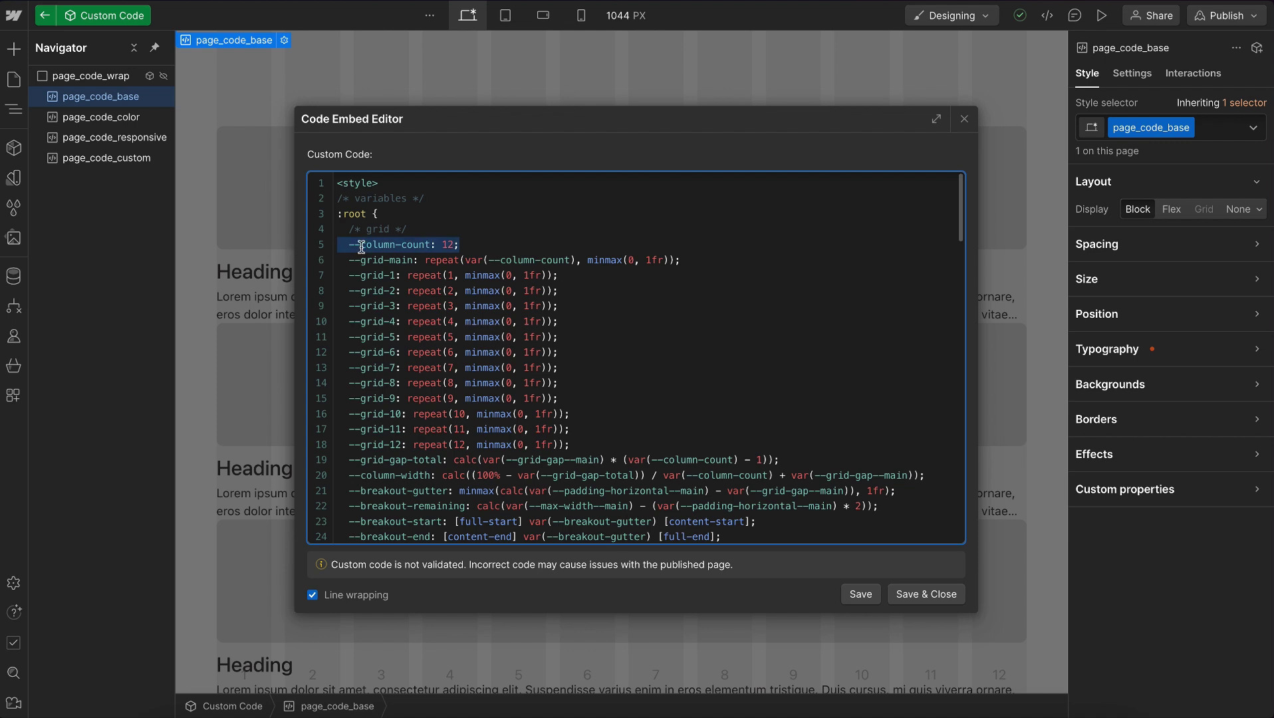
pyautogui.click(452, 245)
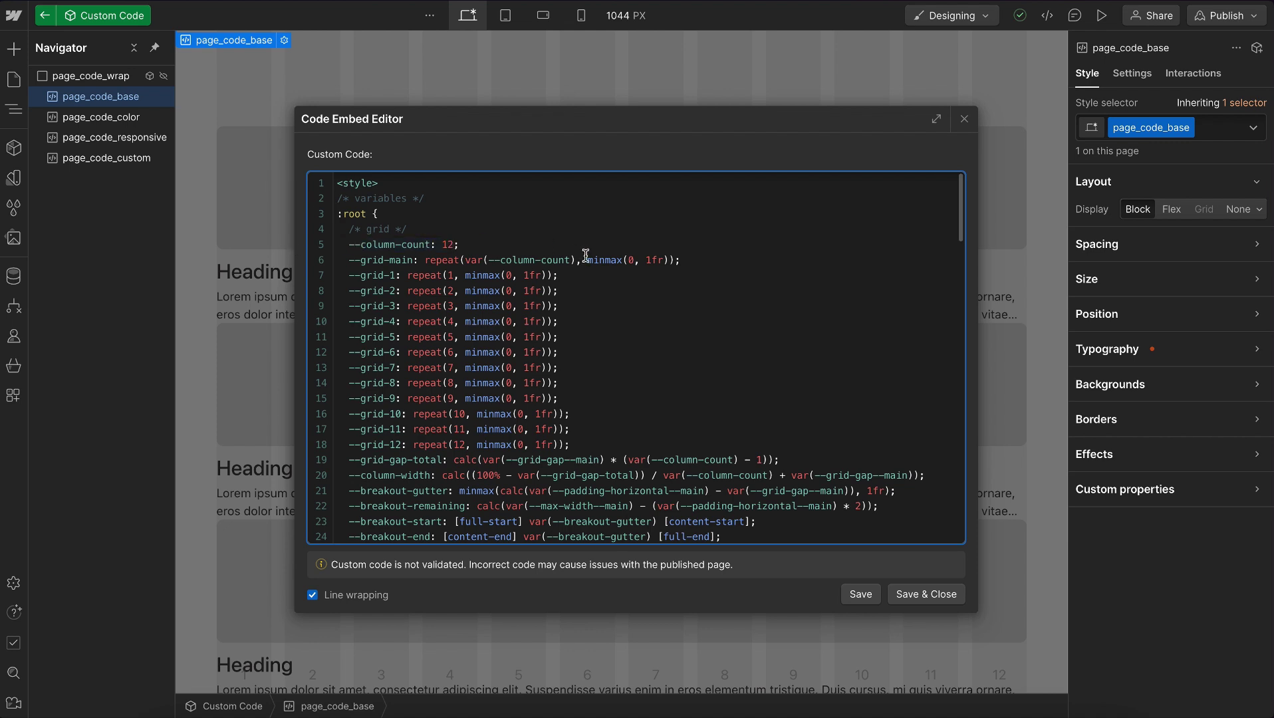
pyautogui.press('BackSpace')
pyautogui.click(862, 595)
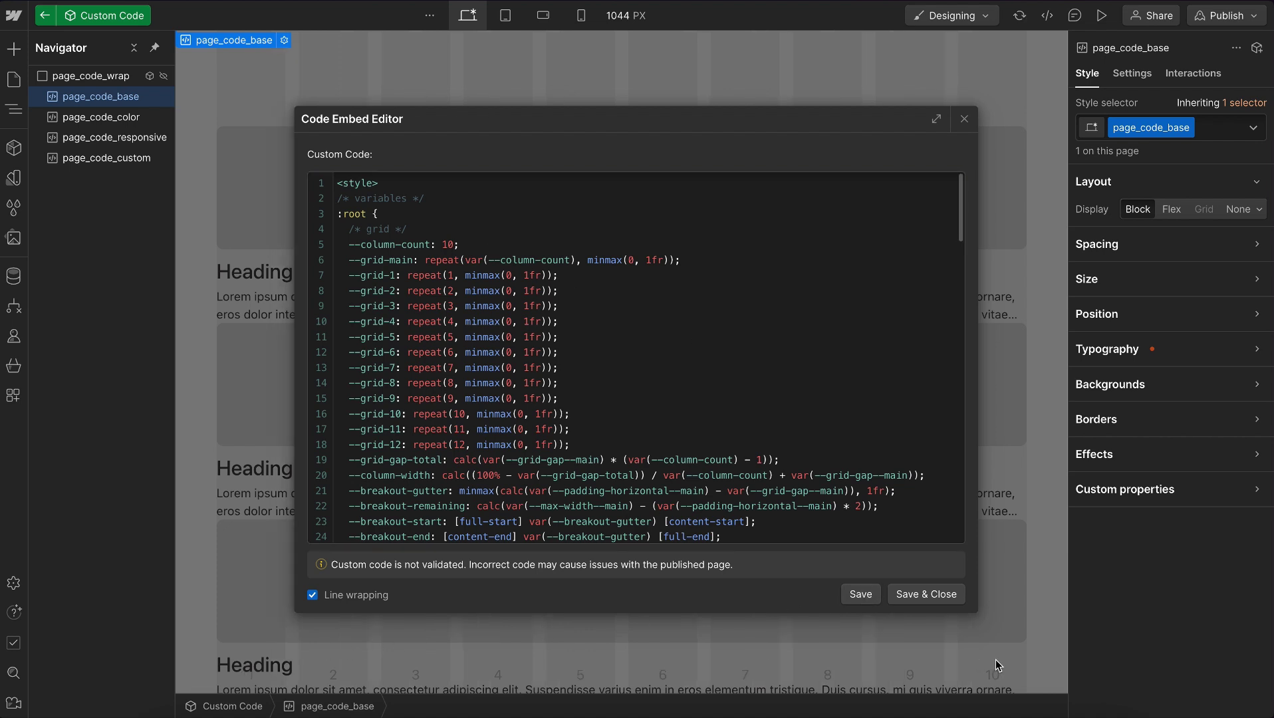
# Set --column-count back to 12, save and close the embed, and leave the Custom Code component
pyautogui.click(455, 244)
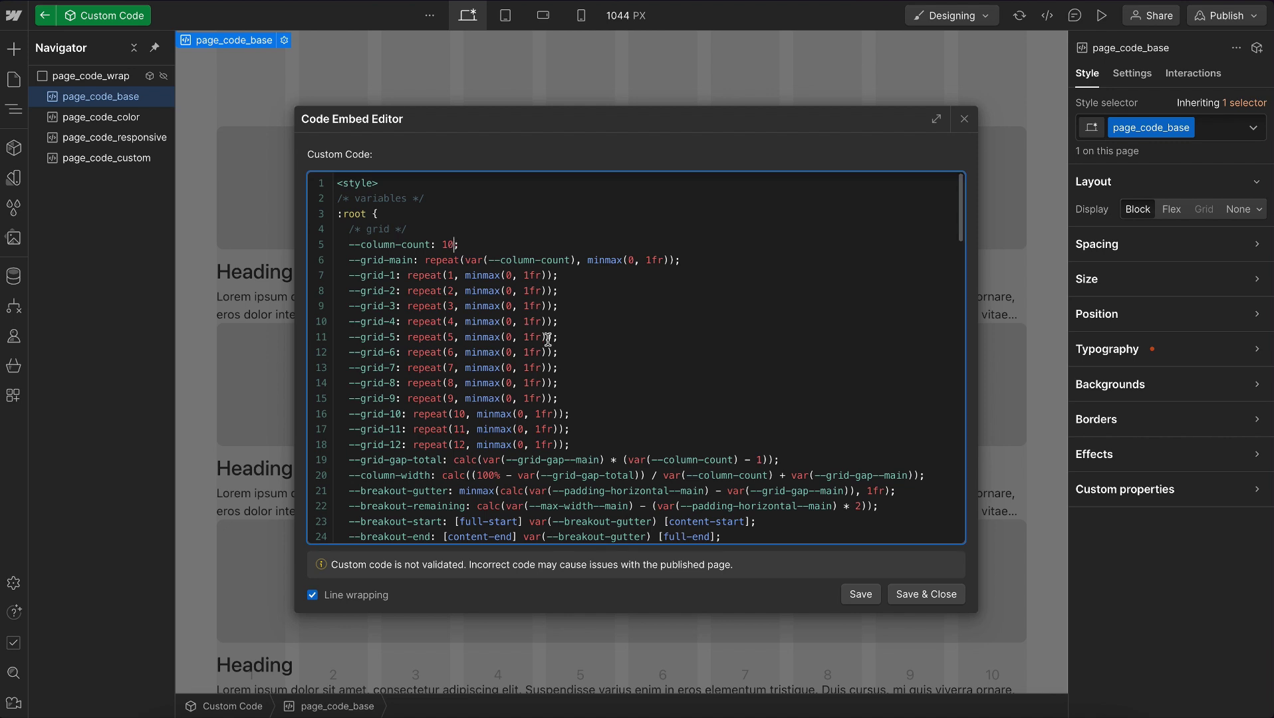
pyautogui.press('BackSpace')
pyautogui.write('2')
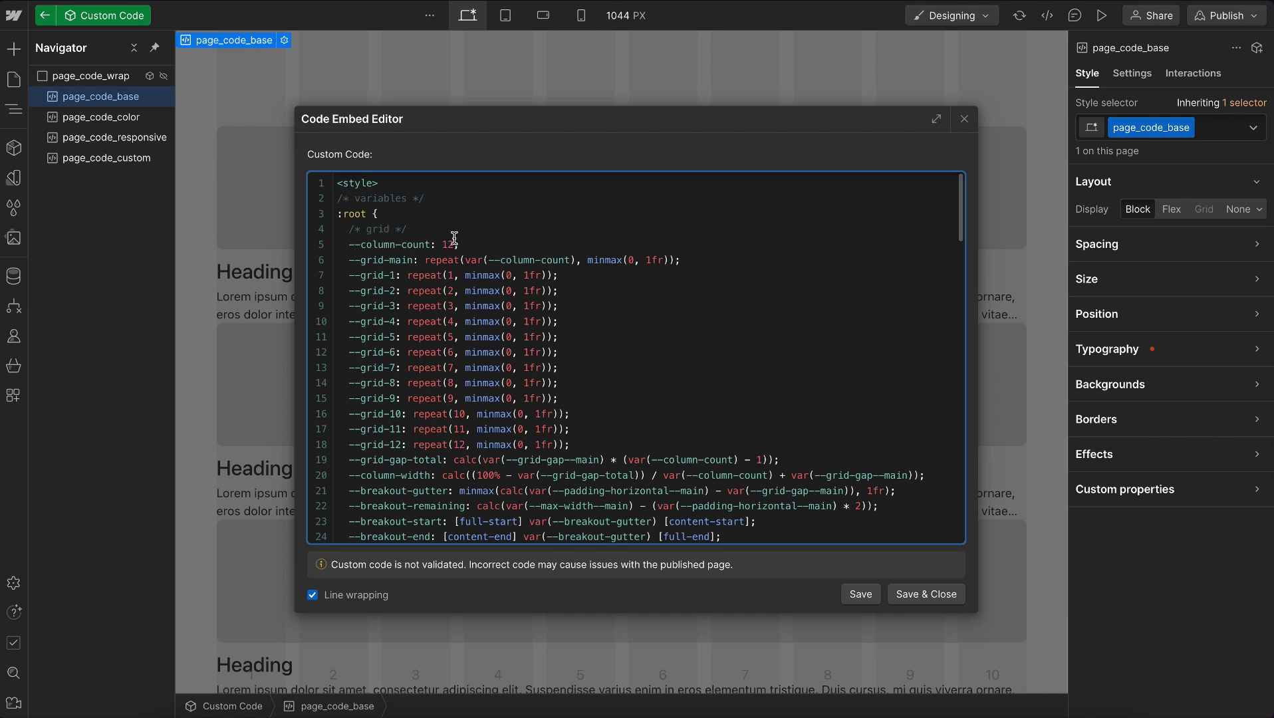
pyautogui.click(932, 596)
pyautogui.doubleClick(535, 86)
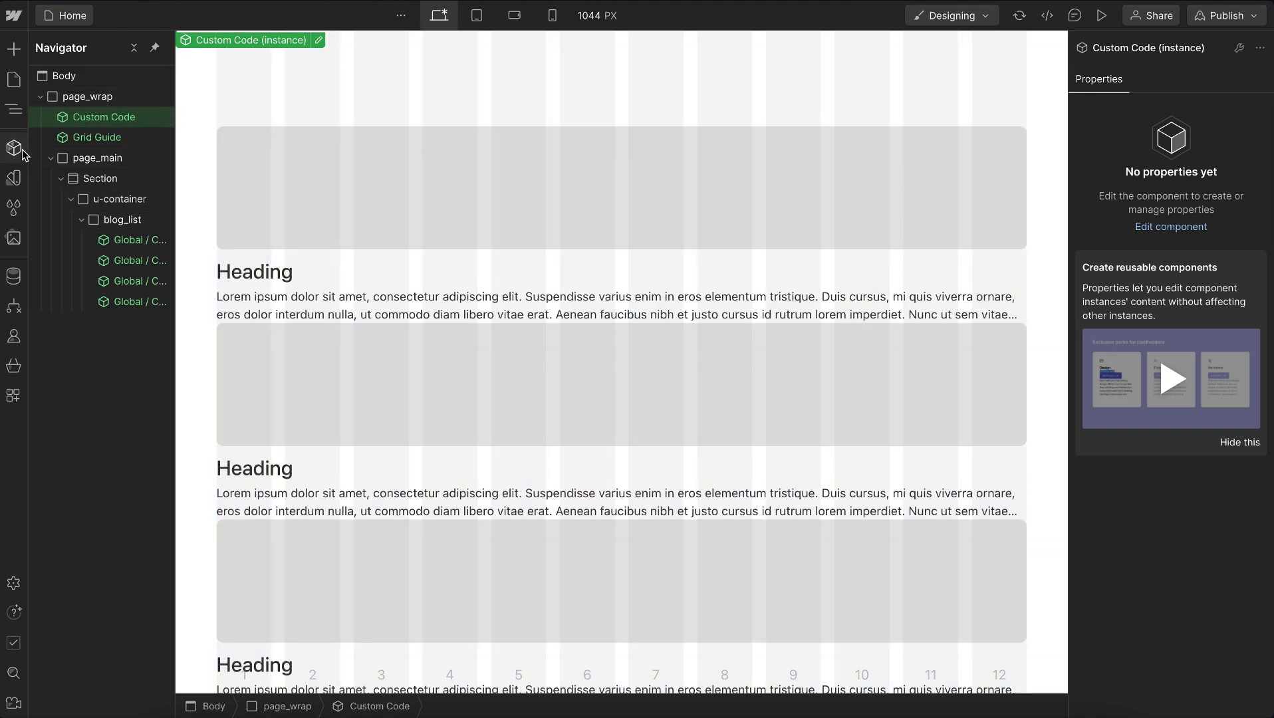
# Search the variables for grid-gap and view the size options available for its main variable
pyautogui.click(14, 147)
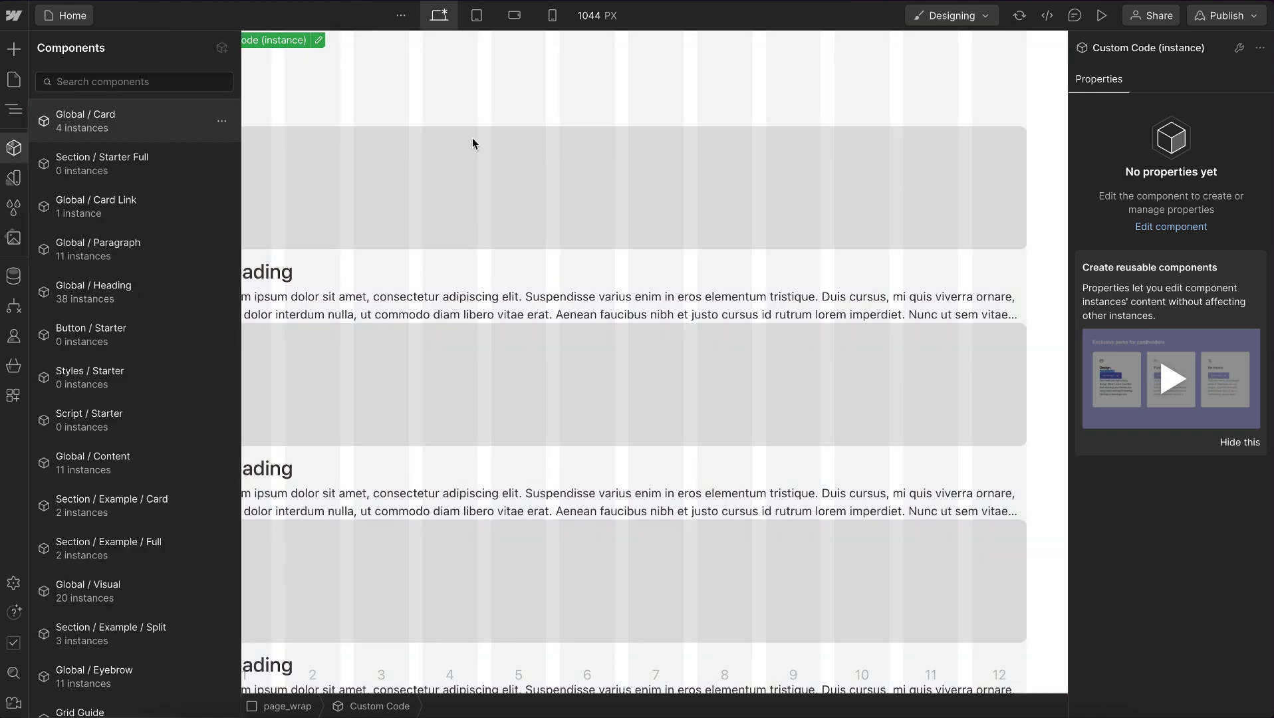
pyautogui.click(13, 178)
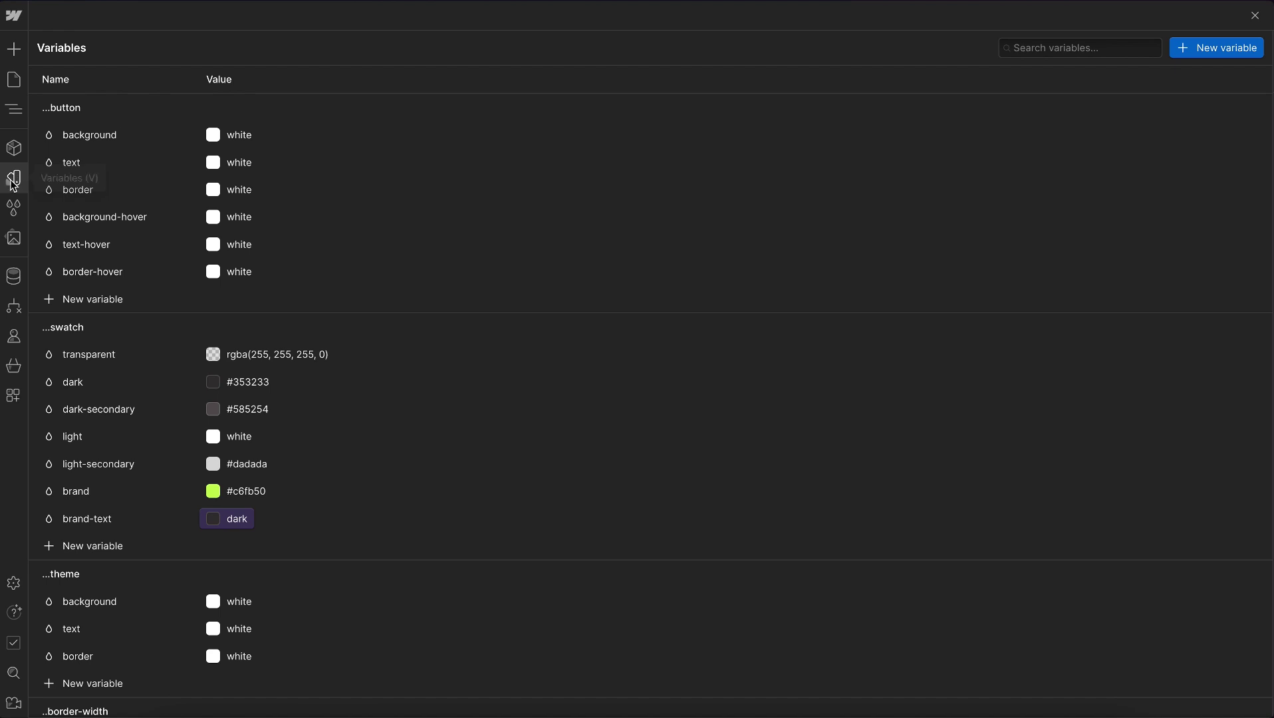
pyautogui.click(1045, 49)
pyautogui.write('grid-gap')
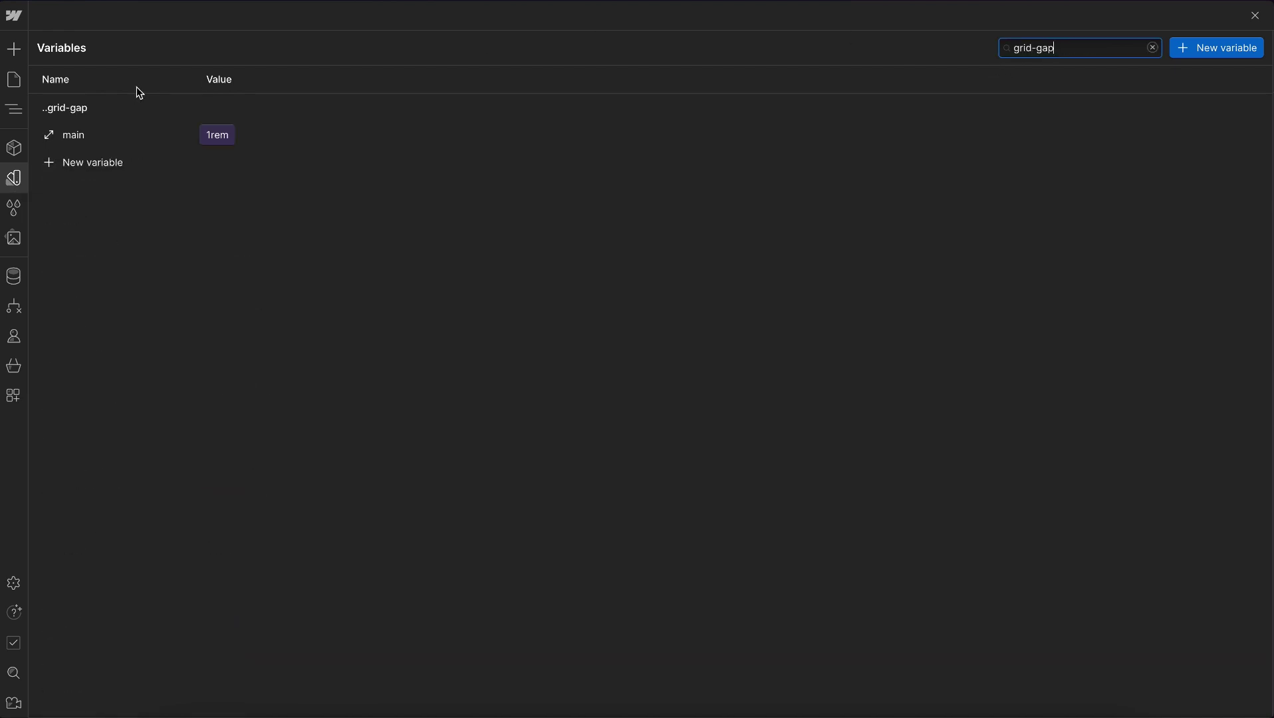
pyautogui.click(229, 142)
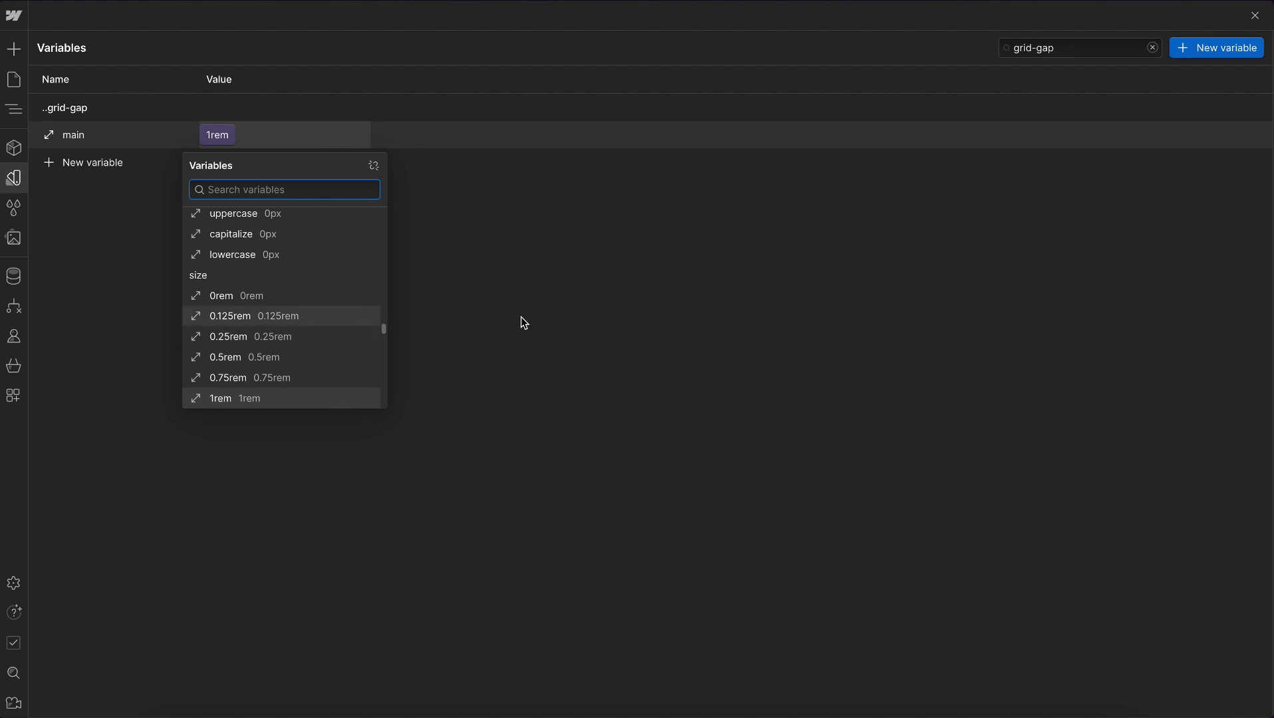
pyautogui.click(546, 313)
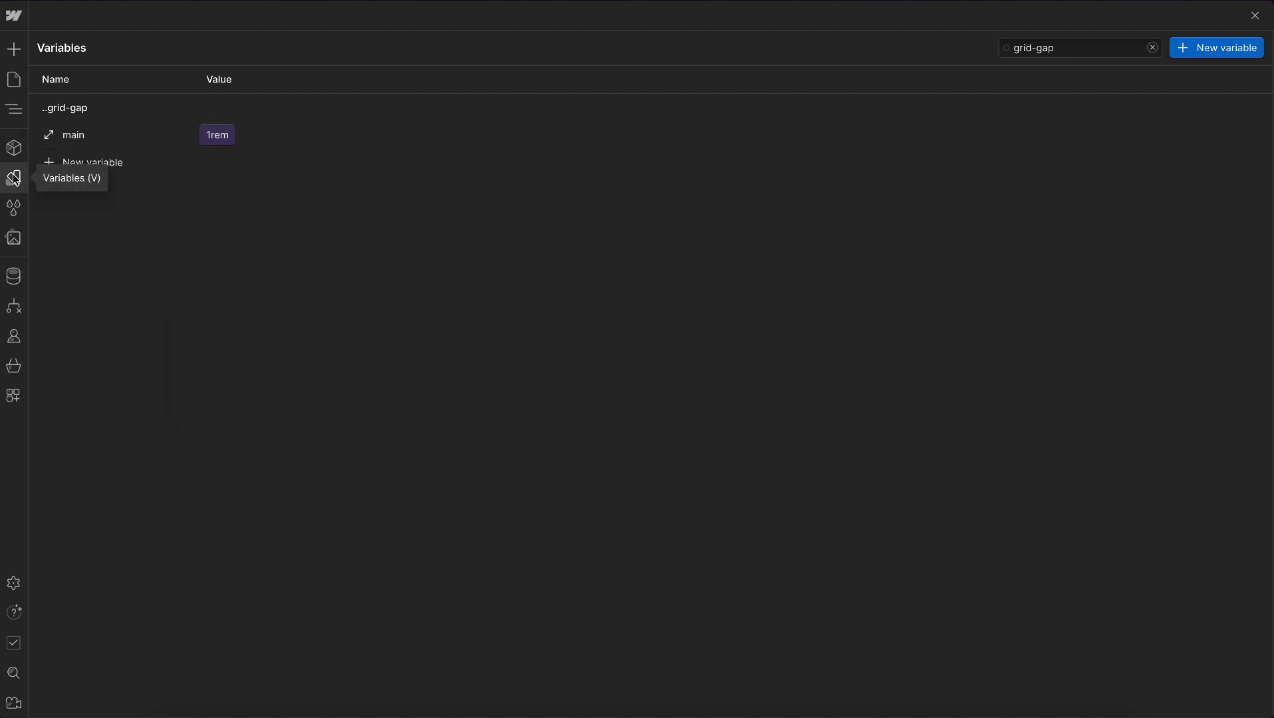
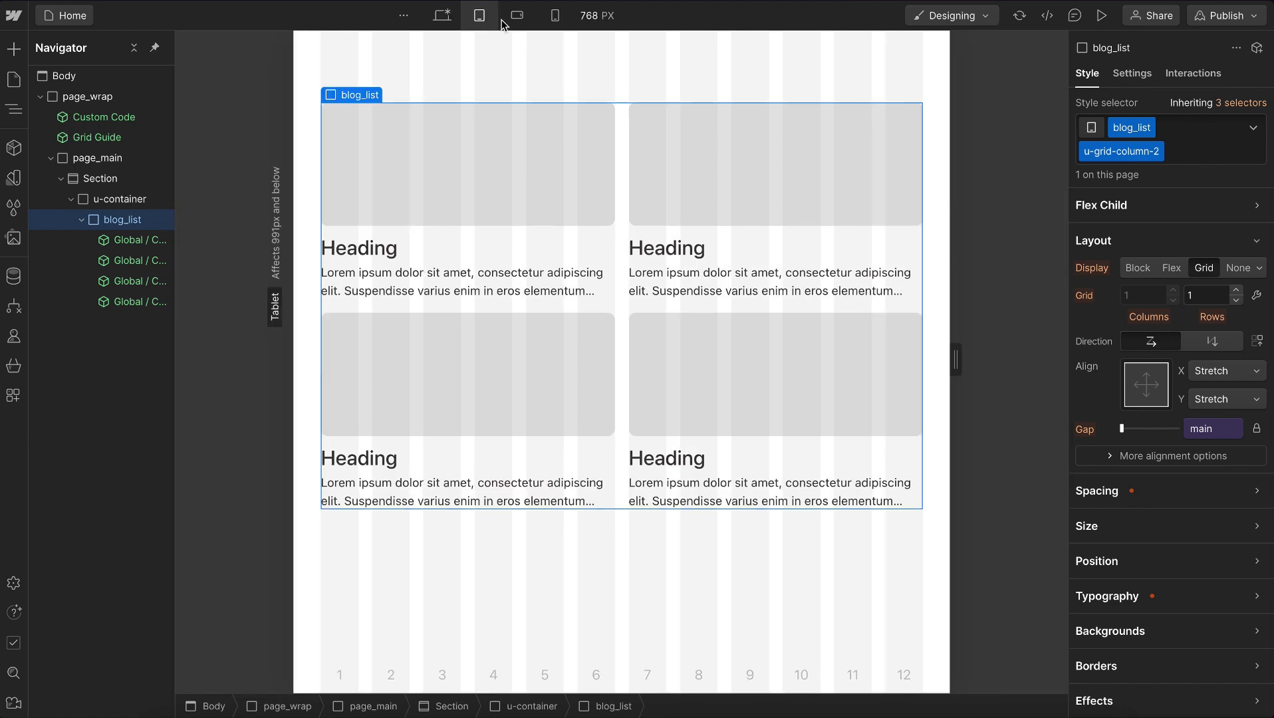
# Check blog_list at the mobile landscape breakpoint, and on desktop unlink its gaps and set the row gap to the medium space variable
pyautogui.click(517, 15)
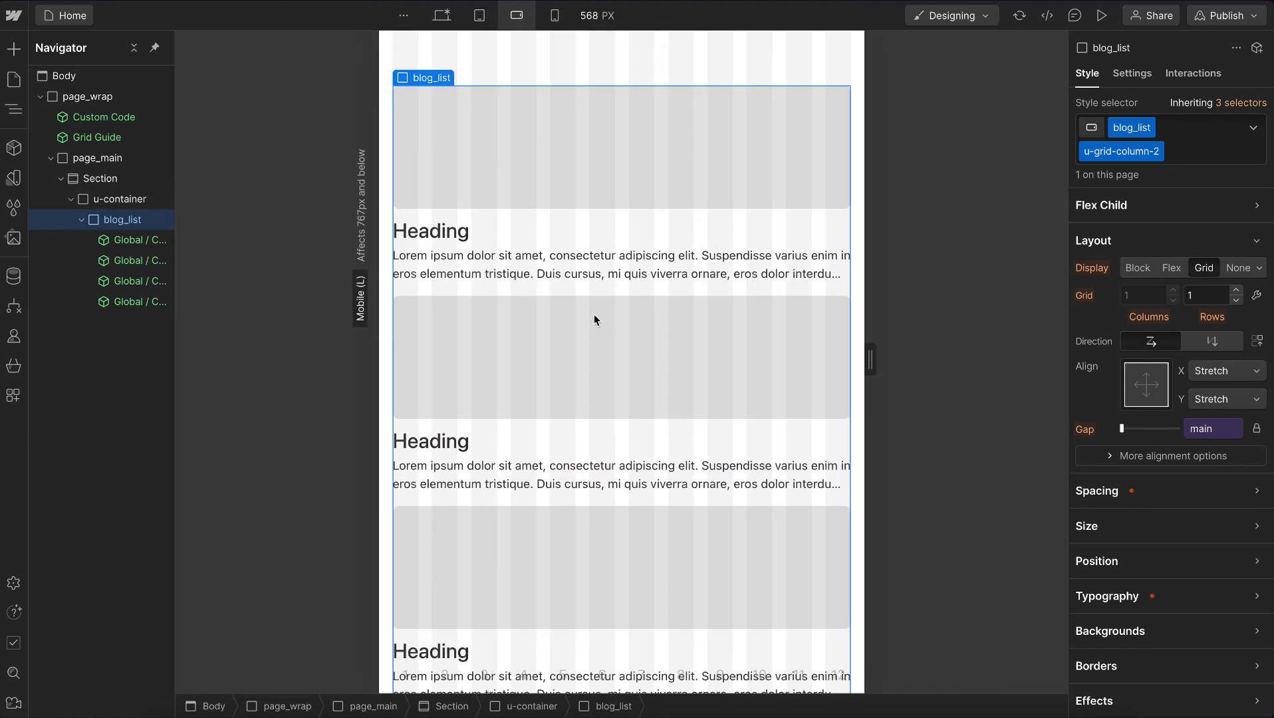
pyautogui.click(442, 15)
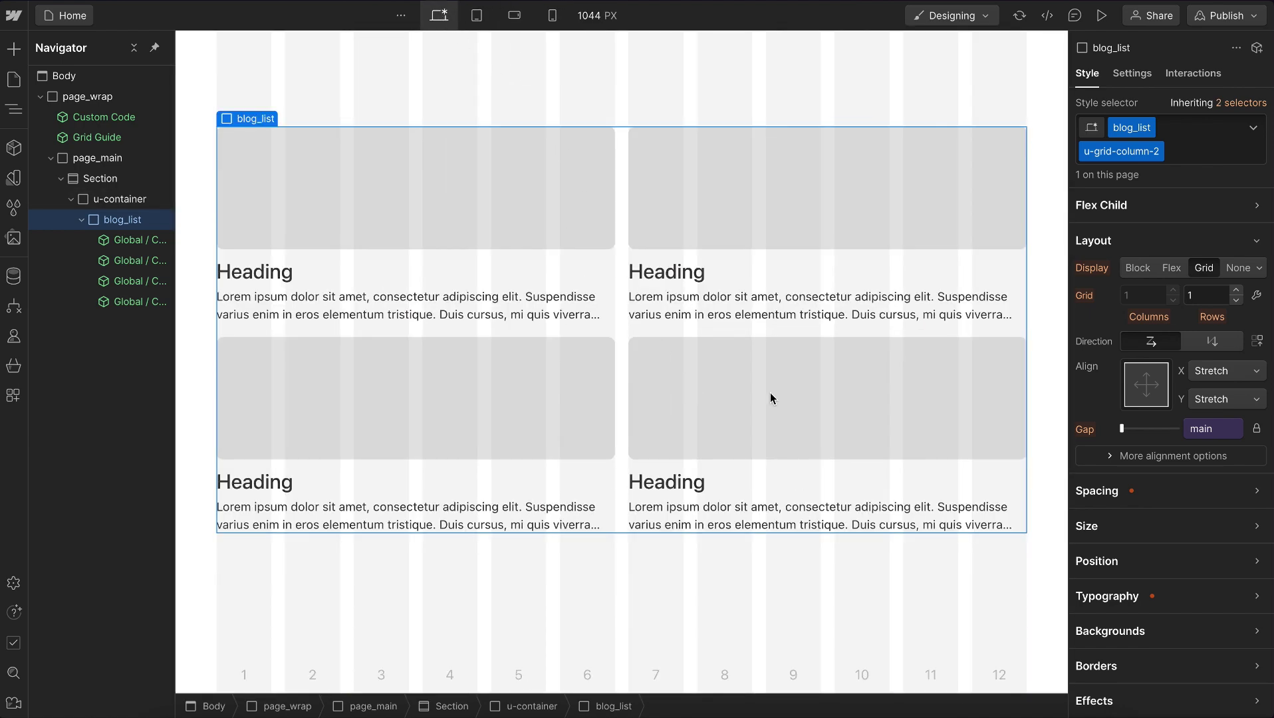
pyautogui.click(1257, 429)
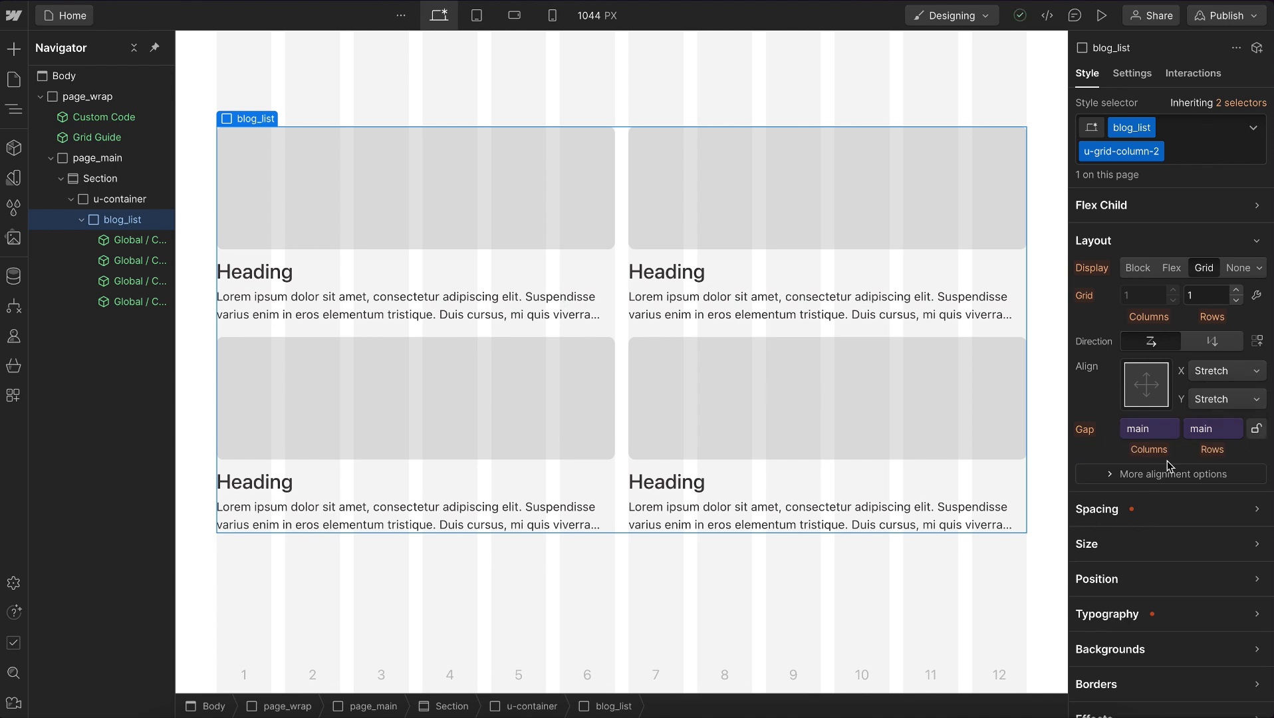
pyautogui.click(1234, 428)
pyautogui.write('space')
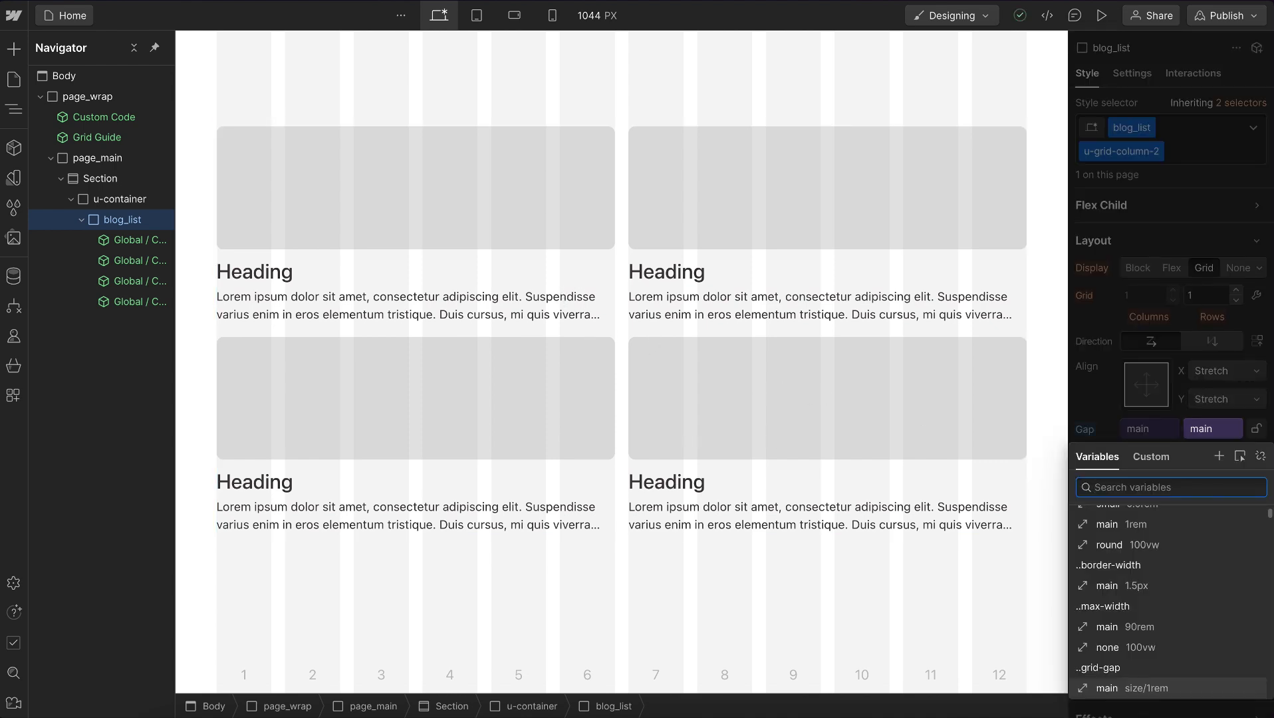
pyautogui.click(1114, 580)
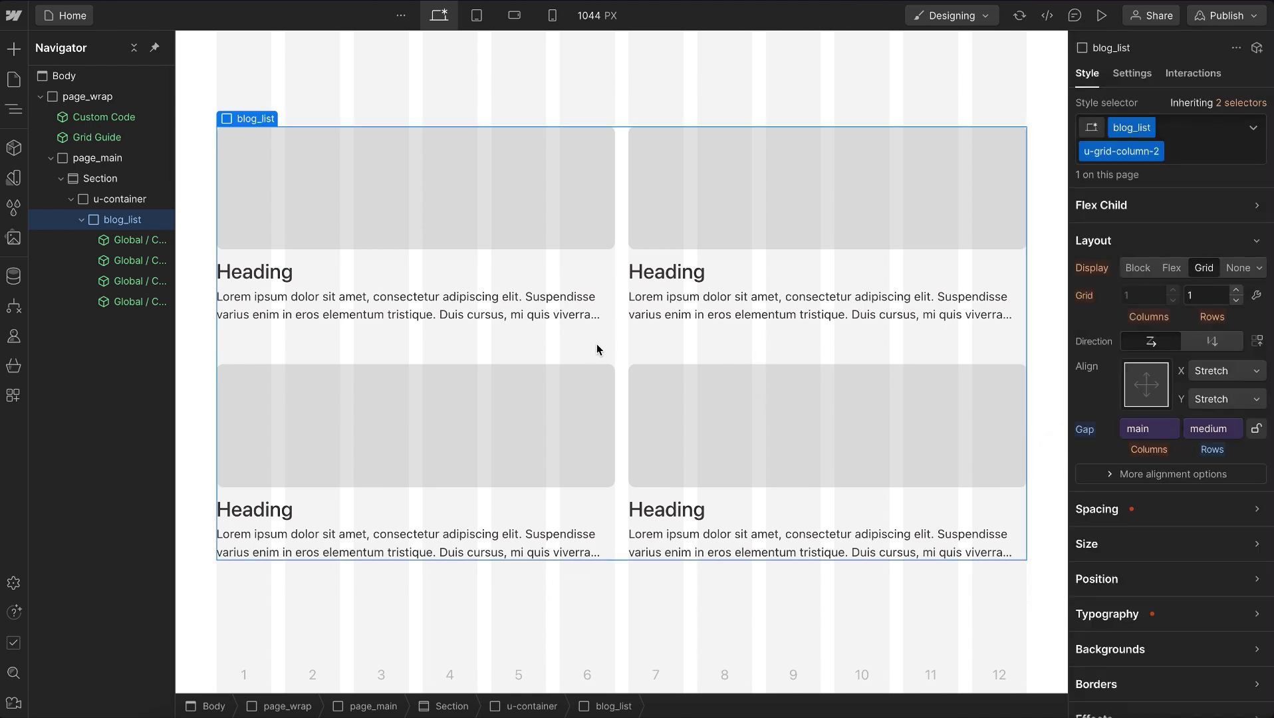
# Duplicate blog_list and rename the u-grid-column-2 class to u-grid-column-4
pyautogui.hotkey('ctrl', 'd')
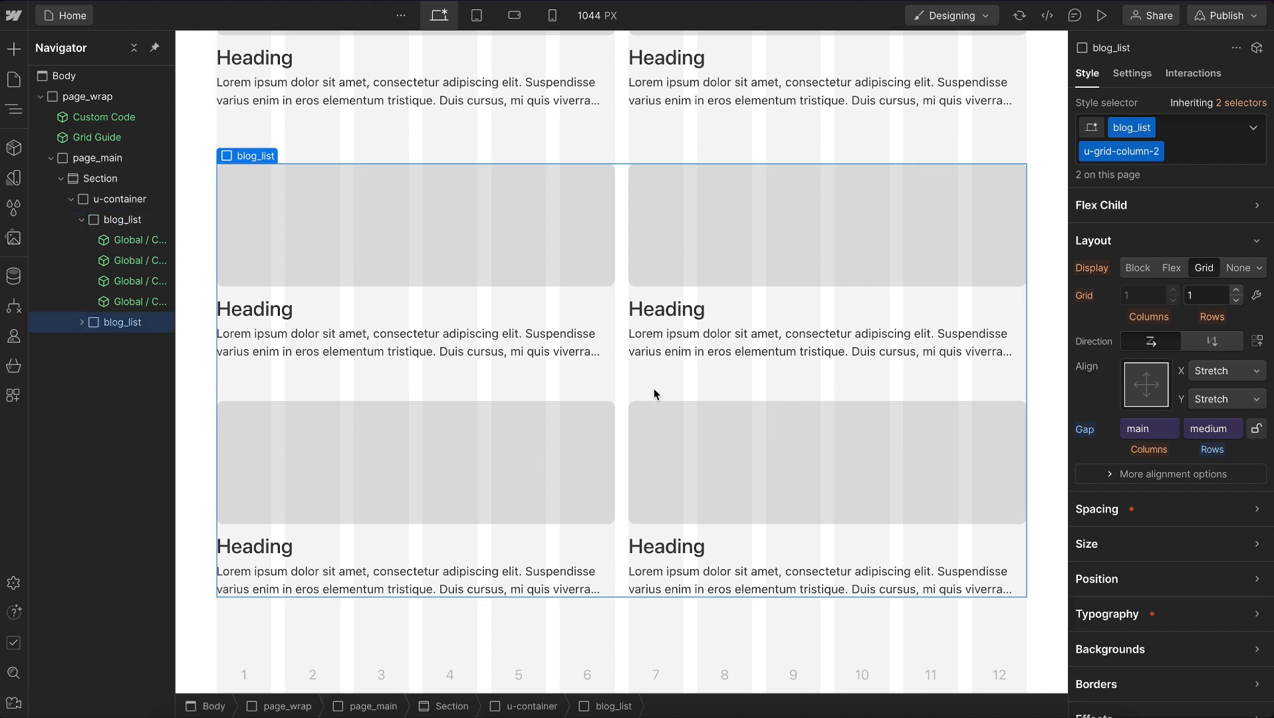
pyautogui.doubleClick(1134, 152)
pyautogui.press('BackSpace')
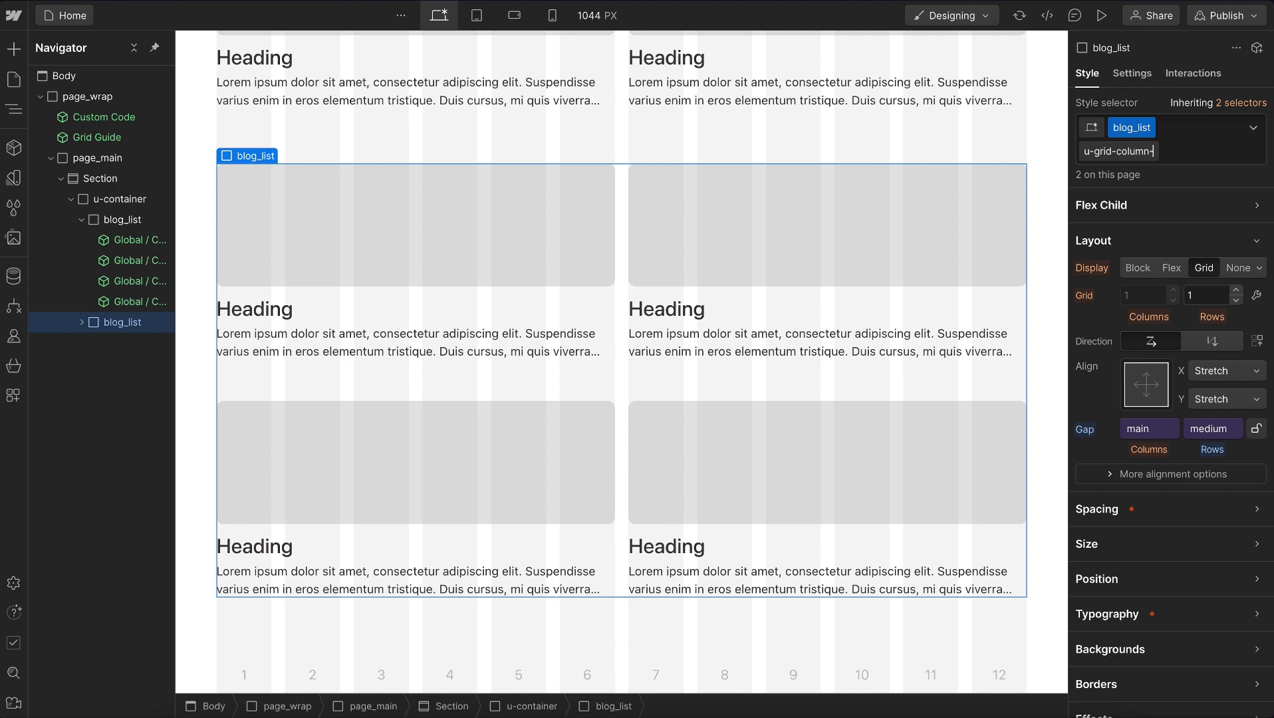
pyautogui.press('Return')
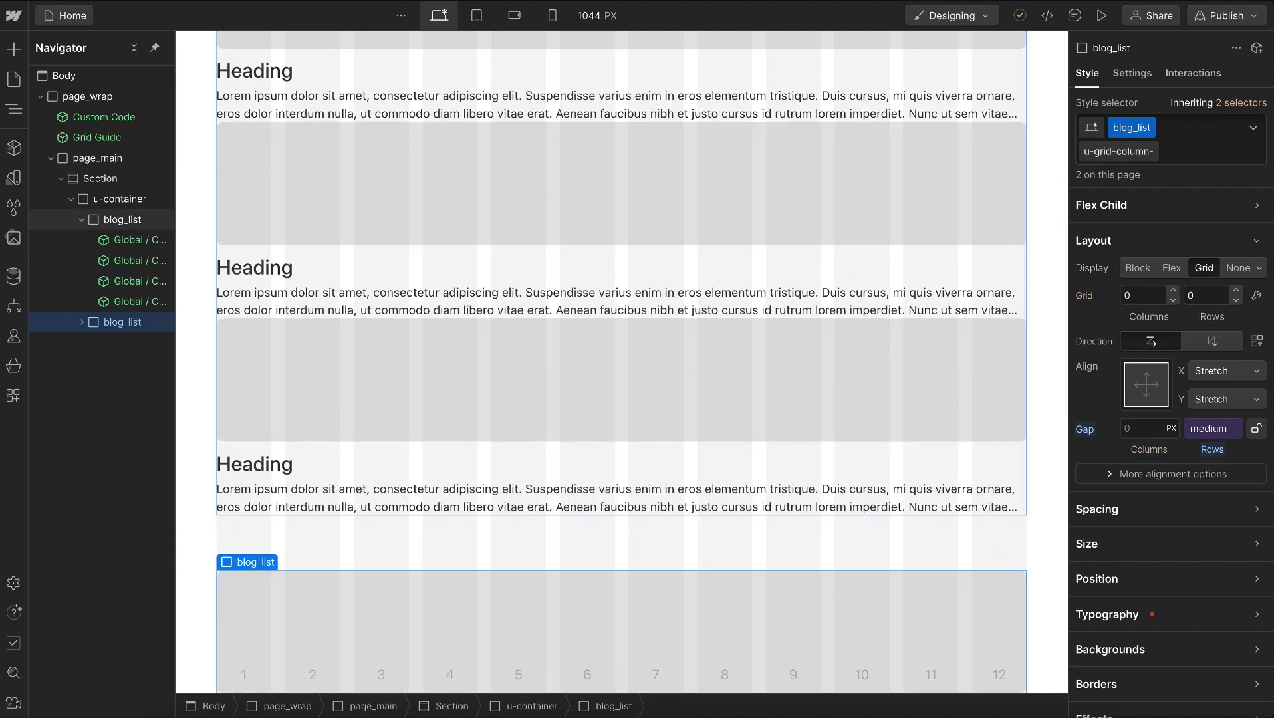
pyautogui.write('4')
pyautogui.press('Return')
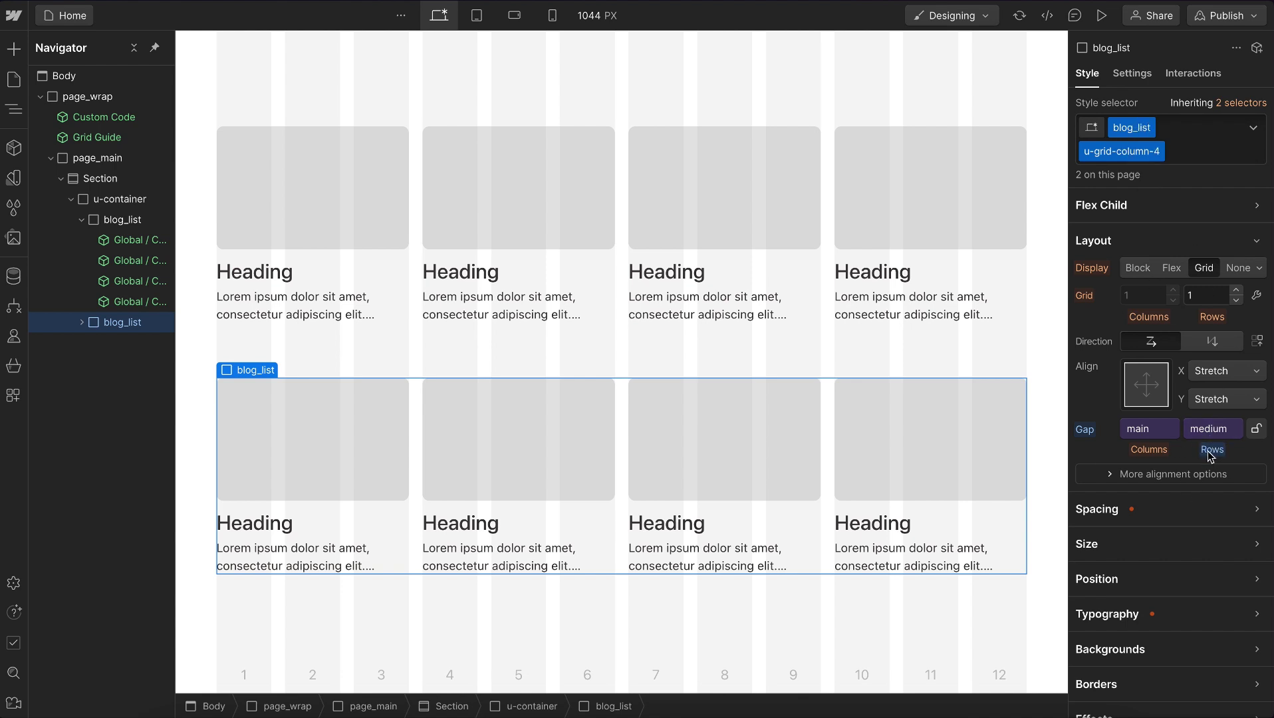
pyautogui.click(826, 269)
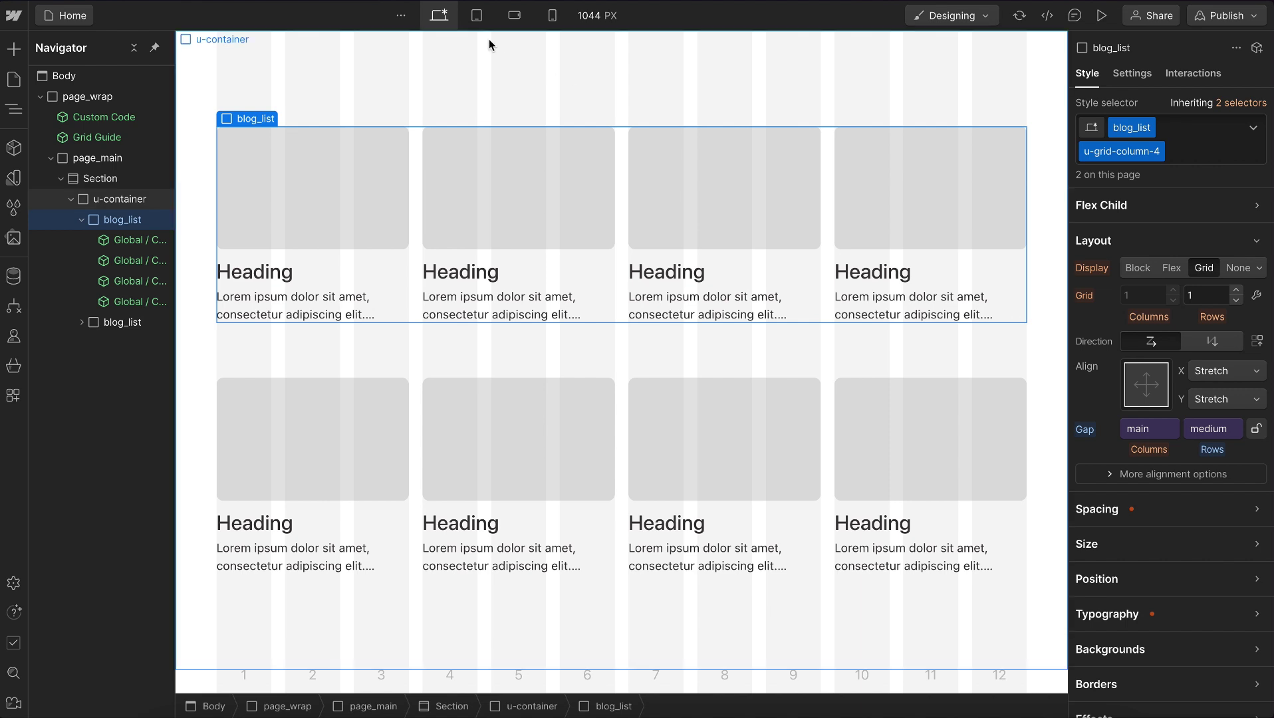
# Check the u-grid-column-4 layout at the tablet and mobile landscape breakpoints, widen the tablet canvas to 818 px, and return to desktop
pyautogui.click(477, 15)
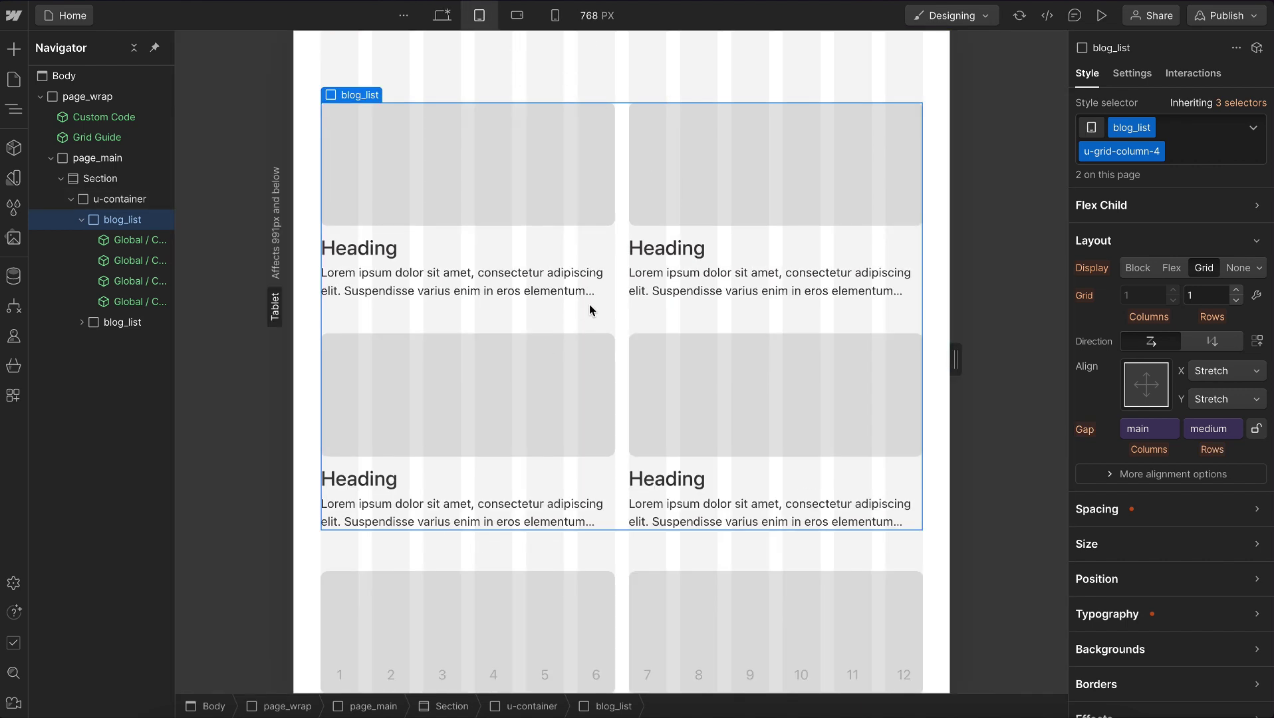
pyautogui.click(517, 15)
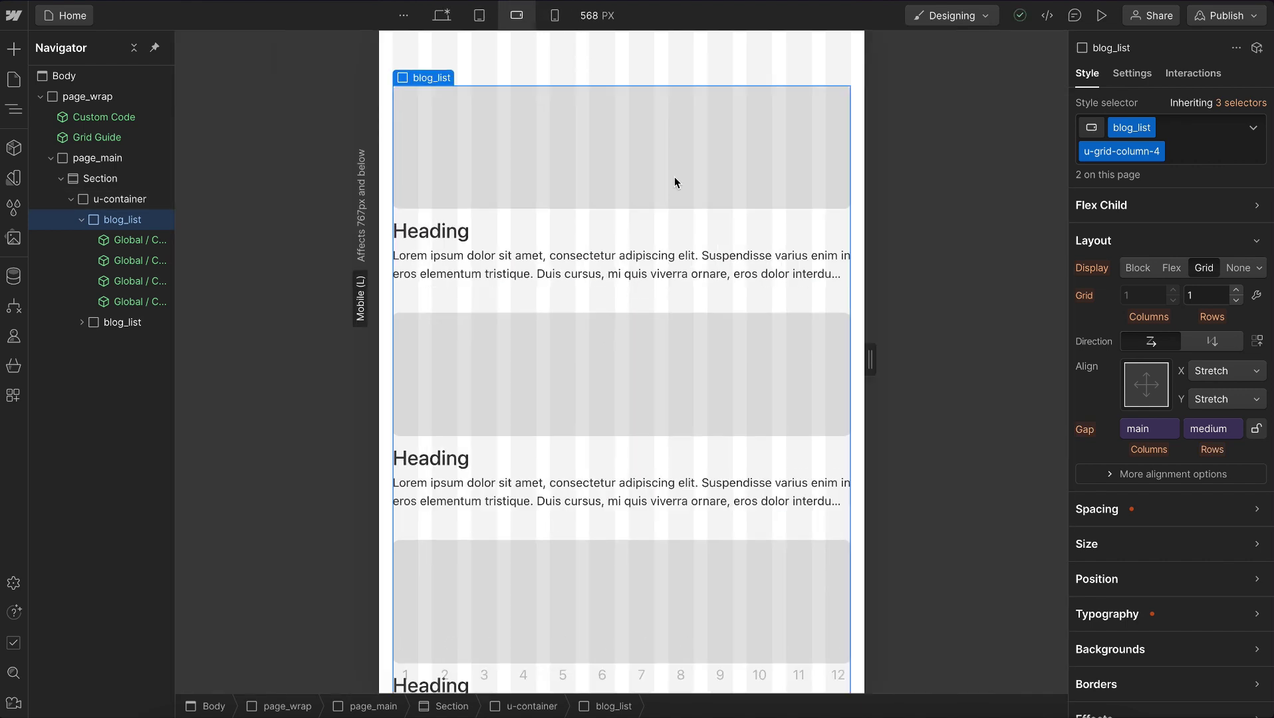
pyautogui.click(441, 16)
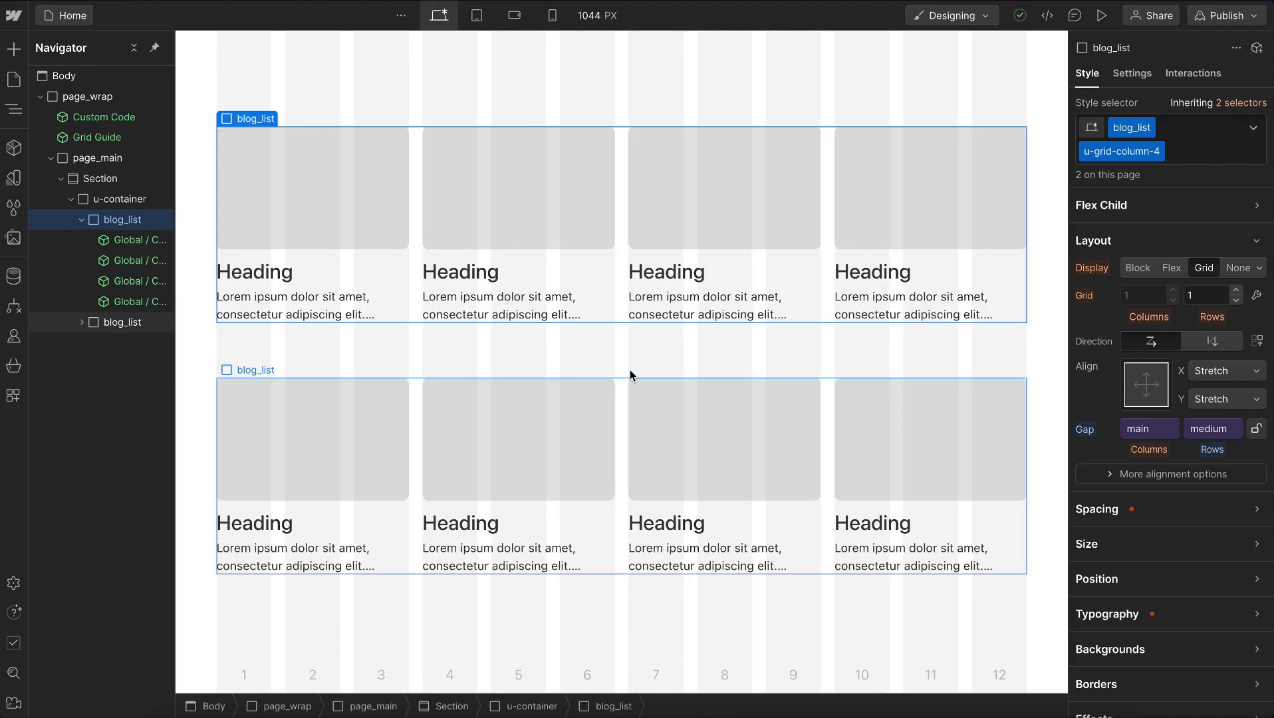
pyautogui.hotkey('shift', '2')
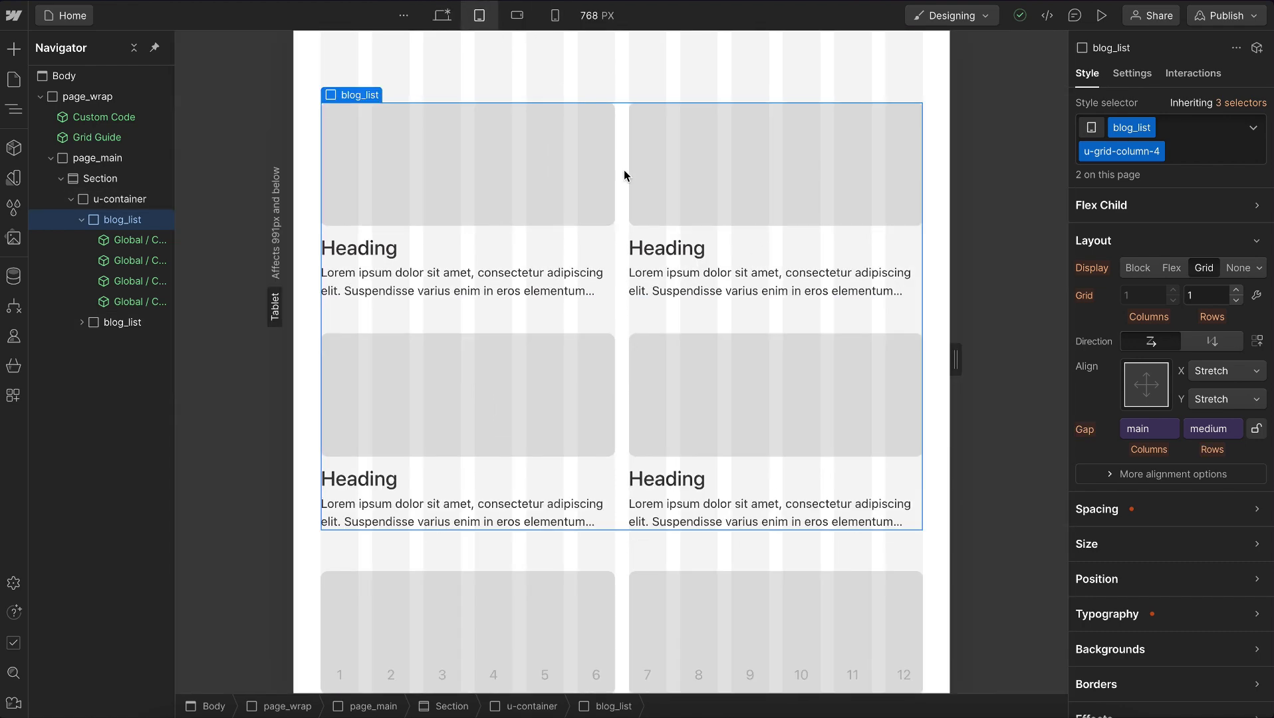
pyautogui.moveTo(956, 360); pyautogui.dragTo(980, 357)
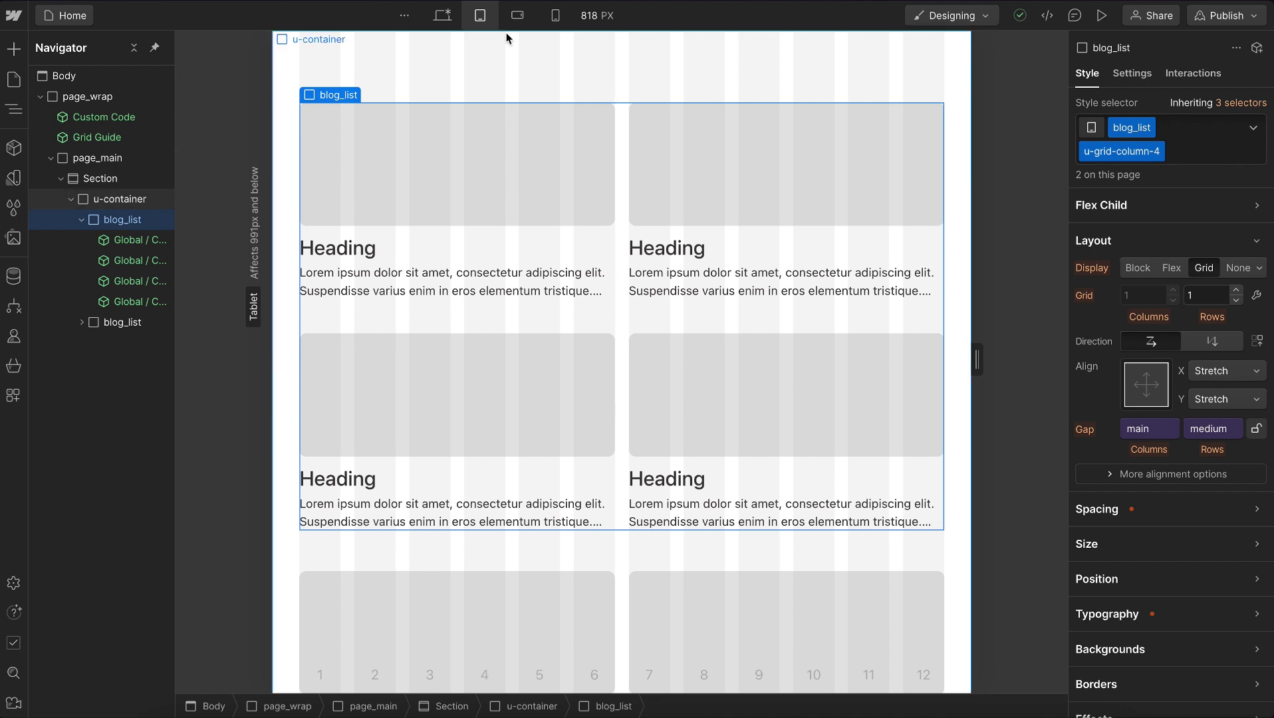
pyautogui.click(445, 16)
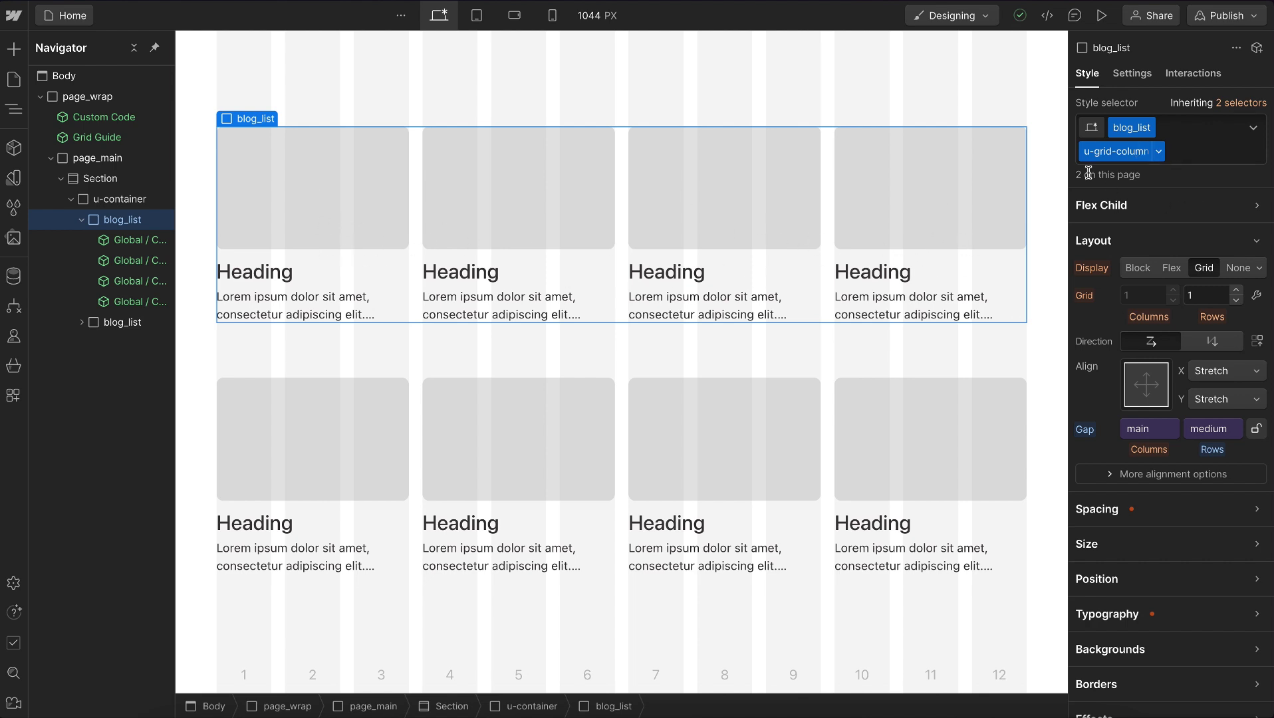
# Delete the fourth card from both blog_list grids
pyautogui.click(117, 300)
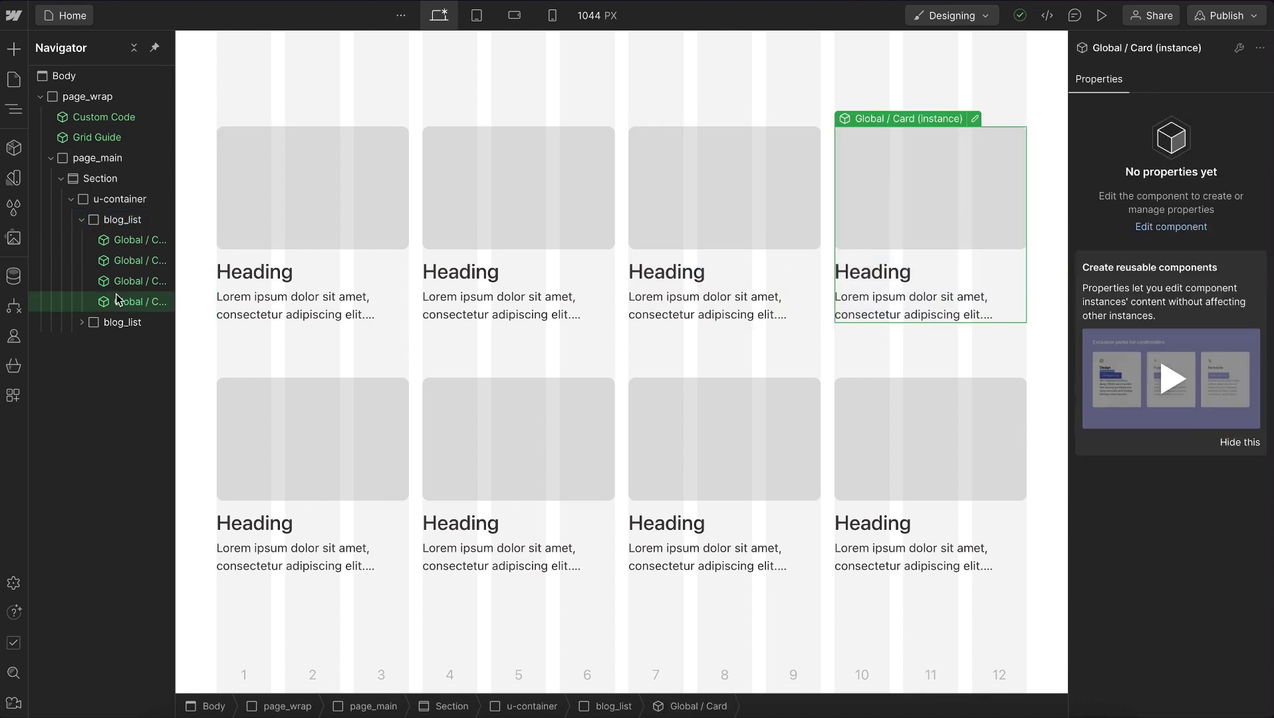
pyautogui.press('Delete')
pyautogui.click(81, 303)
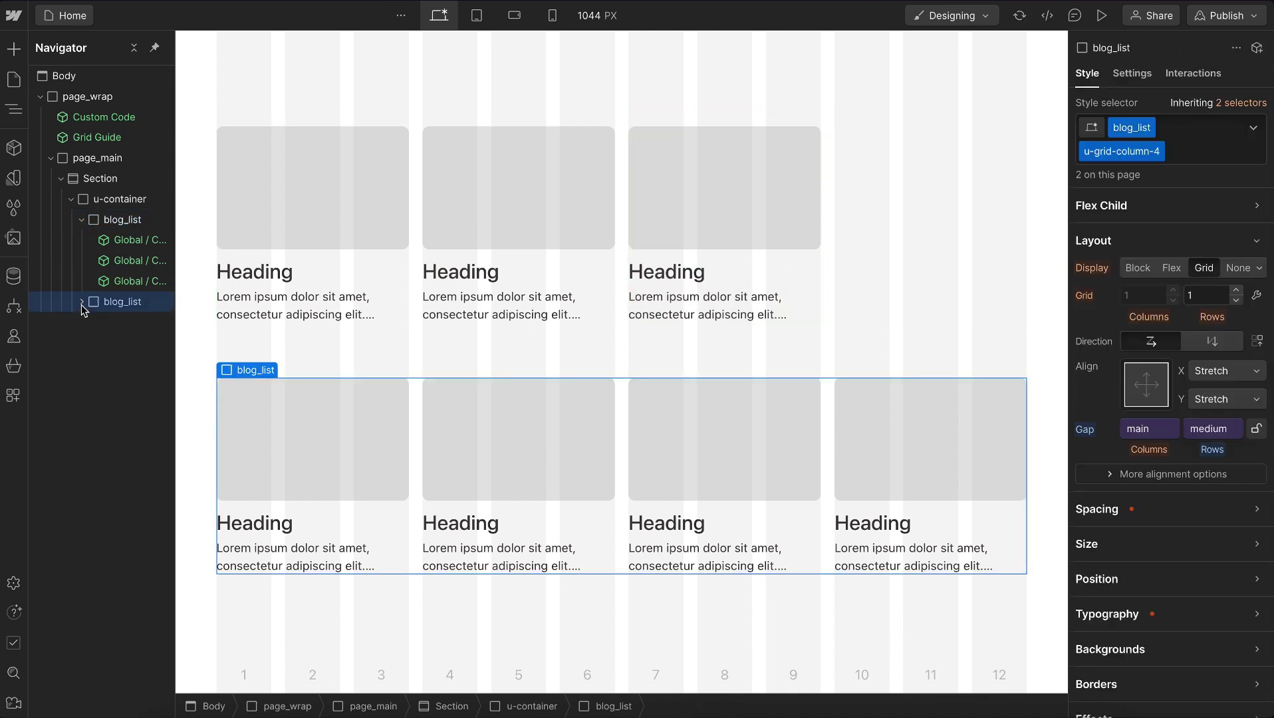
pyautogui.click(124, 362)
pyautogui.click(127, 383)
pyautogui.press('Delete')
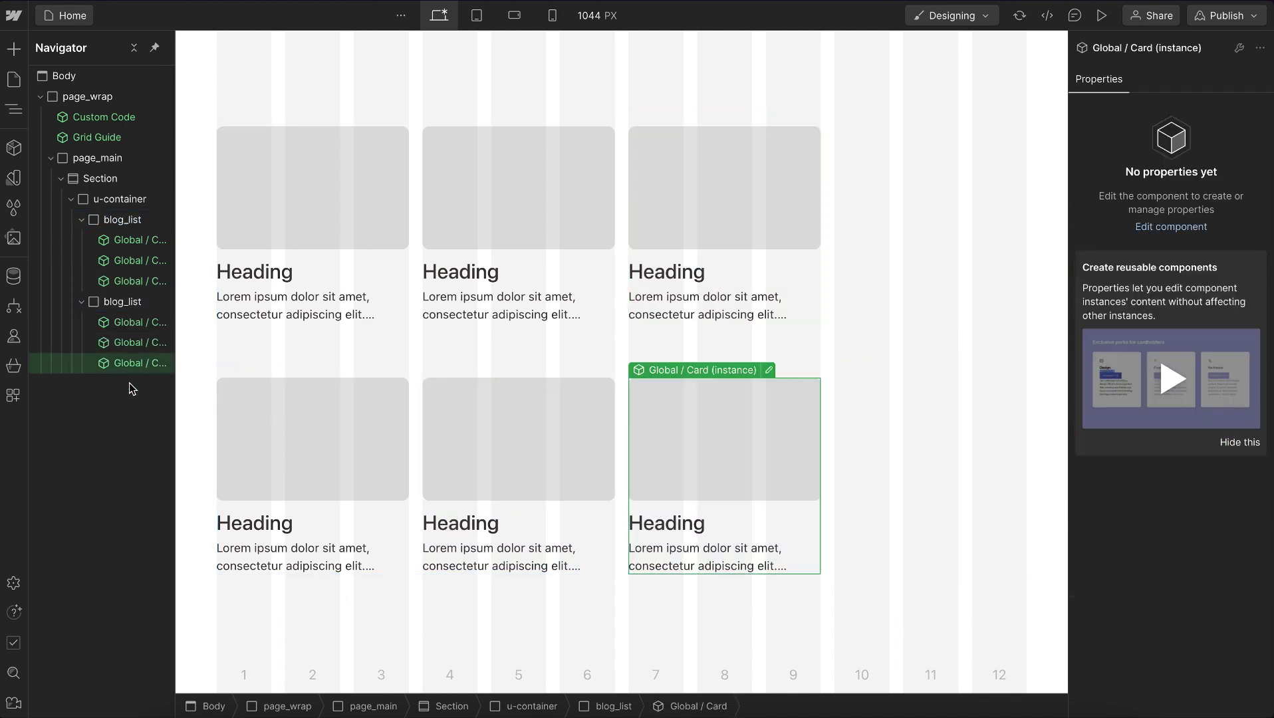
# Rename the u-grid-column-4 class on the first blog_list to u-grid-column-3
pyautogui.click(130, 227)
pyautogui.doubleClick(1121, 151)
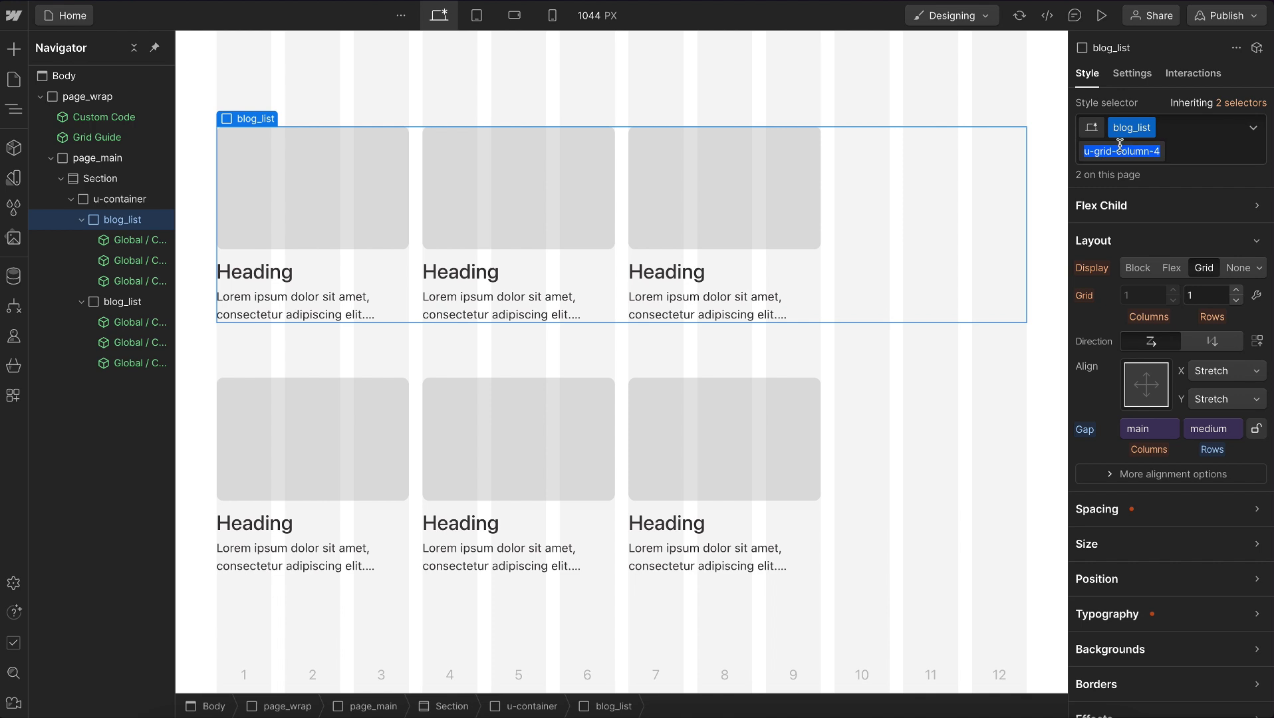
pyautogui.press('BackSpace')
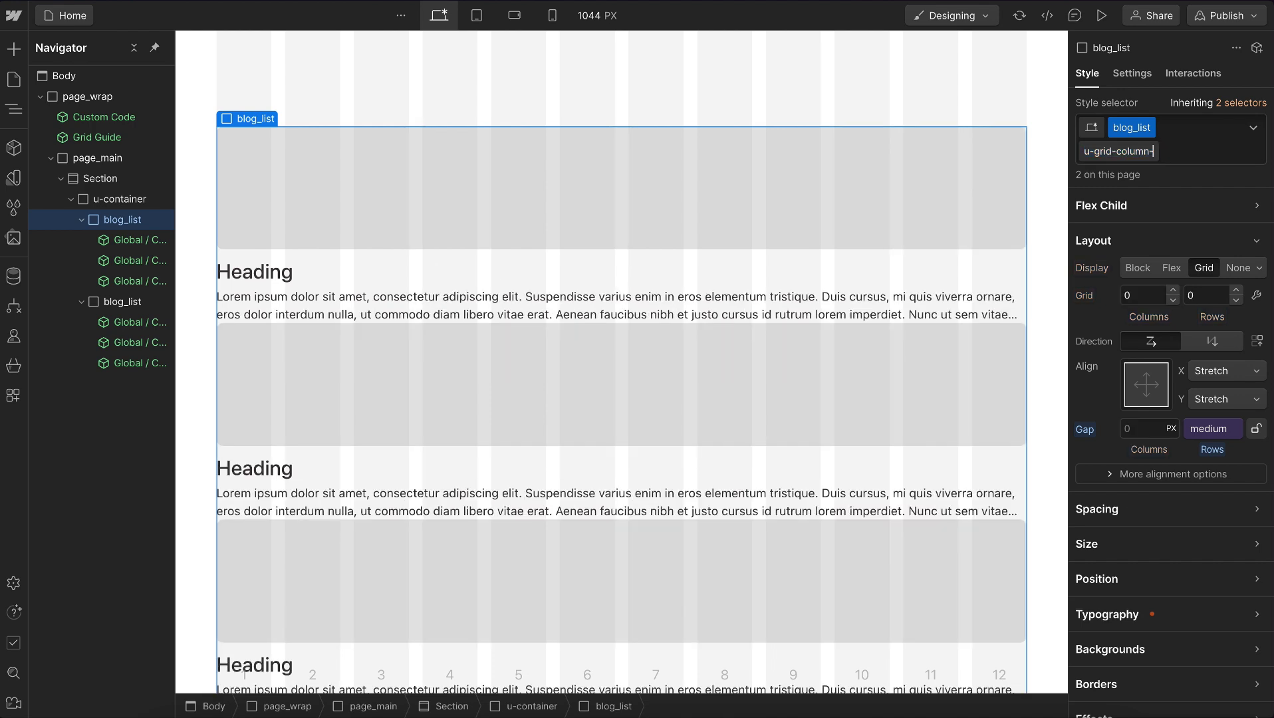
pyautogui.write('3')
pyautogui.press('Return')
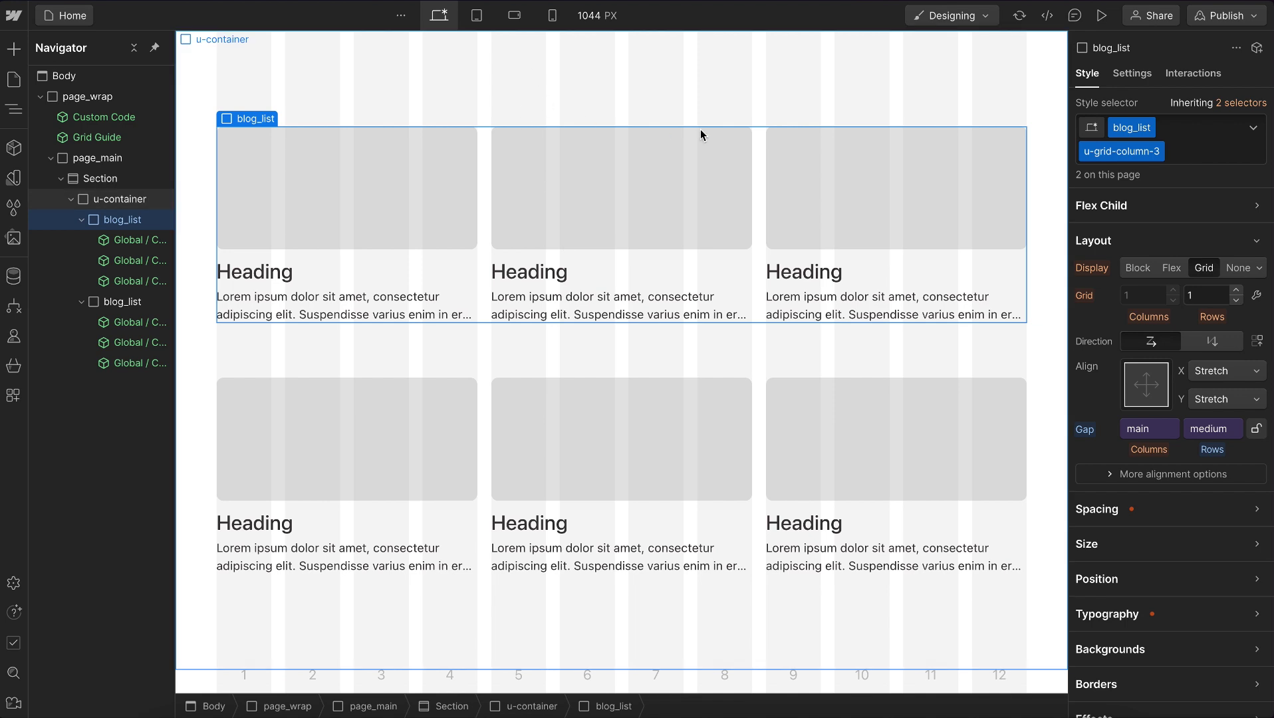
# Check the u-grid-column-3 layout at the tablet and mobile landscape breakpoints, and return to desktop
pyautogui.click(477, 15)
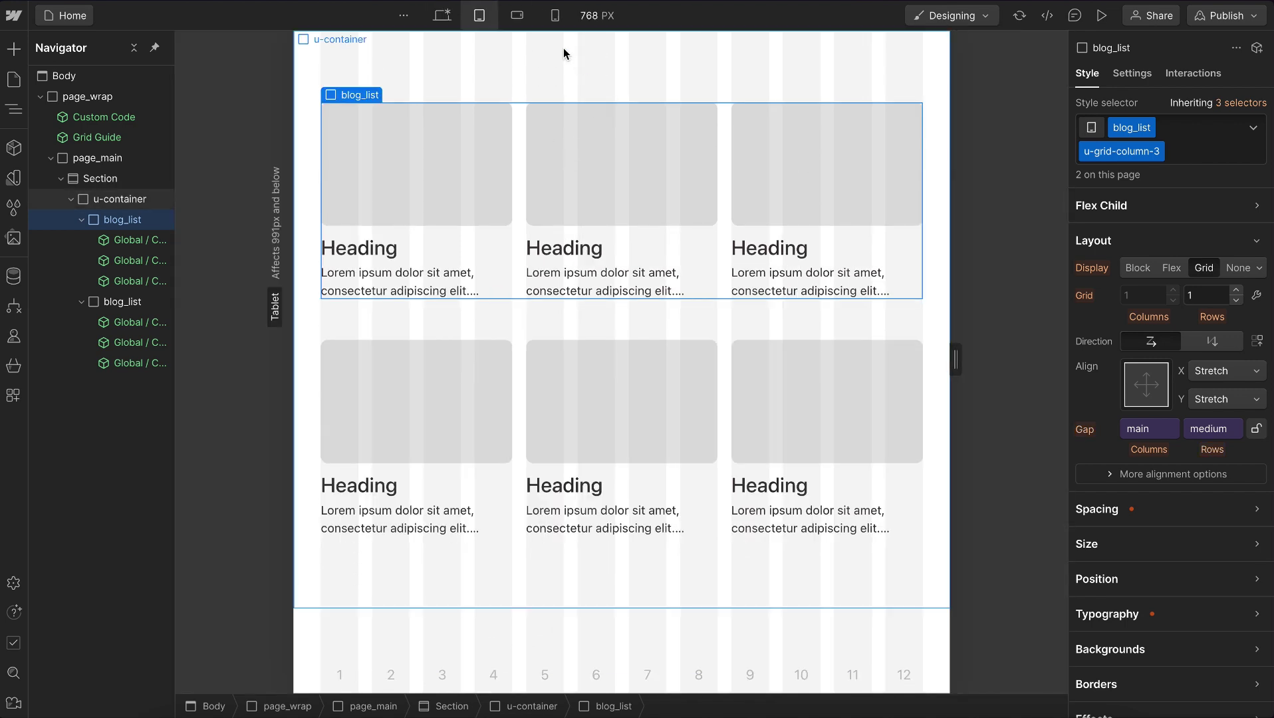
pyautogui.click(517, 16)
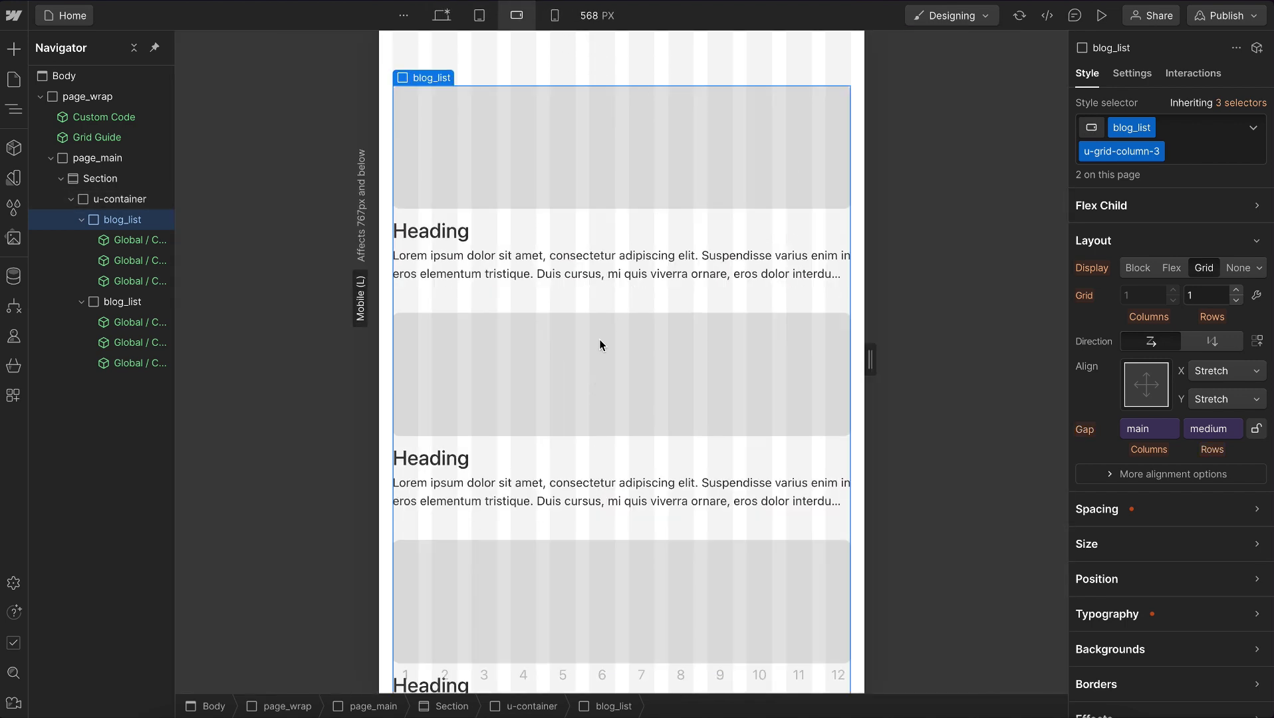
pyautogui.click(441, 16)
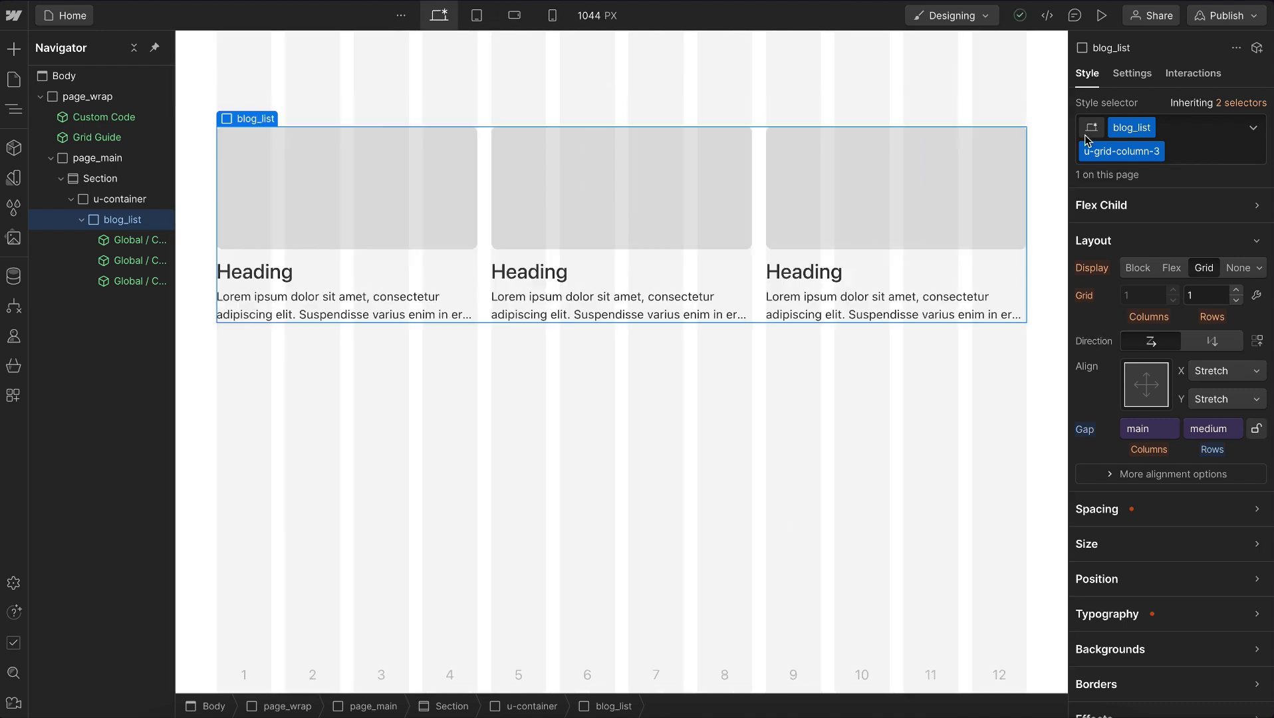
# Remove the second blog_list and rename the remaining list's u-grid-column-3 class to u-grid-autofit
pyautogui.press('BackSpace')
pyautogui.press('BackSpace')
pyautogui.press('BackSpace')
pyautogui.press('BackSpace')
pyautogui.press('BackSpace')
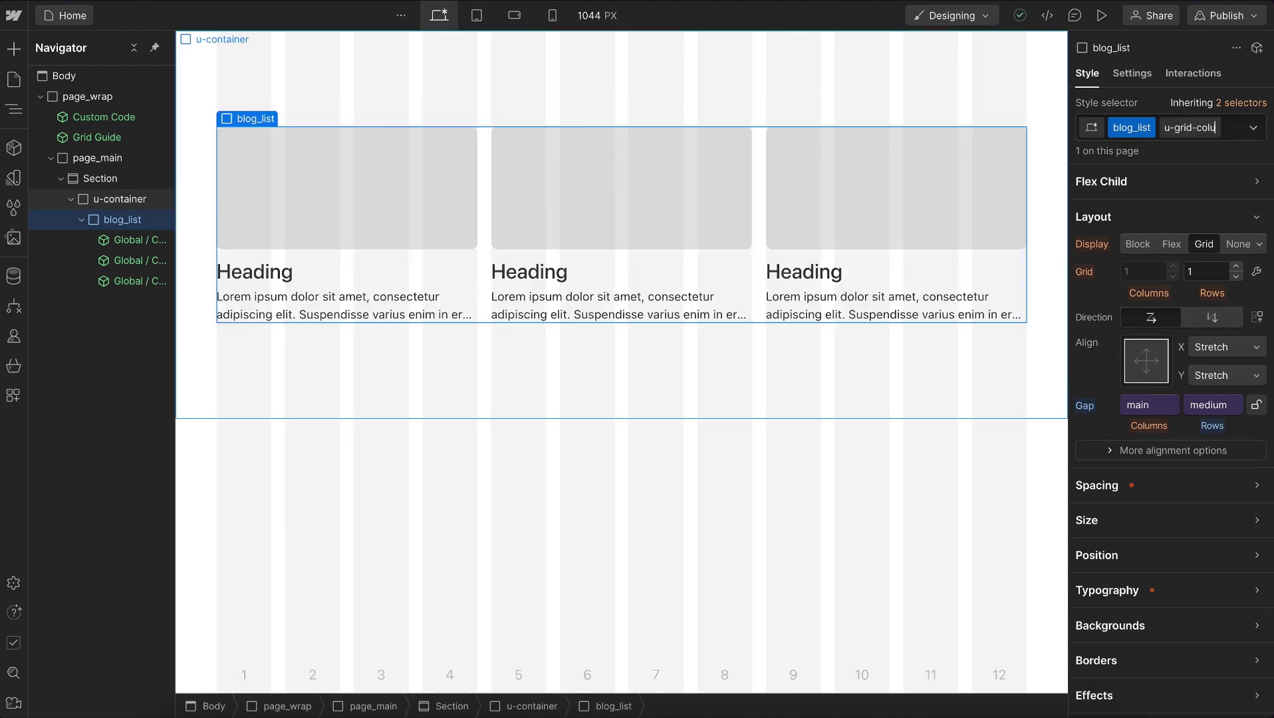
pyautogui.press('BackSpace')
pyautogui.press('BackSpace')
pyautogui.press('BackSpace')
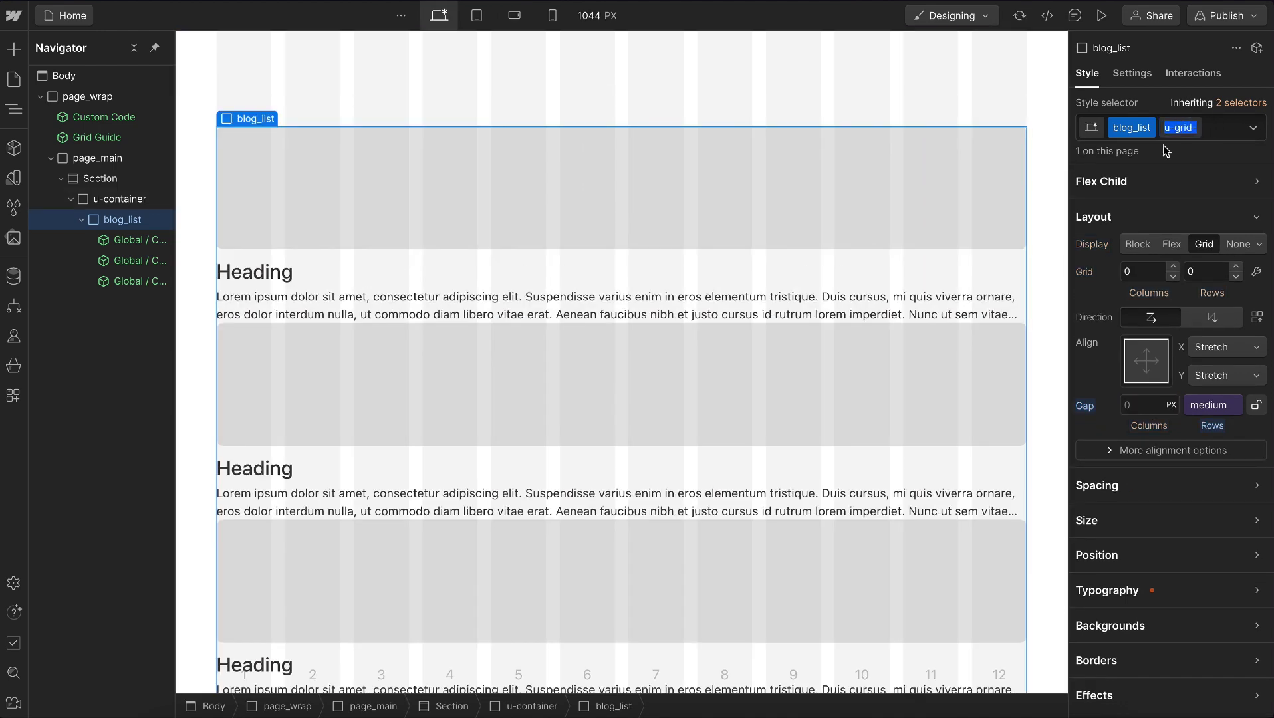
pyautogui.write('autofit')
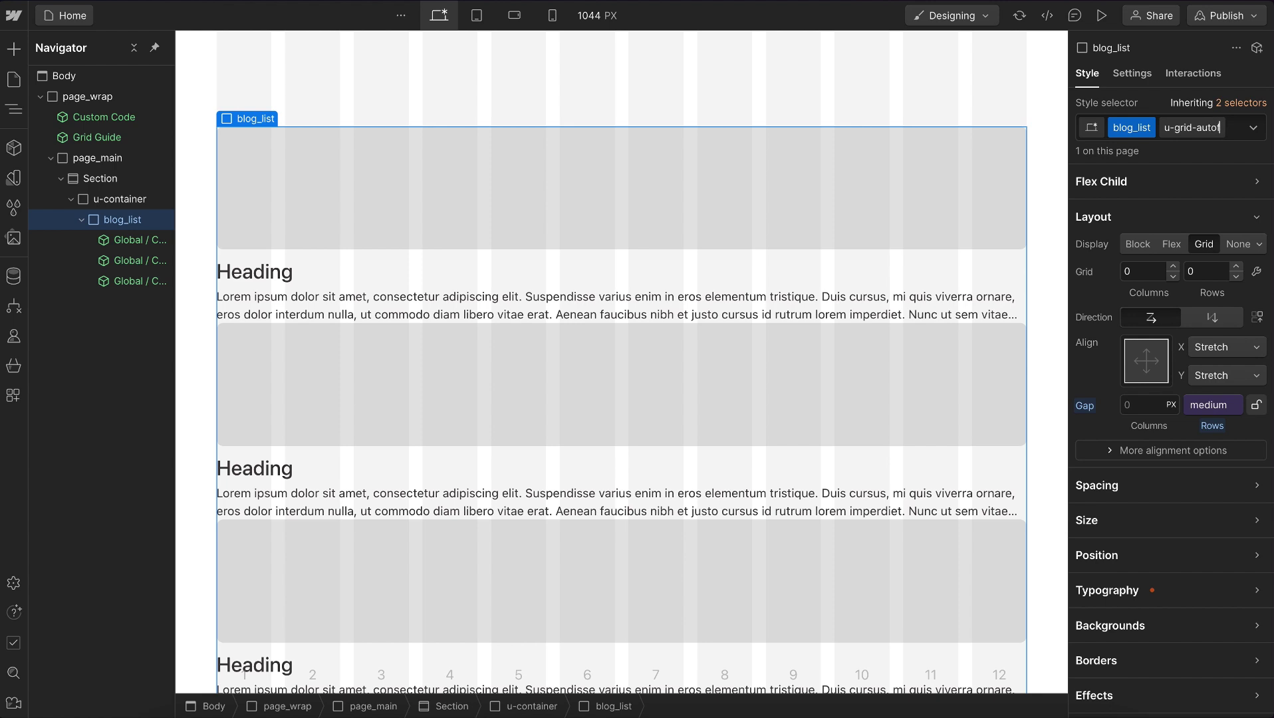
pyautogui.press('Return')
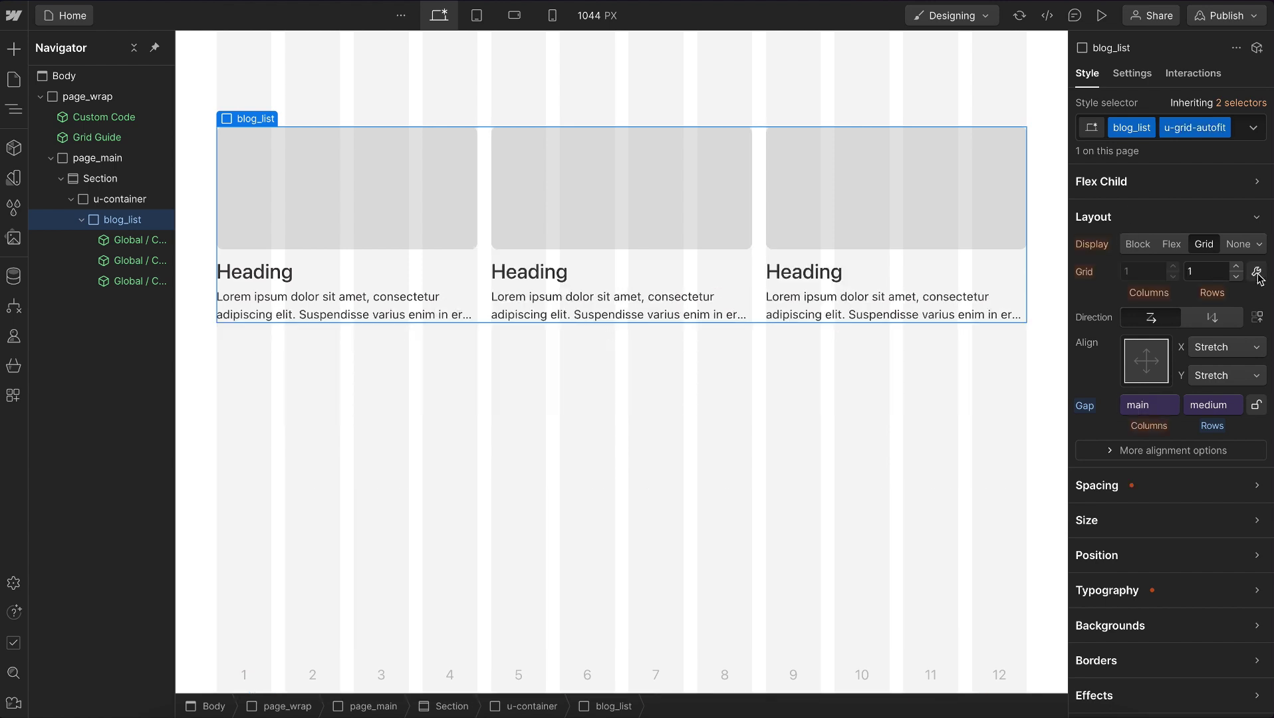
# Inspect the minimum column width in the custom columns formula of blog_list's grid settings, and close them without changes
pyautogui.click(1257, 273)
pyautogui.click(1163, 102)
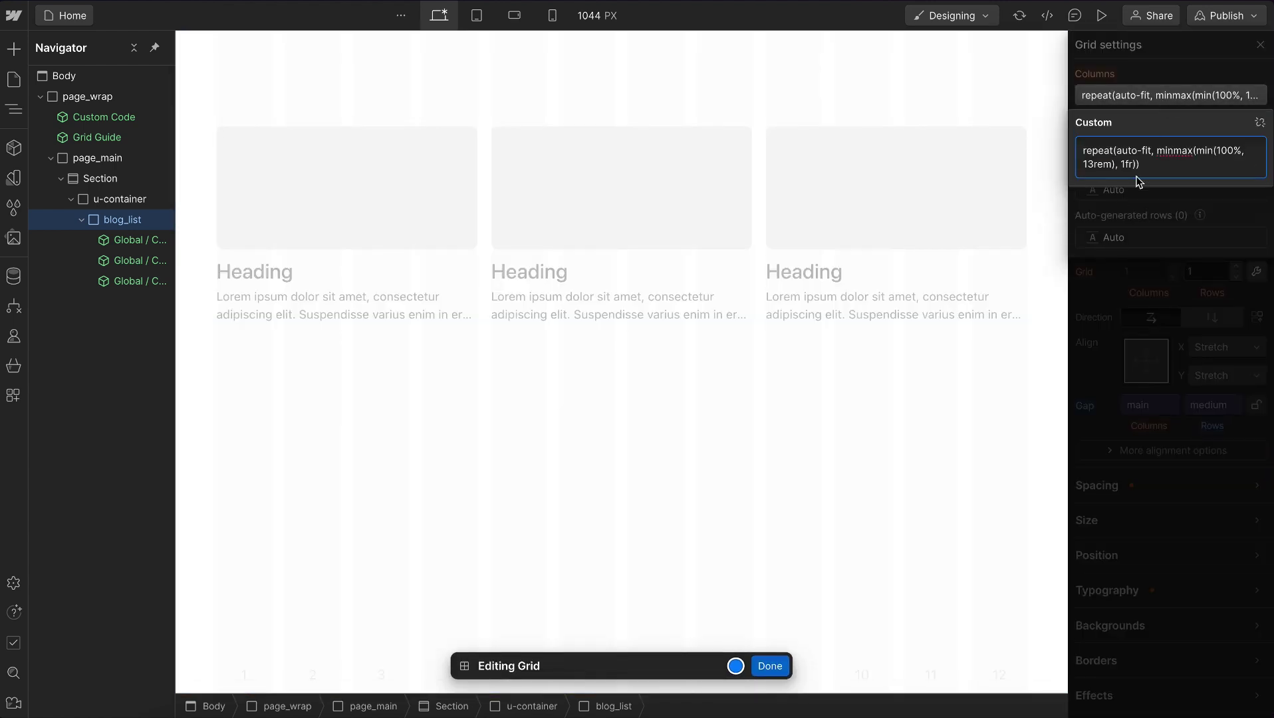
pyautogui.moveTo(1113, 164); pyautogui.dragTo(1076, 165)
pyautogui.press('Escape')
pyautogui.press('Escape')
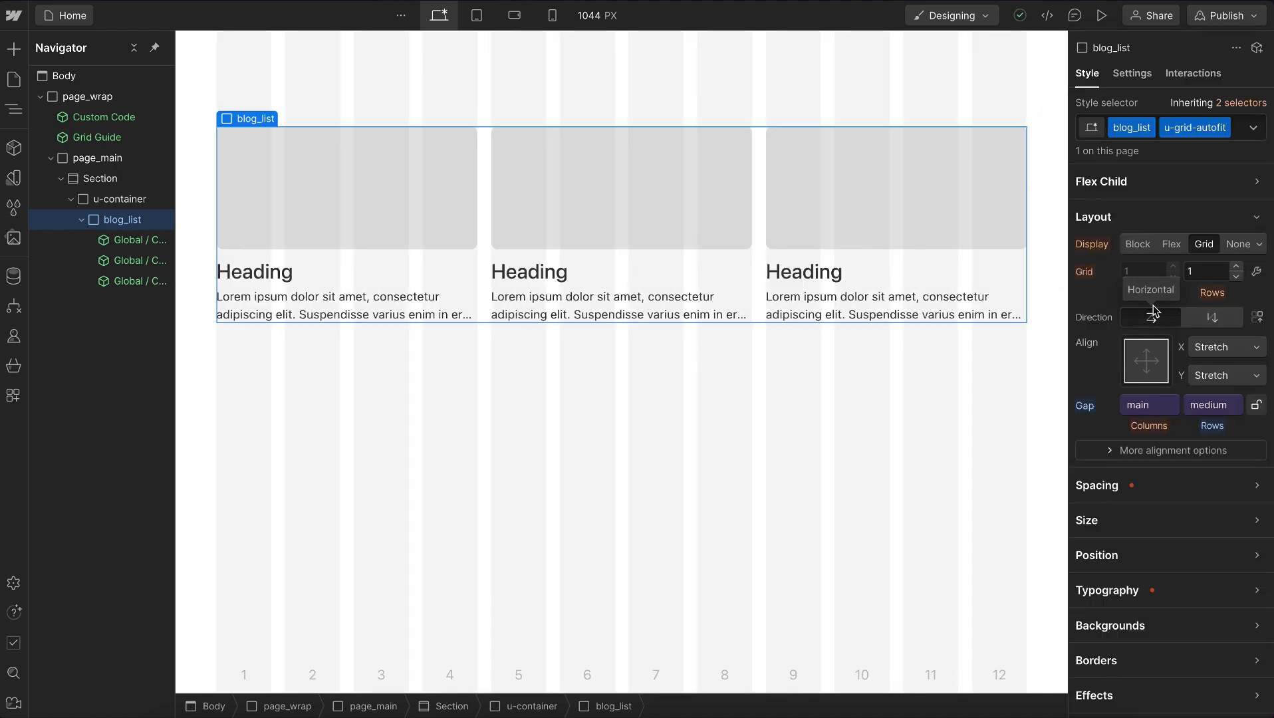
# Check the u-grid-autofit layout at mobile landscape canvas widths between about 570 and 767 px and at tablet, and return to desktop
pyautogui.click(515, 15)
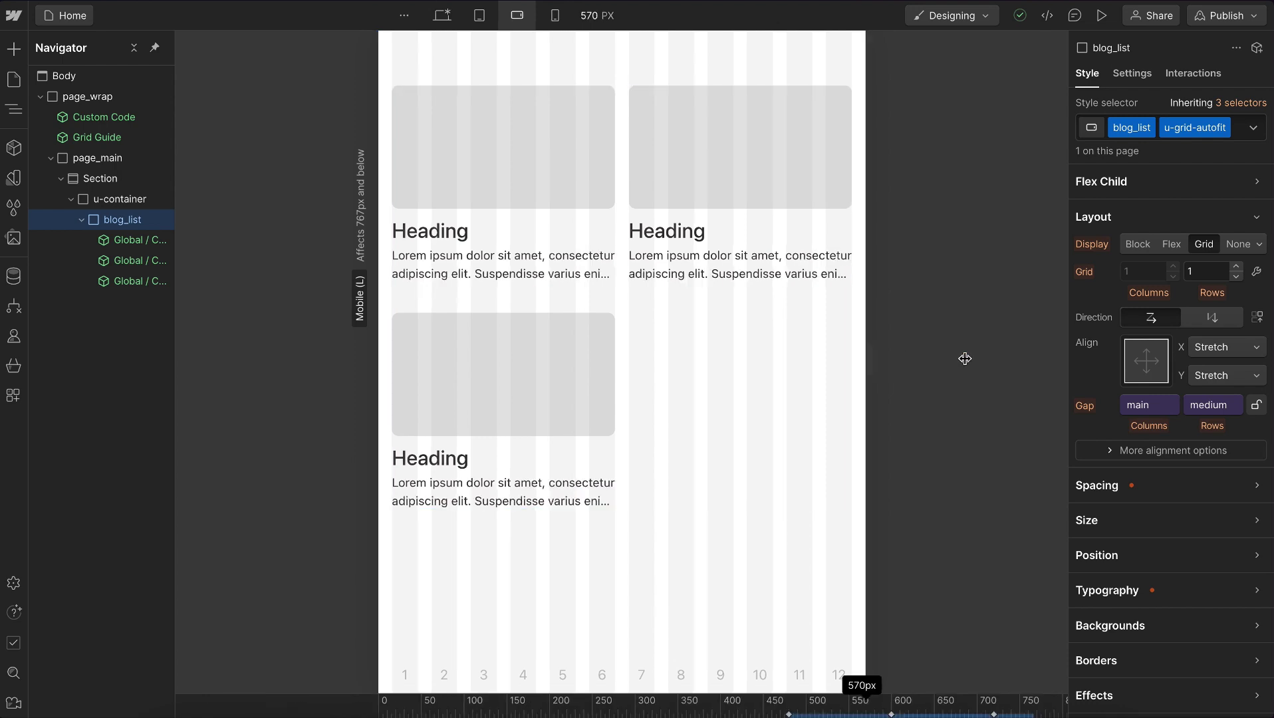
pyautogui.moveTo(965, 358); pyautogui.dragTo(1076, 364)
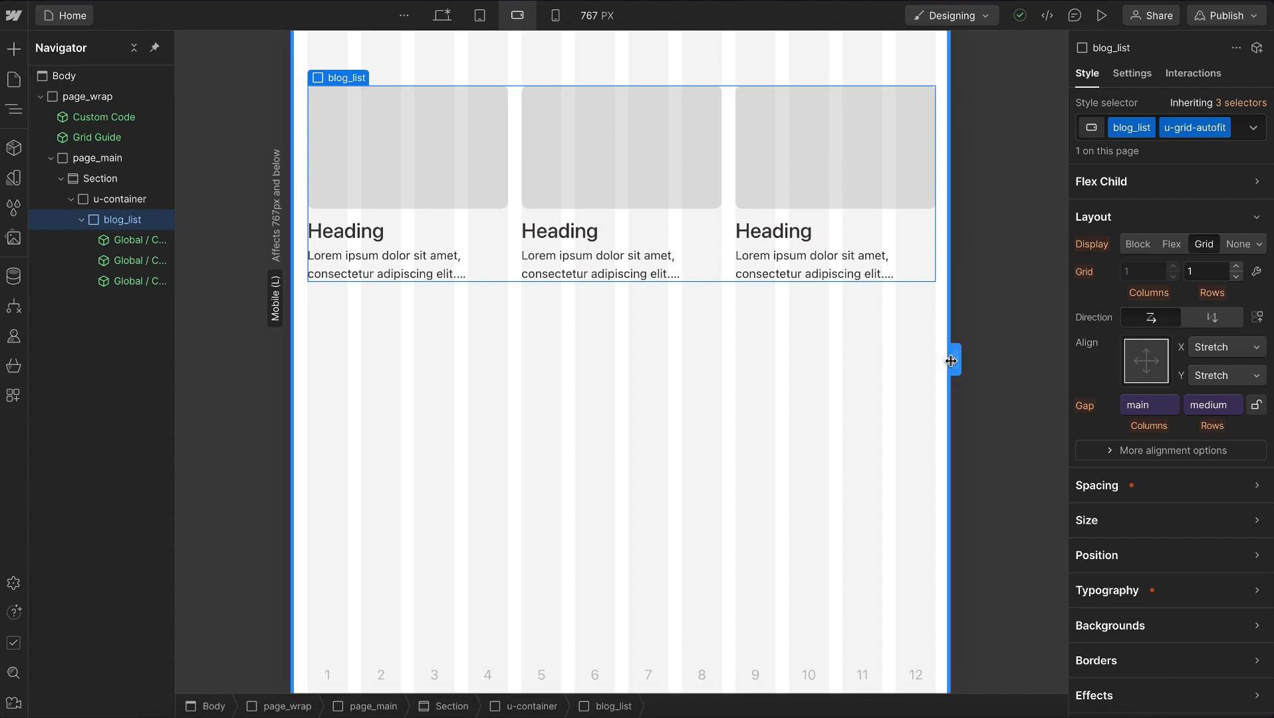
pyautogui.moveTo(951, 359); pyautogui.dragTo(882, 359)
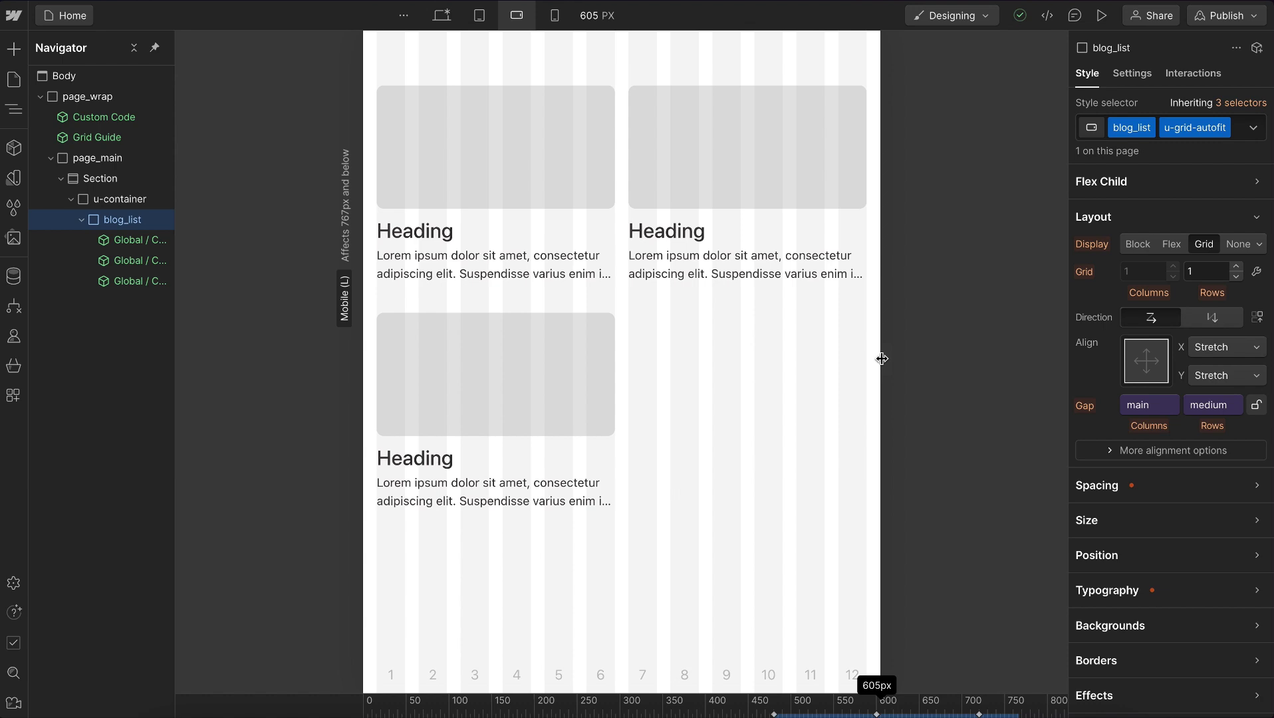
pyautogui.moveTo(882, 360); pyautogui.dragTo(955, 359)
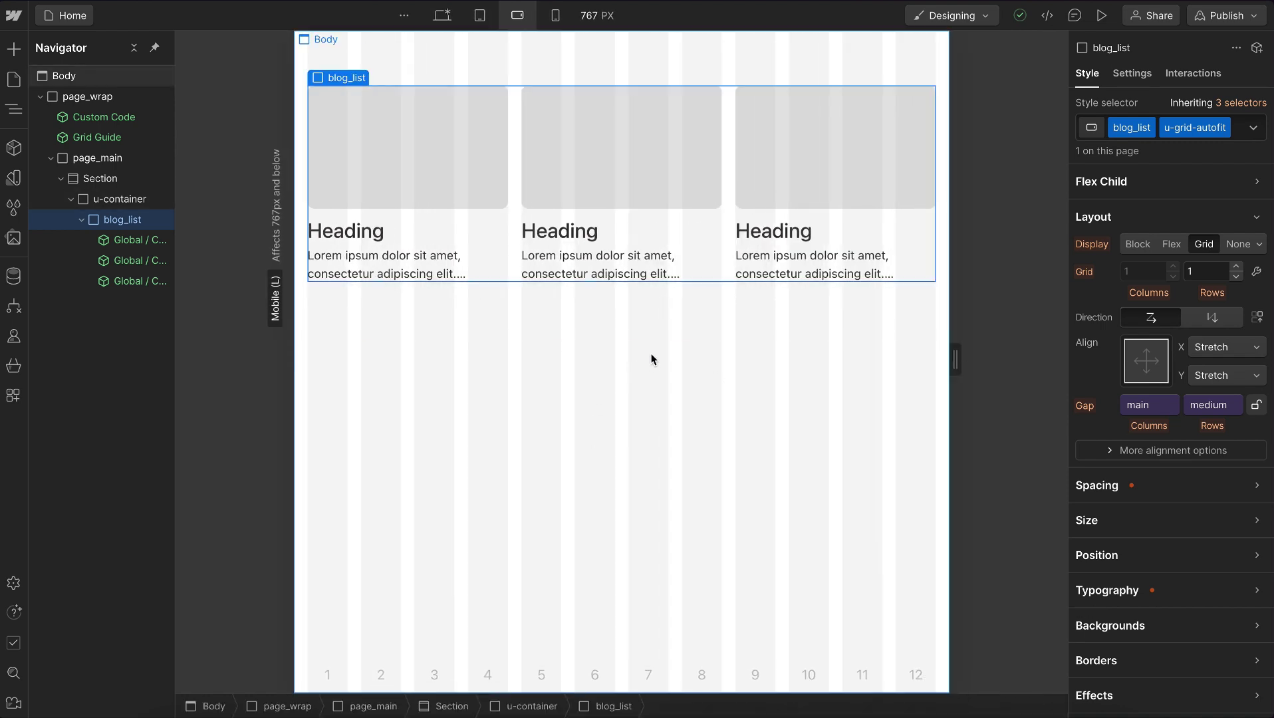
pyautogui.click(442, 15)
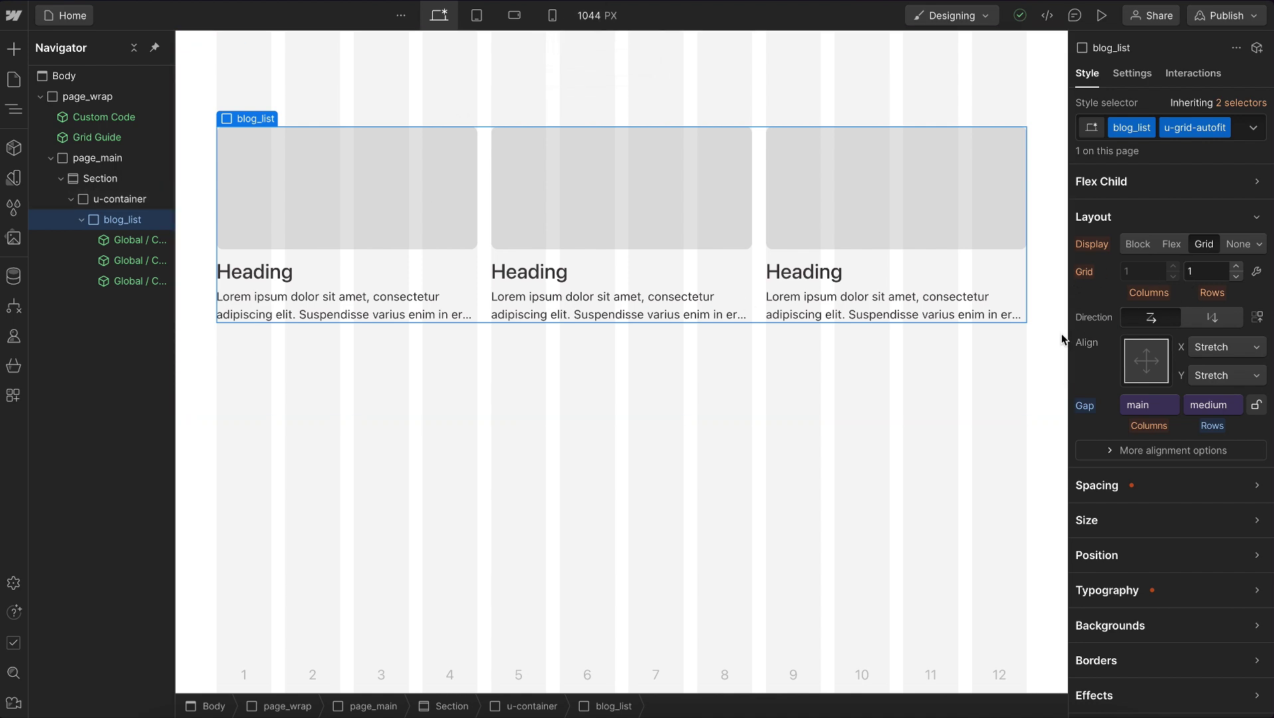
pyautogui.click(477, 25)
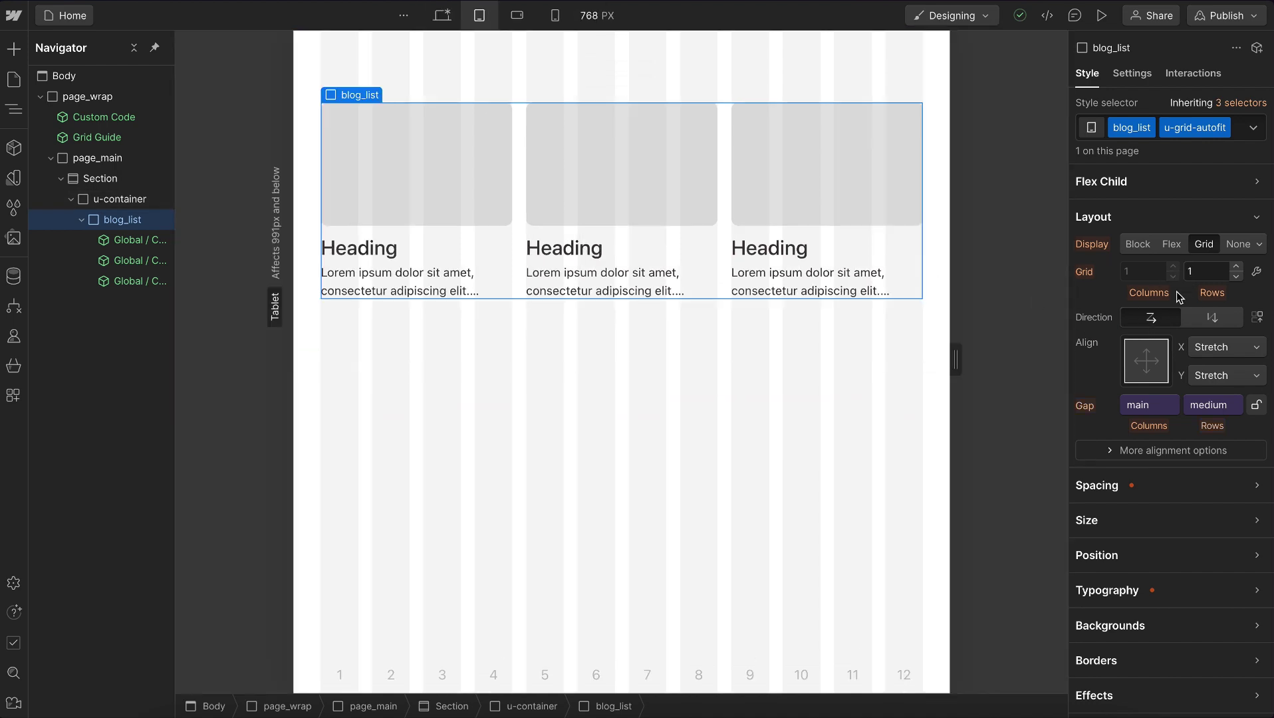
pyautogui.click(440, 24)
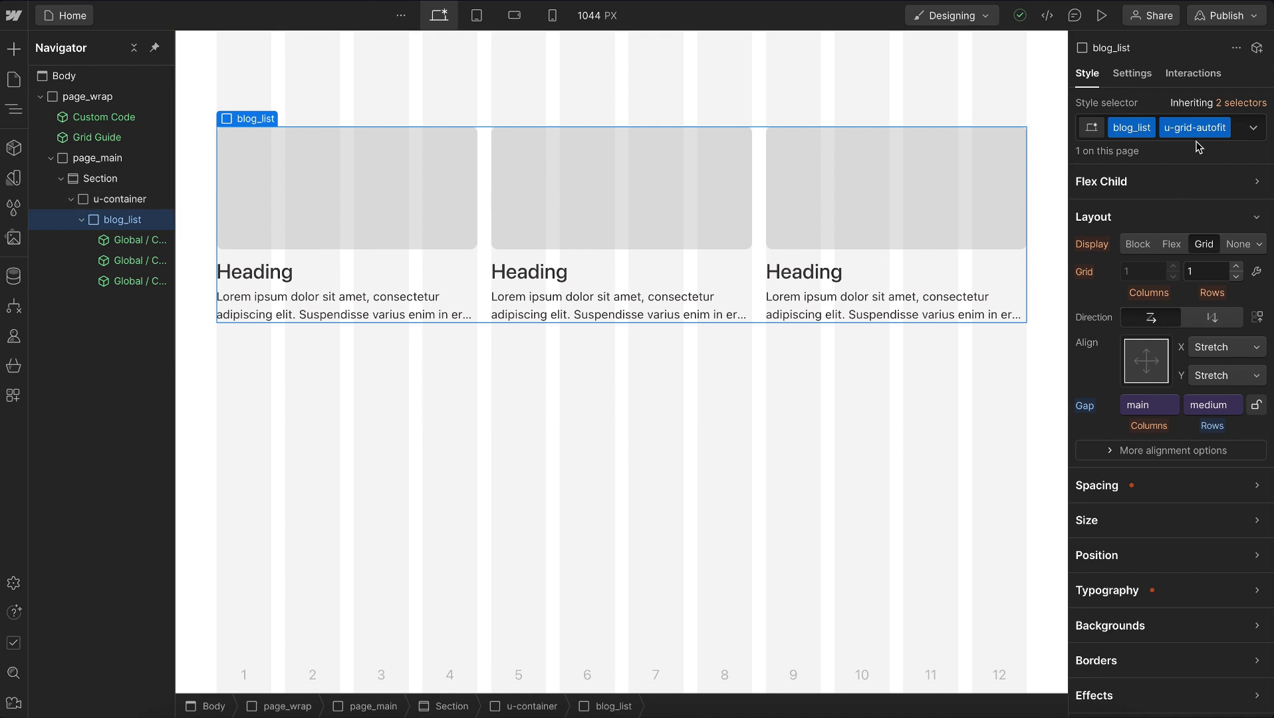
# Preview blog_list on desktop with the text zoom at 24px and at 32px, looking through the cards in each preview
pyautogui.click(620, 19)
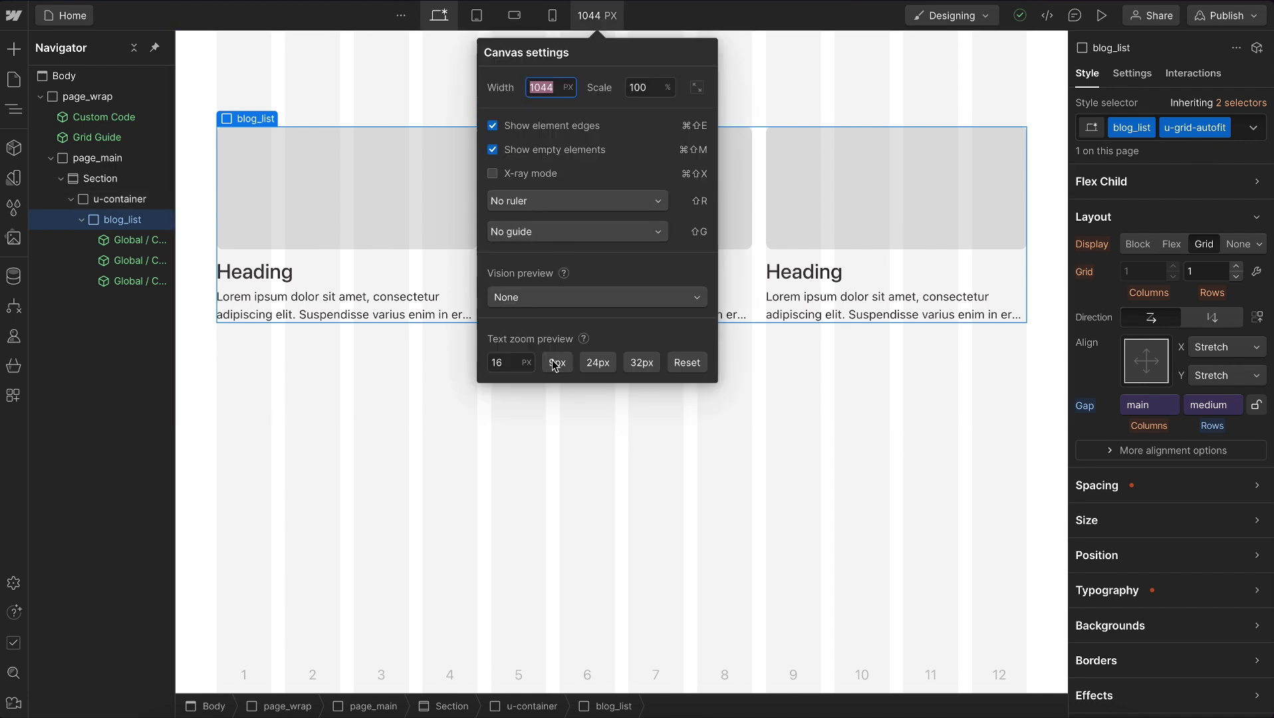
pyautogui.click(597, 362)
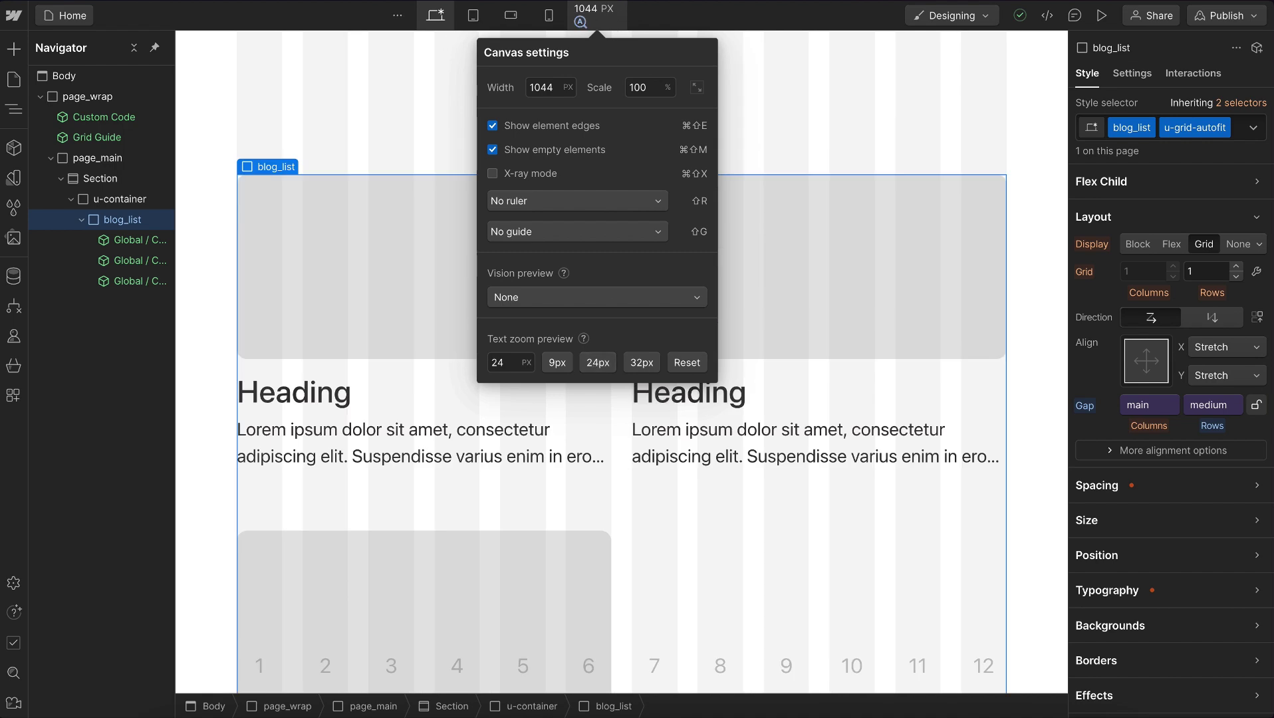
pyautogui.scroll(-3, 569, 522)
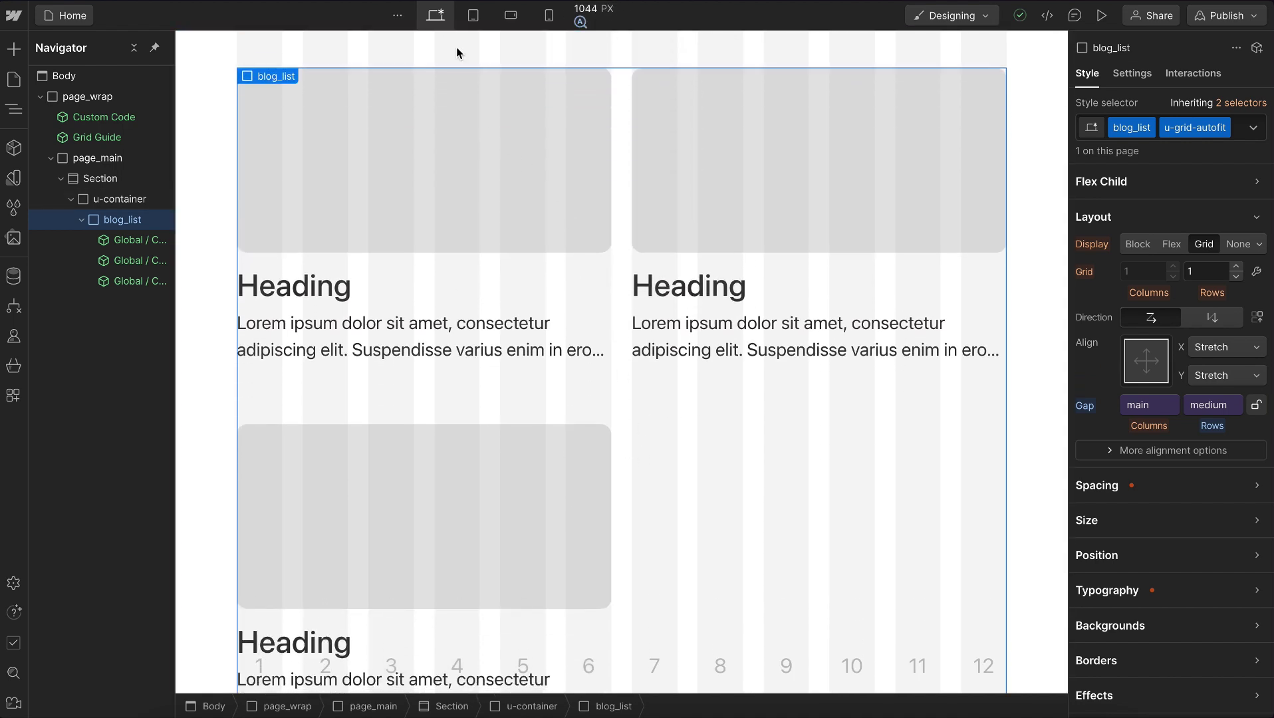
pyautogui.click(577, 20)
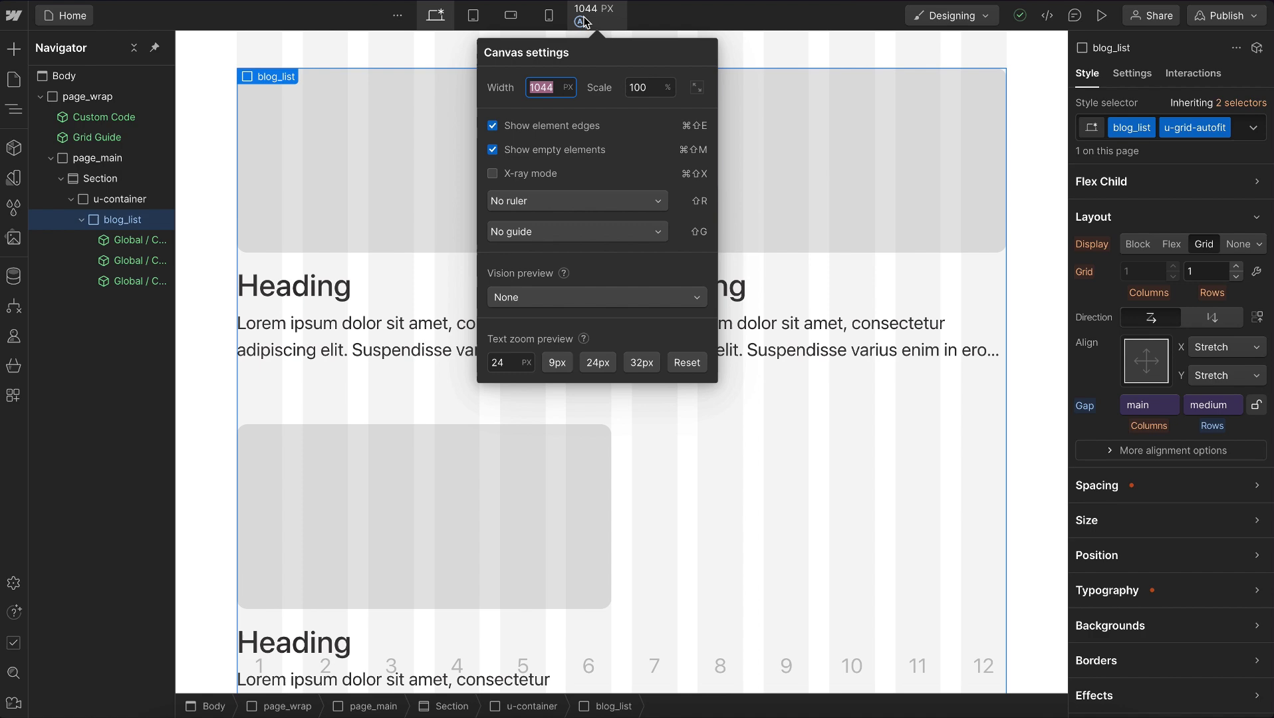
pyautogui.click(642, 362)
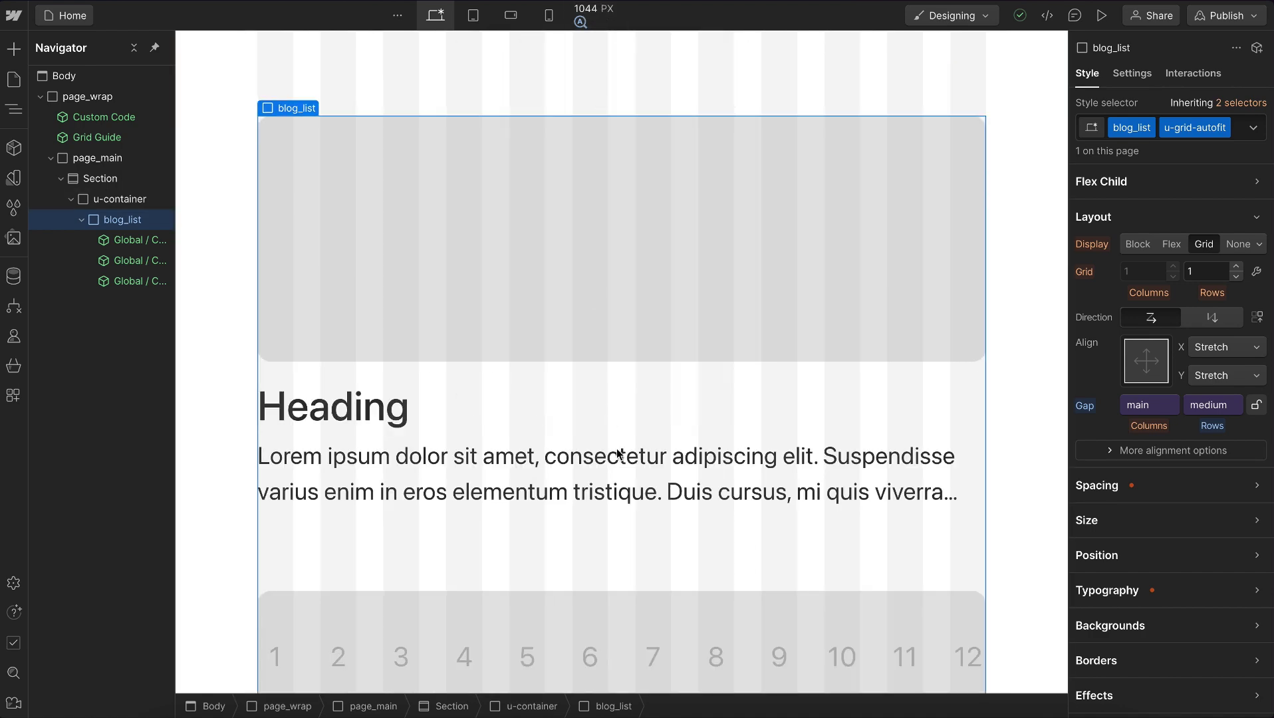
pyautogui.scroll(-5, 622, 433)
pyautogui.scroll(-3, 609, 321)
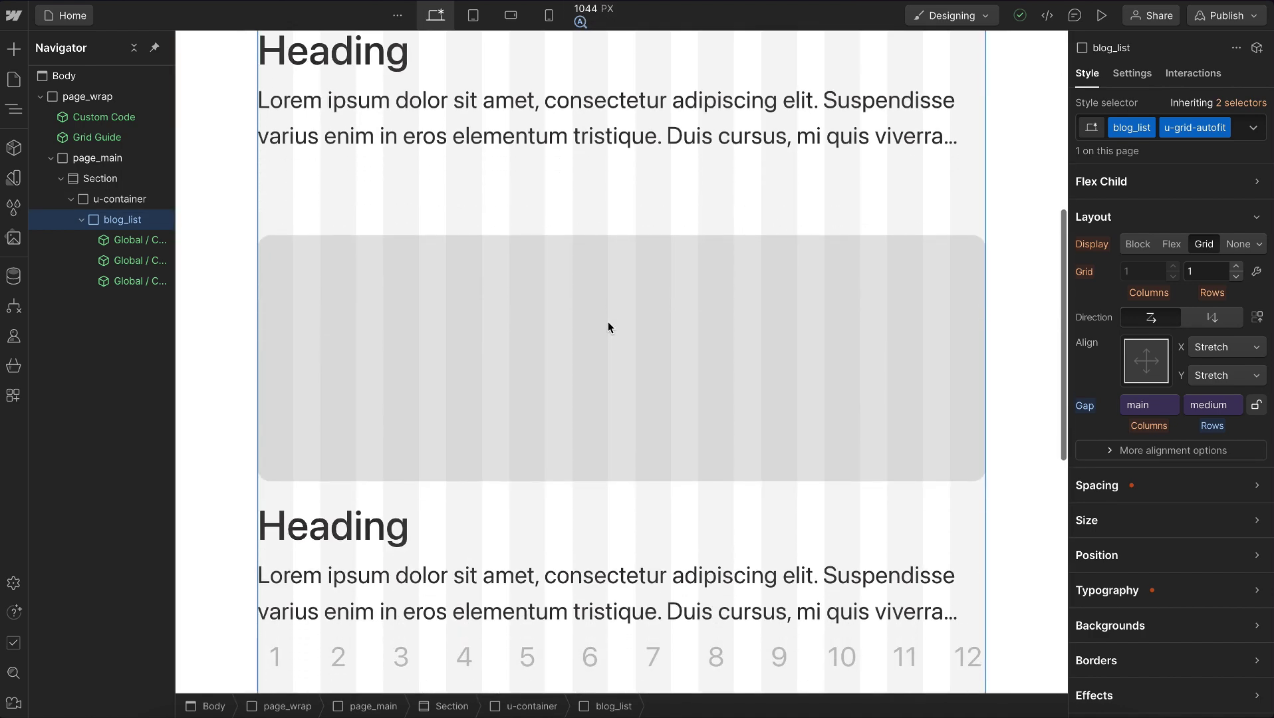
pyautogui.scroll(-2, 670, 312)
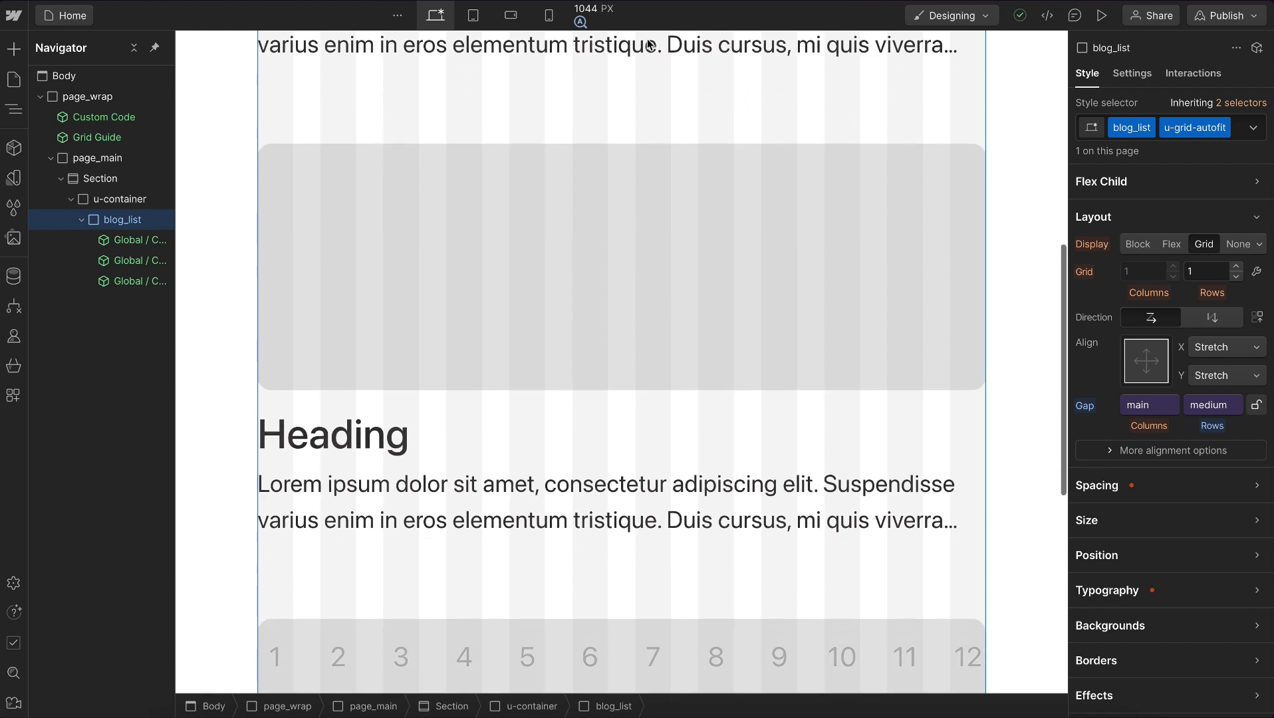
# Reset the text zoom preview in the canvas settings and close the settings
pyautogui.click(599, 12)
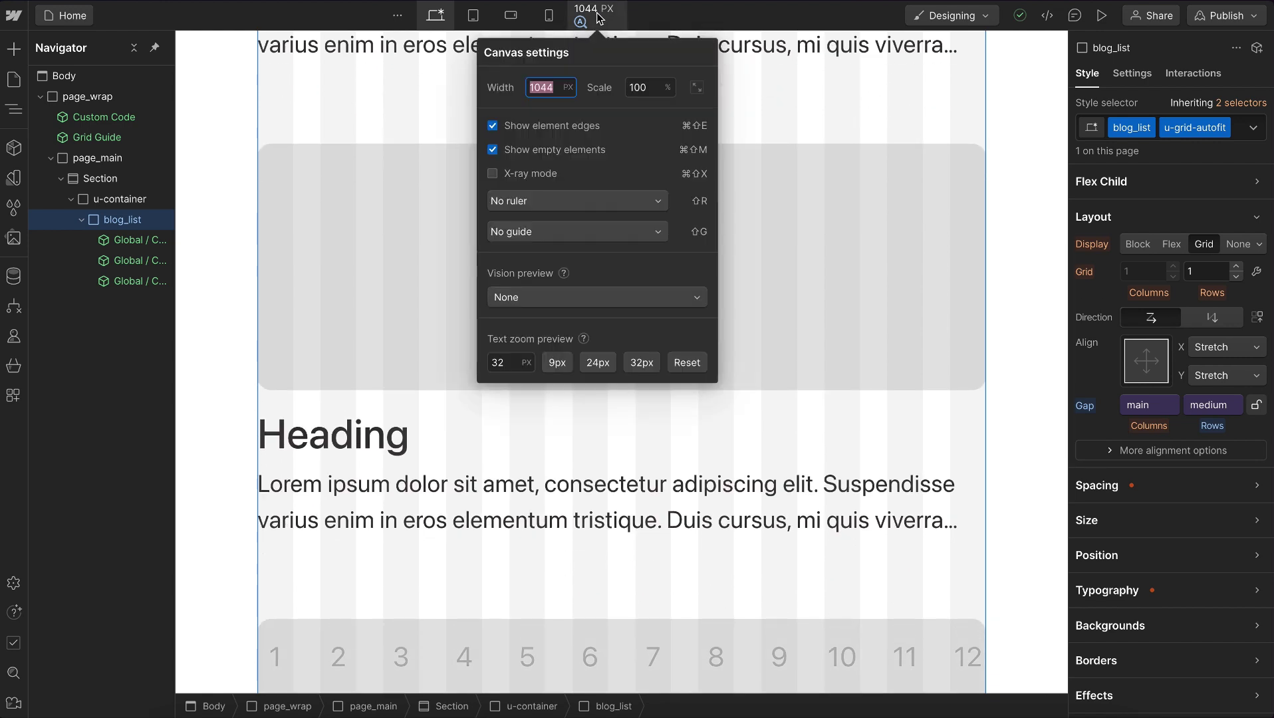
pyautogui.click(687, 362)
pyautogui.click(687, 362)
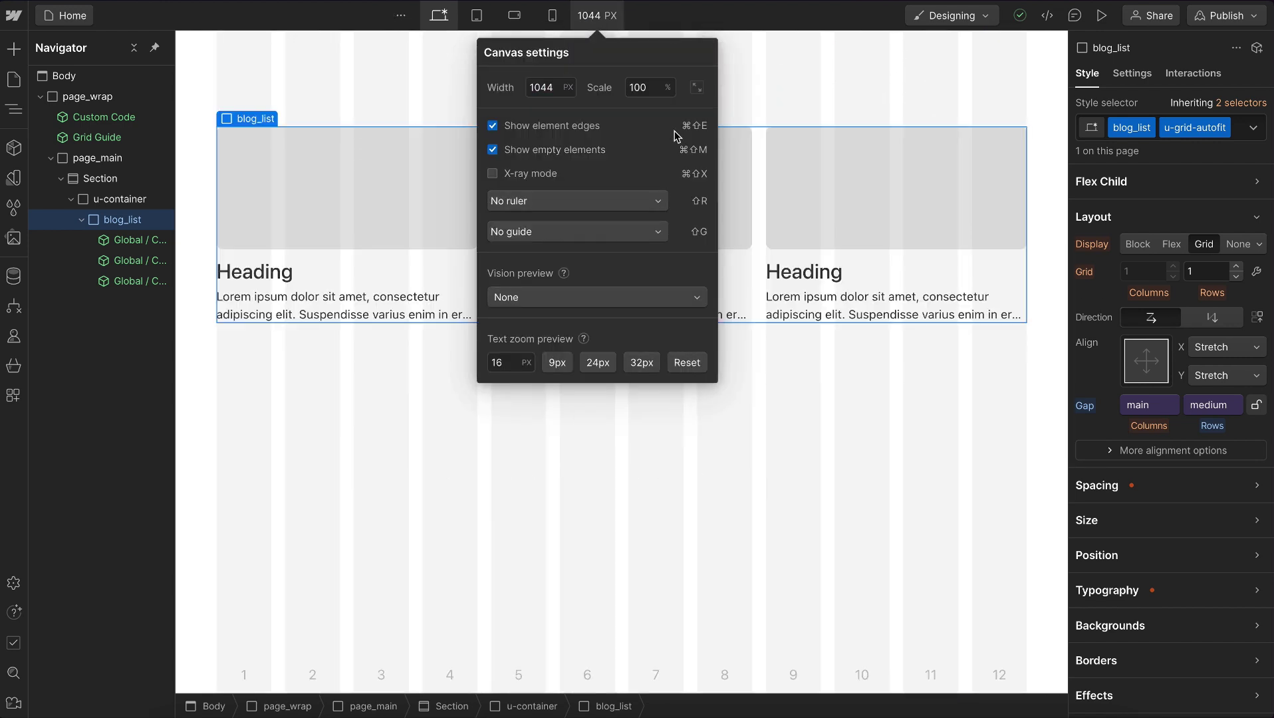
pyautogui.click(599, 12)
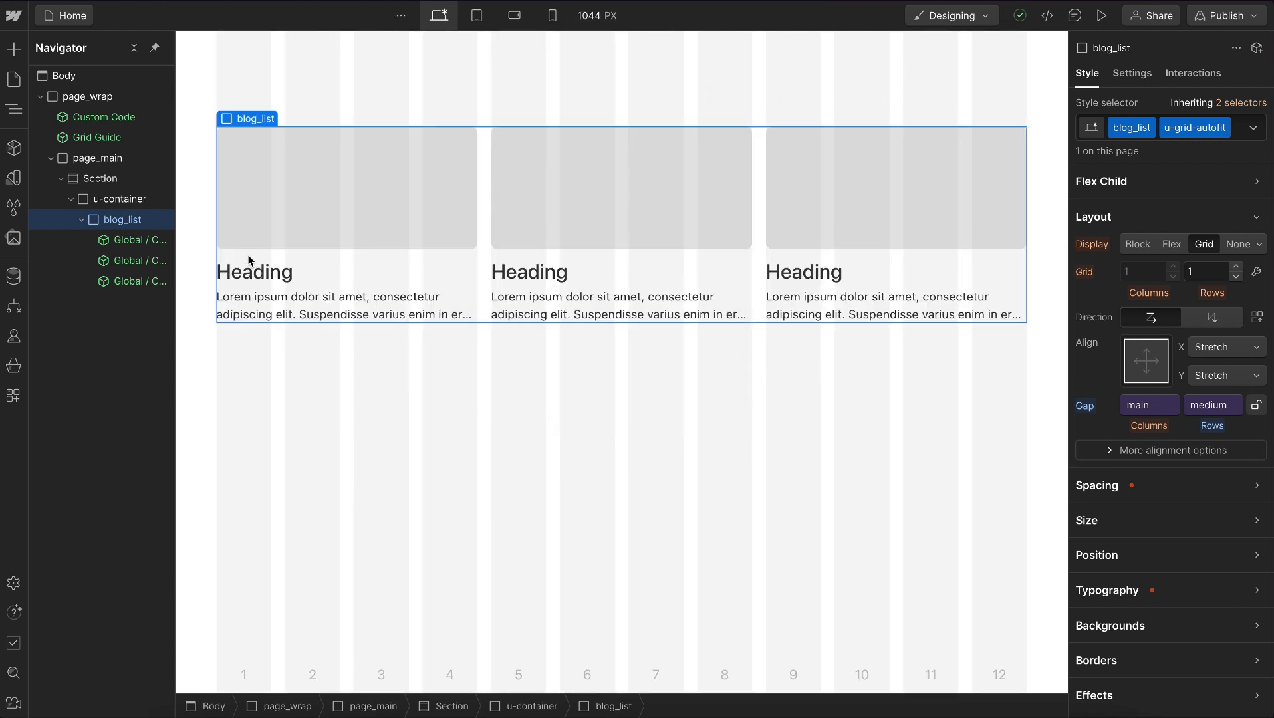
# Try blog_list with two, four and five cards by deleting one and restoring removed ones, leaving four cards in the list
pyautogui.click(130, 281)
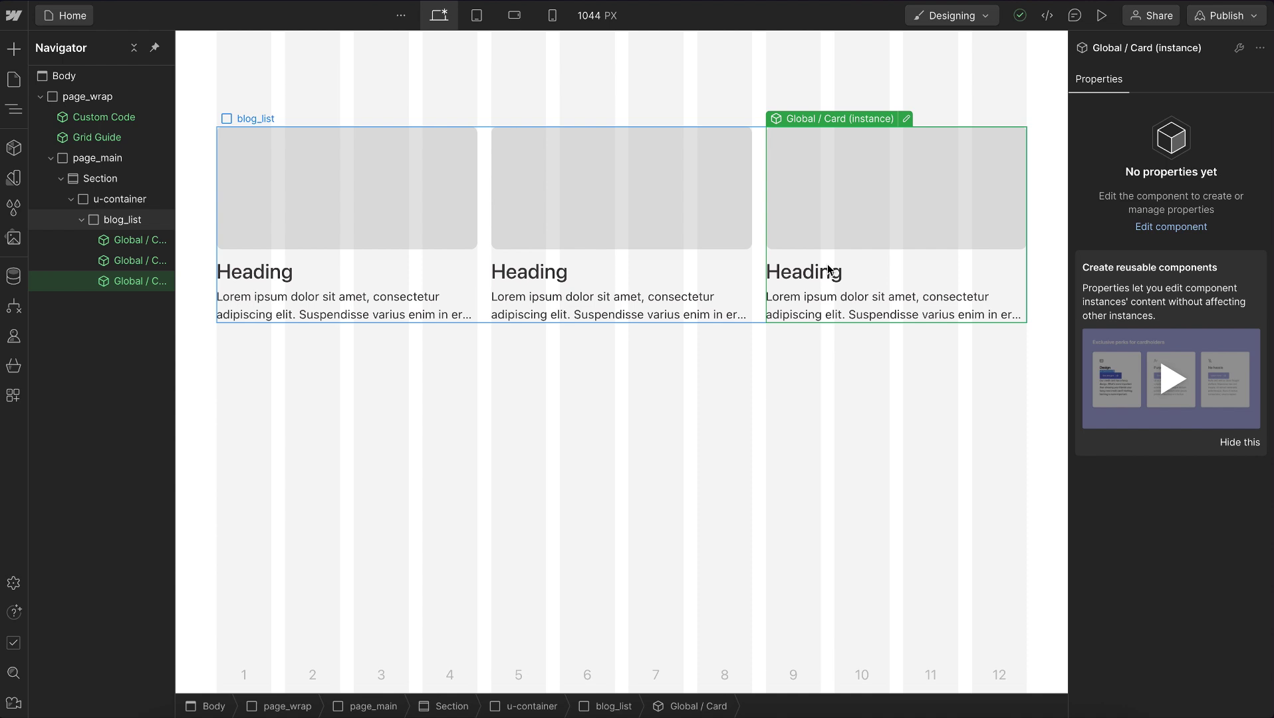
pyautogui.press('Delete')
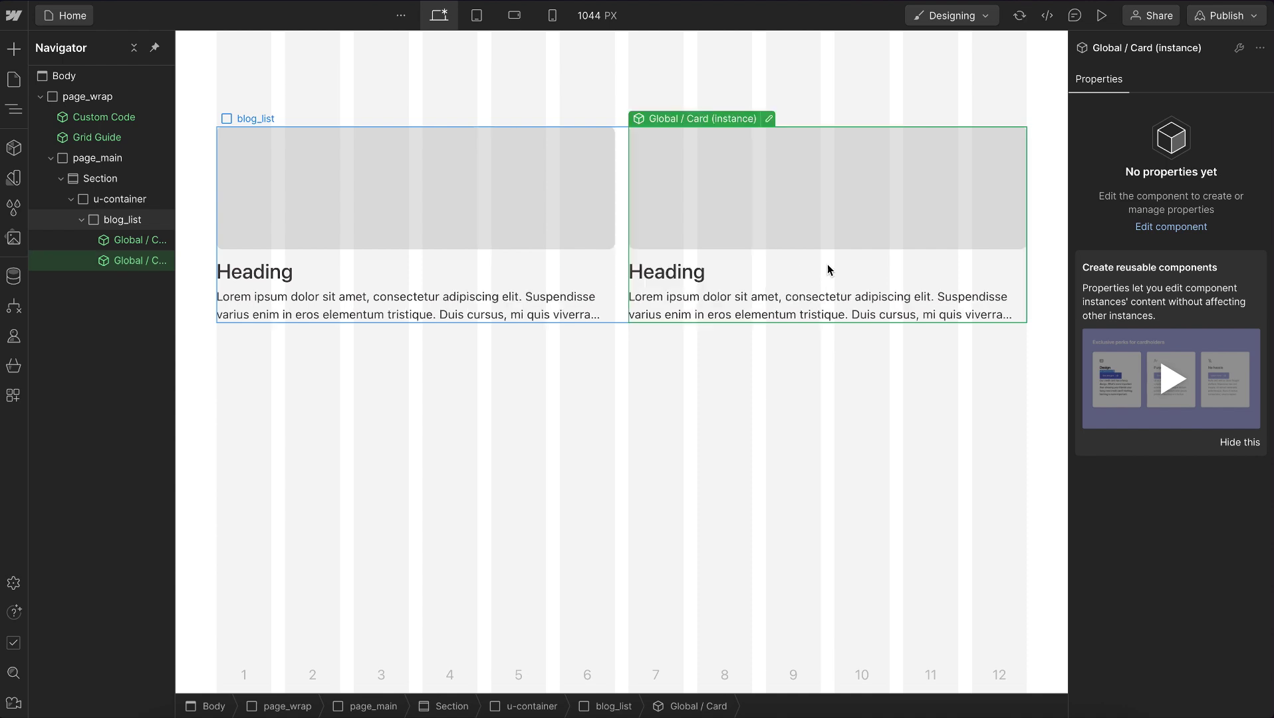
pyautogui.hotkey('ctrl', 'z')
pyautogui.hotkey('ctrl', 'z')
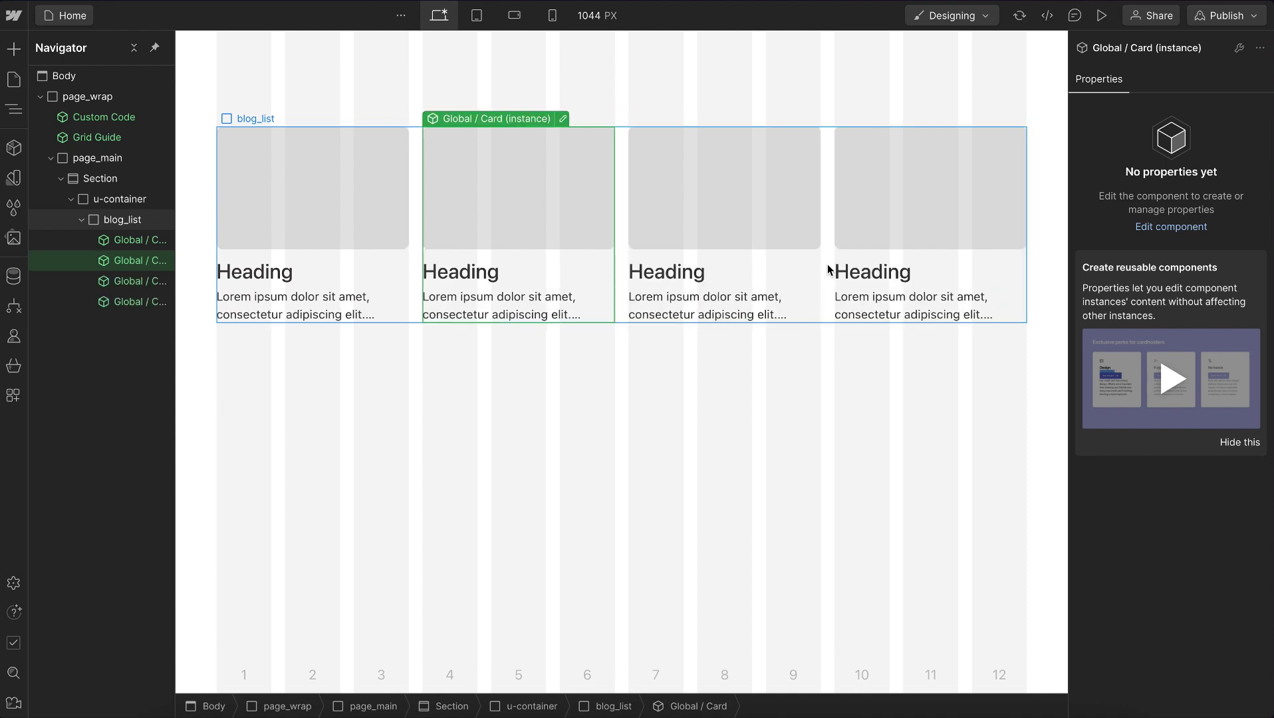
pyautogui.hotkey('ctrl', 'z')
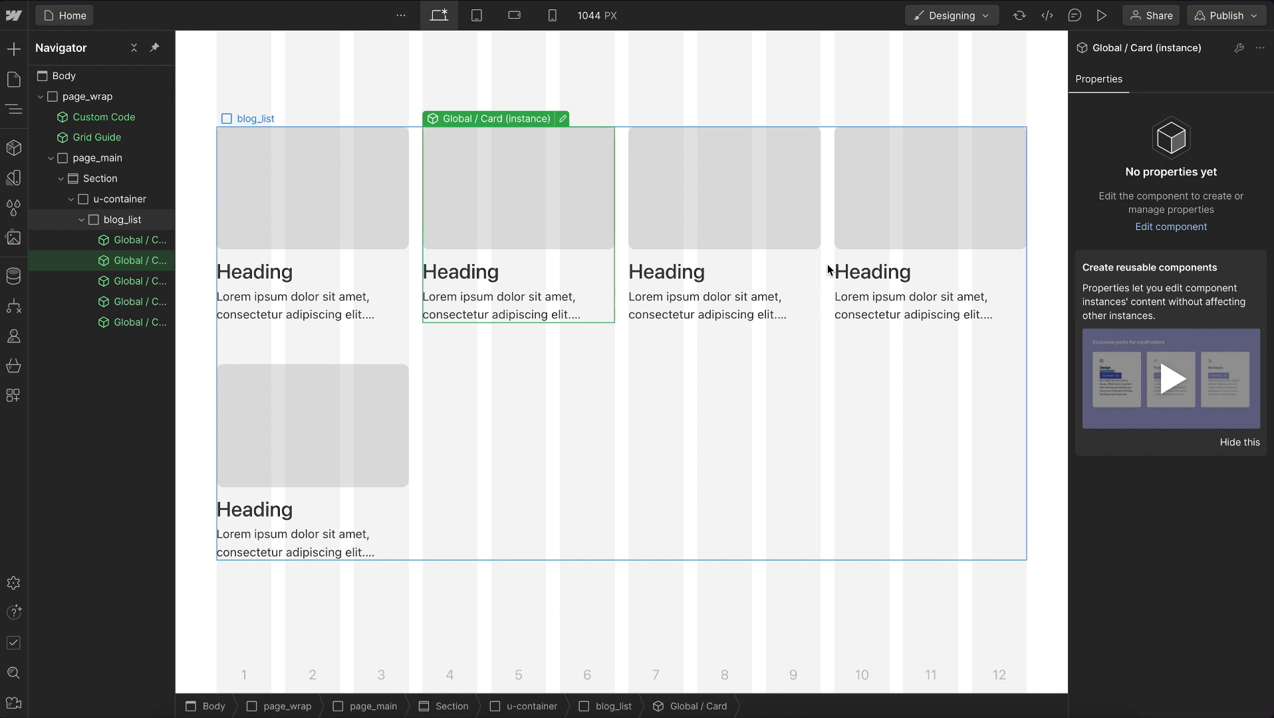
pyautogui.hotkey('ctrl', 'shift', 'z')
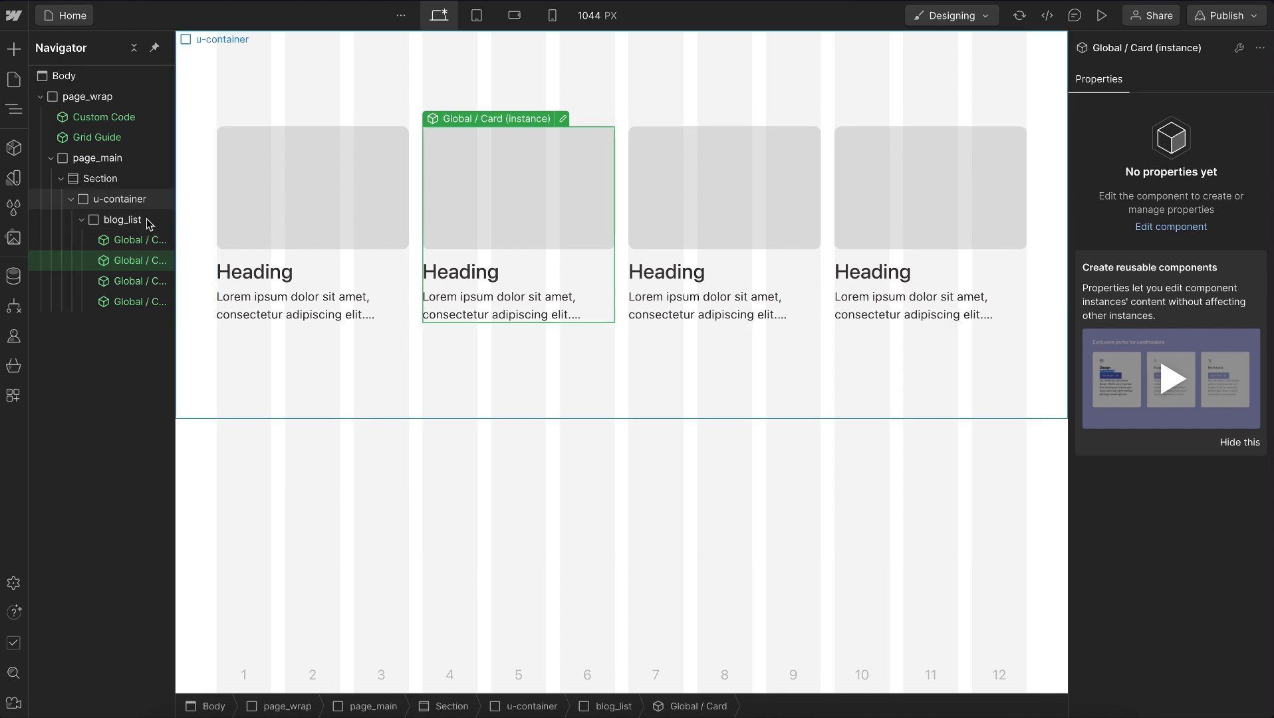
pyautogui.click(106, 219)
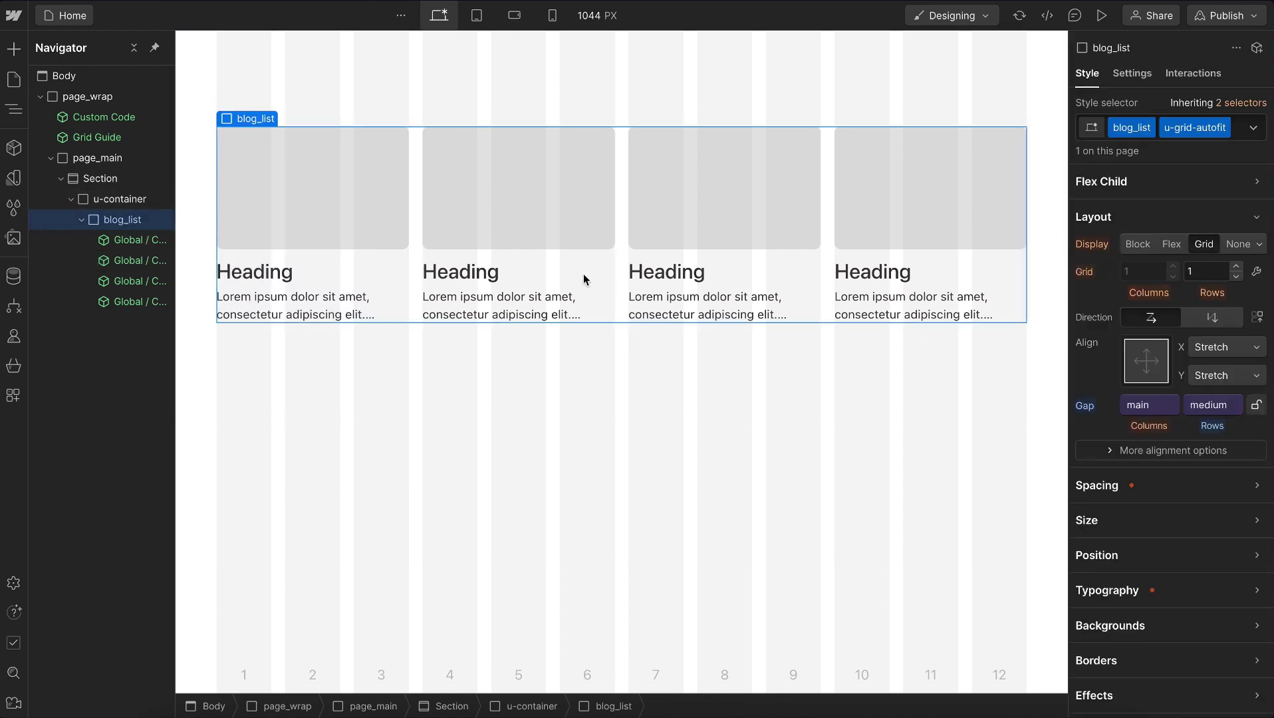
# Preview the four-card blog_list at a canvas width of 1680 px
pyautogui.click(143, 300)
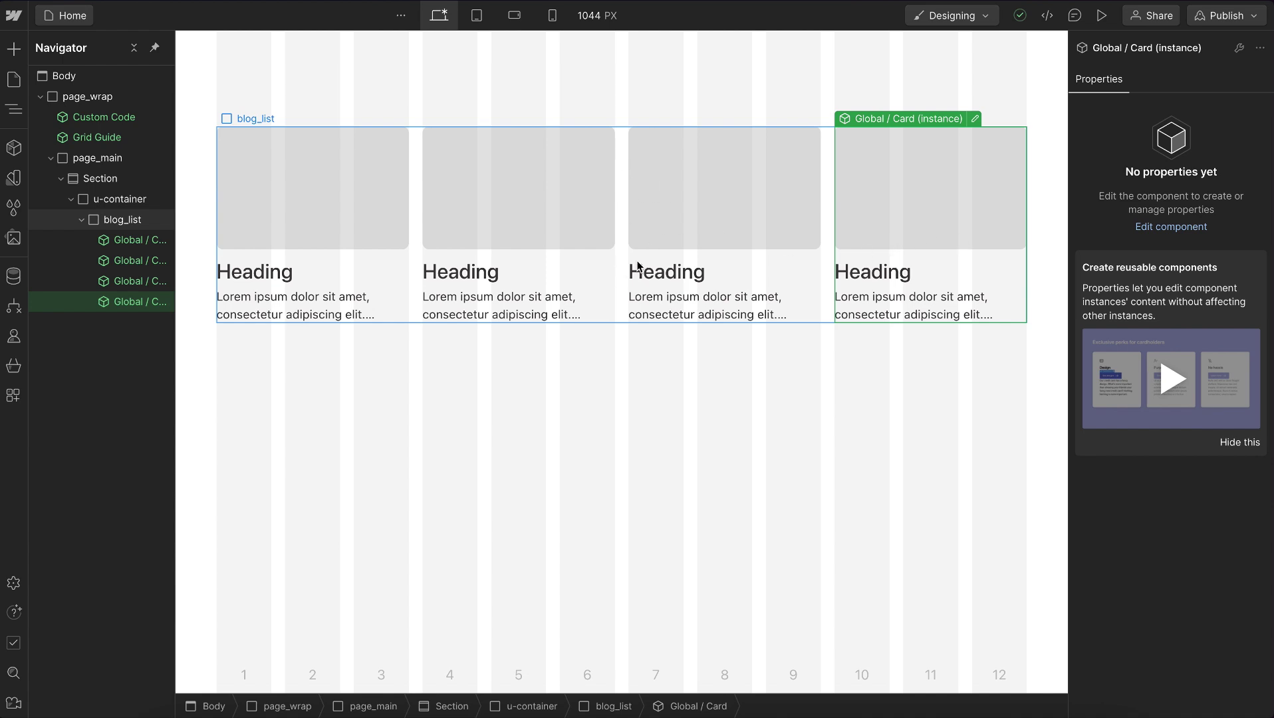
pyautogui.click(600, 21)
pyautogui.write('16')
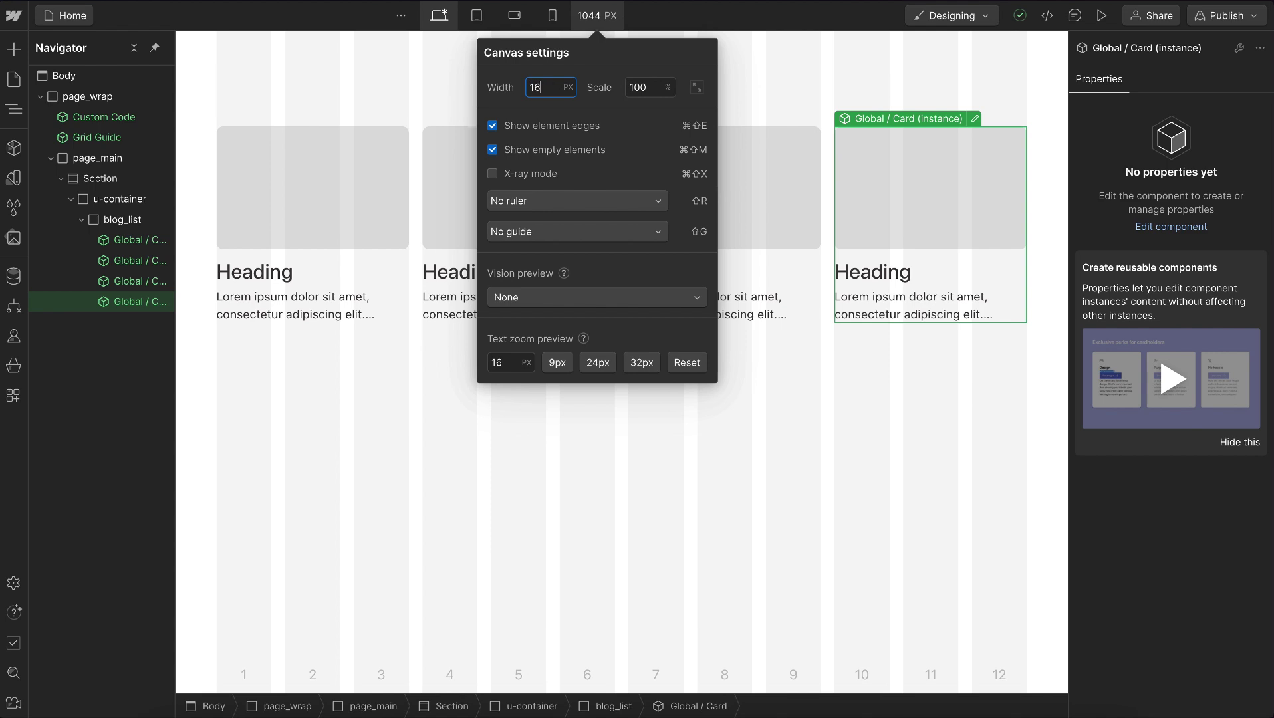
pyautogui.write('80')
pyautogui.press('Return')
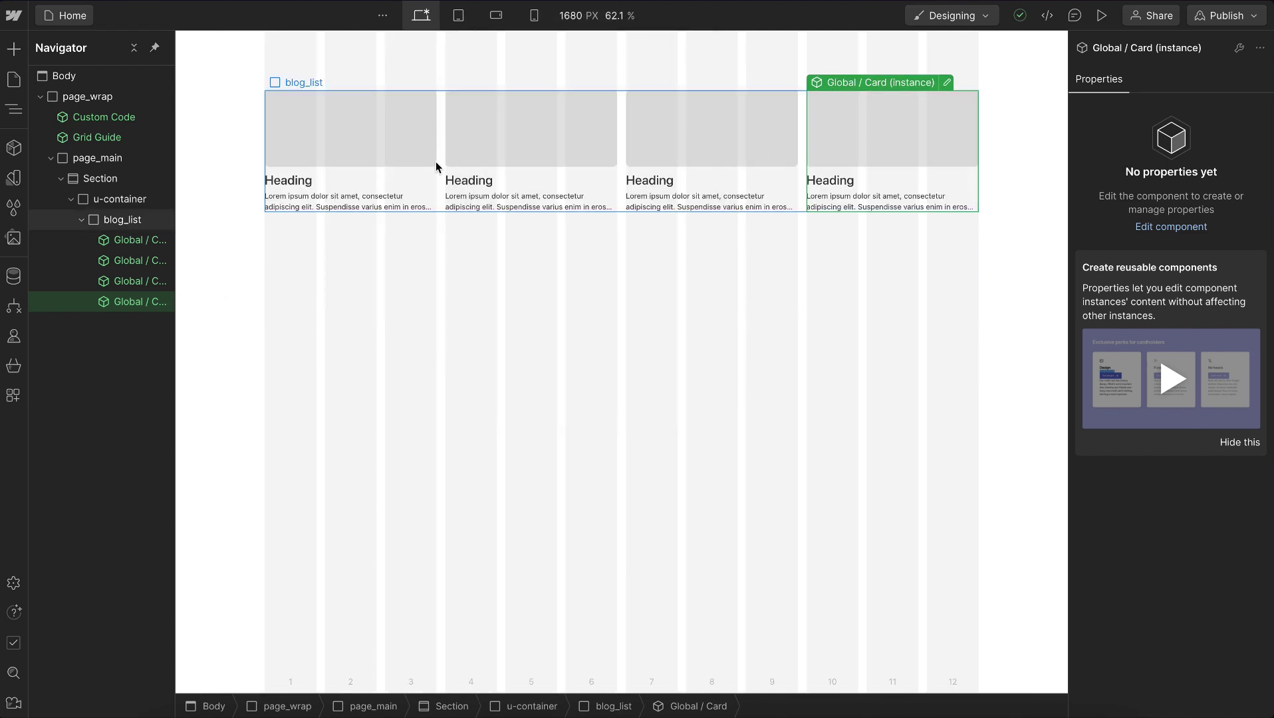
# Try a minimum column width of 27rem and 28rem in blog_list's custom columns formula, and check the layout at tablet and desktop
pyautogui.click(440, 170)
pyautogui.click(1257, 271)
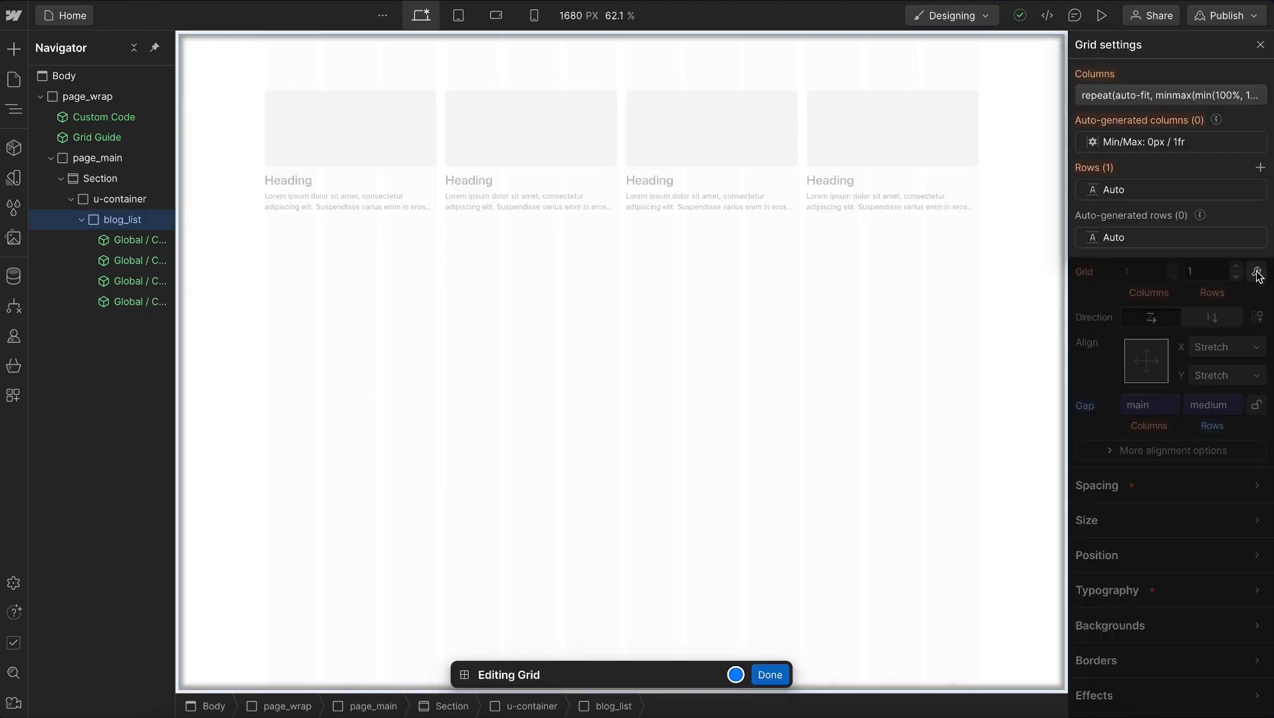
pyautogui.click(1131, 102)
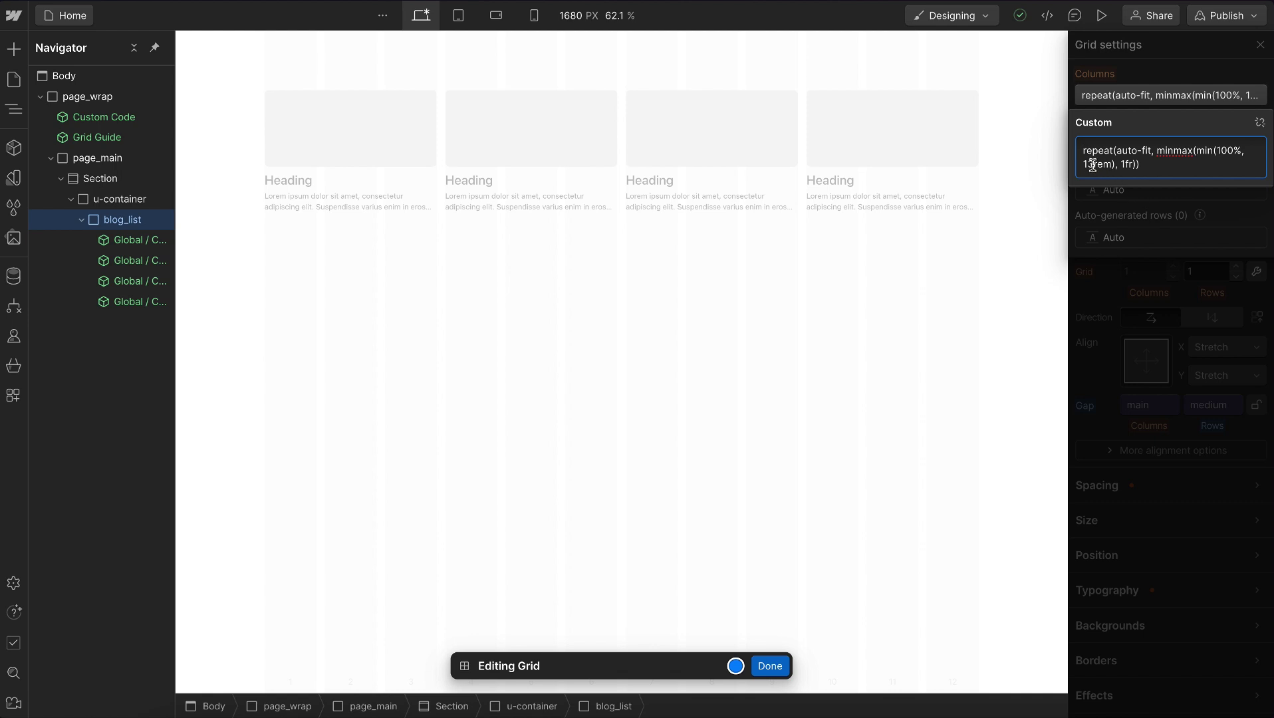
pyautogui.press('BackSpace')
pyautogui.press('BackSpace')
pyautogui.write('27')
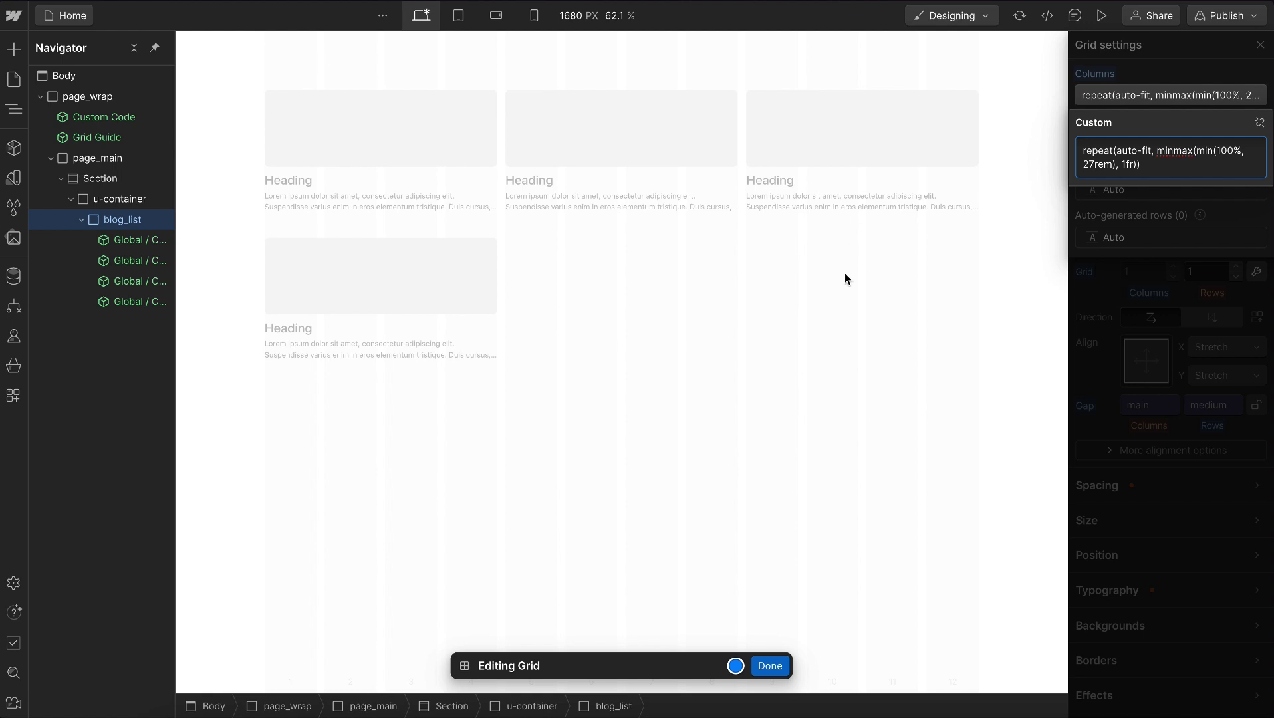
pyautogui.press('BackSpace')
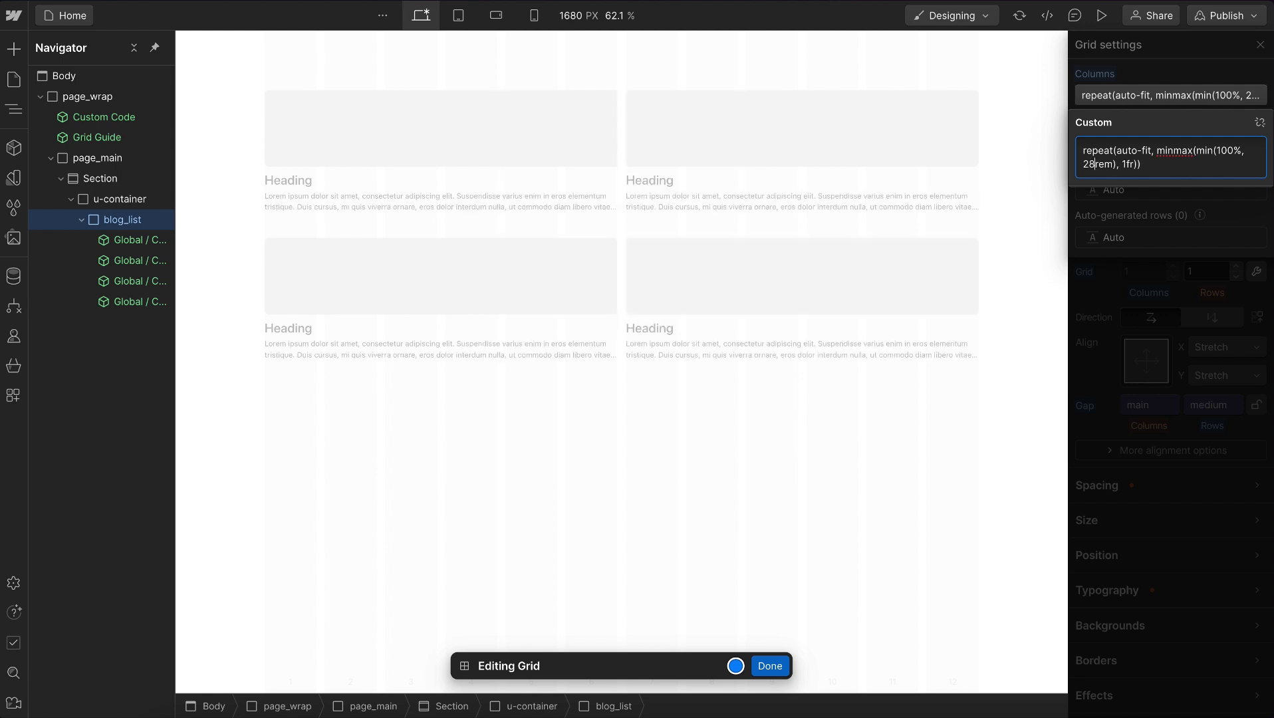
pyautogui.click(1147, 409)
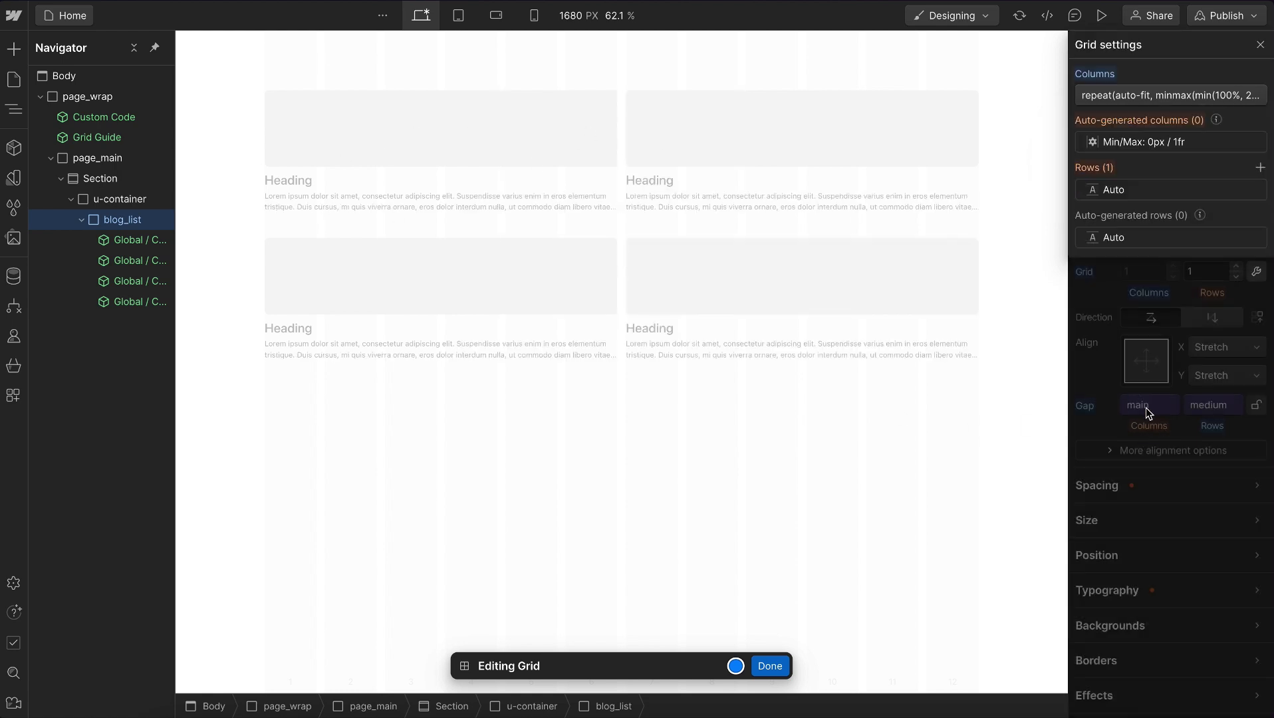
pyautogui.press('Escape')
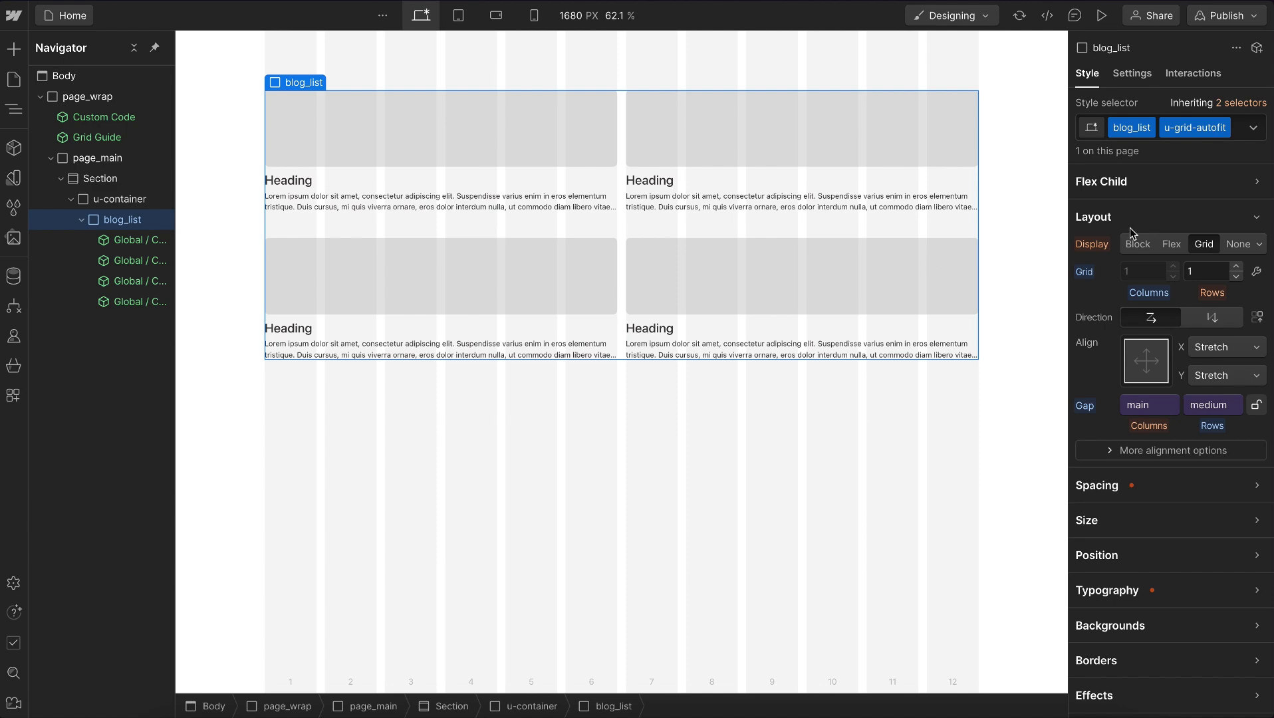
pyautogui.click(458, 15)
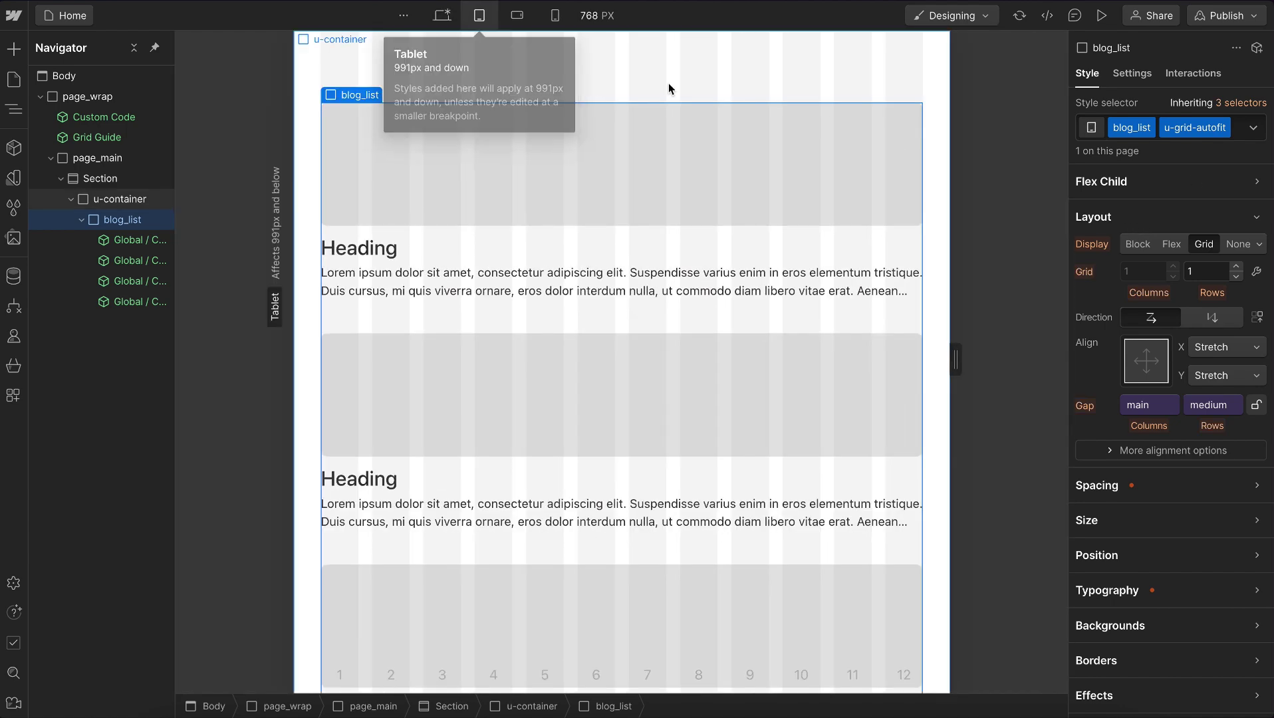
pyautogui.click(443, 16)
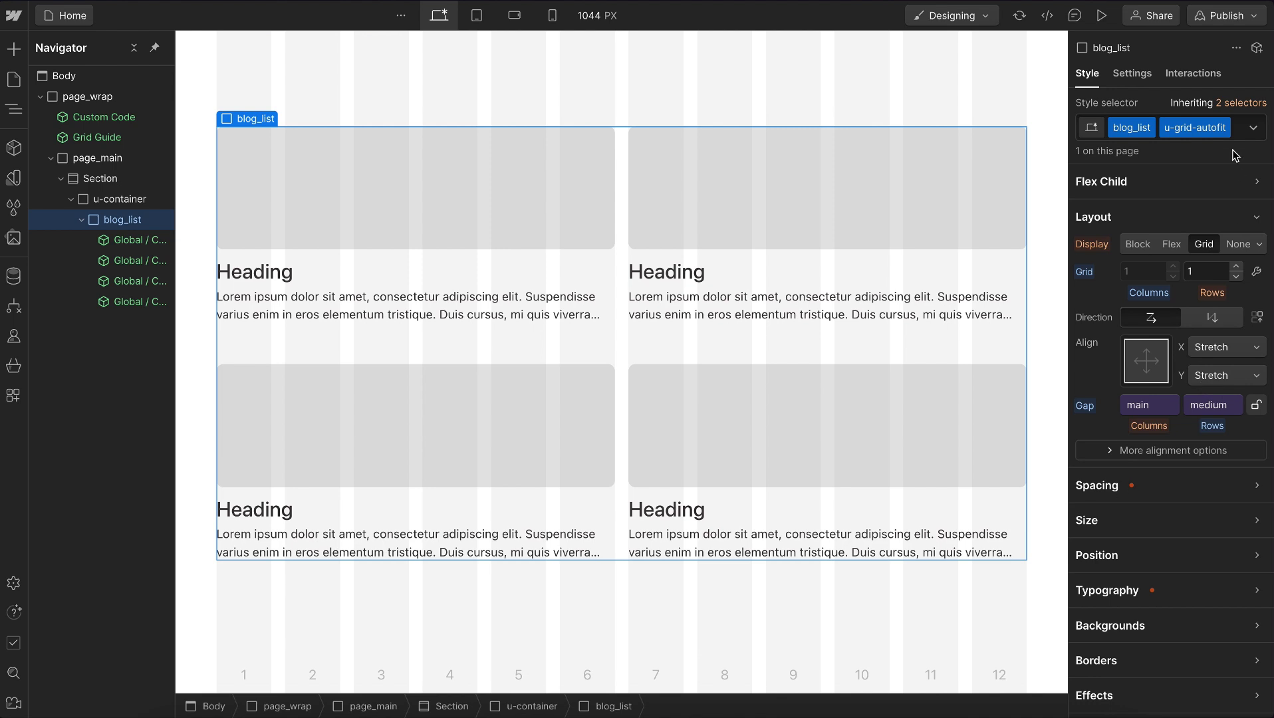
# Reset the grid columns override on blog_list
pyautogui.doubleClick(1195, 127)
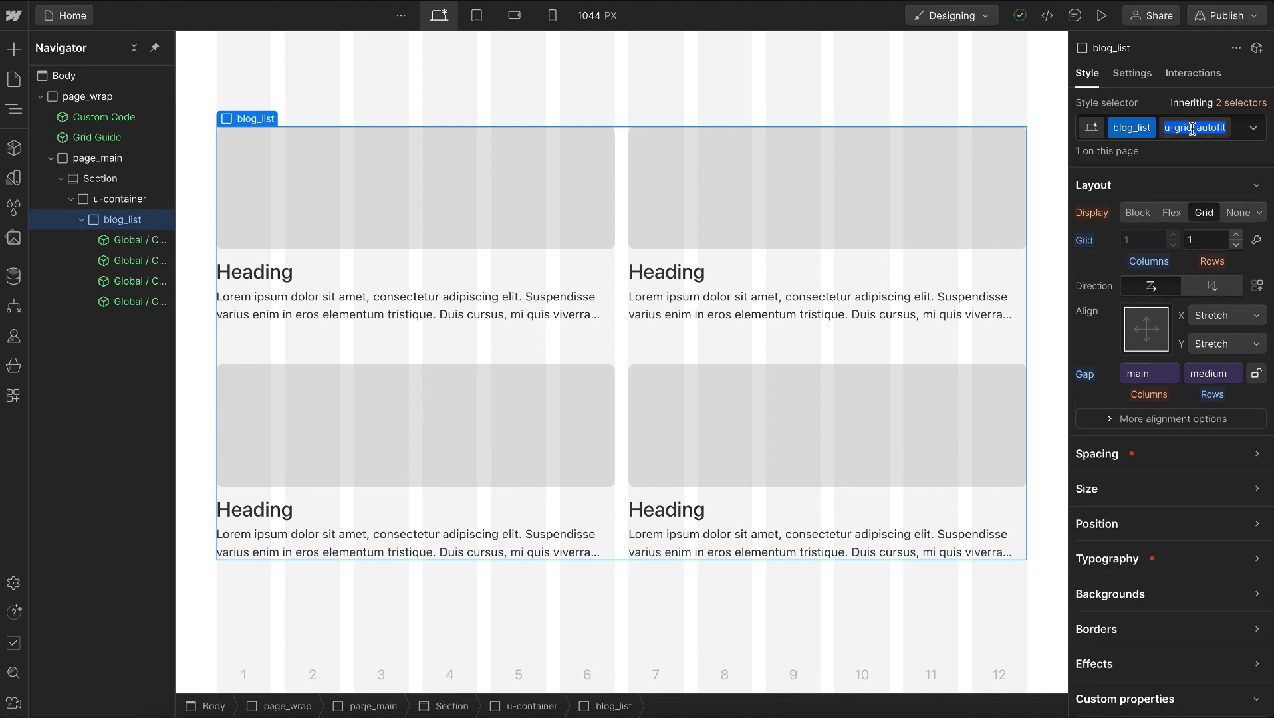
pyautogui.click(1092, 241)
pyautogui.click(1098, 269)
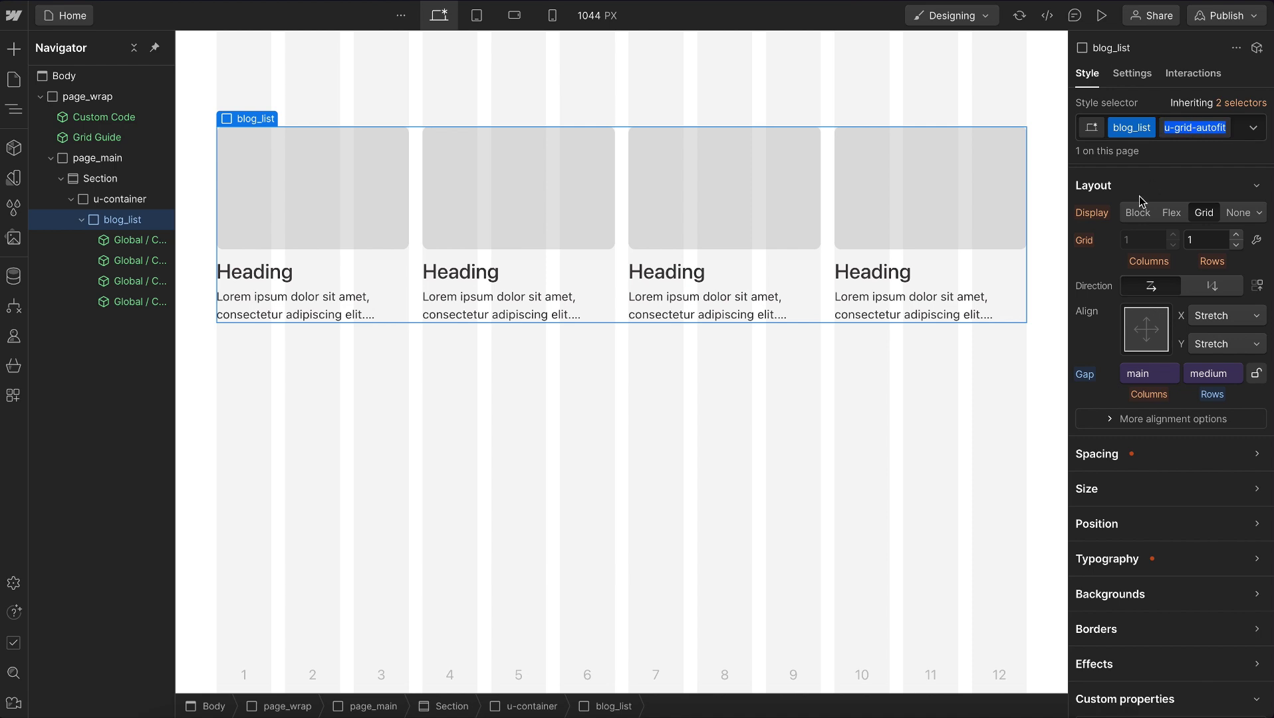
# Rename the u-grid-autofit class on blog_list to u-grid-custom
pyautogui.press('Right')
pyautogui.press('BackSpace')
pyautogui.press('BackSpace')
pyautogui.press('BackSpace')
pyautogui.press('BackSpace')
pyautogui.press('BackSpace')
pyautogui.press('BackSpace')
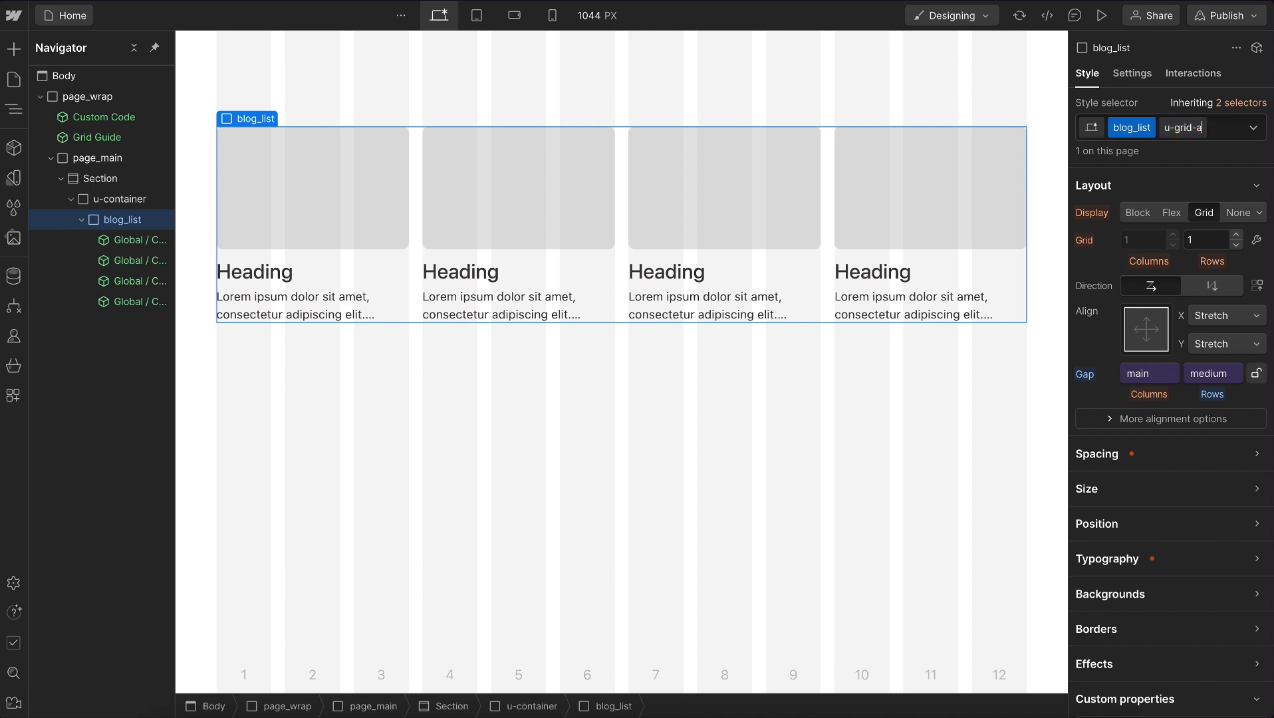
pyautogui.press('Return')
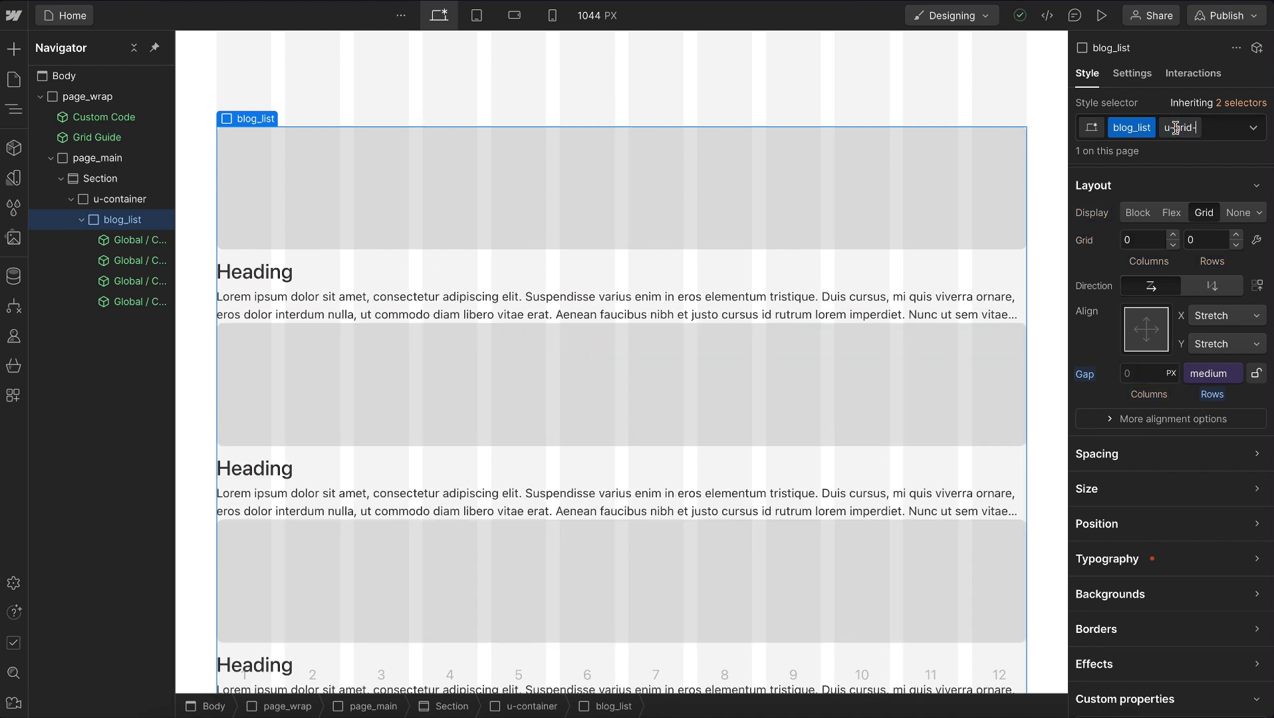
pyautogui.write('custom')
pyautogui.press('Return')
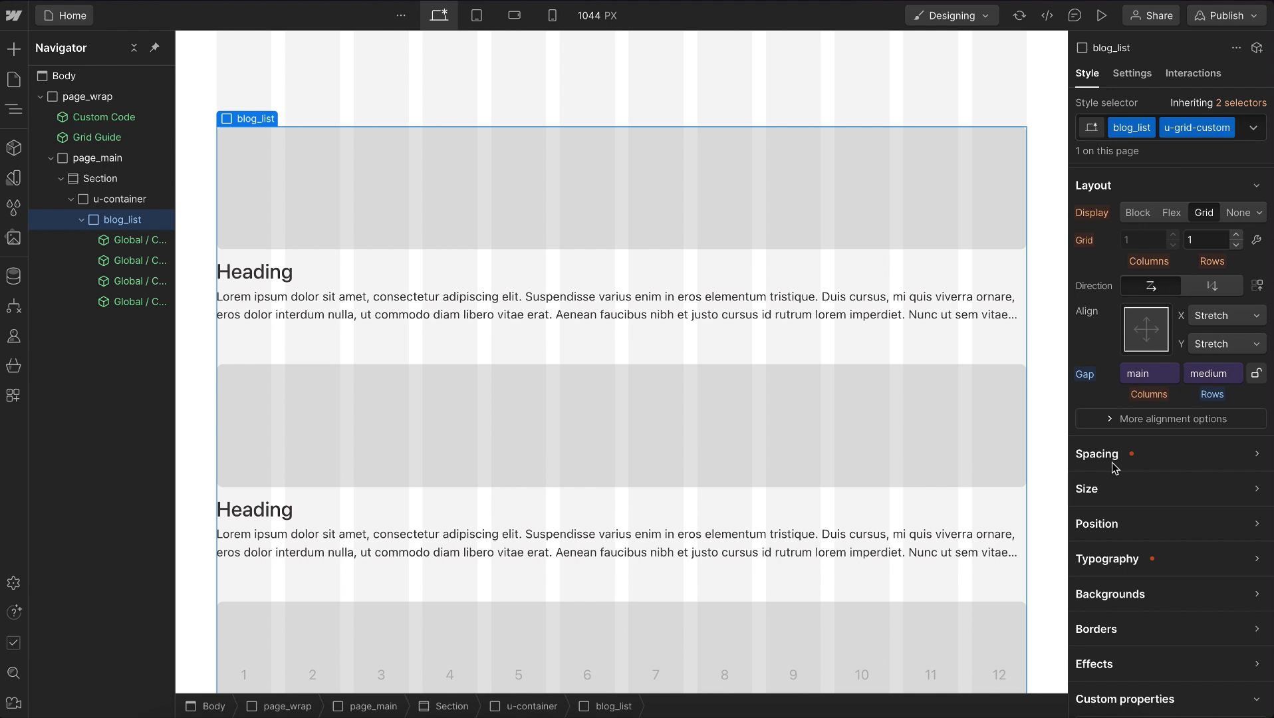
# Set the grid-template-columns custom property of blog_list to var(--grid-4) on desktop
pyautogui.scroll(-3, 1114, 468)
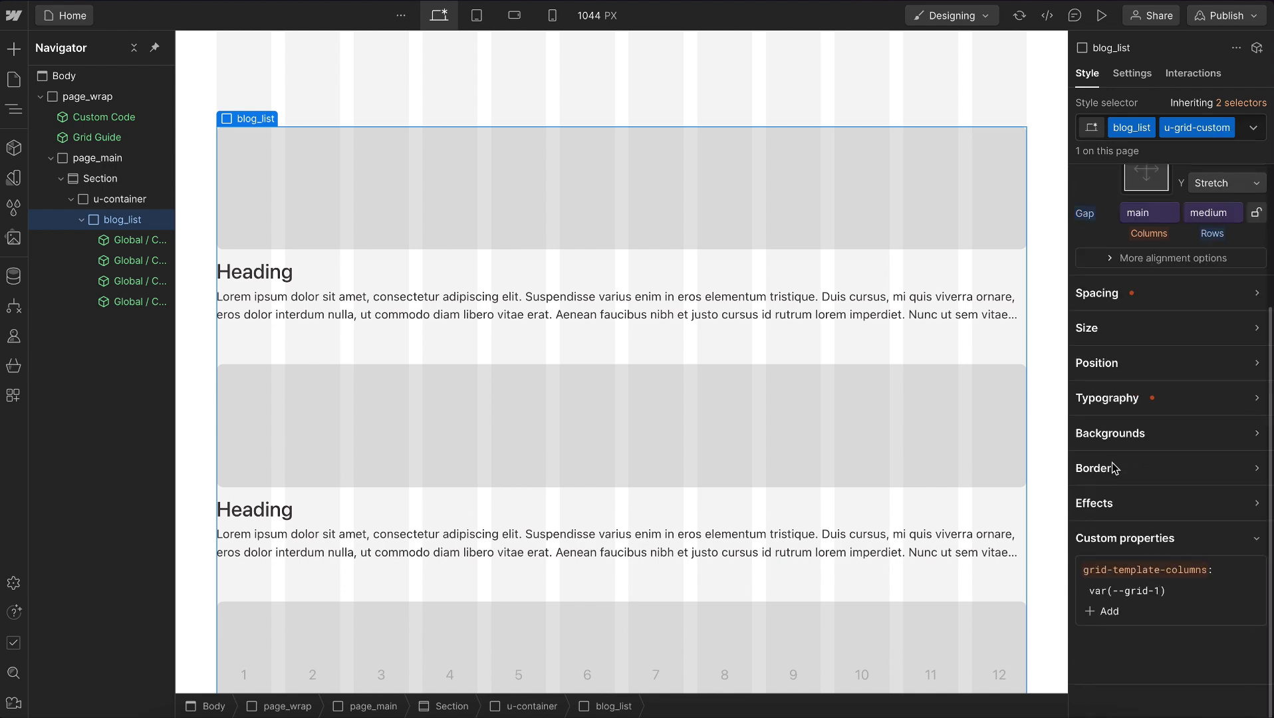
pyautogui.click(1158, 592)
pyautogui.press('BackSpace')
pyautogui.write('4')
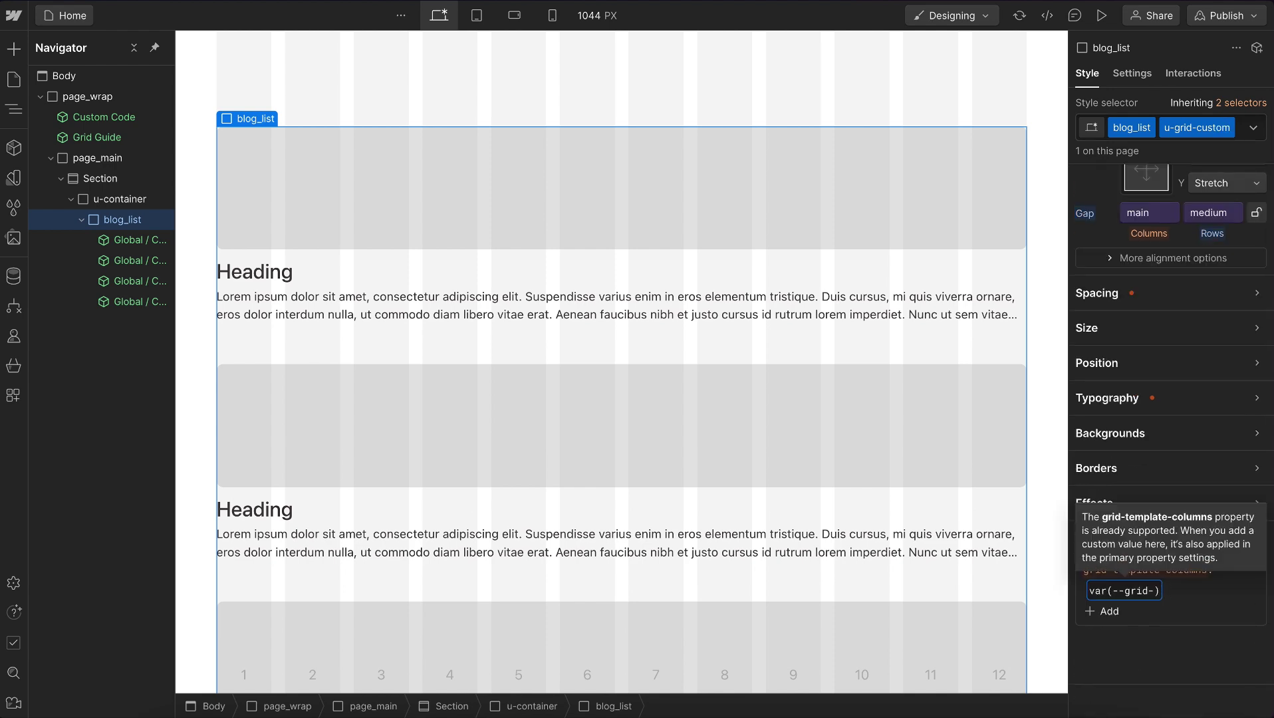
pyautogui.press('Return')
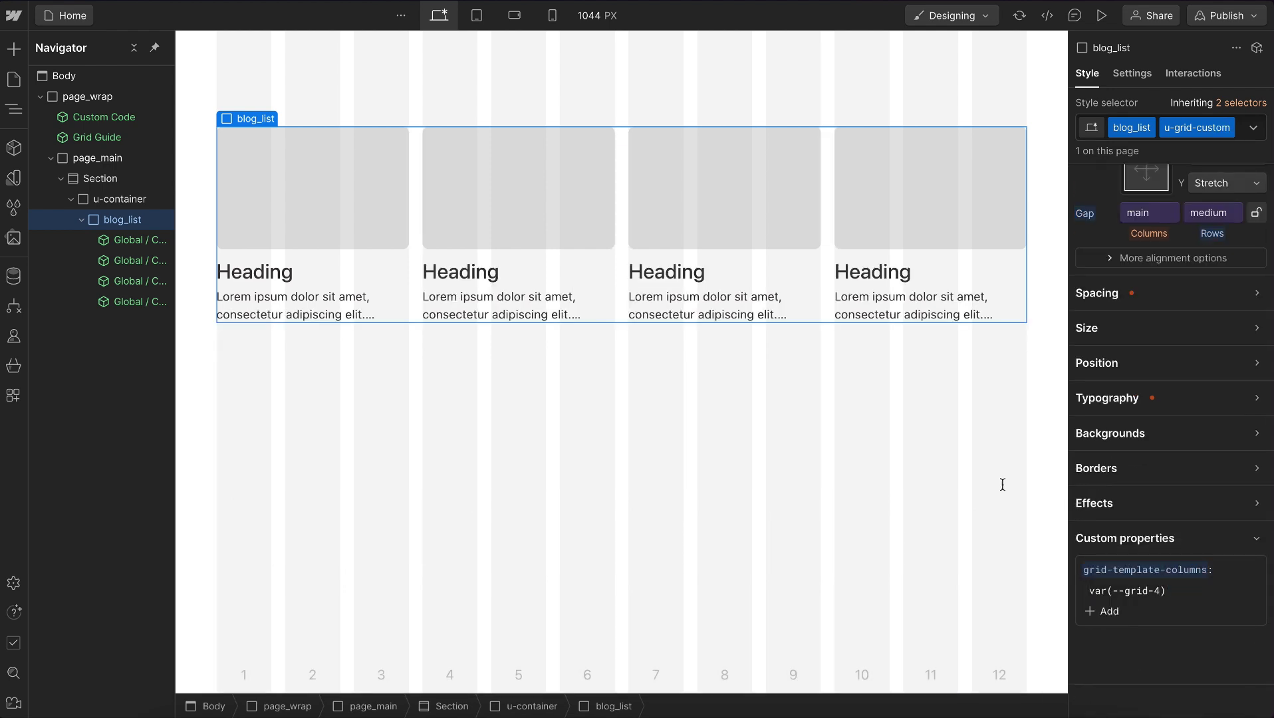
# Set blog_list's grid-template-columns to var(--grid-2) at mobile landscape, check the layout at mobile portrait, and return to desktop
pyautogui.click(478, 16)
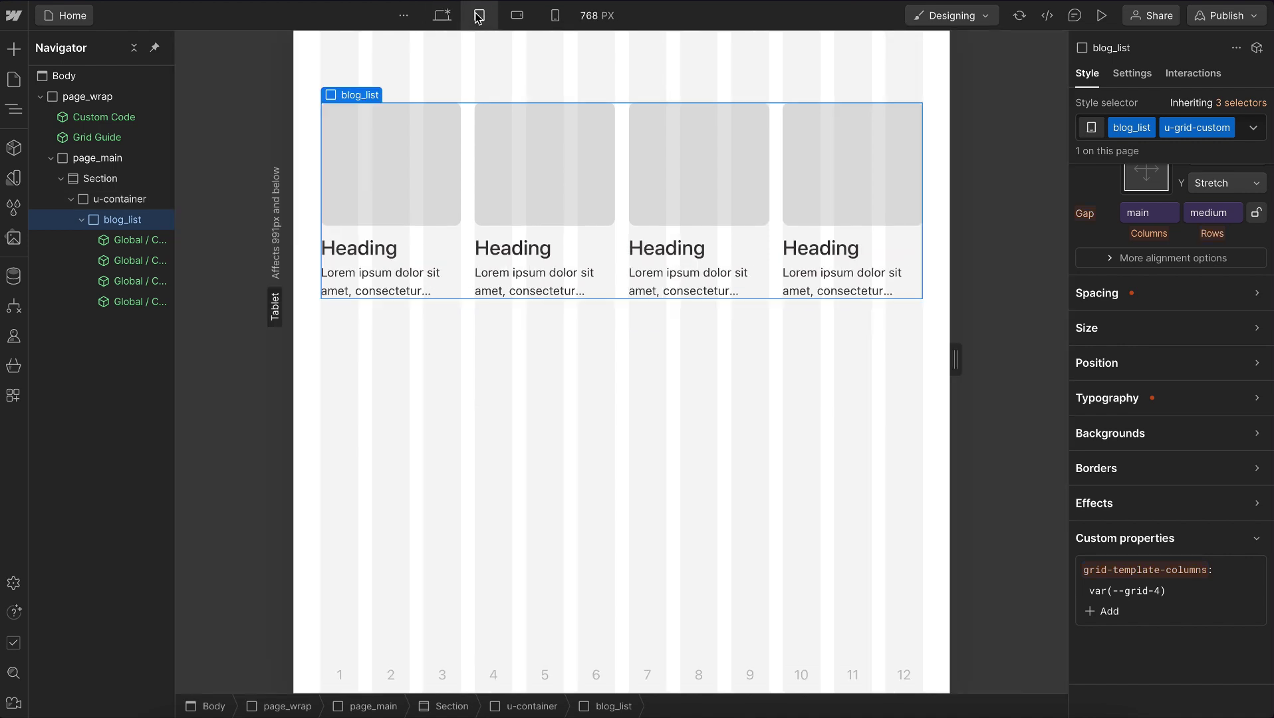
pyautogui.click(518, 16)
pyautogui.click(1158, 590)
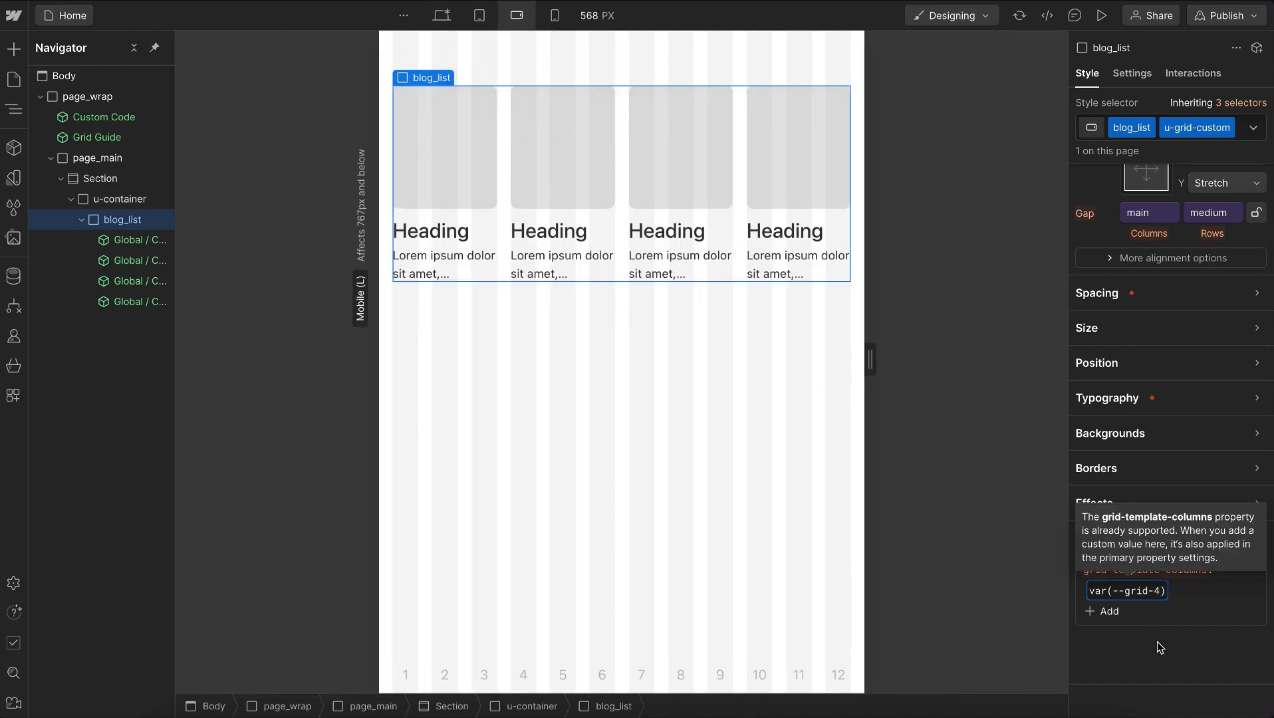
pyautogui.press('BackSpace')
pyautogui.write('2')
pyautogui.press('Return')
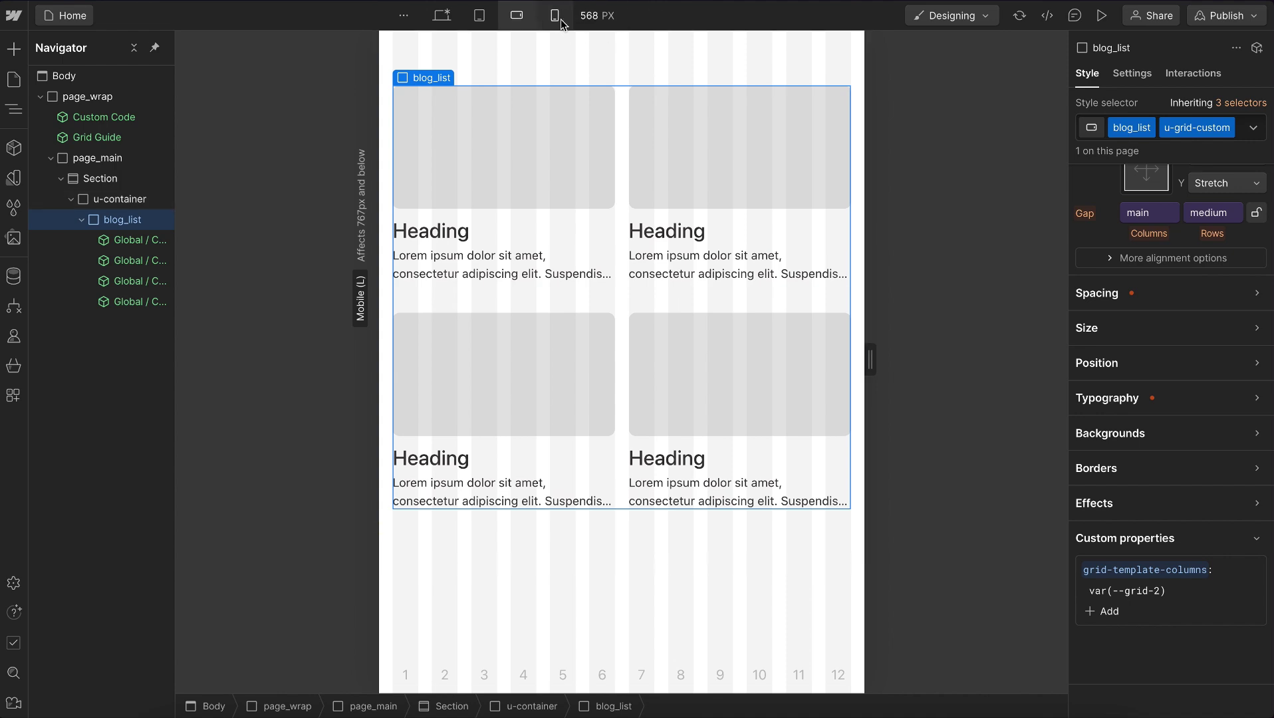
pyautogui.click(556, 16)
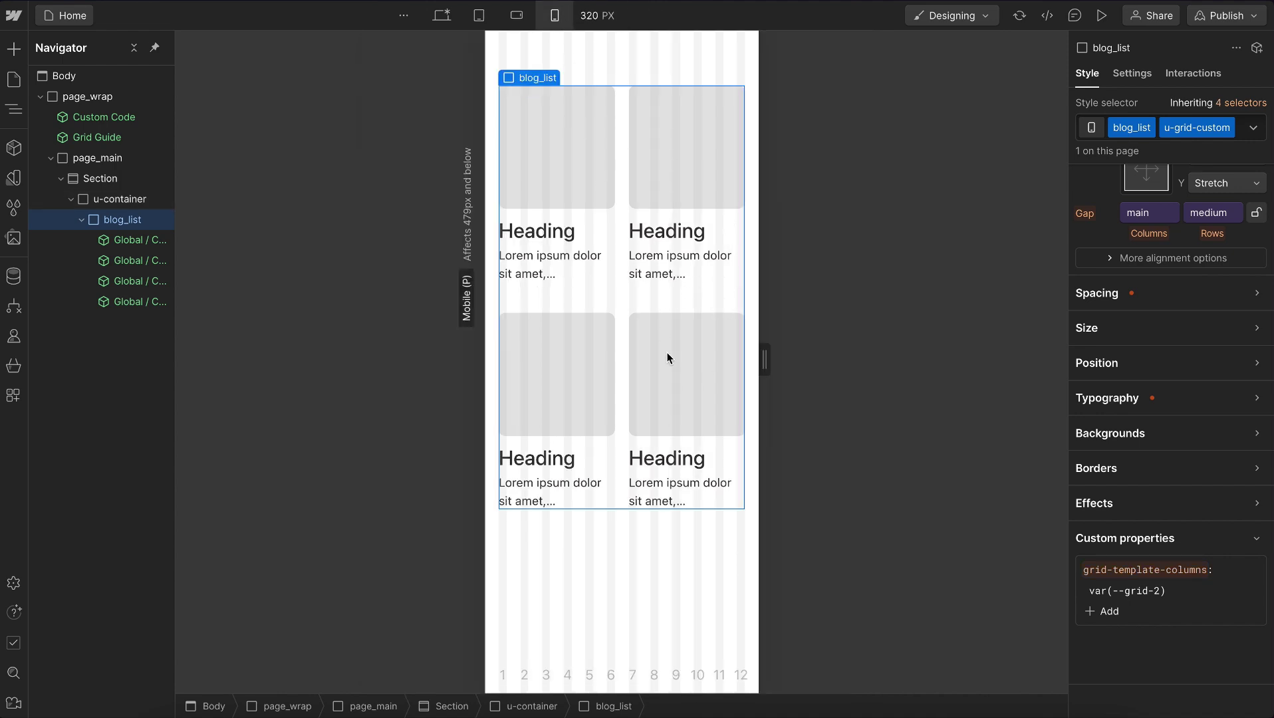
pyautogui.click(441, 16)
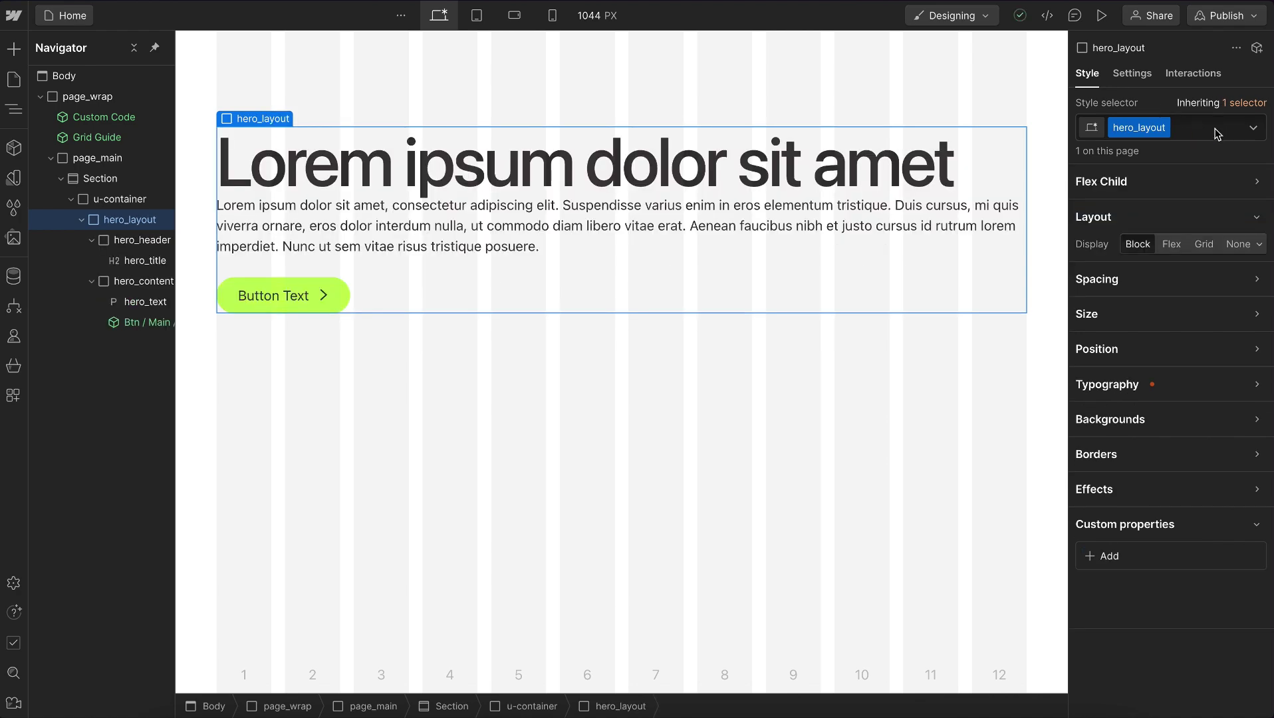
# Add the u-grid-custom class to hero_layout
pyautogui.hotkey('ctrl', 'Return')
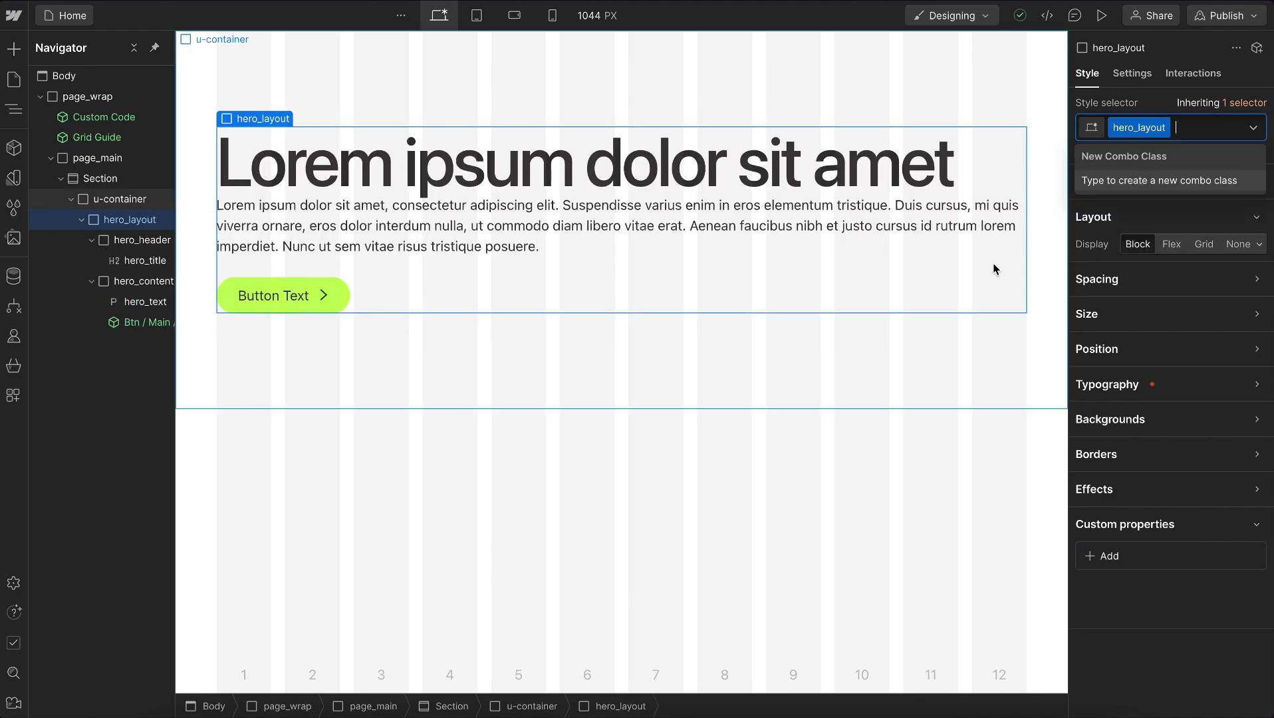
pyautogui.write('grid-col')
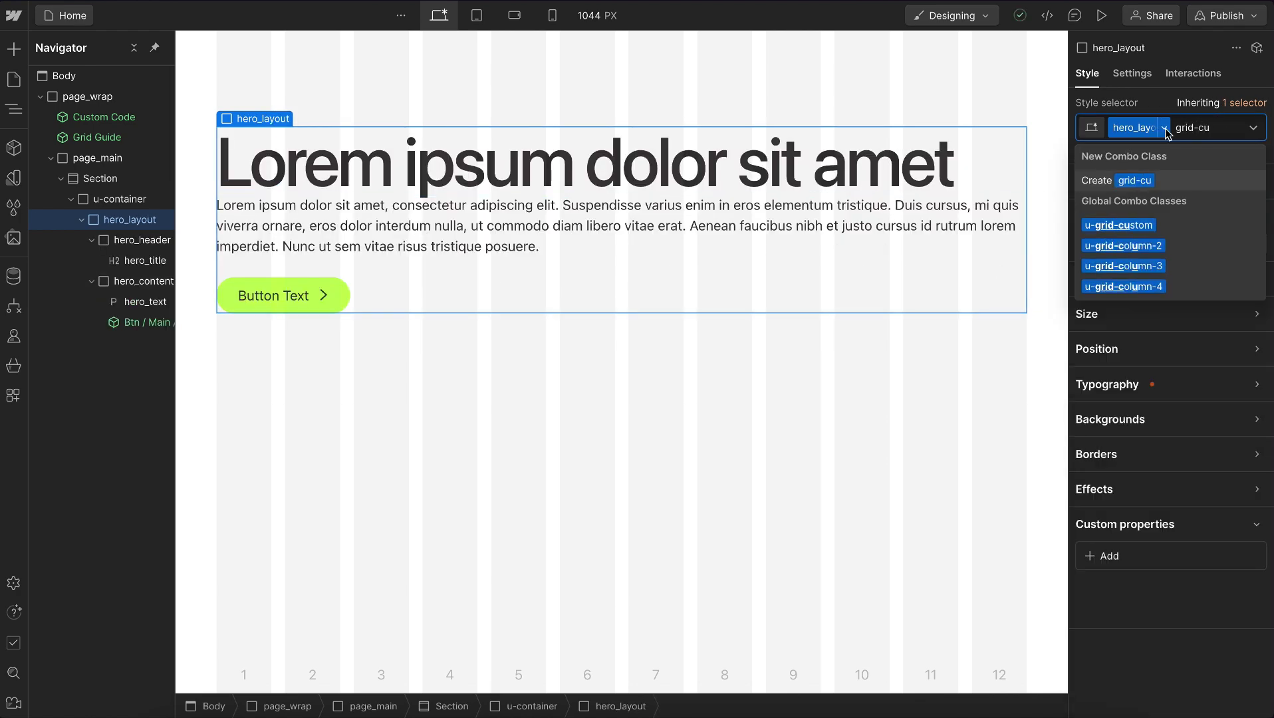
pyautogui.press('BackSpace')
pyautogui.press('BackSpace')
pyautogui.press('BackSpace')
pyautogui.press('BackSpace')
pyautogui.press('BackSpace')
pyautogui.press('BackSpace')
pyautogui.press('BackSpace')
pyautogui.press('BackSpace')
pyautogui.write('u-grid-custom')
pyautogui.press('Return')
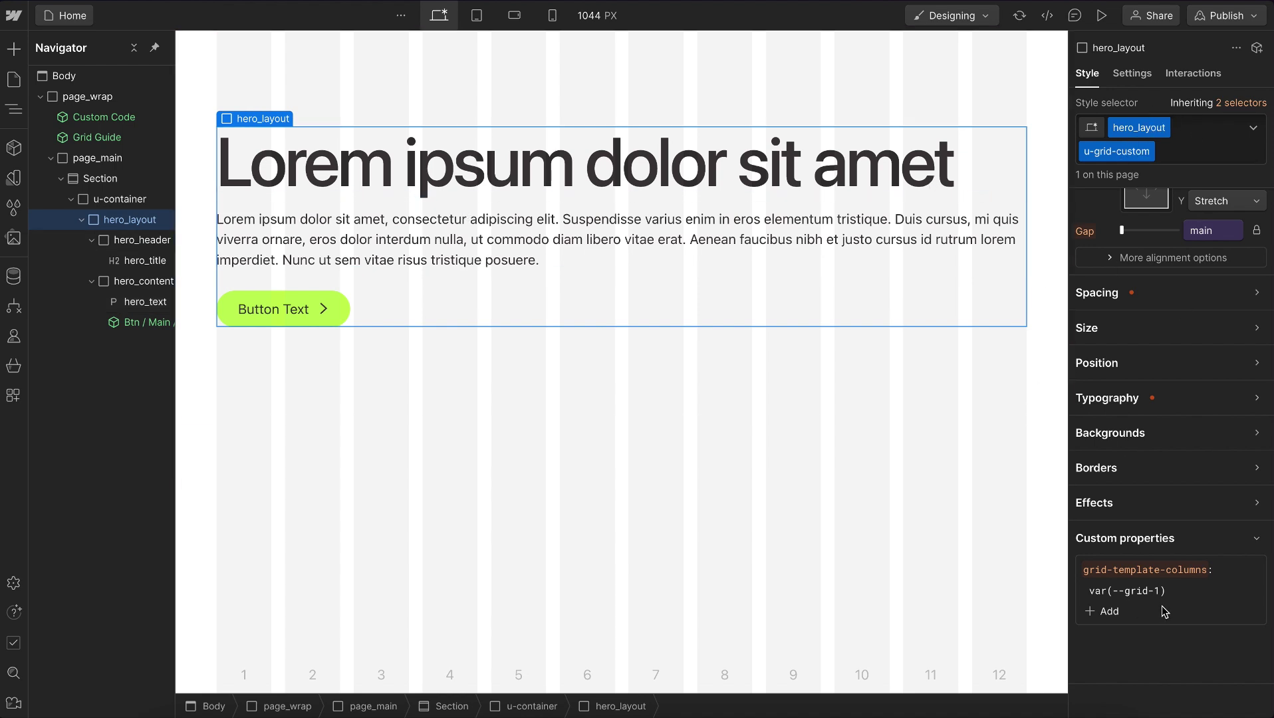
# Add the u-column-2 class to hero_header
pyautogui.click(133, 241)
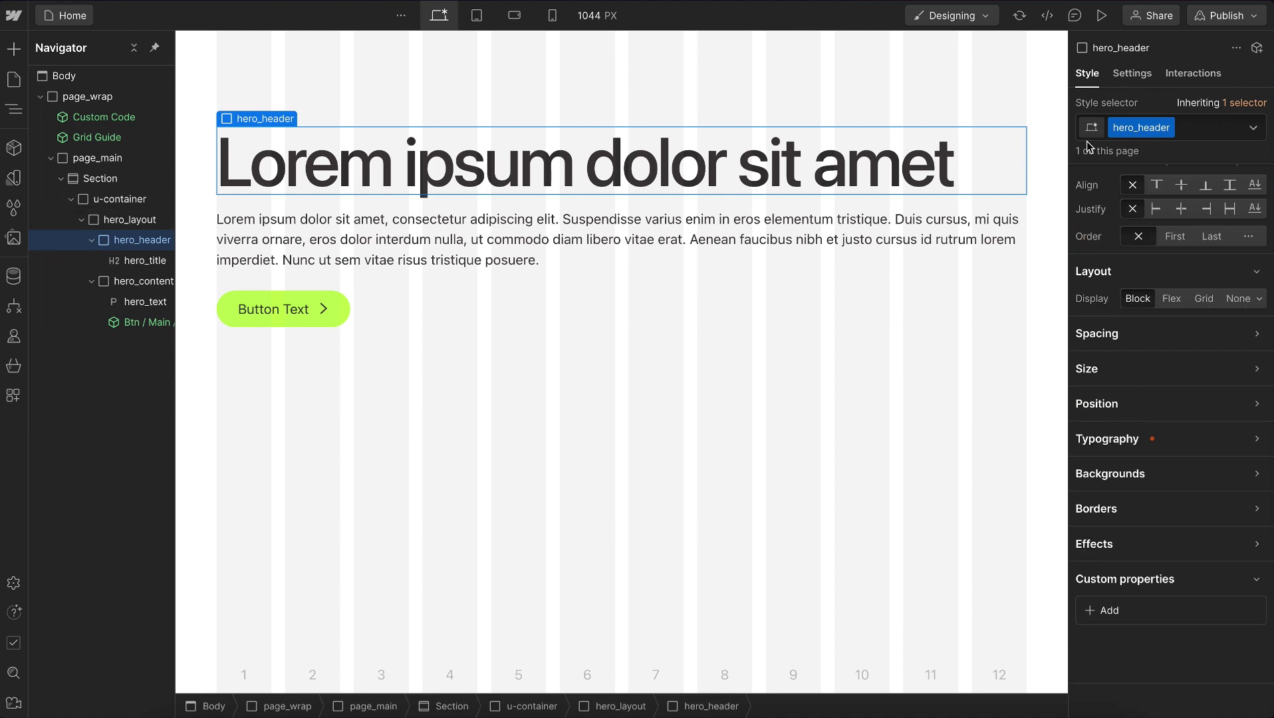
pyautogui.click(1201, 128)
pyautogui.write('col-')
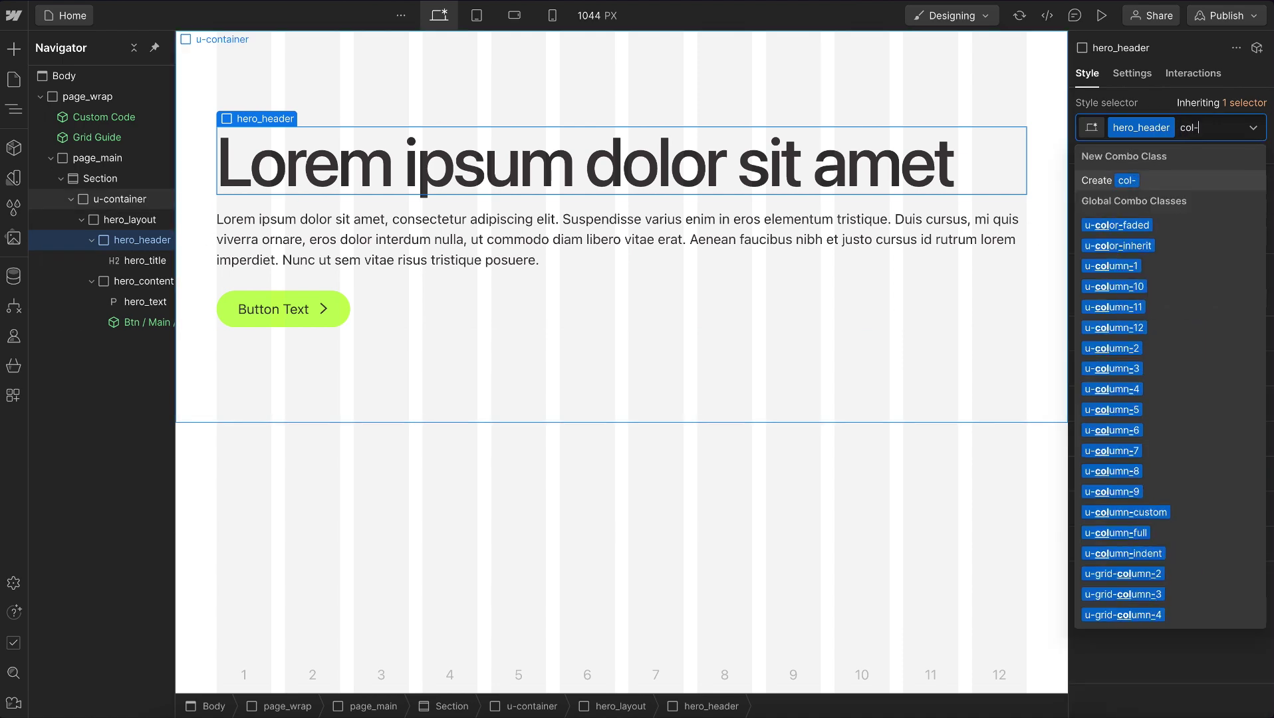
pyautogui.write('2')
pyautogui.press('Down')
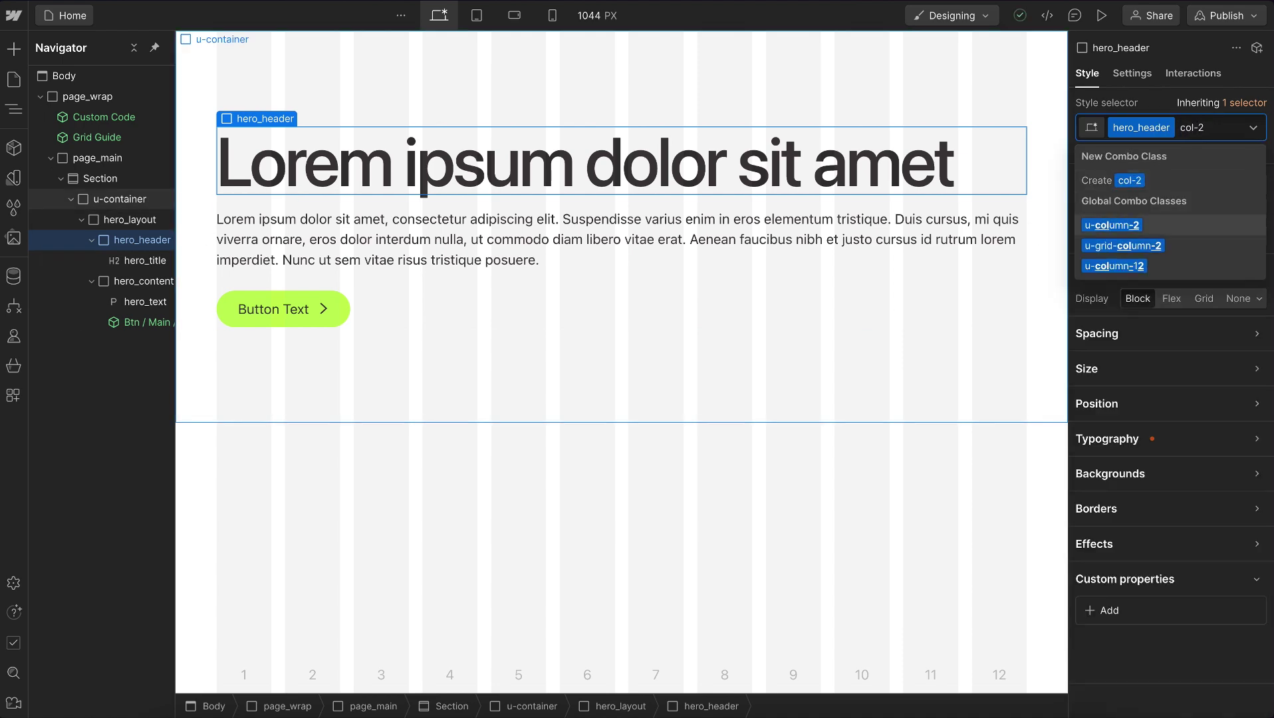
pyautogui.press('Return')
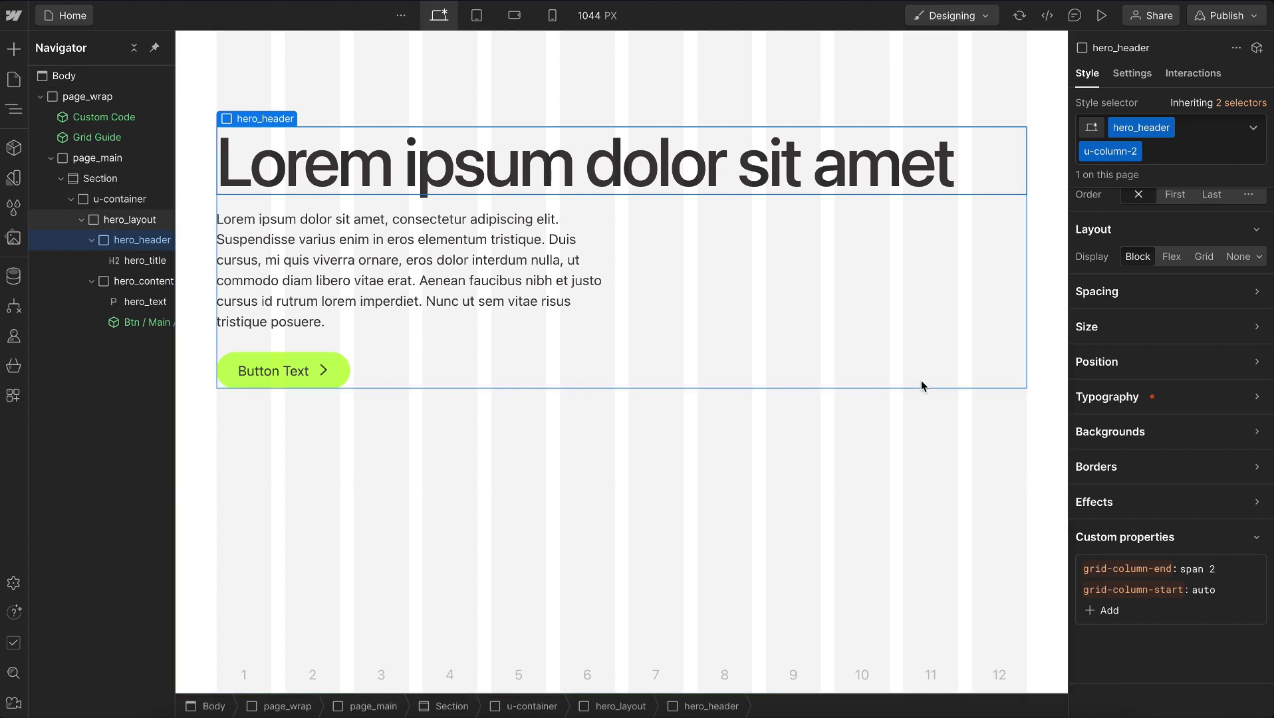
# Compare the extents of hero_layout and hero_header, and add the u-column-1 class to hero_content
pyautogui.click(760, 320)
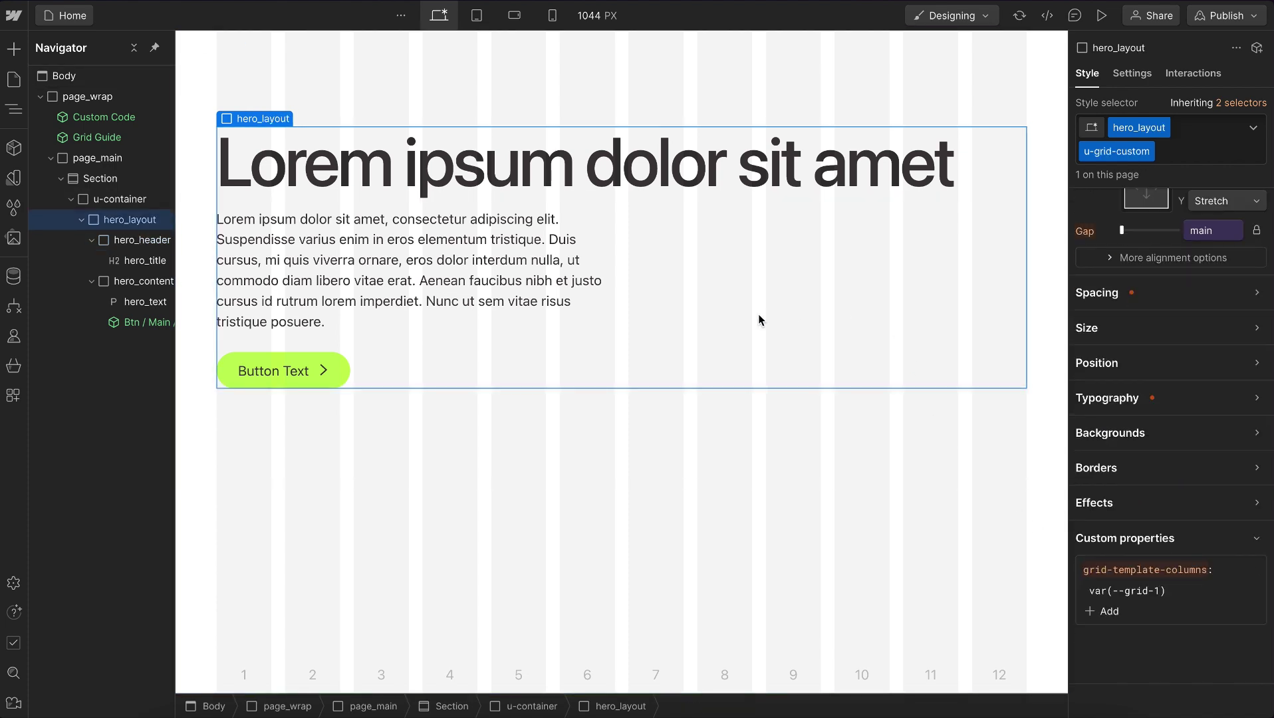
pyautogui.click(616, 178)
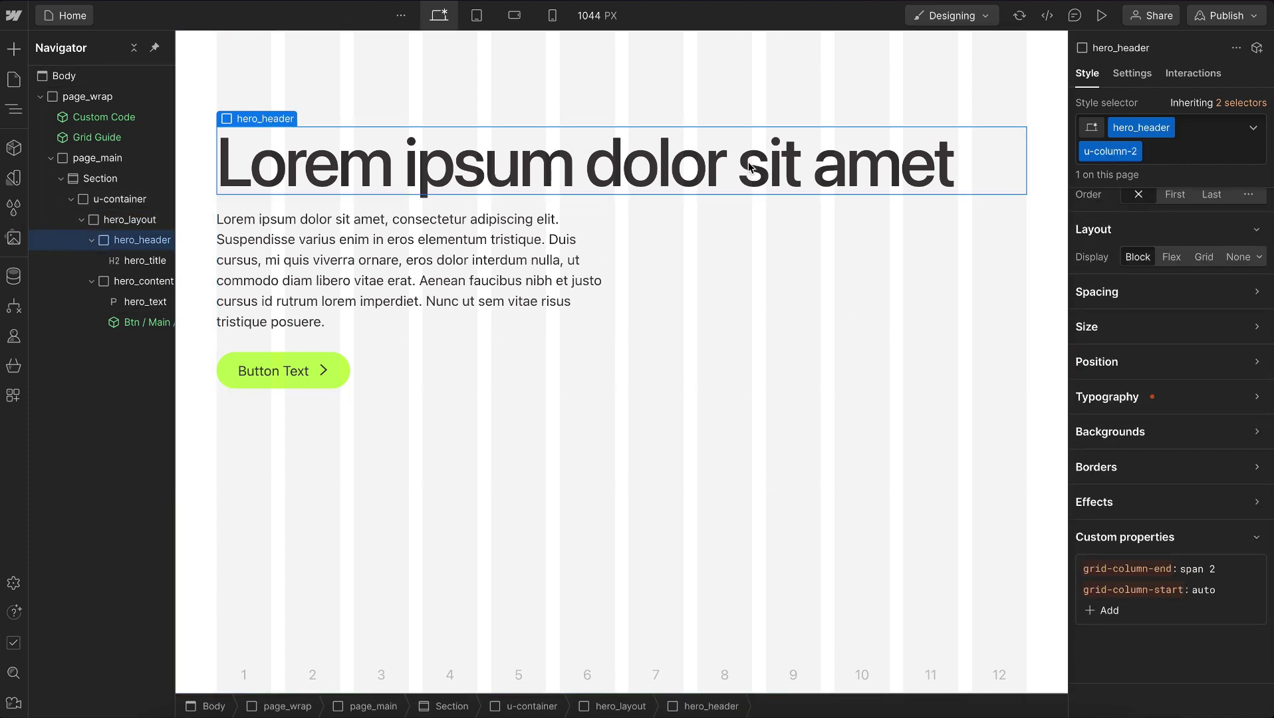
pyautogui.click(729, 285)
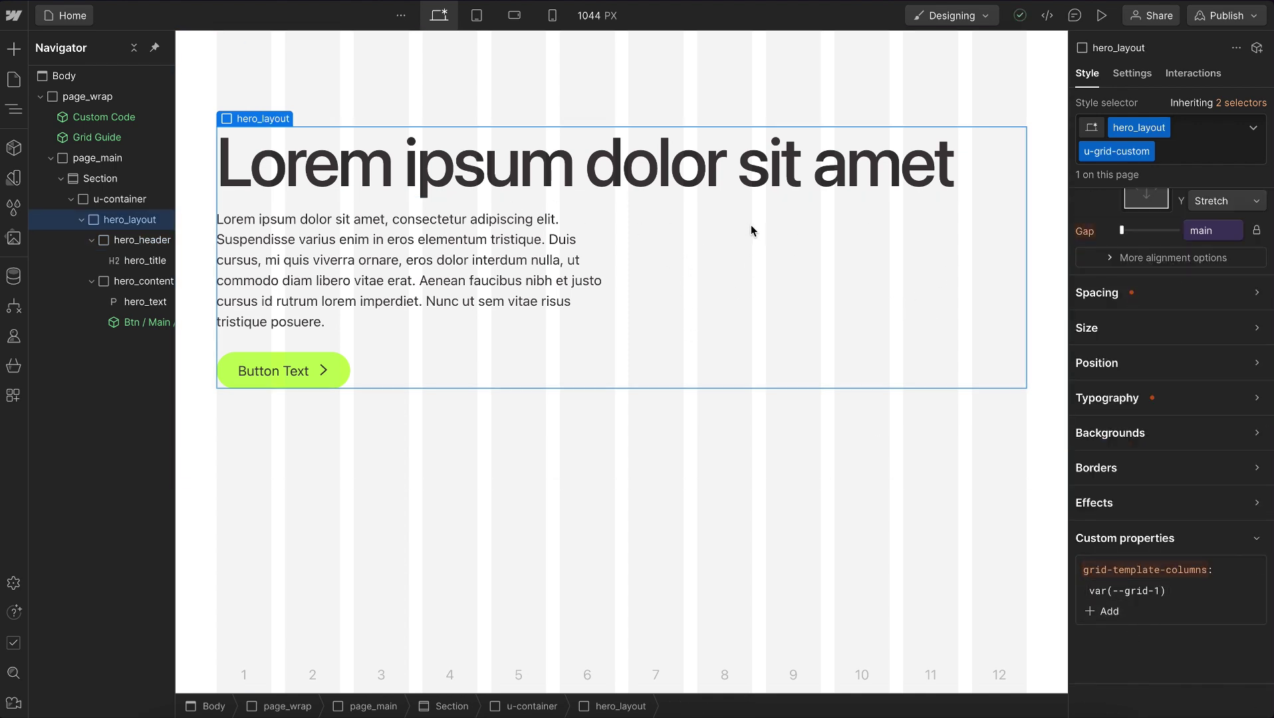
pyautogui.click(409, 333)
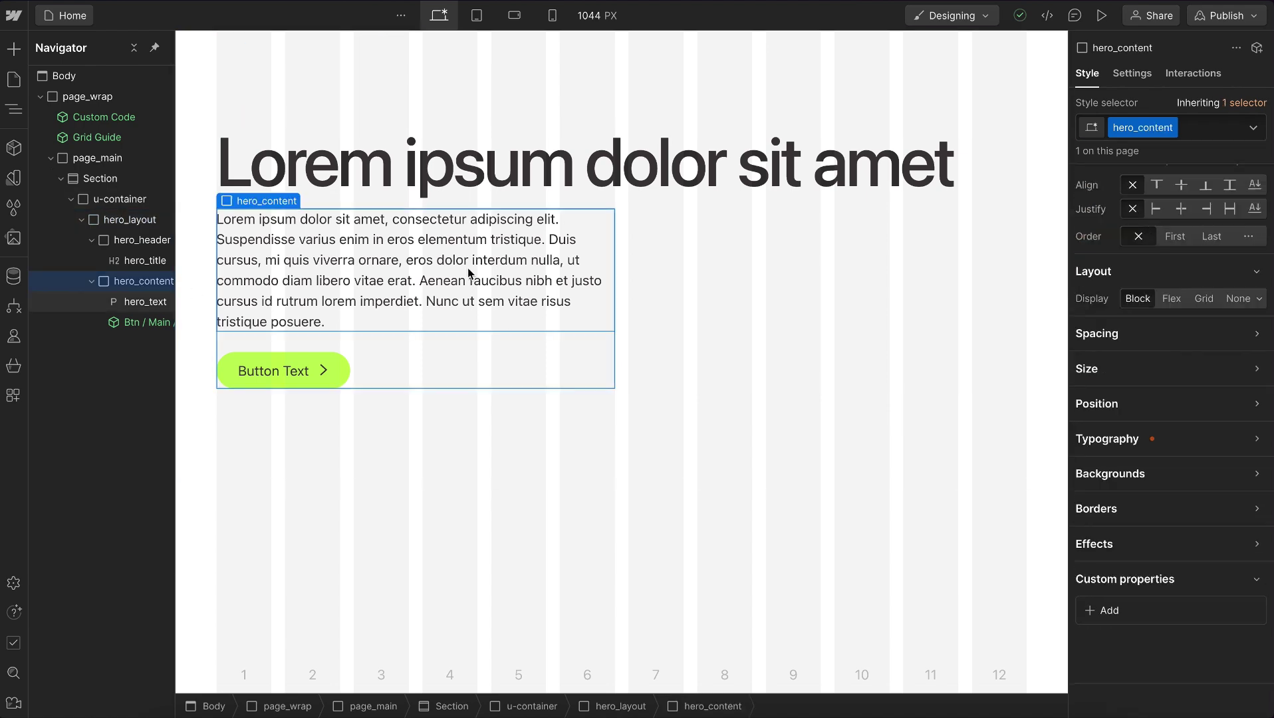
pyautogui.hotkey('ctrl', 'Return')
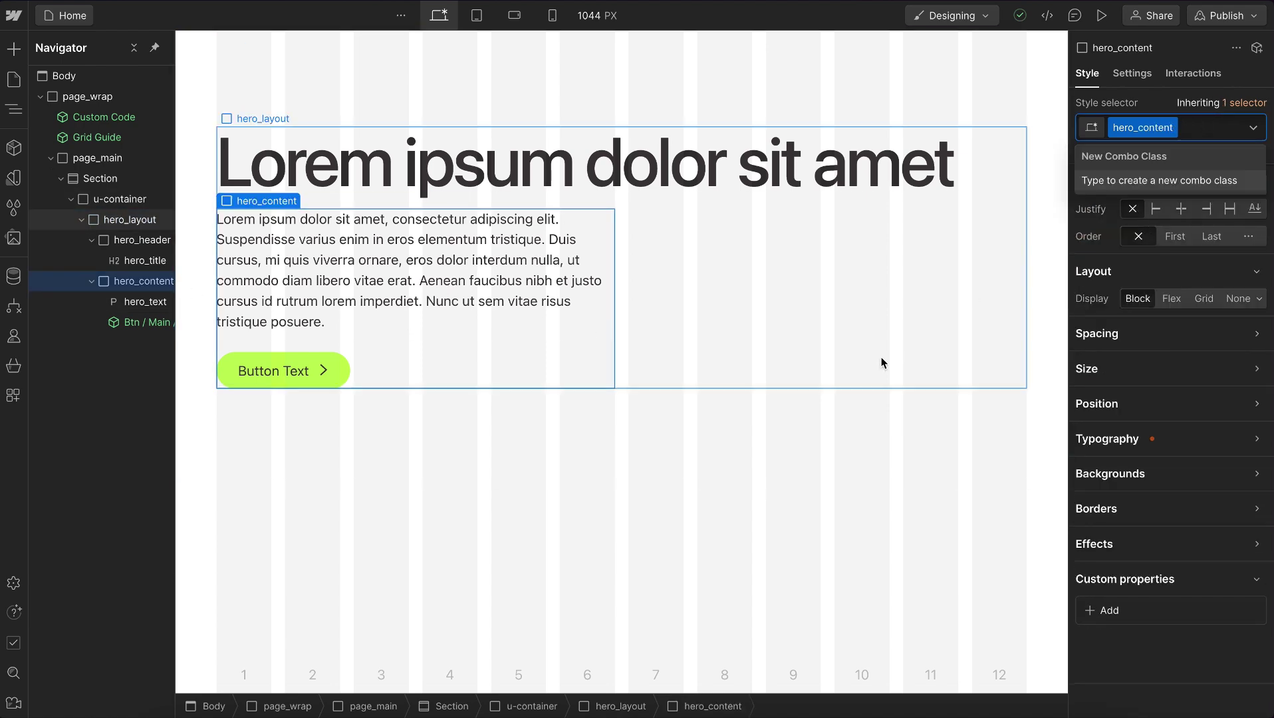
pyautogui.write('column-1')
pyautogui.press('Return')
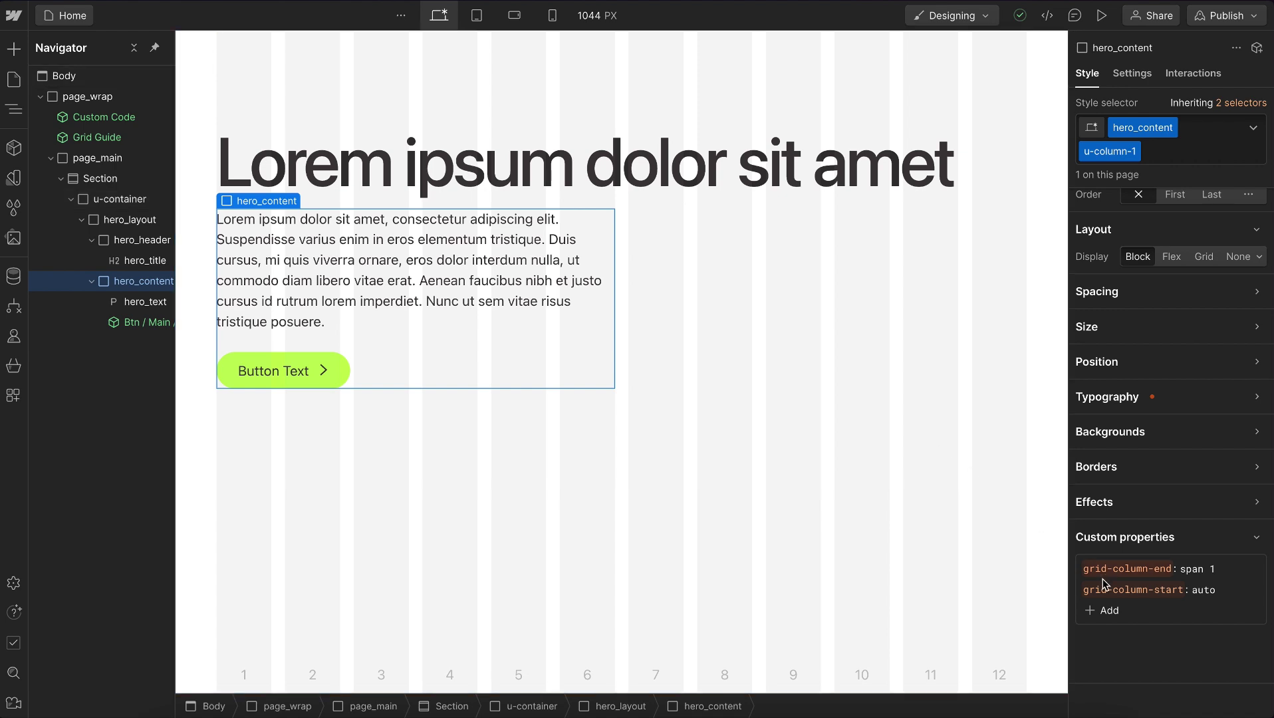
# Set the grid-column-start custom property of hero_content to 3
pyautogui.click(1210, 589)
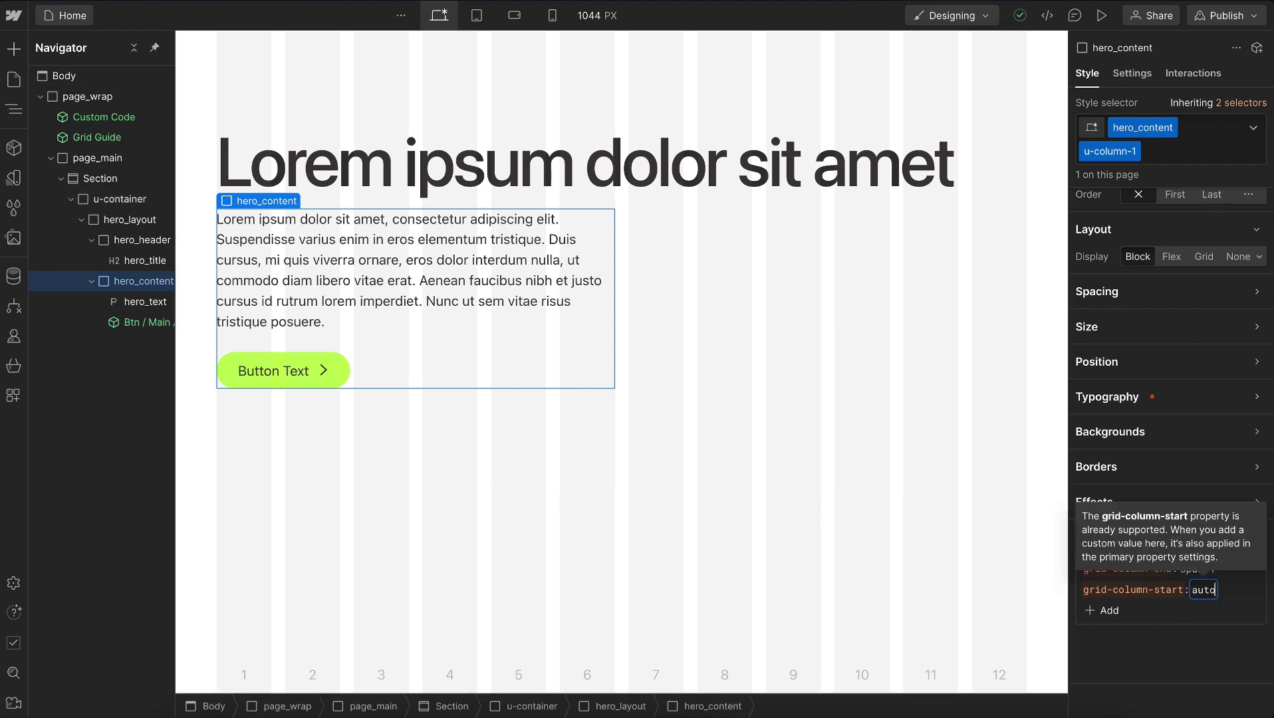
pyautogui.press('BackSpace')
pyautogui.press('BackSpace')
pyautogui.press('BackSpace')
pyautogui.press('BackSpace')
pyautogui.write('3')
pyautogui.press('Return')
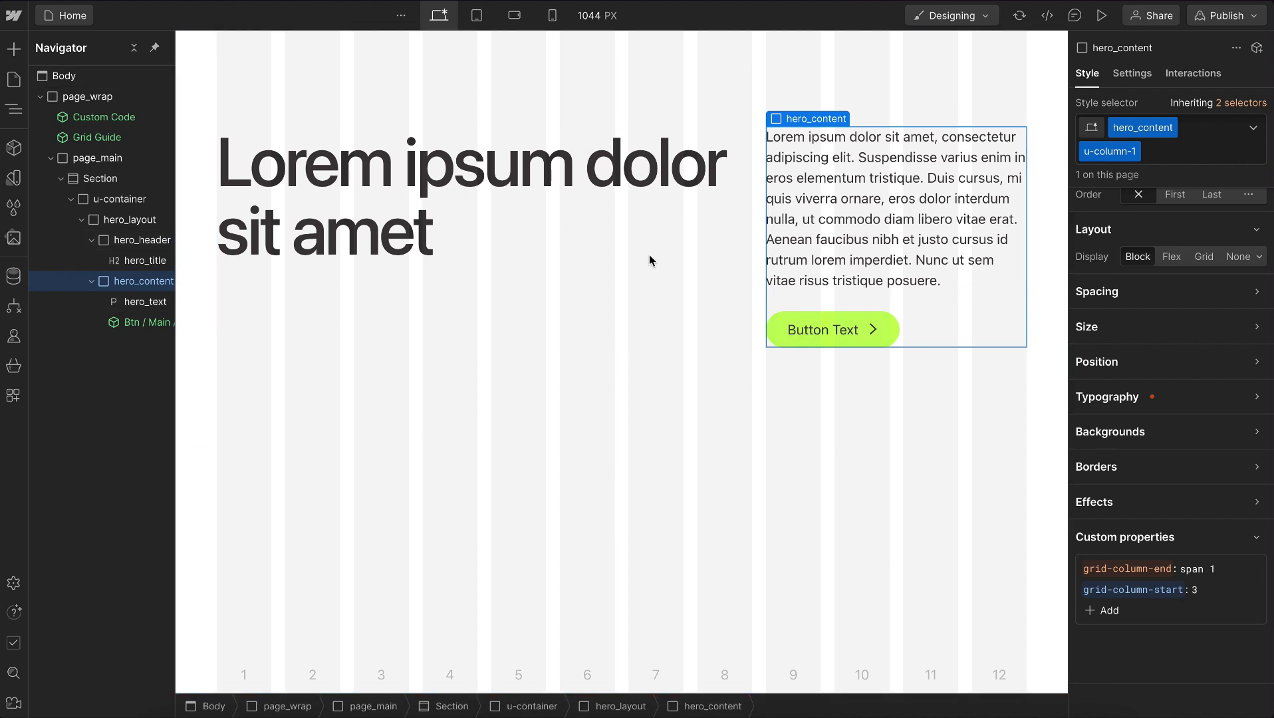
# Set hero_content's grid-column-start to 4 on desktop and check the column definition of hero_layout
pyautogui.click(1197, 590)
pyautogui.write('4')
pyautogui.press('Return')
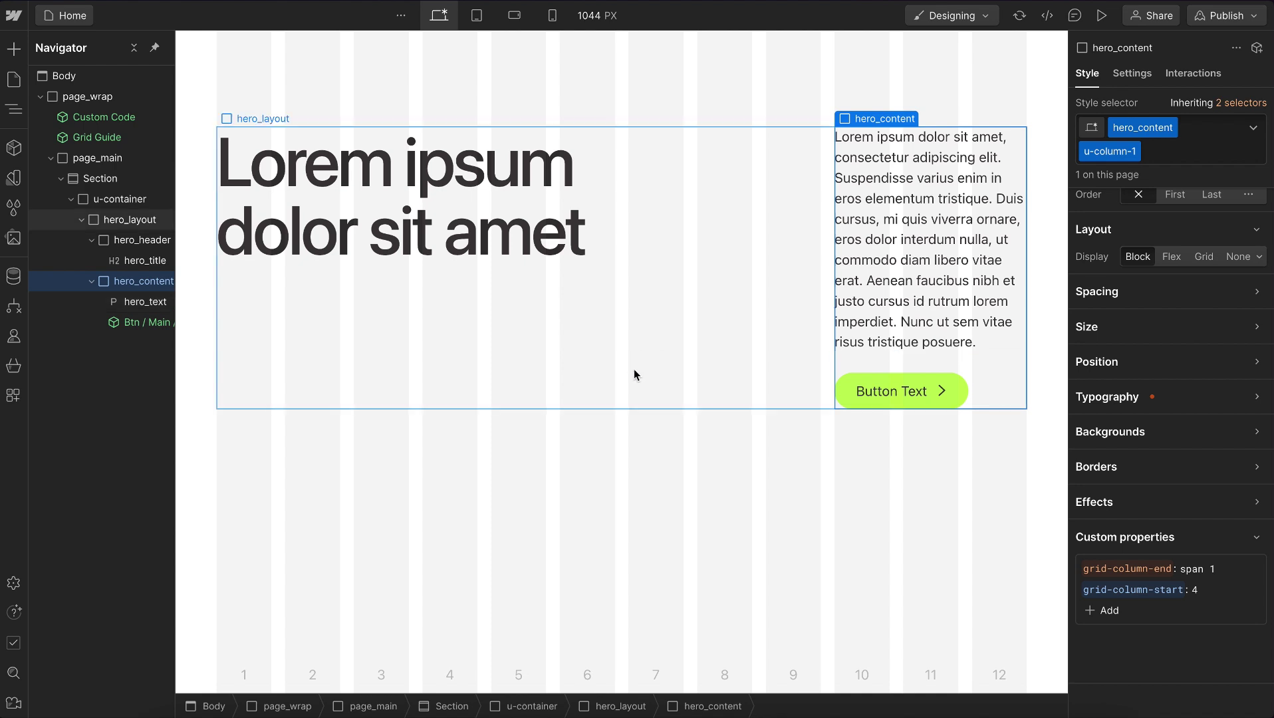
pyautogui.click(729, 352)
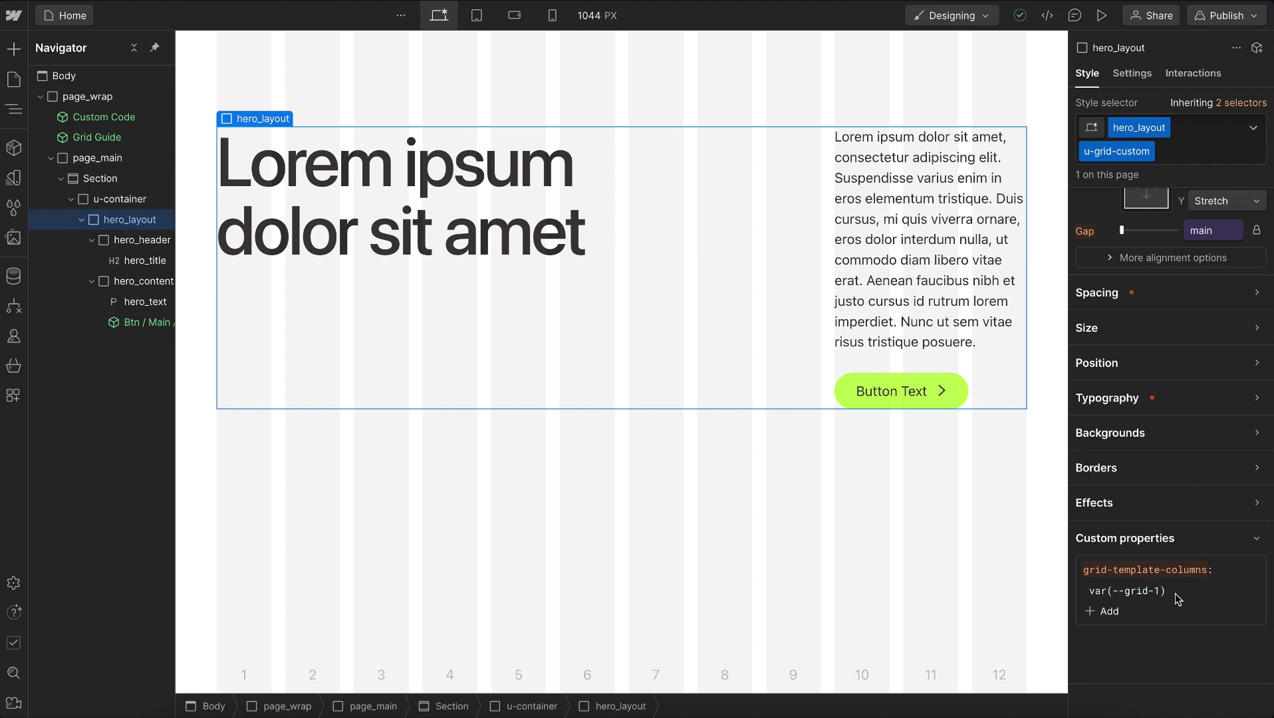
pyautogui.click(962, 369)
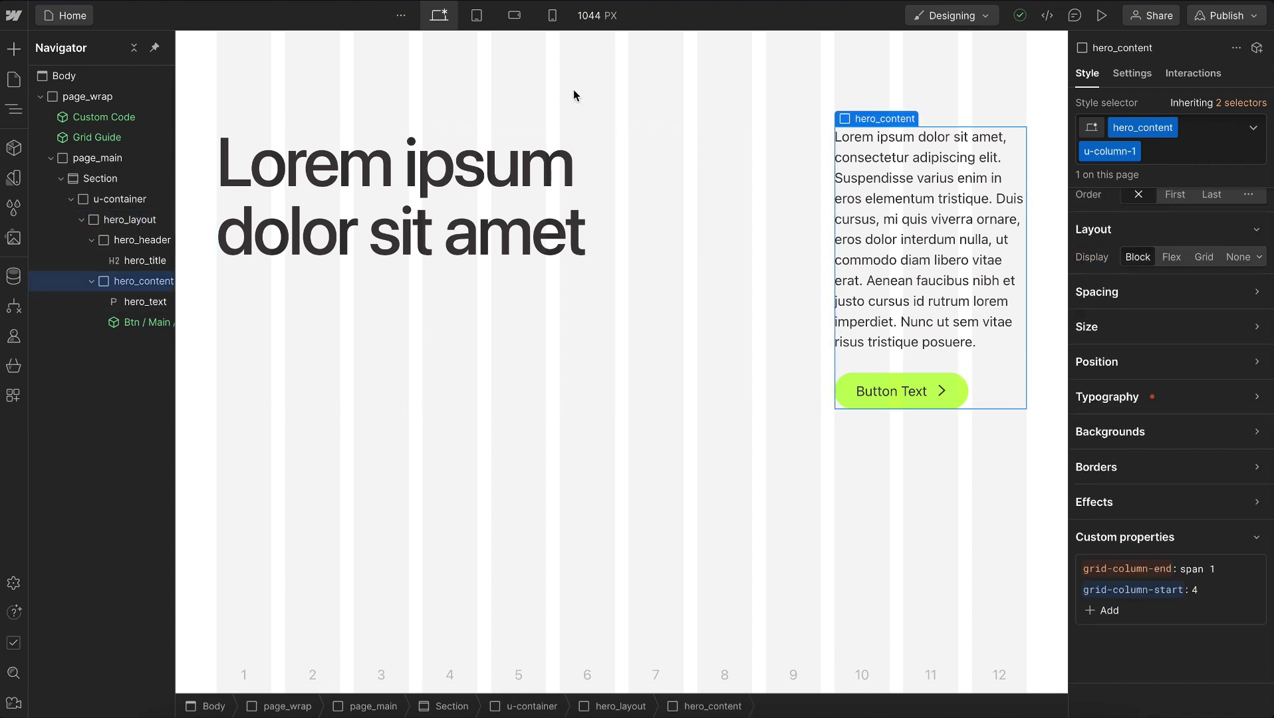
# Set hero_content's grid-column-start to auto at the tablet breakpoint
pyautogui.click(476, 14)
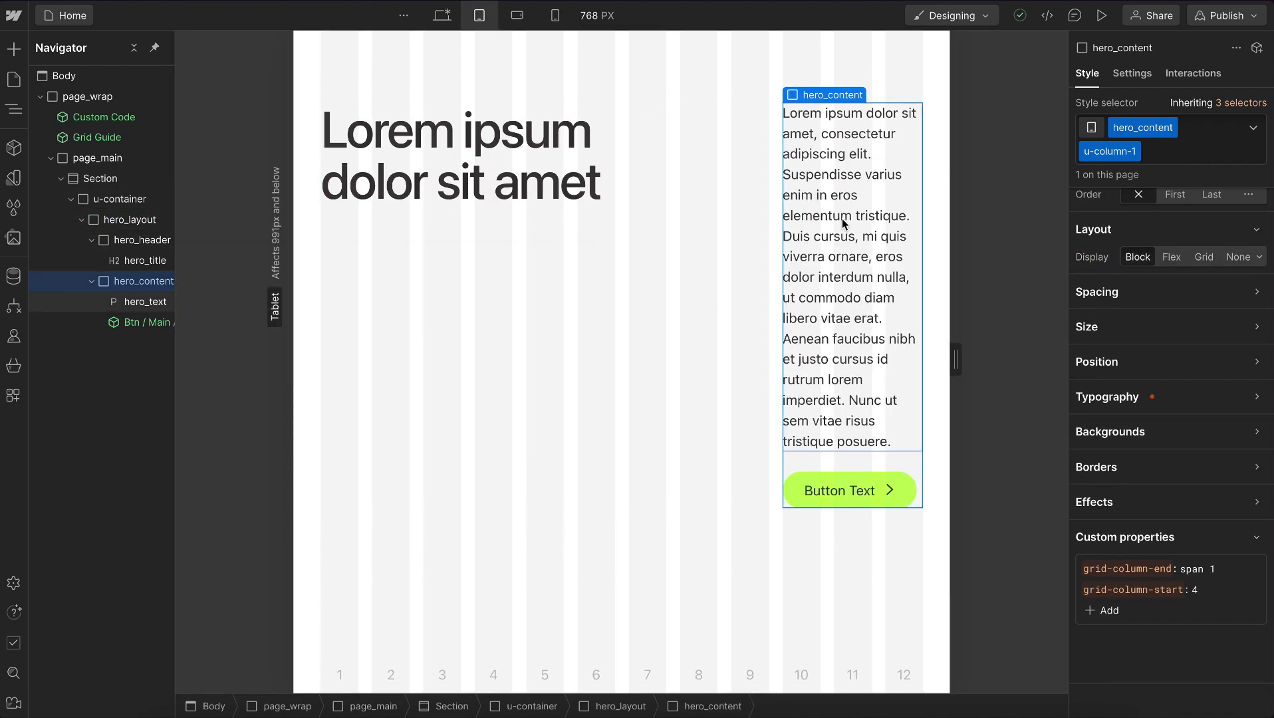
pyautogui.click(1196, 590)
pyautogui.press('BackSpace')
pyautogui.write('auto')
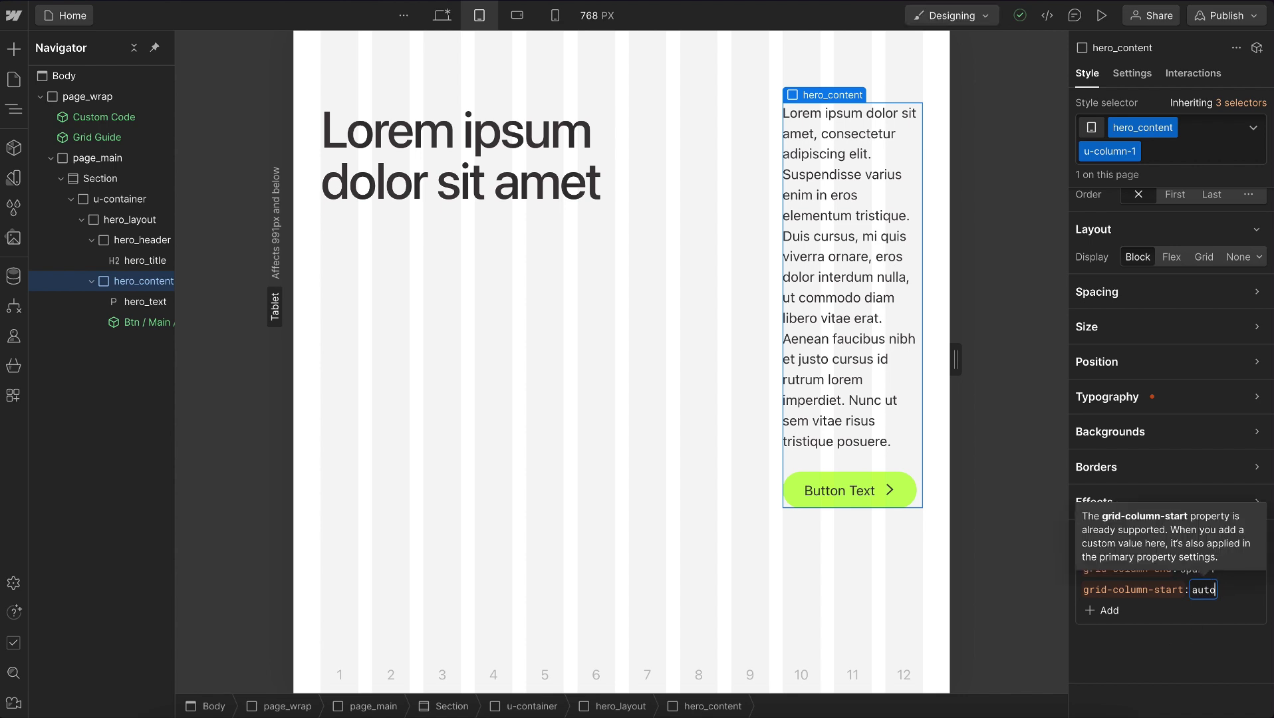
pyautogui.press('Return')
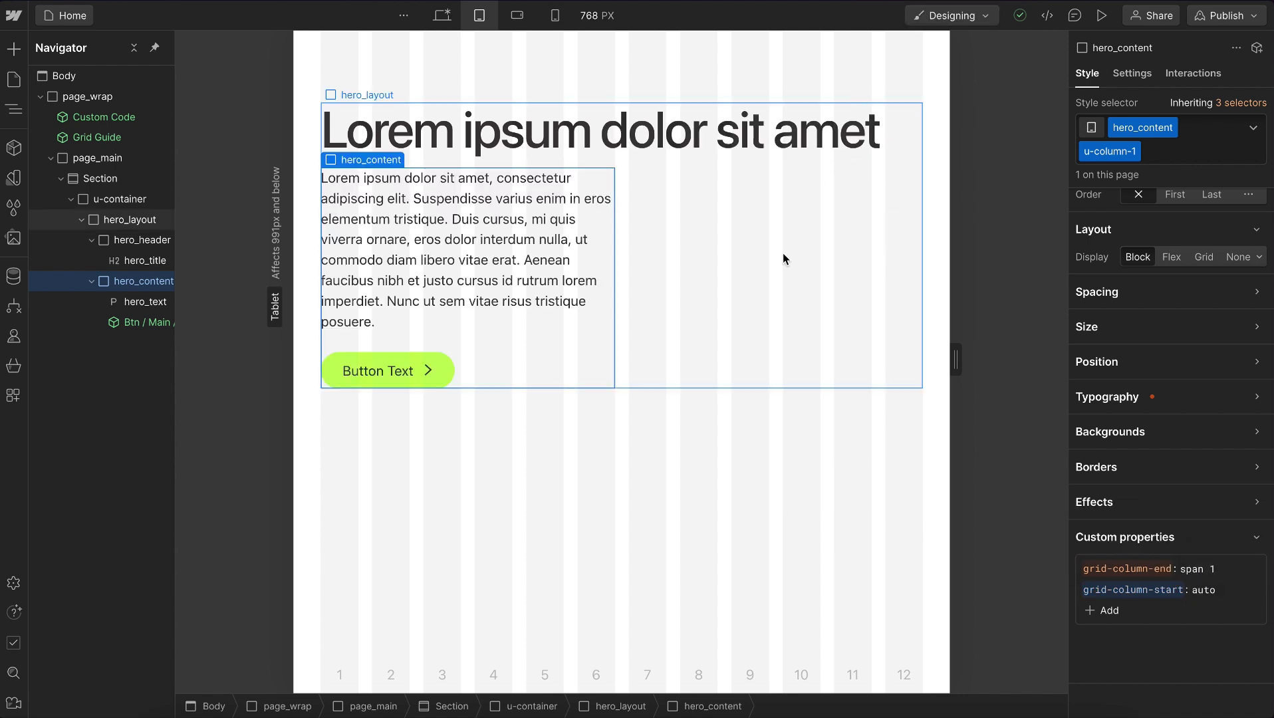
# Set hero_content's grid-column-end to span 2 on tablet and inspect the parent hero_layout
pyautogui.click(1210, 569)
pyautogui.press('BackSpace')
pyautogui.write('2')
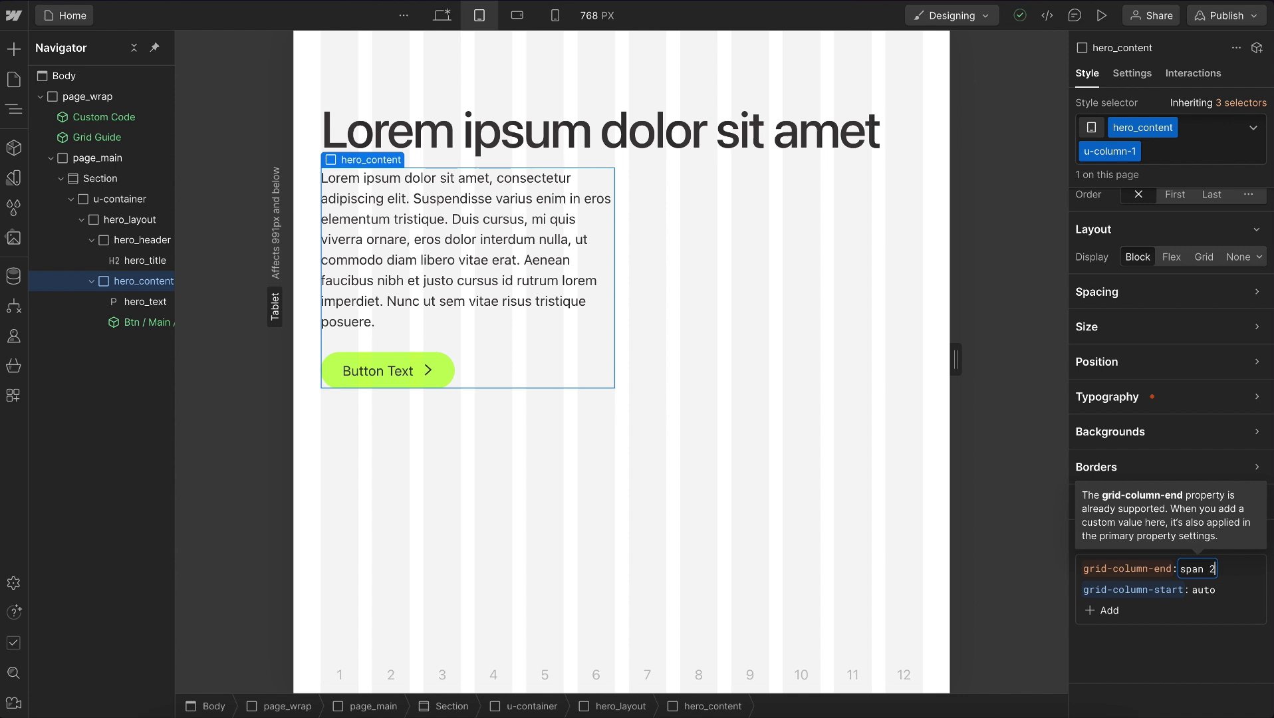
pyautogui.press('Return')
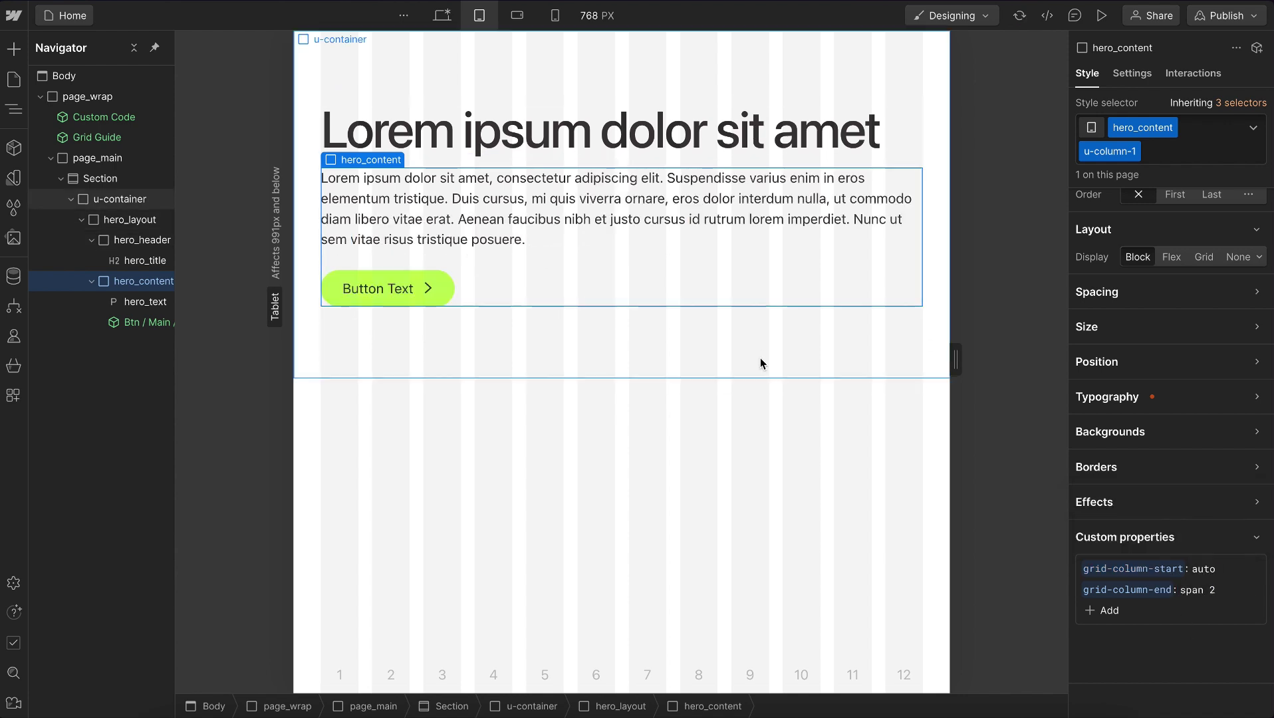
pyautogui.click(681, 163)
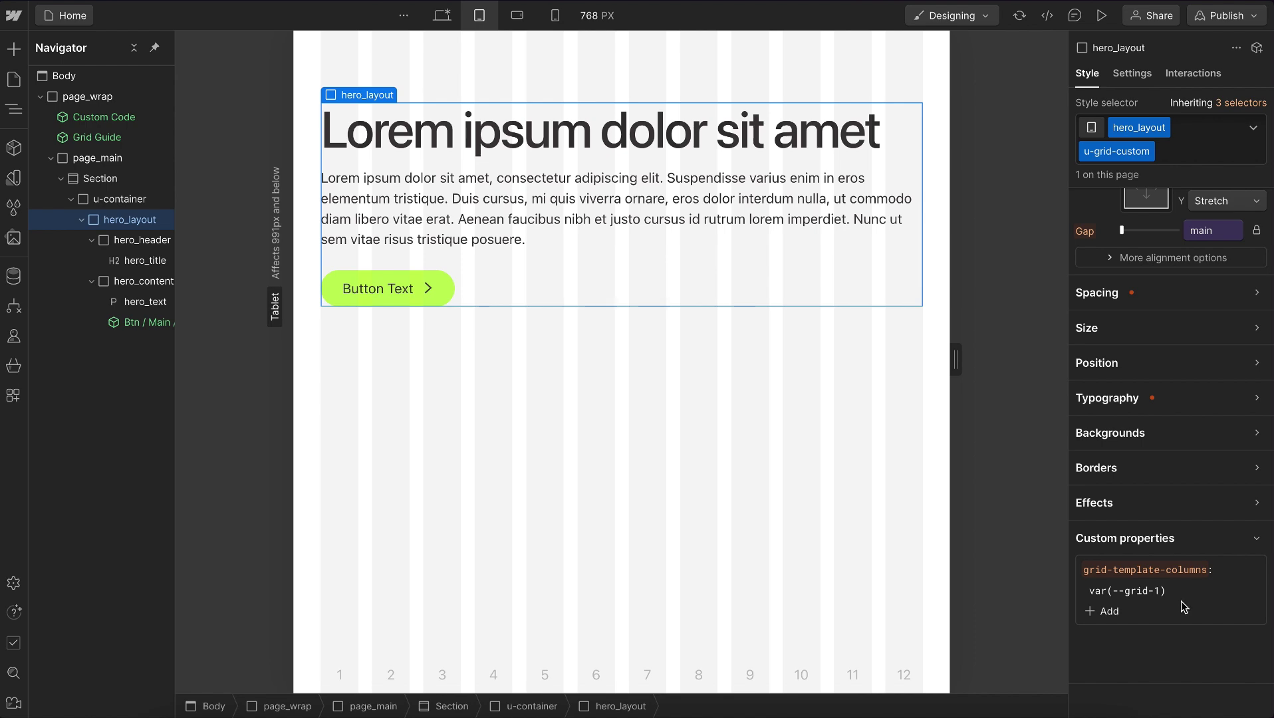
# Apply the u-grid-desktop class to hero_layout in place of u-grid-custom
pyautogui.click(1210, 134)
pyautogui.press('BackSpace')
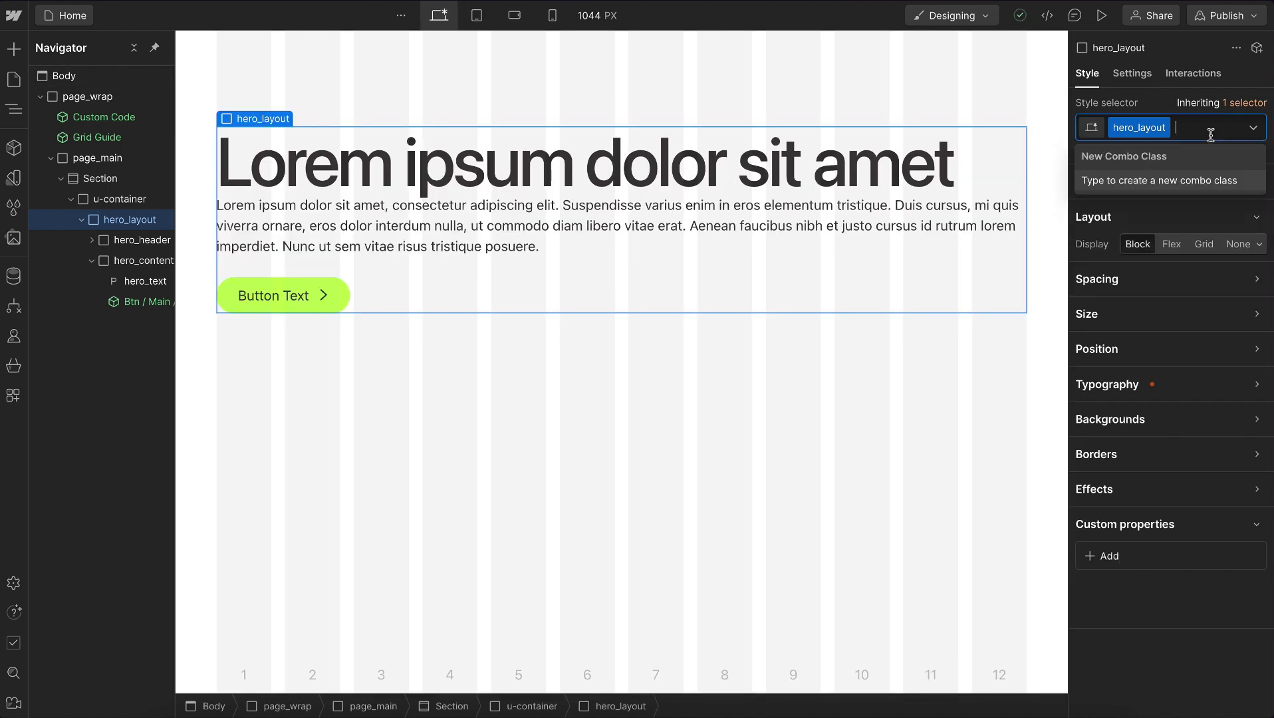
pyautogui.write('grid-')
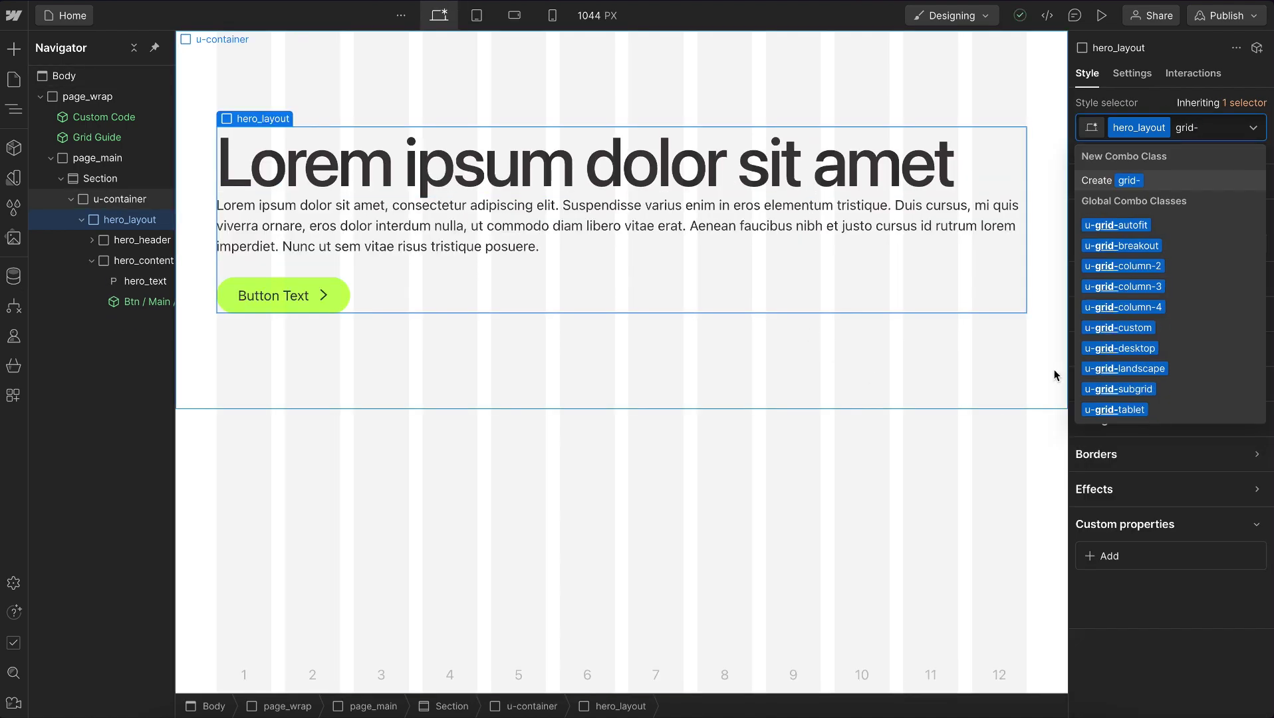
pyautogui.click(1171, 351)
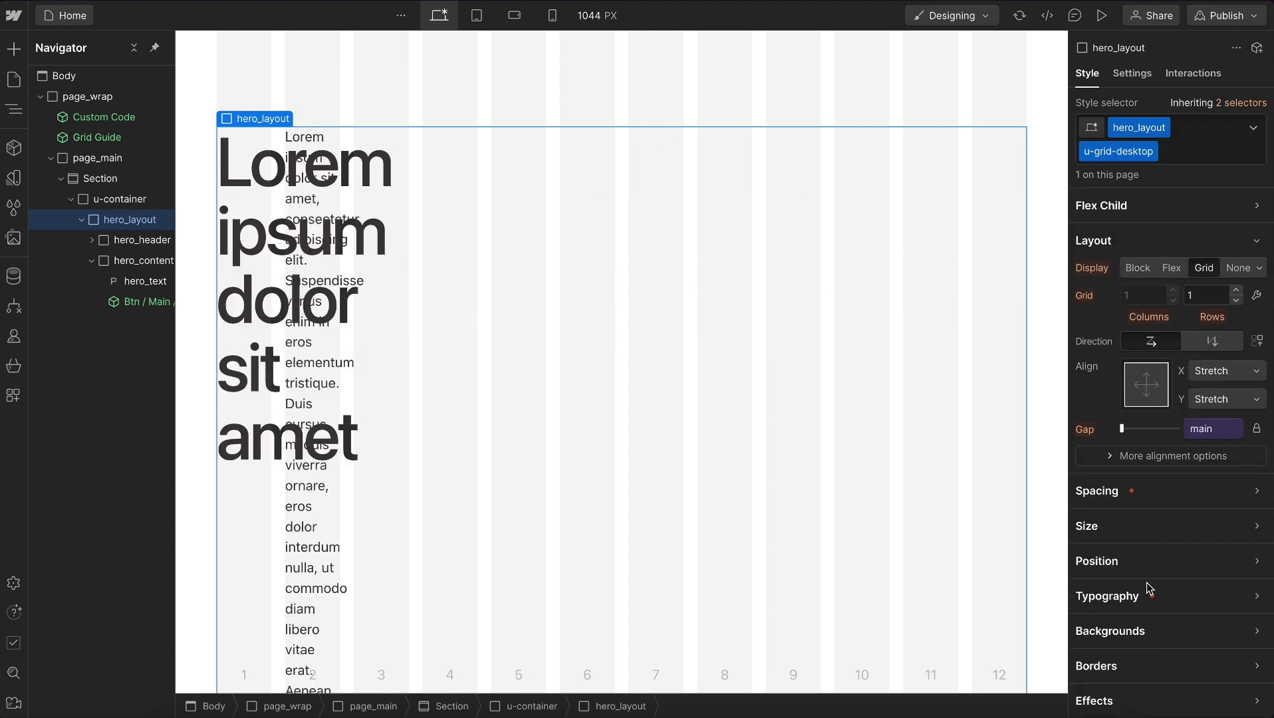
# Set the grid-template-columns custom property of hero_layout to var(--grid-6) on desktop
pyautogui.scroll(-3, 1141, 618)
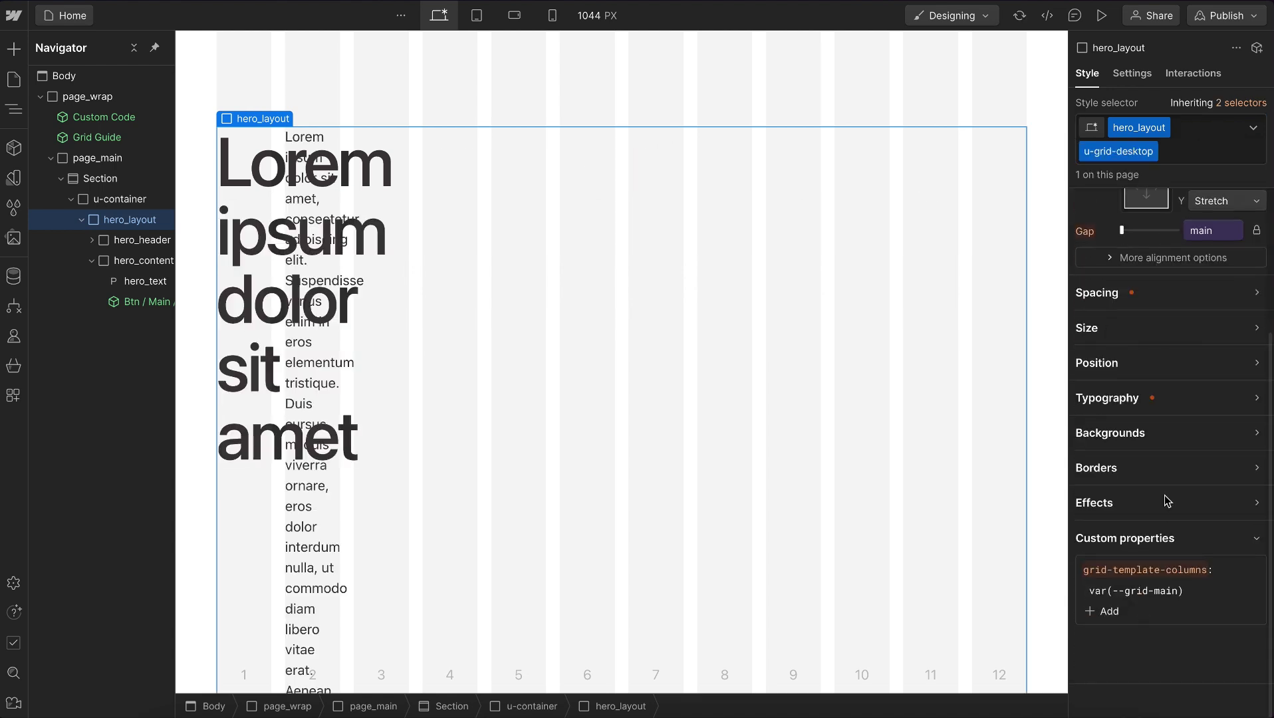
pyautogui.scroll(-4, 527, 327)
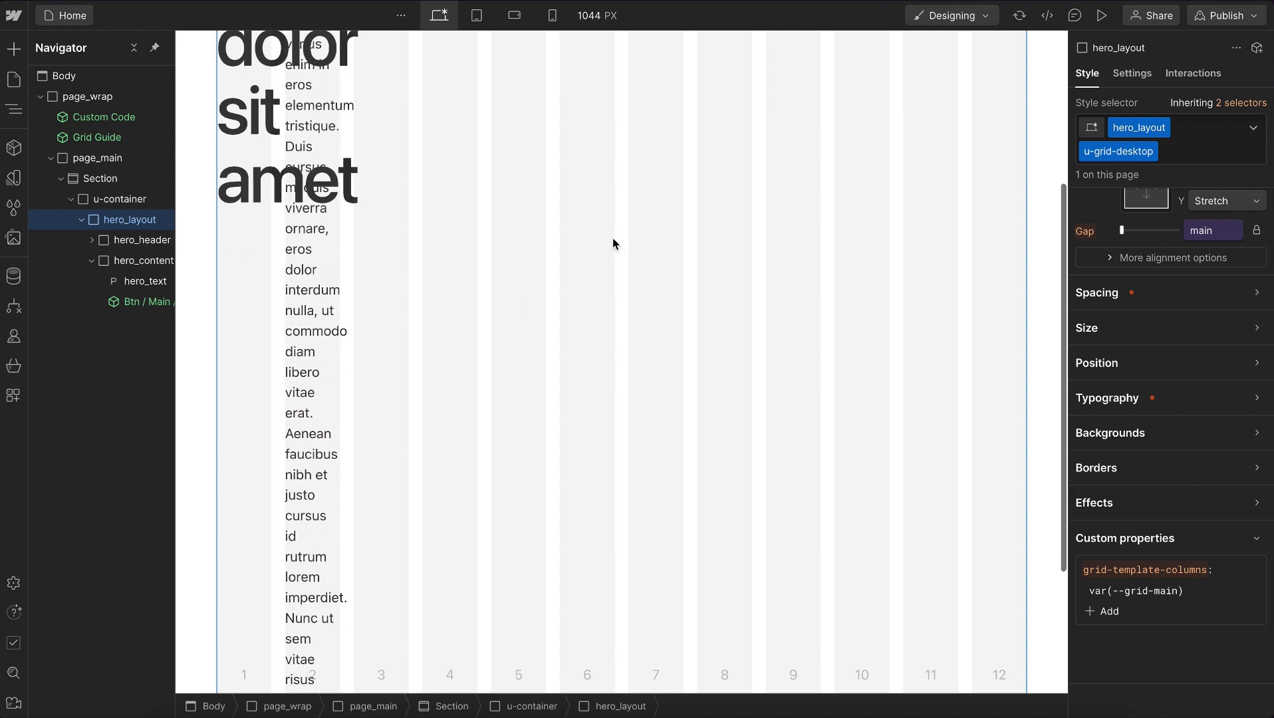
pyautogui.click(1166, 592)
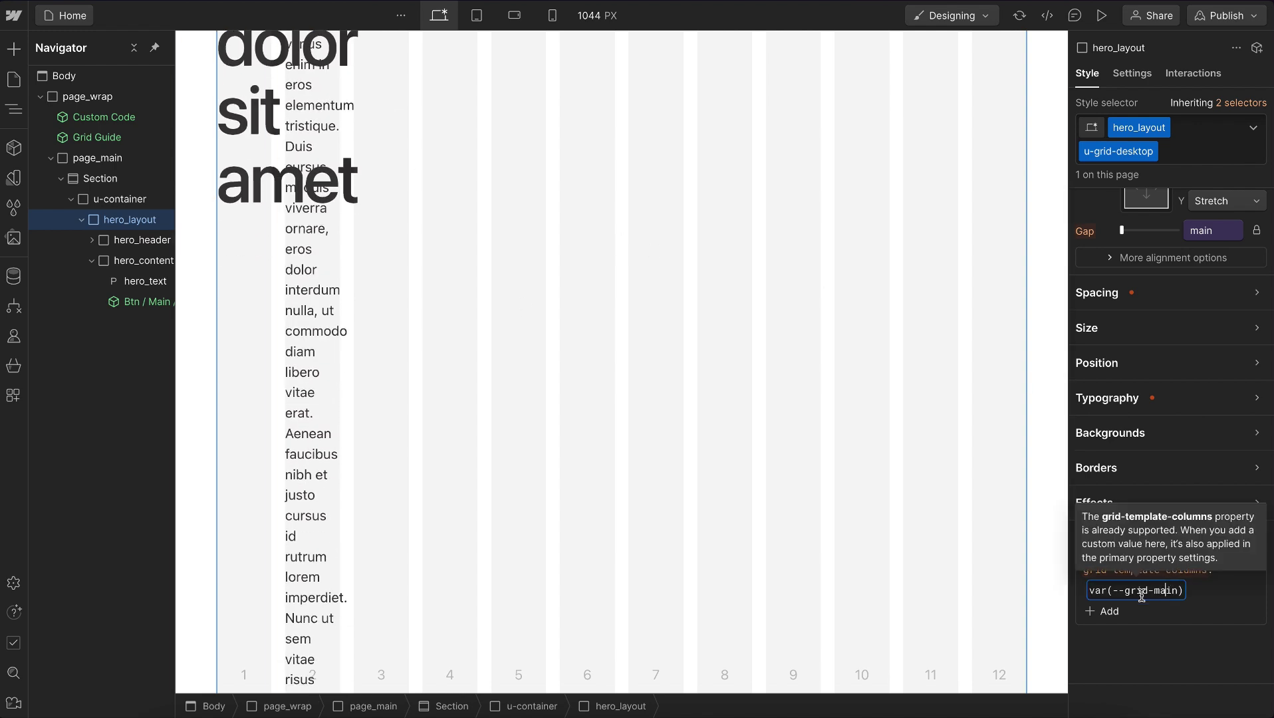
pyautogui.doubleClick(1164, 591)
pyautogui.write('6')
pyautogui.press('Return')
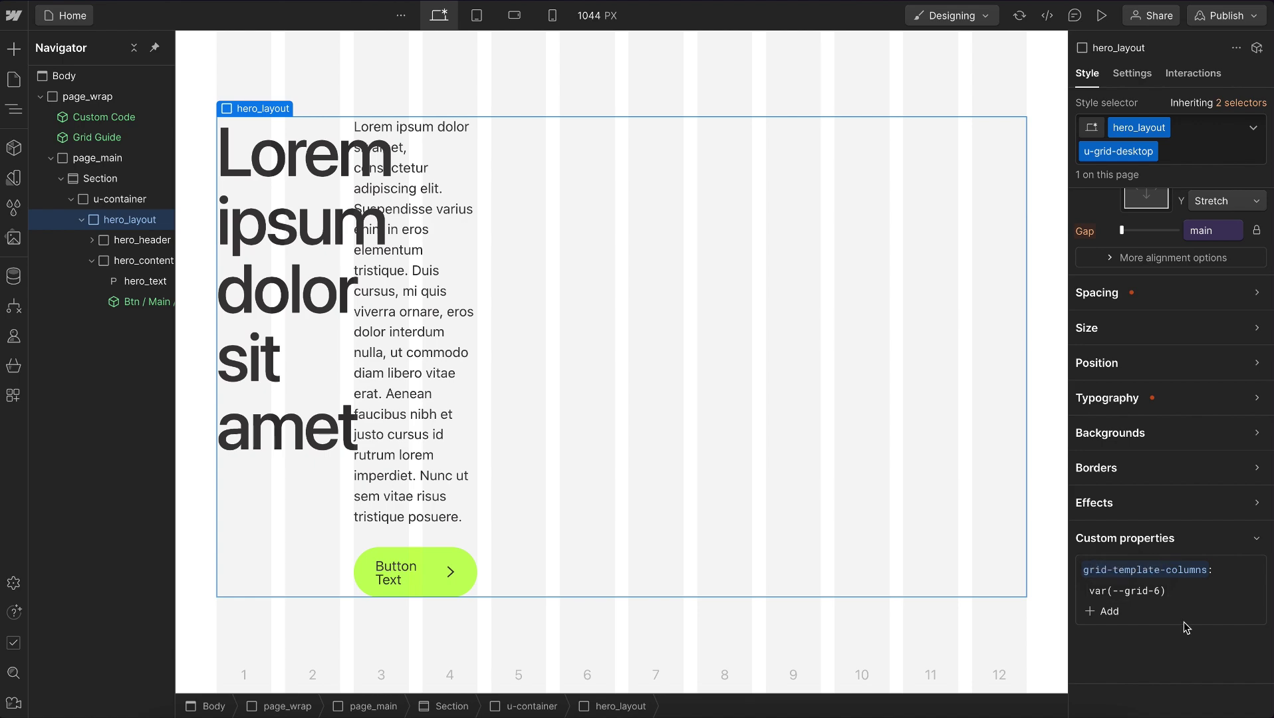
# Add the u-column-3 class to hero_header
pyautogui.click(142, 240)
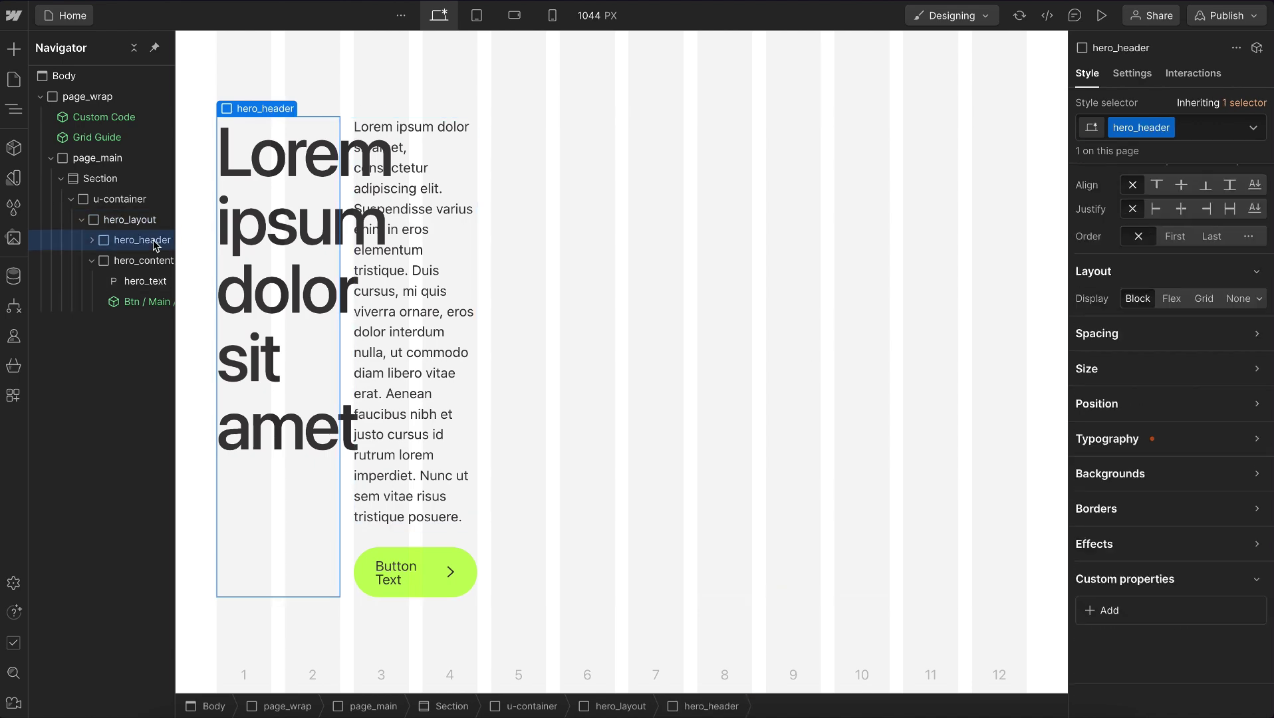
pyautogui.hotkey('ctrl', 'Return')
pyautogui.write('col-3')
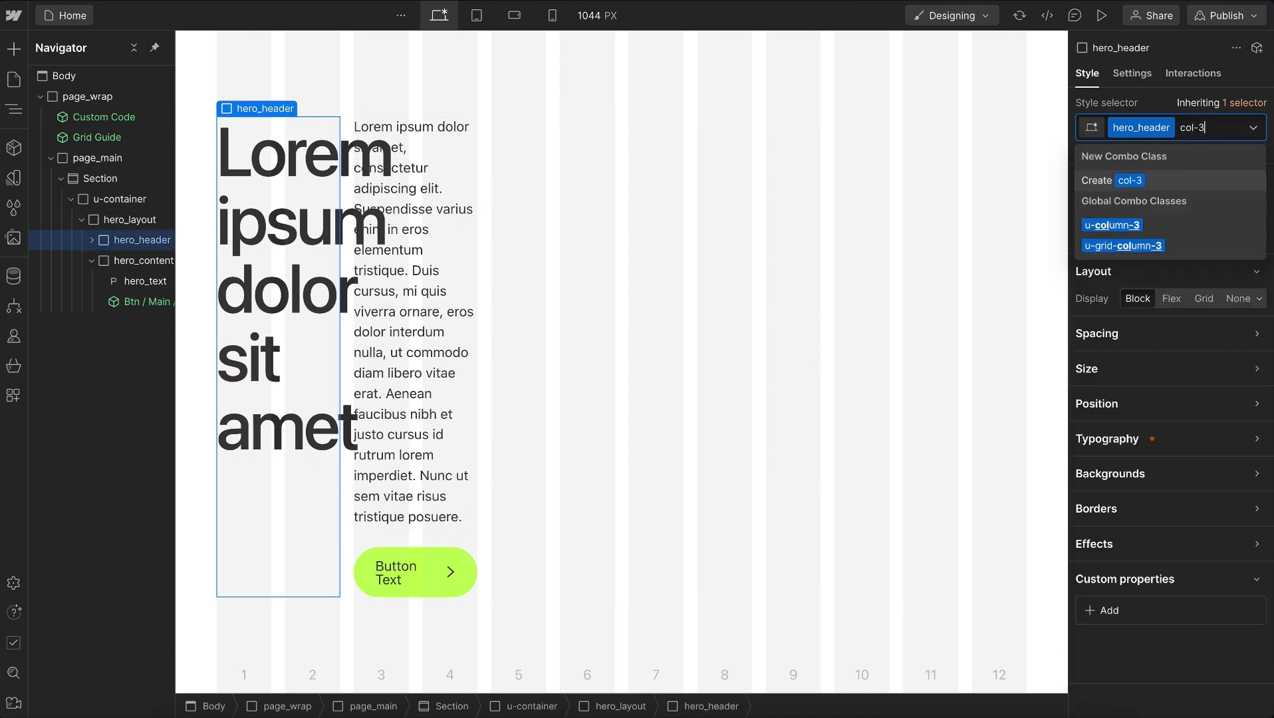
pyautogui.press('Return')
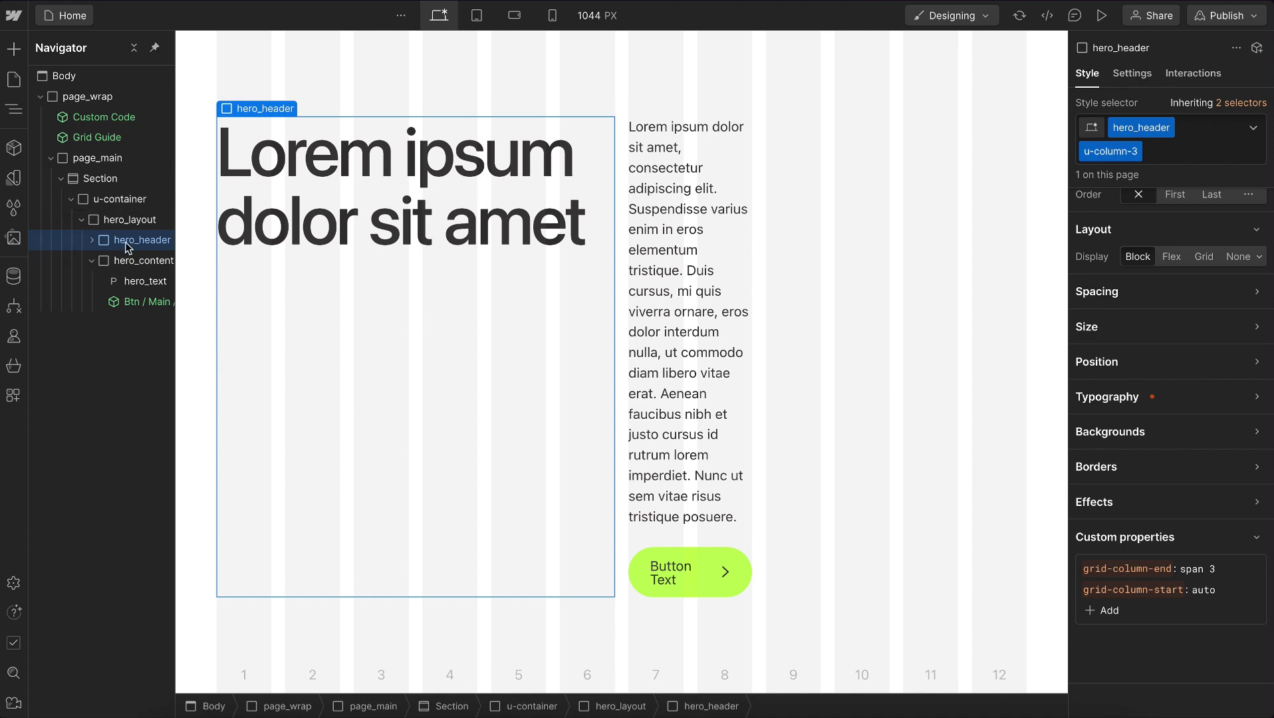
# Add the u-column-2 class to hero_content on desktop
pyautogui.click(142, 260)
pyautogui.hotkey('ctrl', 'Return')
pyautogui.write('column-')
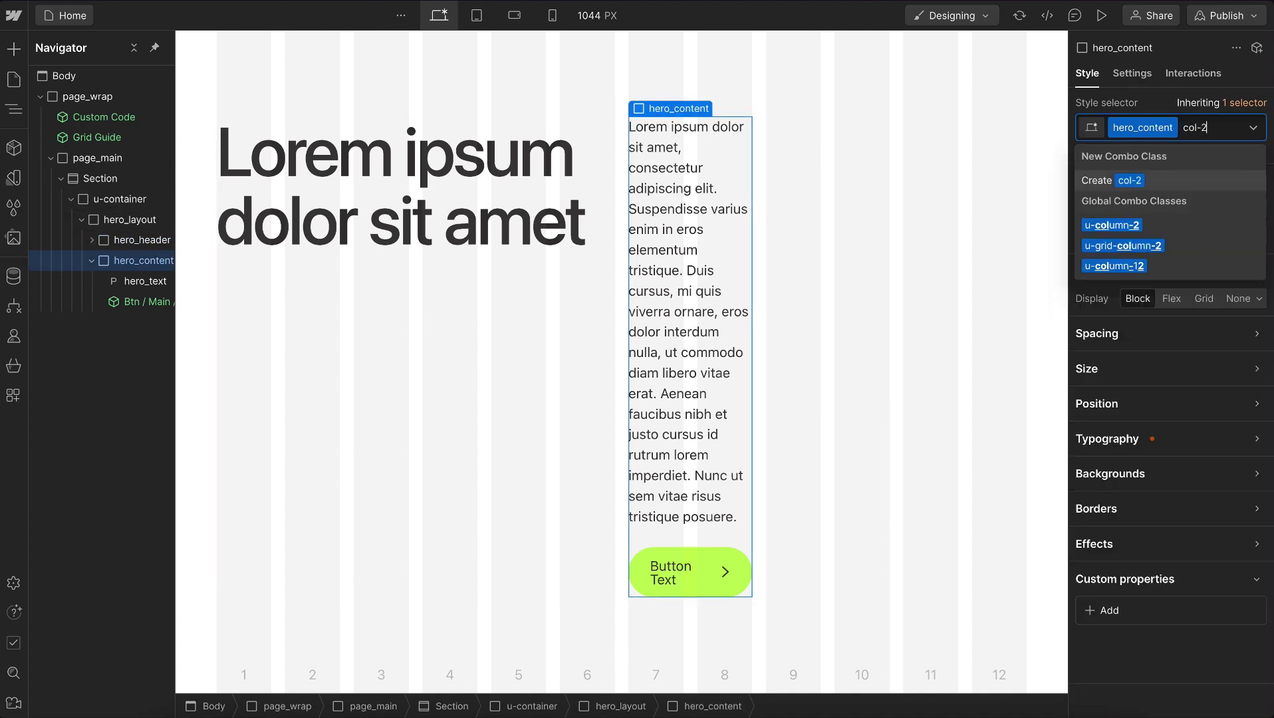
pyautogui.write('2')
pyautogui.press('Return')
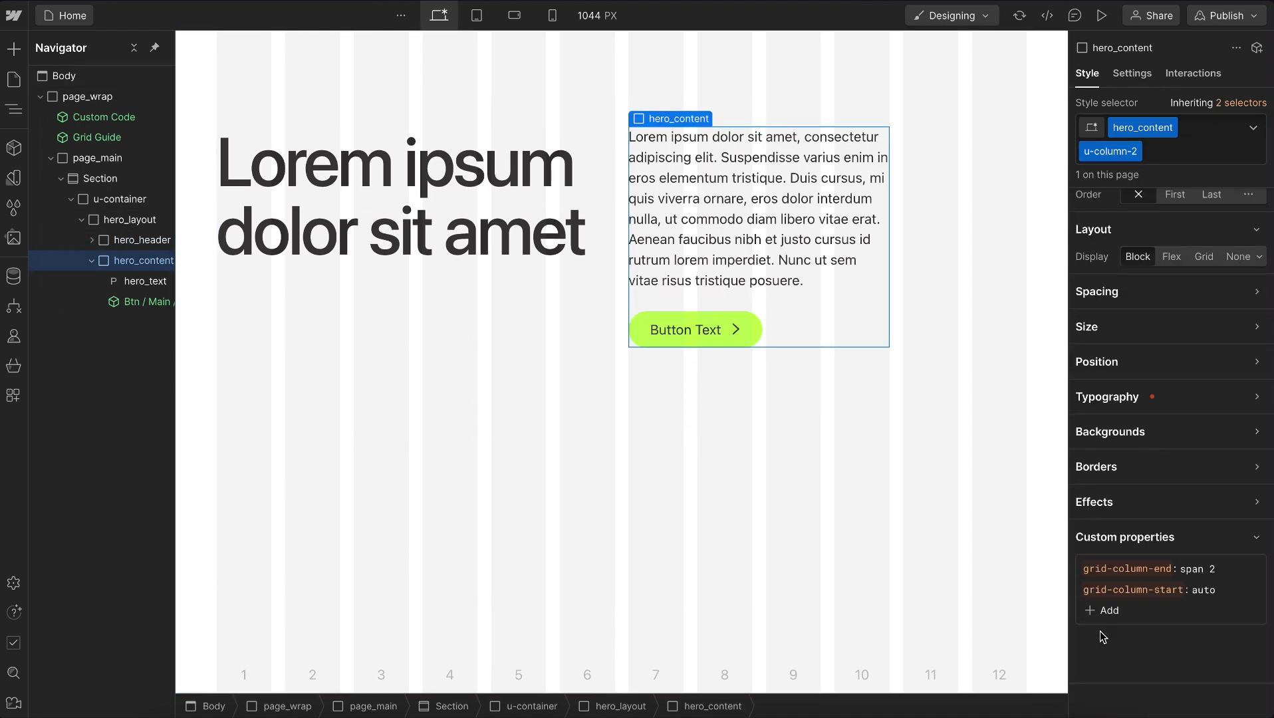
# Try starting hero_content at column 5 by setting its grid-column-start custom property to 5
pyautogui.click(1204, 591)
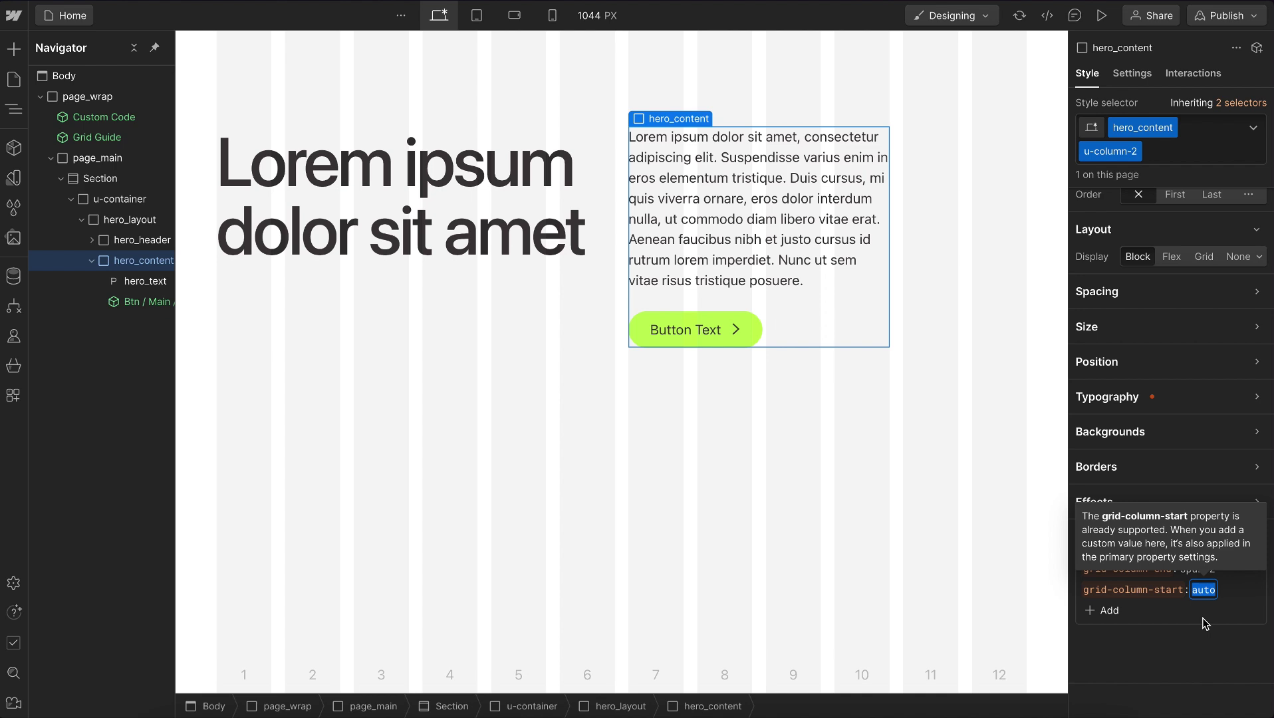
pyautogui.write('5')
pyautogui.press('Return')
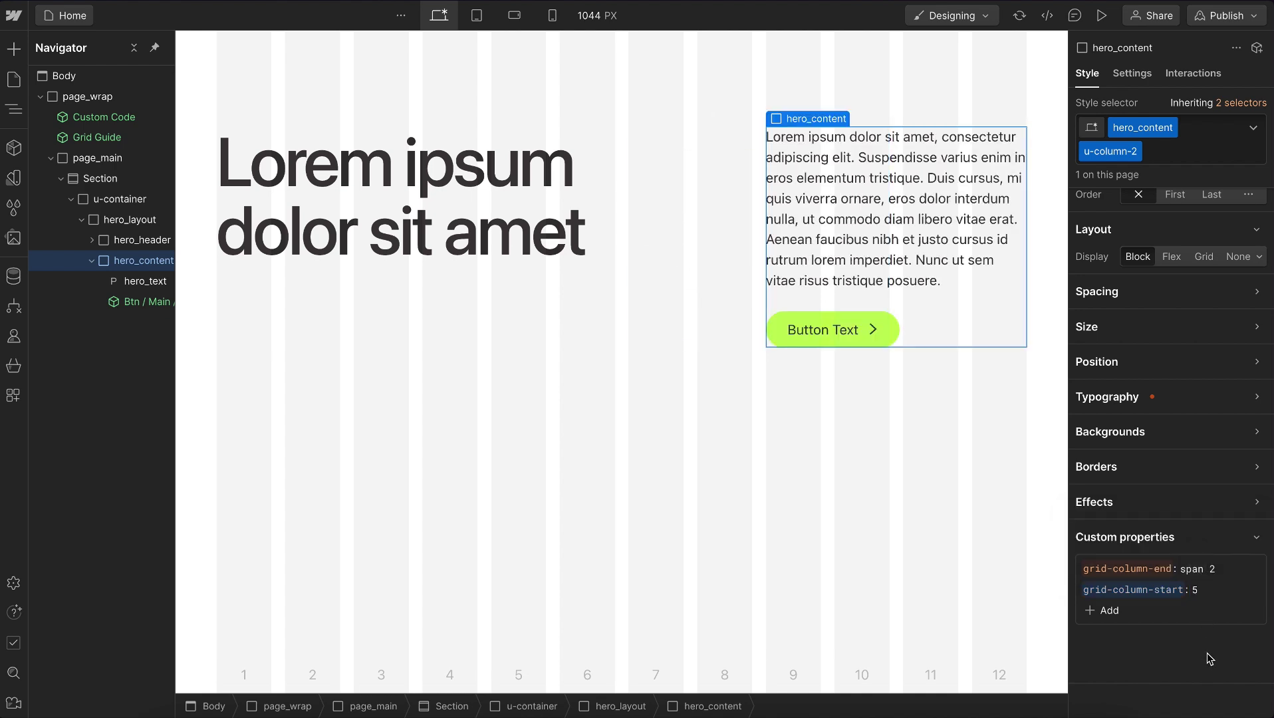
pyautogui.click(582, 125)
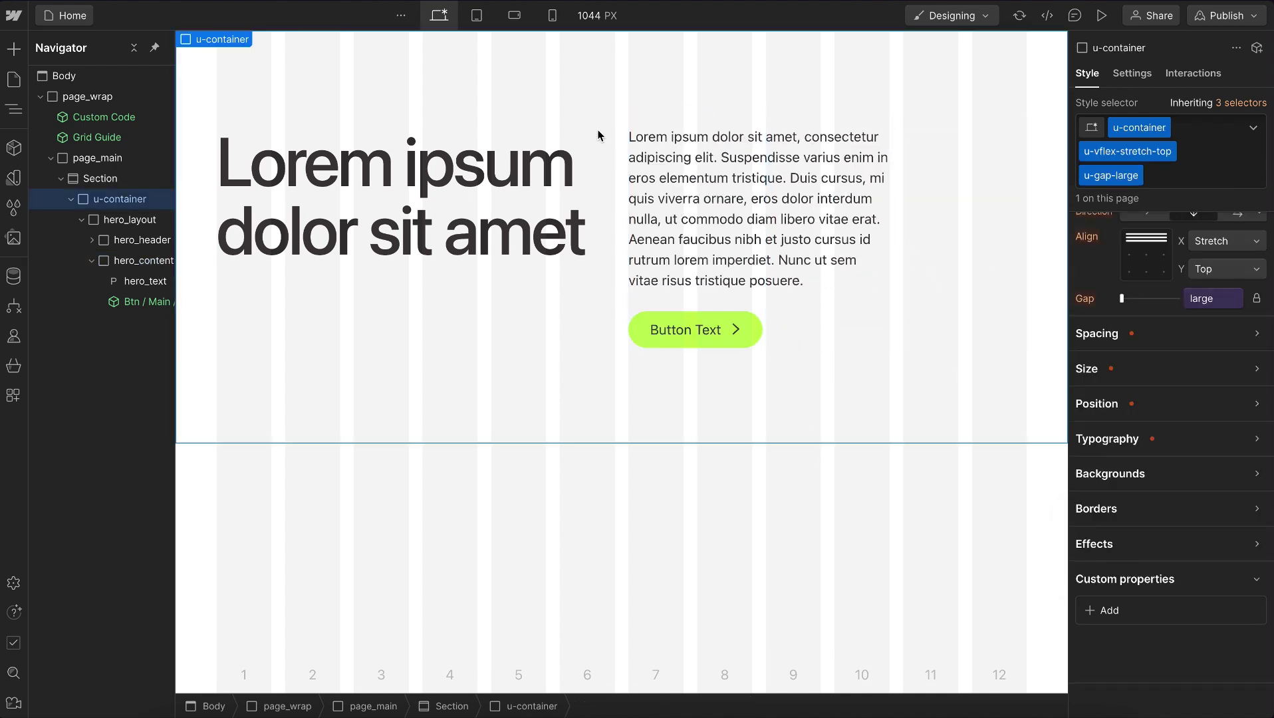
# Compare hero_layout on desktop and tablet, and inspect the hero_header and hero_content column properties on tablet
pyautogui.click(957, 253)
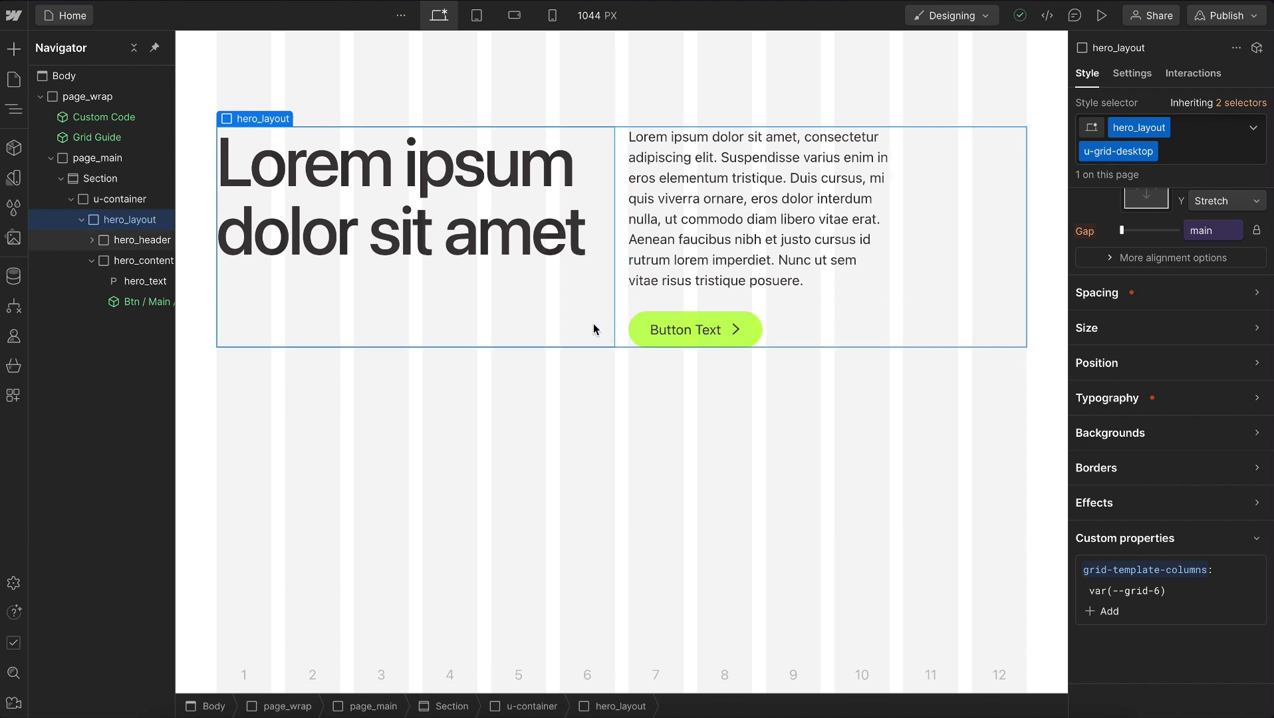
pyautogui.scroll(3, 1169, 394)
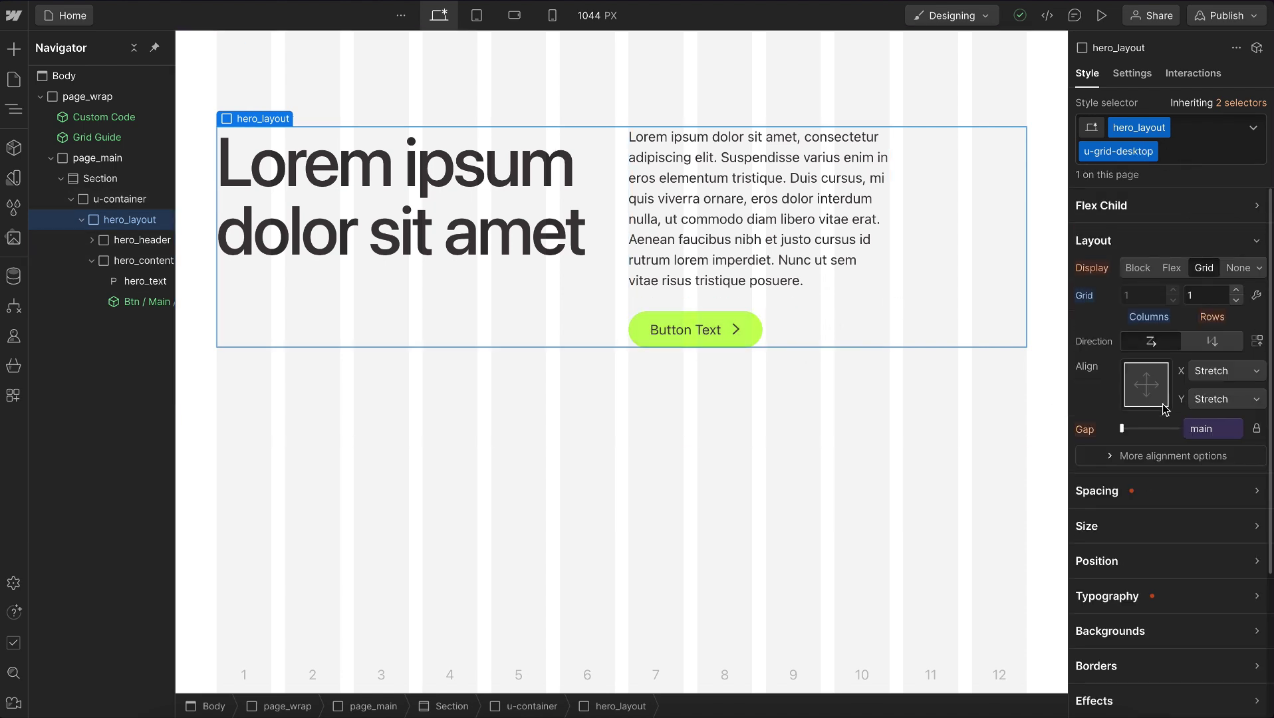
pyautogui.click(477, 16)
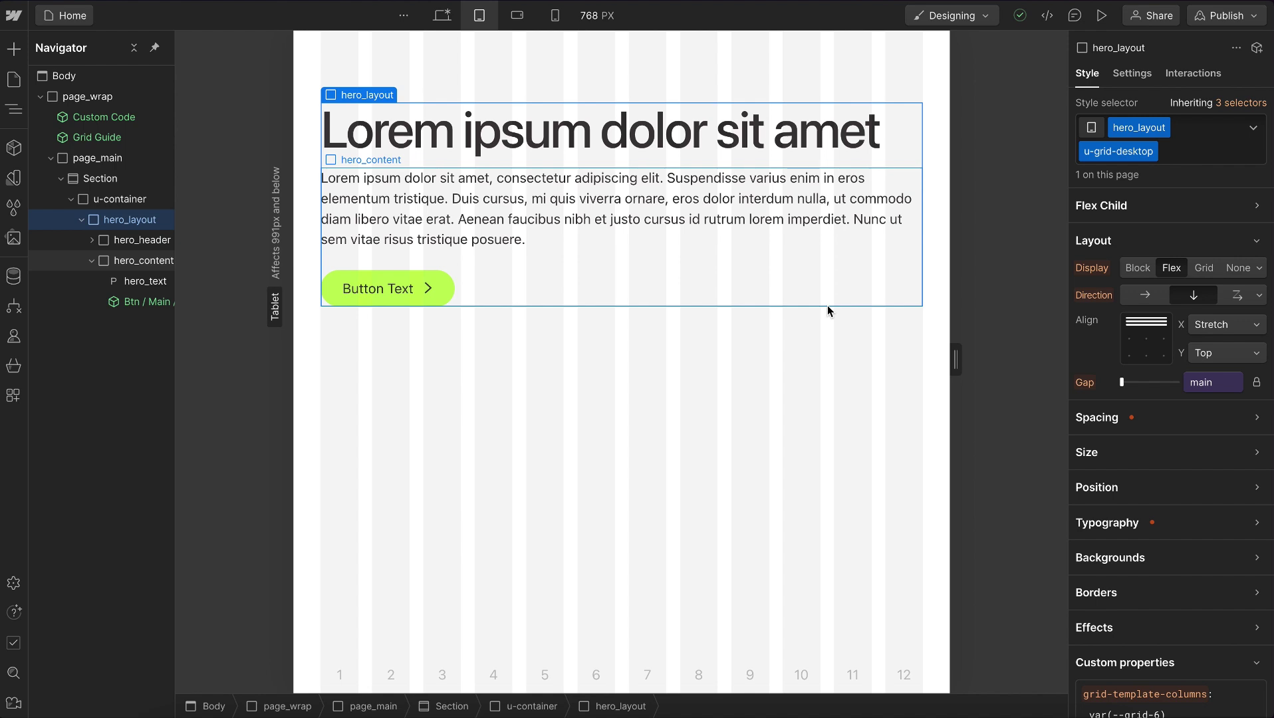
pyautogui.click(153, 243)
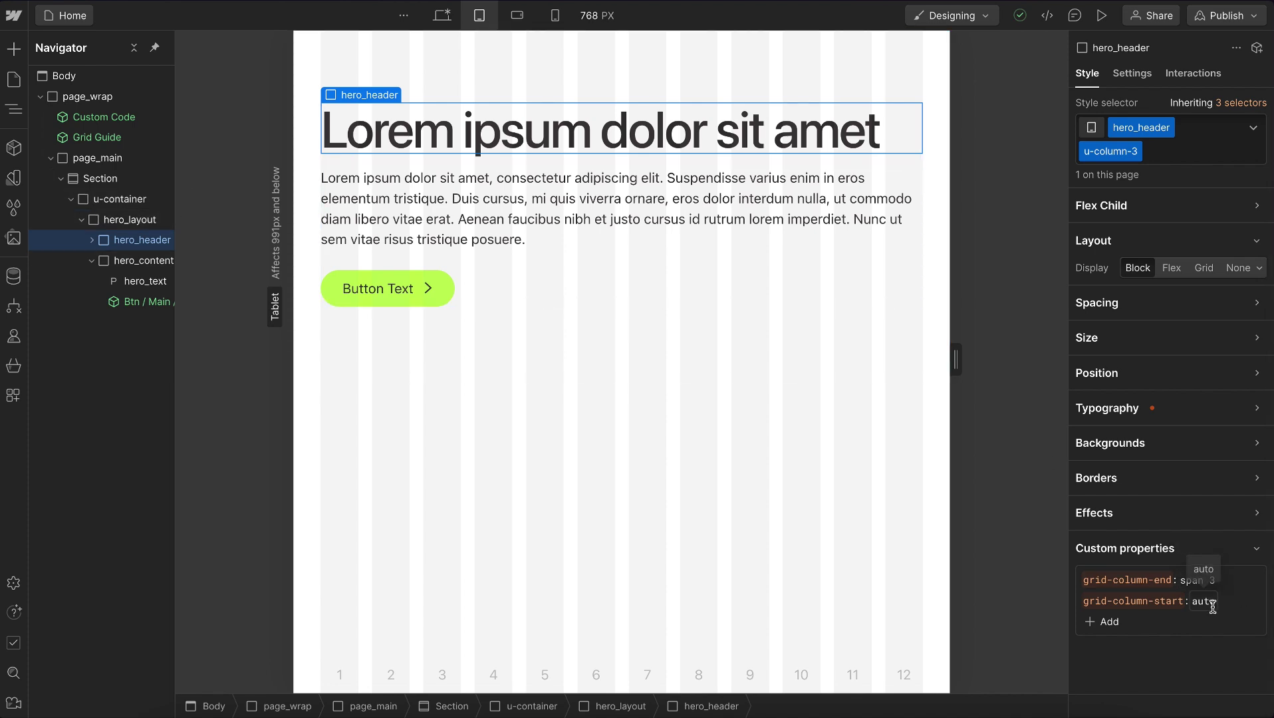
pyautogui.click(140, 260)
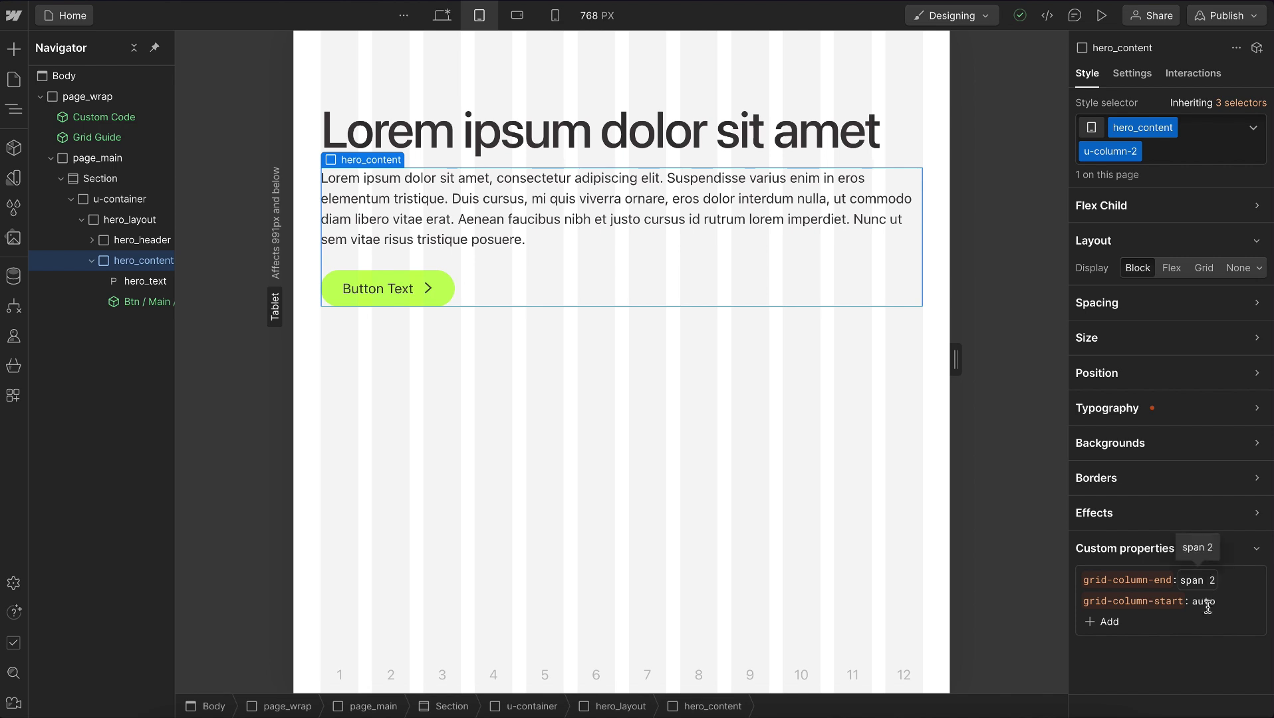
pyautogui.click(129, 219)
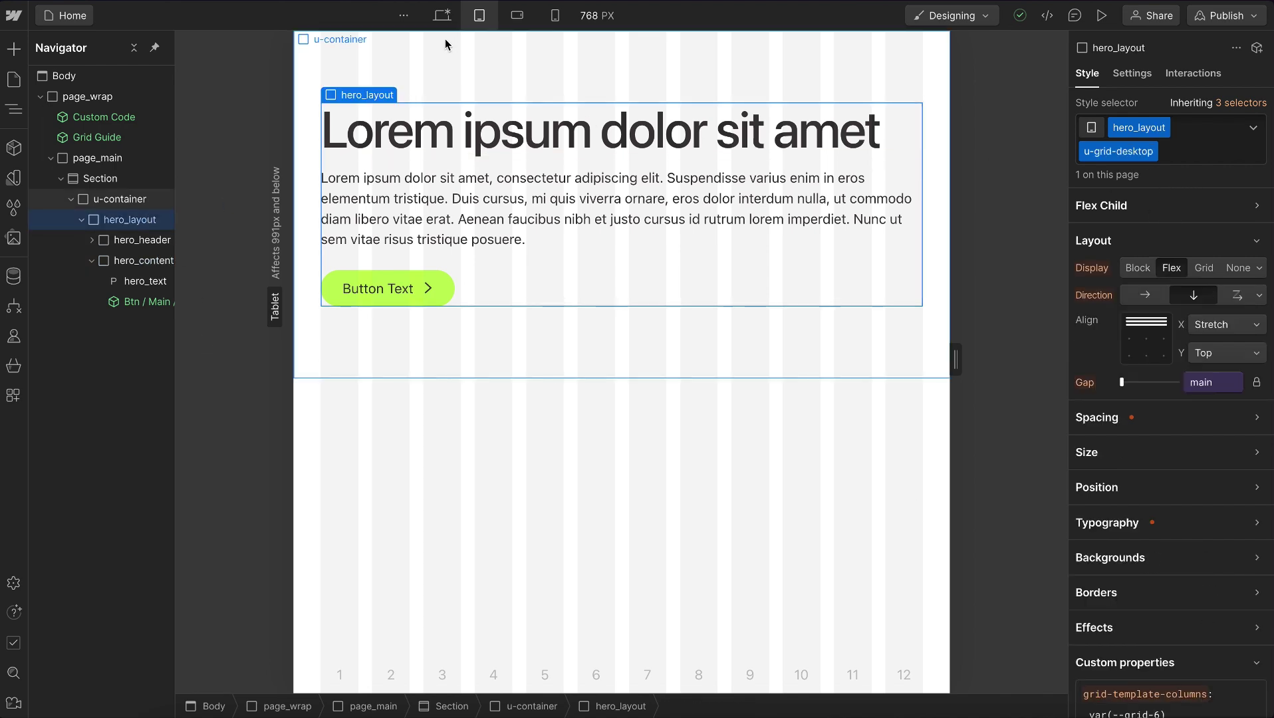
# Replace the u-grid-desktop class on hero_layout with u-grid-tablet and check the layout on tablet
pyautogui.click(441, 15)
pyautogui.doubleClick(1137, 153)
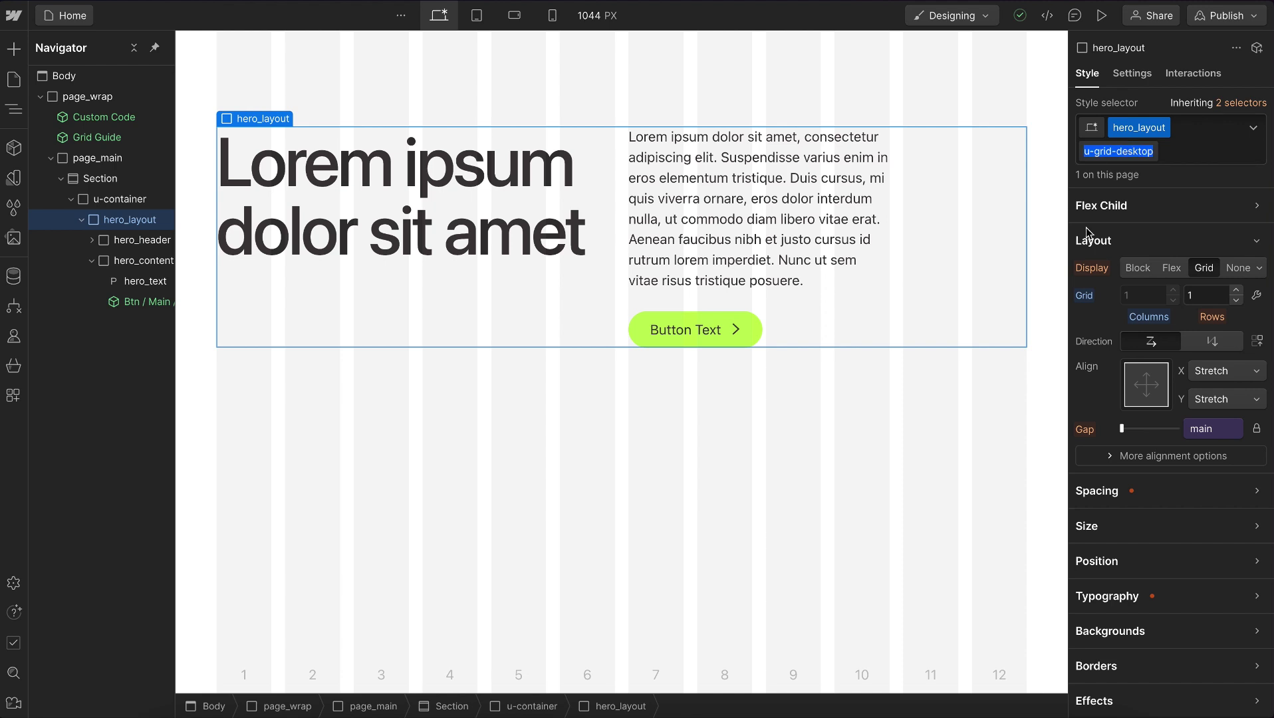
pyautogui.press('BackSpace')
pyautogui.press('BackSpace')
pyautogui.press('BackSpace')
pyautogui.press('BackSpace')
pyautogui.press('BackSpace')
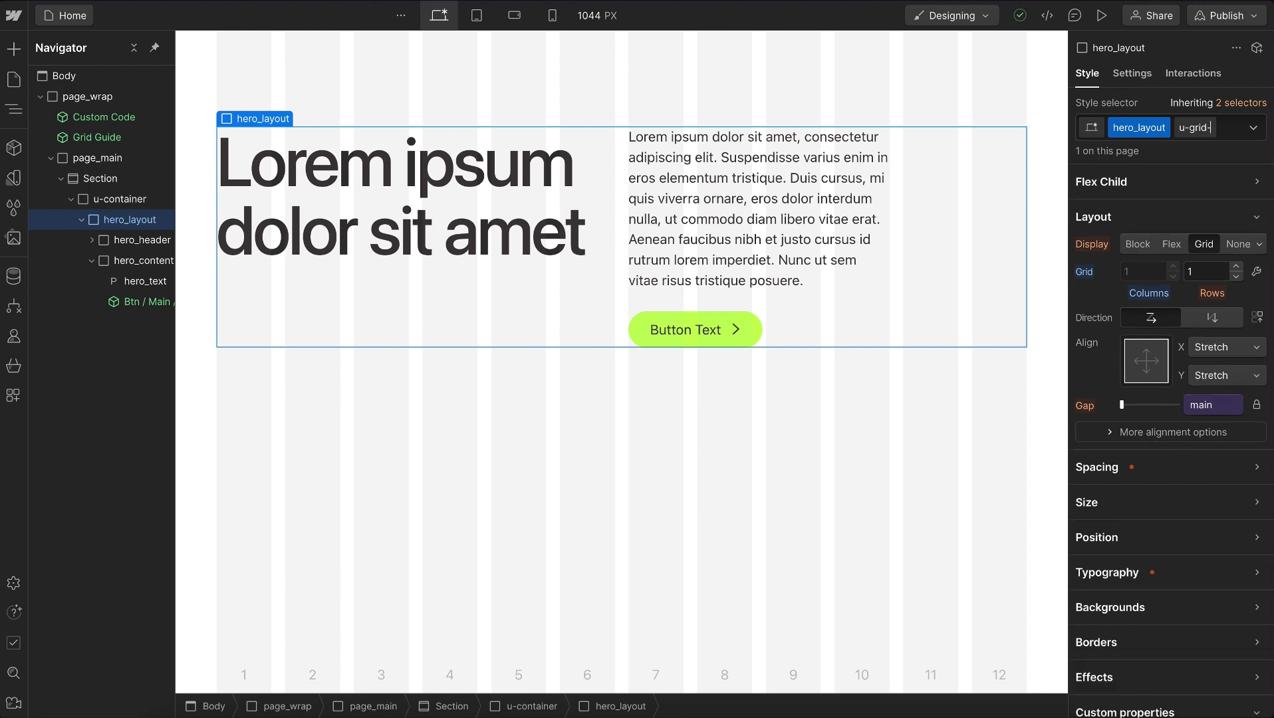
pyautogui.write('tab')
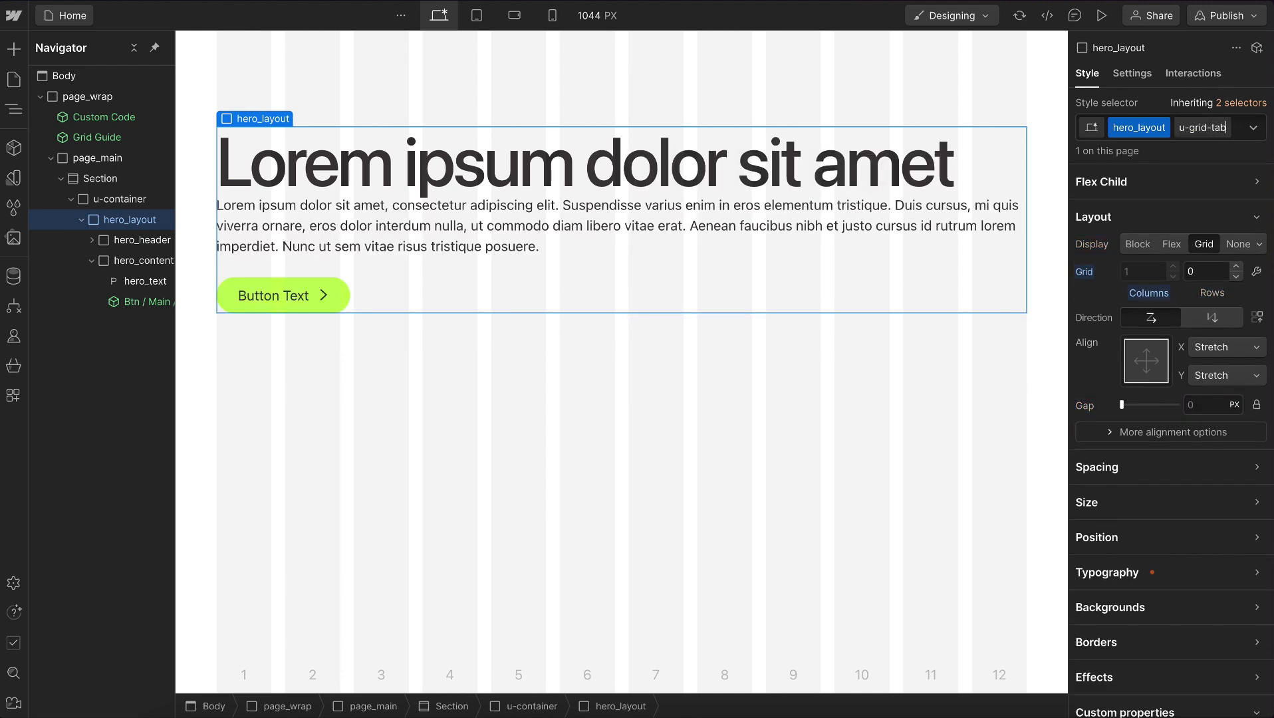
pyautogui.press('Return')
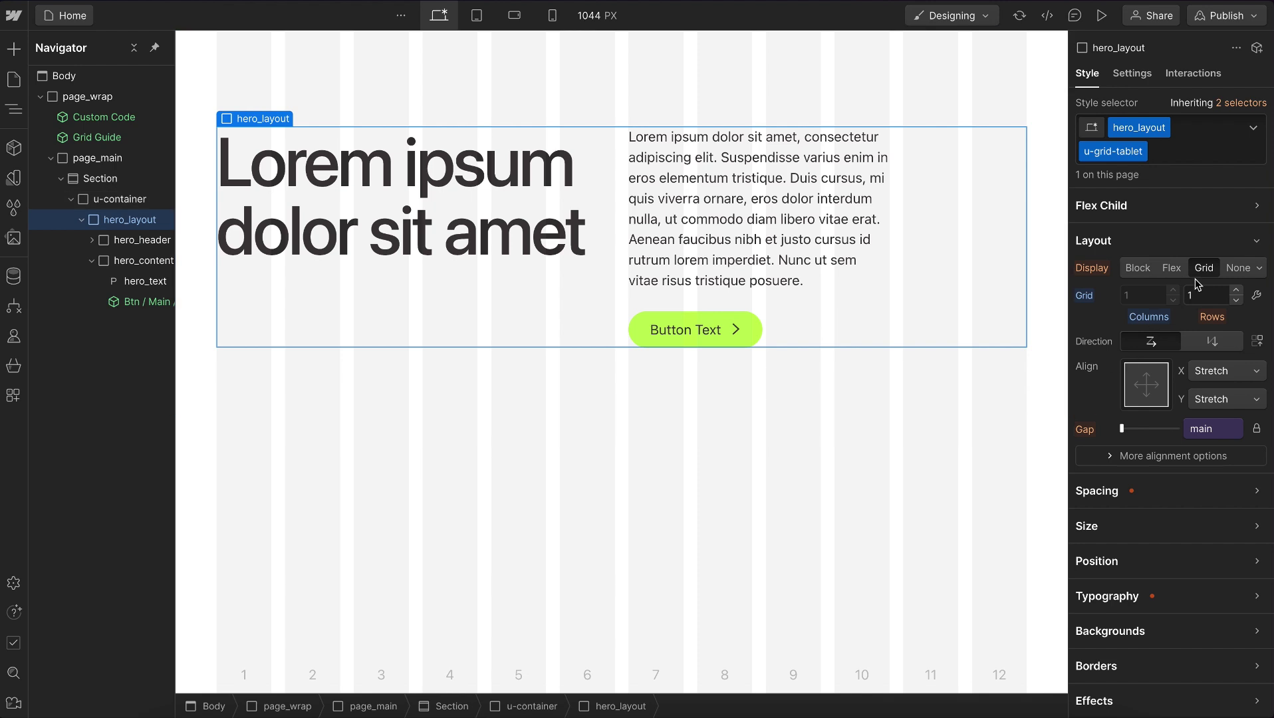
pyautogui.click(476, 25)
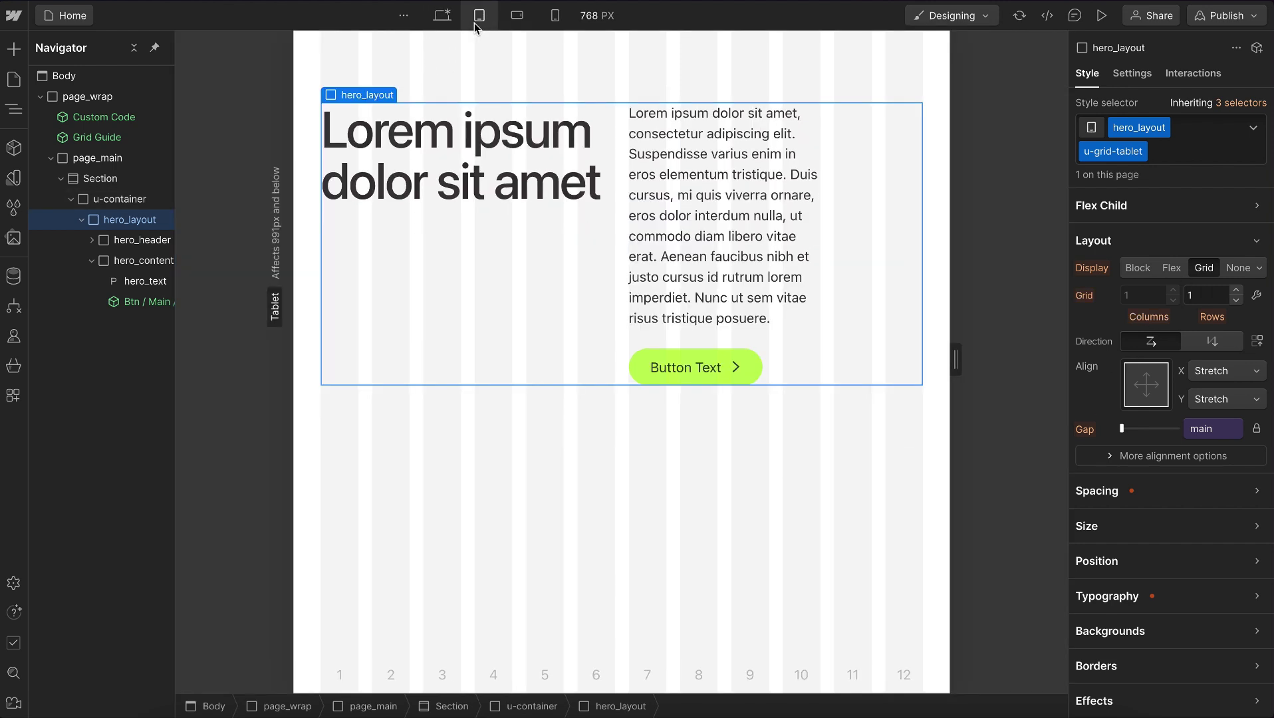
# Replace the u-grid-tablet class on hero_layout with u-grid-landscape
pyautogui.click(518, 20)
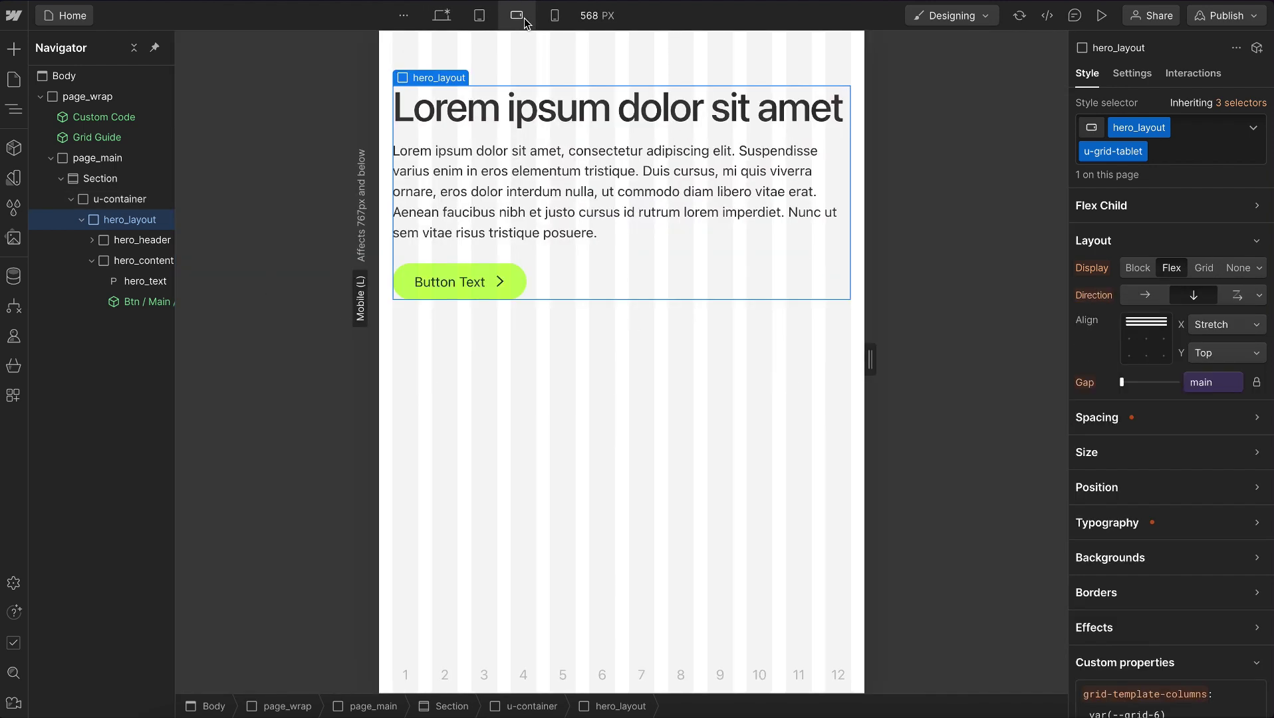
pyautogui.click(1111, 144)
pyautogui.press('BackSpace')
pyautogui.press('BackSpace')
pyautogui.press('BackSpace')
pyautogui.press('BackSpace')
pyautogui.press('BackSpace')
pyautogui.press('BackSpace')
pyautogui.press('BackSpace')
pyautogui.press('Return')
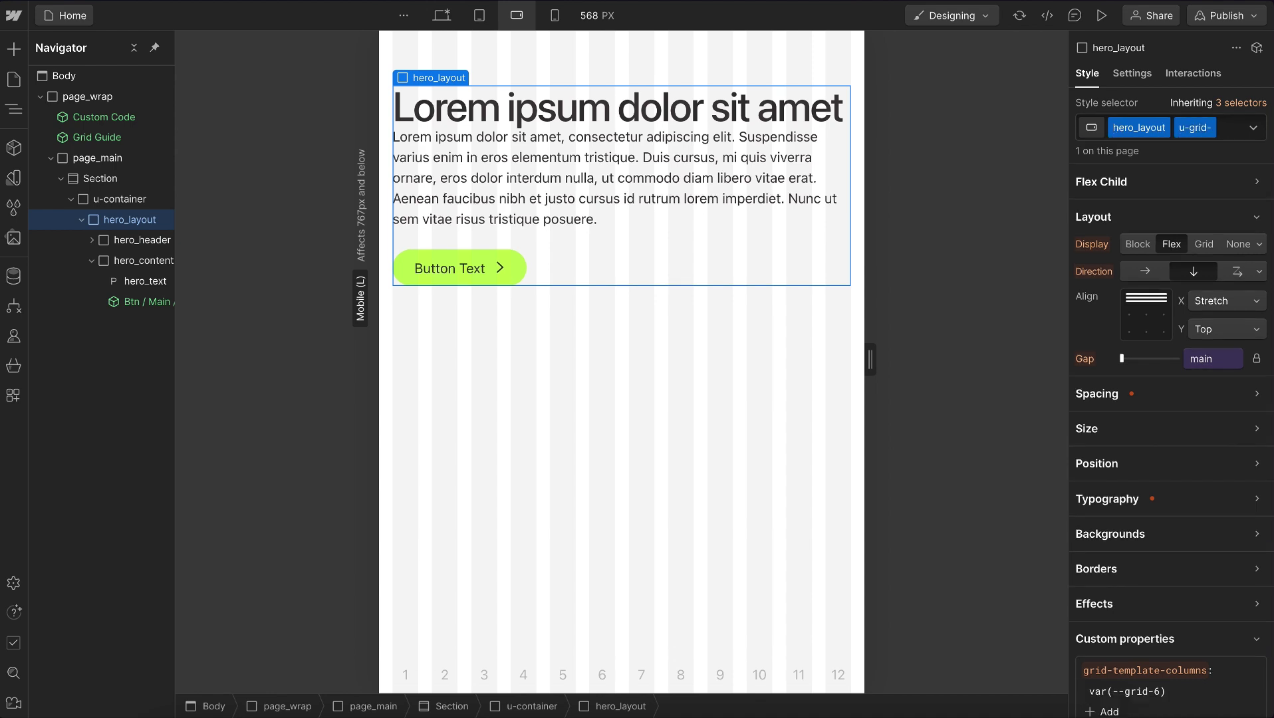
pyautogui.click(1203, 126)
pyautogui.click(1191, 147)
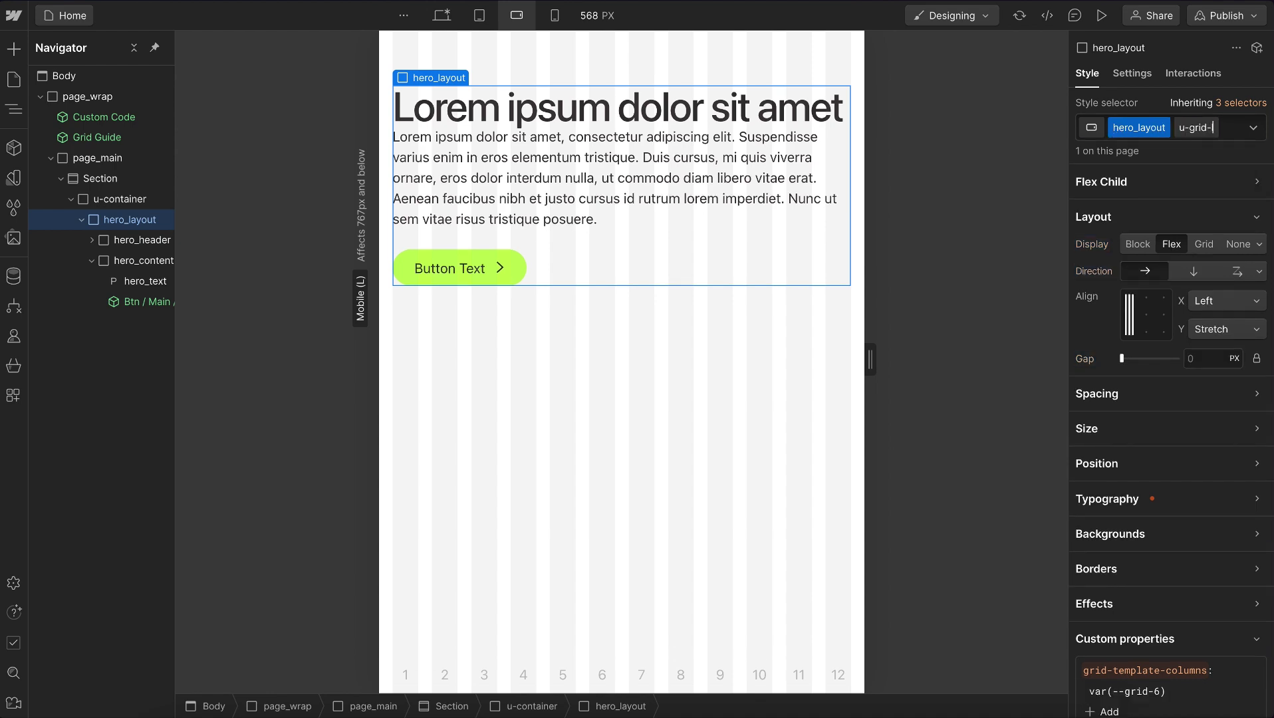
pyautogui.write('landscape')
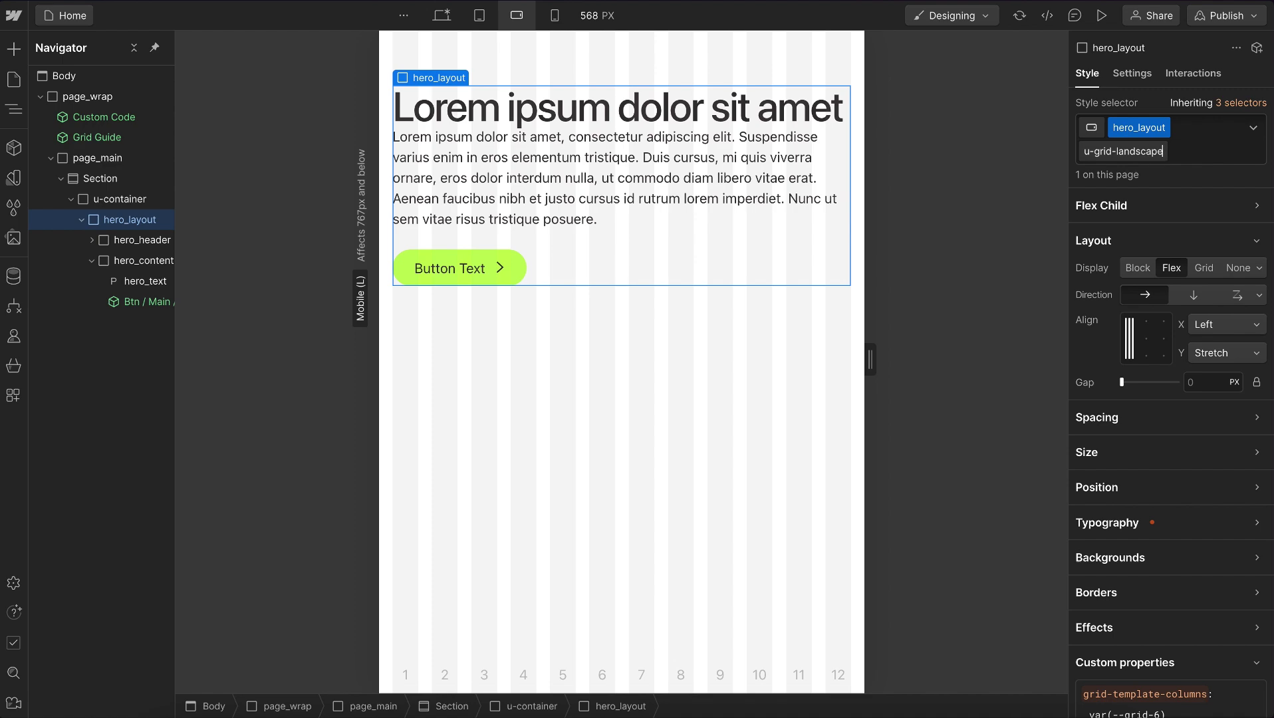
pyautogui.press('Return')
# Examine how hero_layout behaves on the desktop, tablet, mobile landscape and mobile portrait breakpoints
pyautogui.click(442, 14)
pyautogui.click(479, 15)
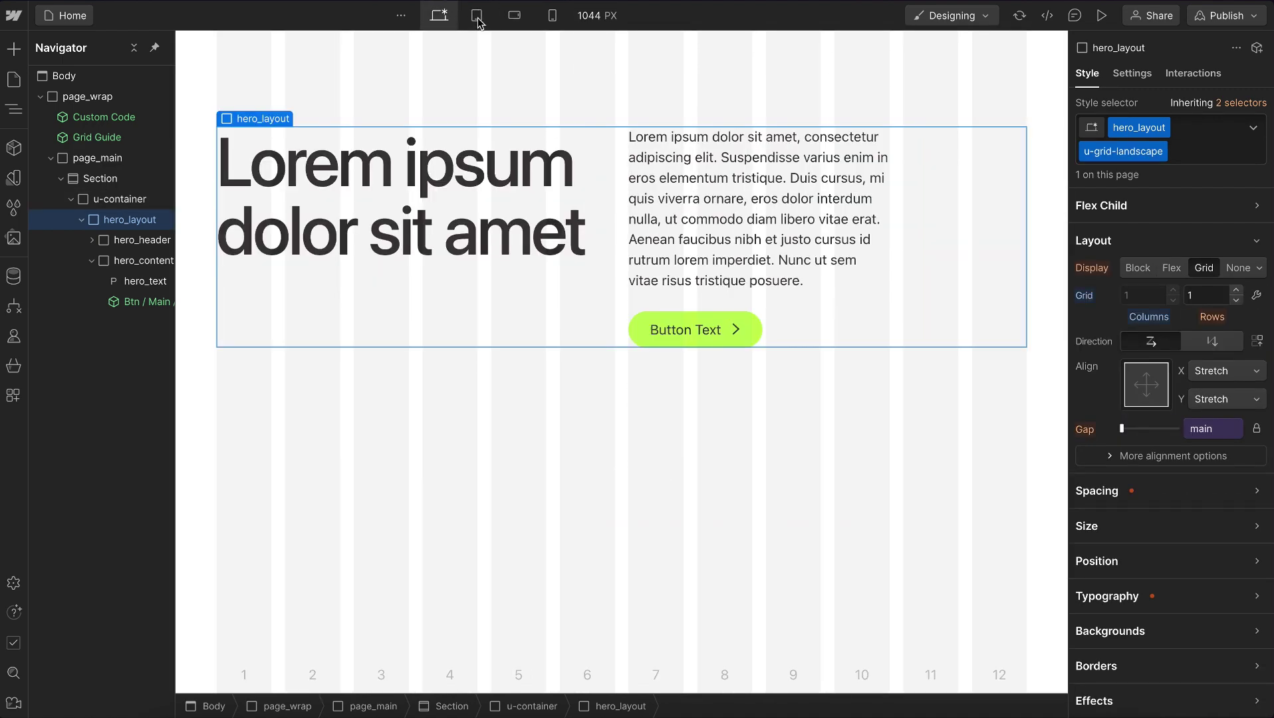
pyautogui.click(517, 16)
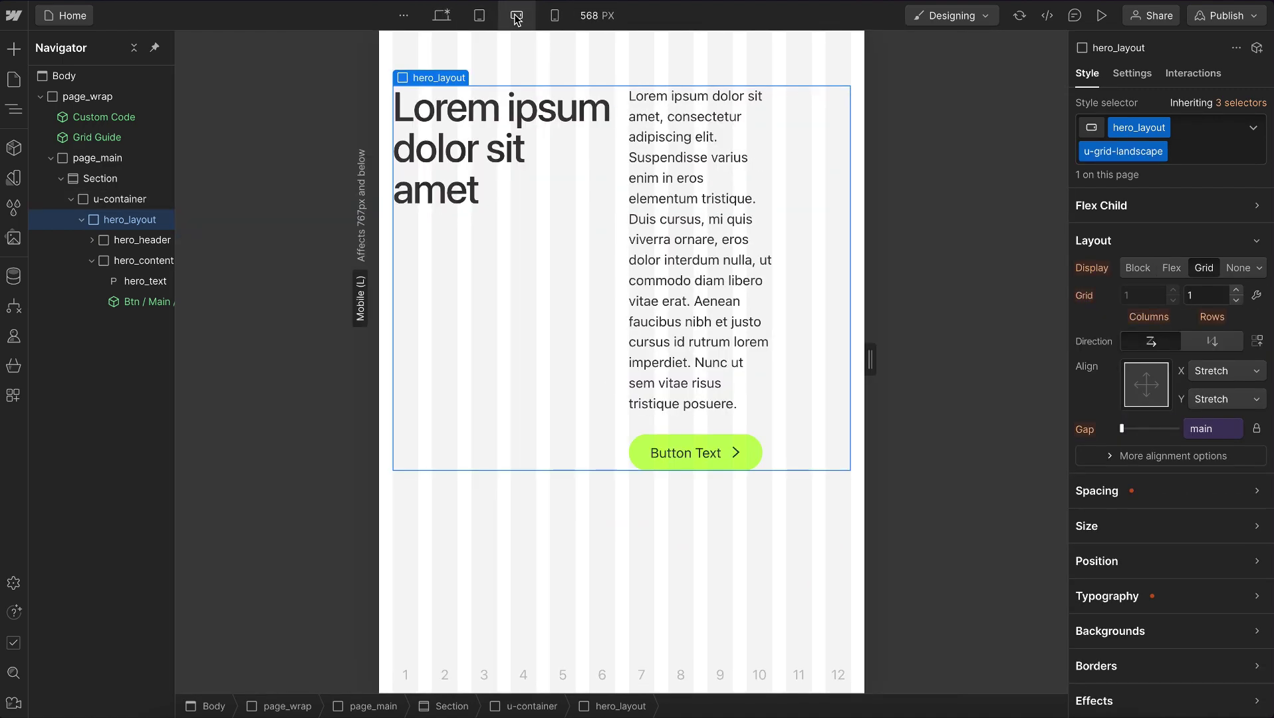
pyautogui.click(551, 16)
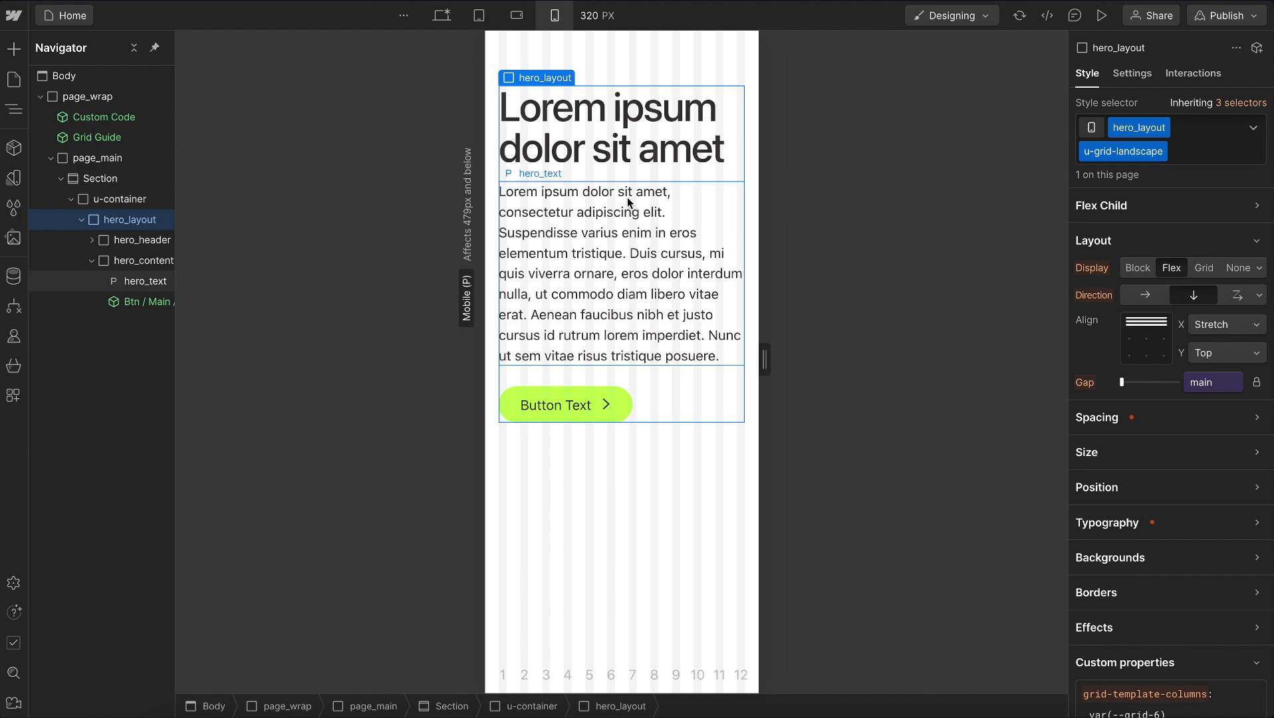
pyautogui.click(439, 15)
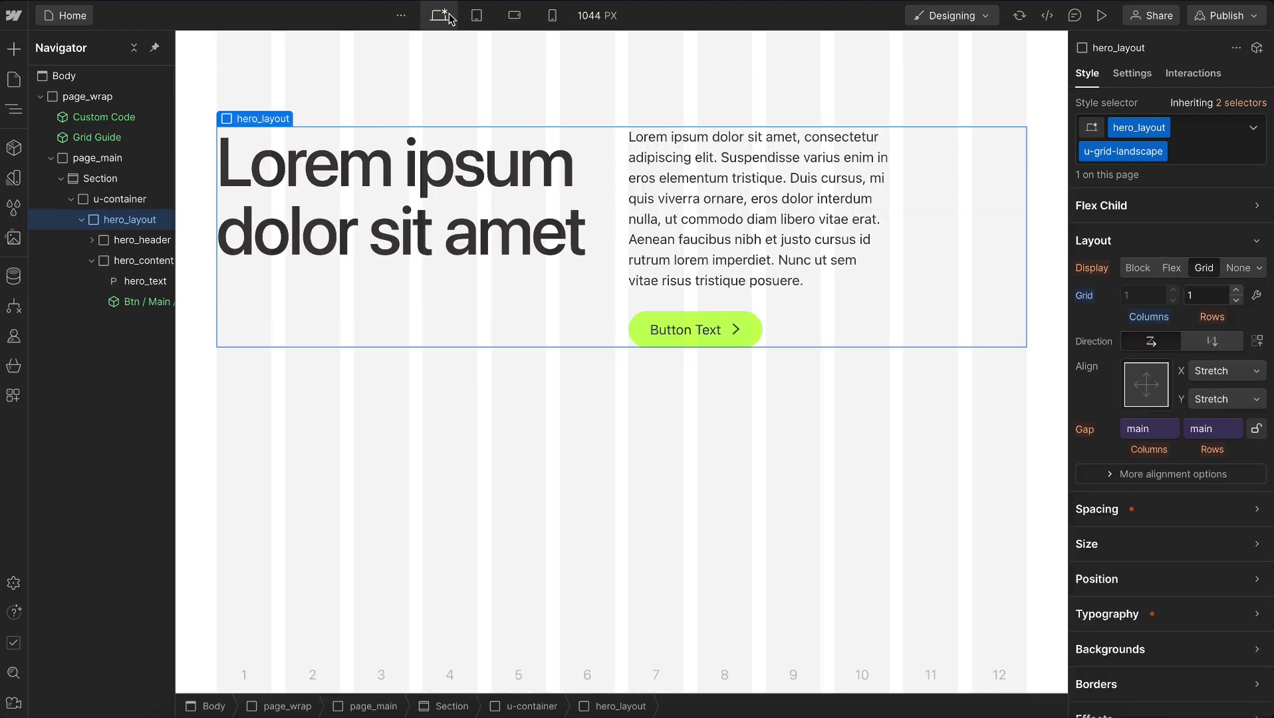
# Add the u-grid-custom class to the hero_layout that wraps hero_inner
pyautogui.click(127, 244)
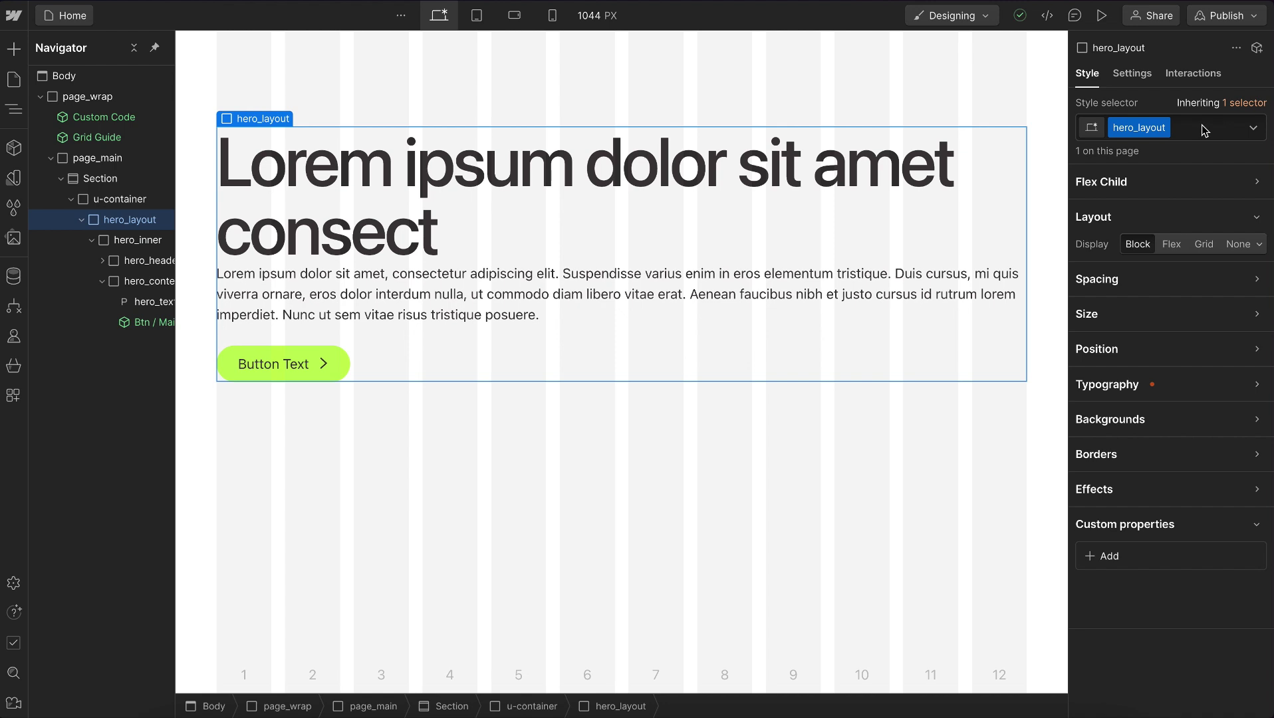
pyautogui.click(1206, 130)
pyautogui.write('g')
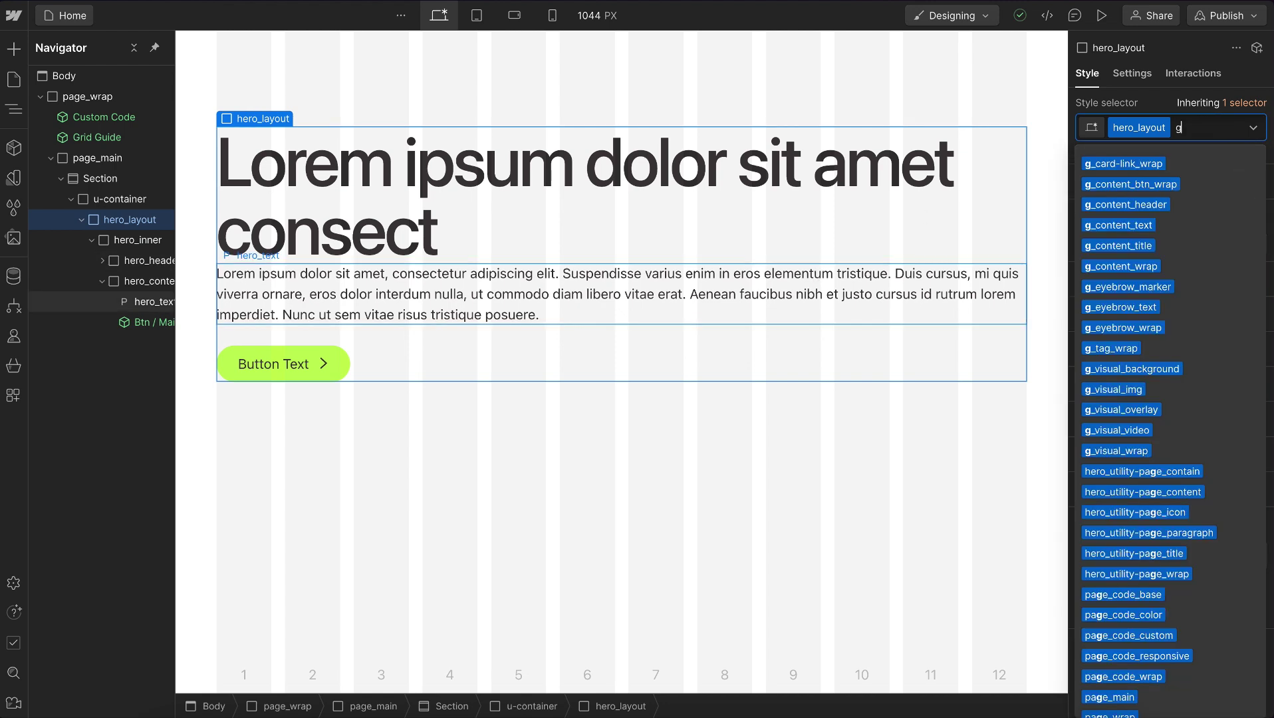
pyautogui.write('rid-')
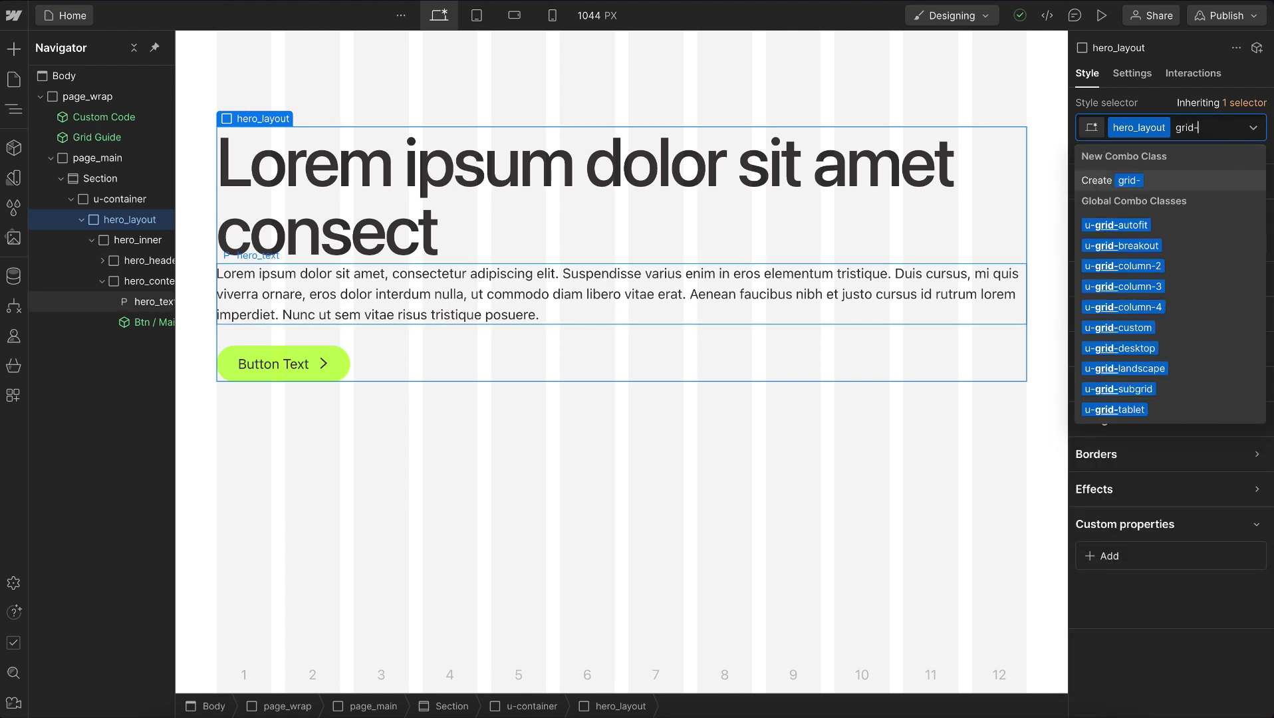
pyautogui.write('cust')
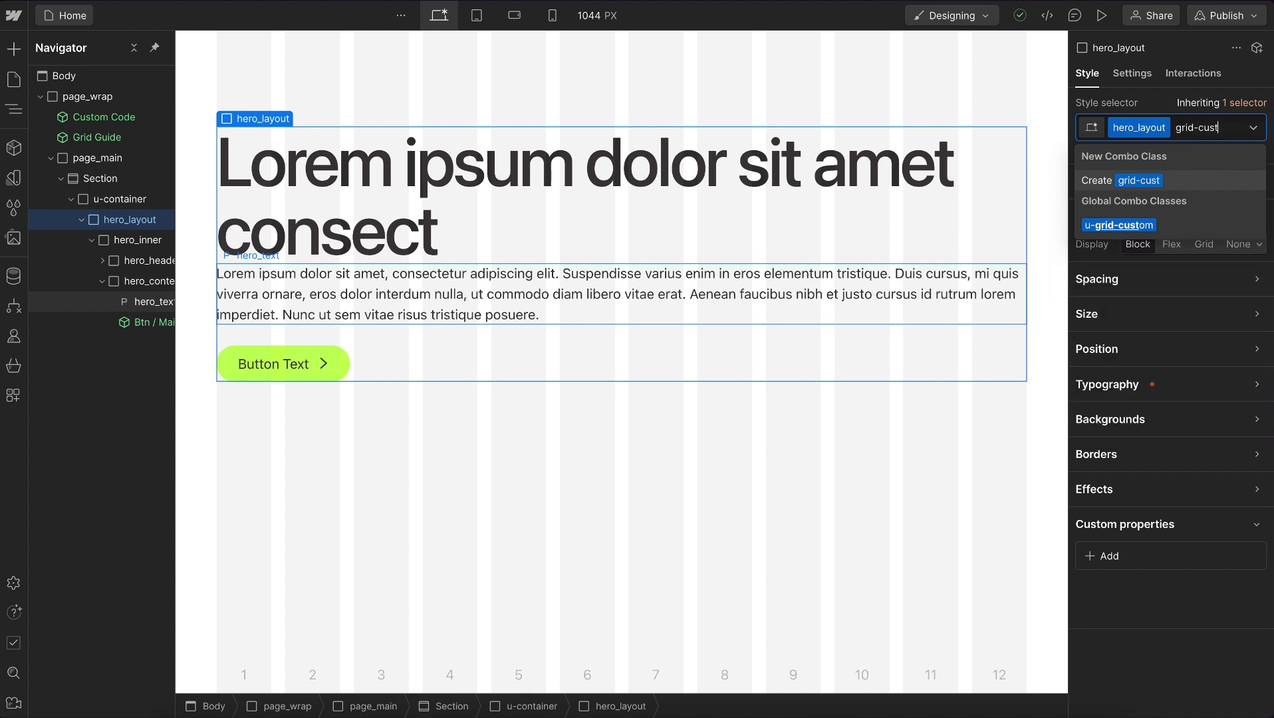
pyautogui.click(1139, 227)
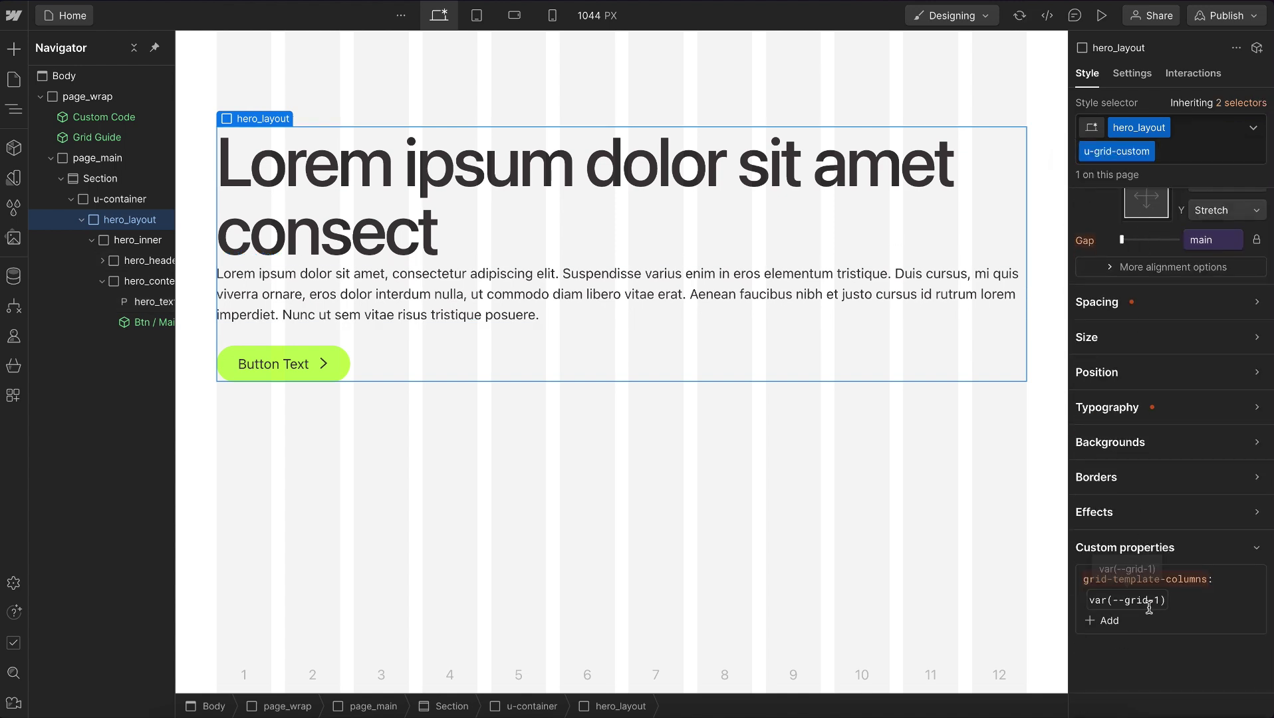
# Set the grid-template-columns custom property of hero_layout to var(--grid-main) on desktop
pyautogui.click(1149, 607)
pyautogui.press('Delete')
pyautogui.write('m')
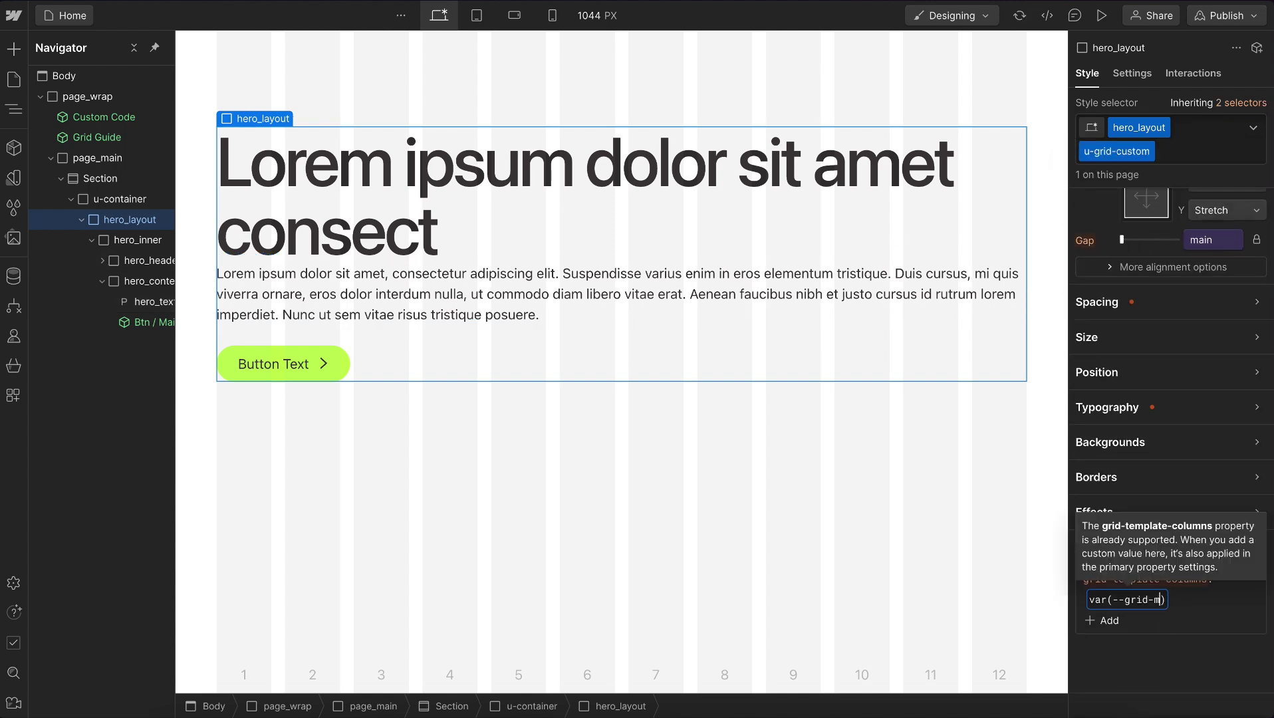
pyautogui.write('ain')
pyautogui.press('Return')
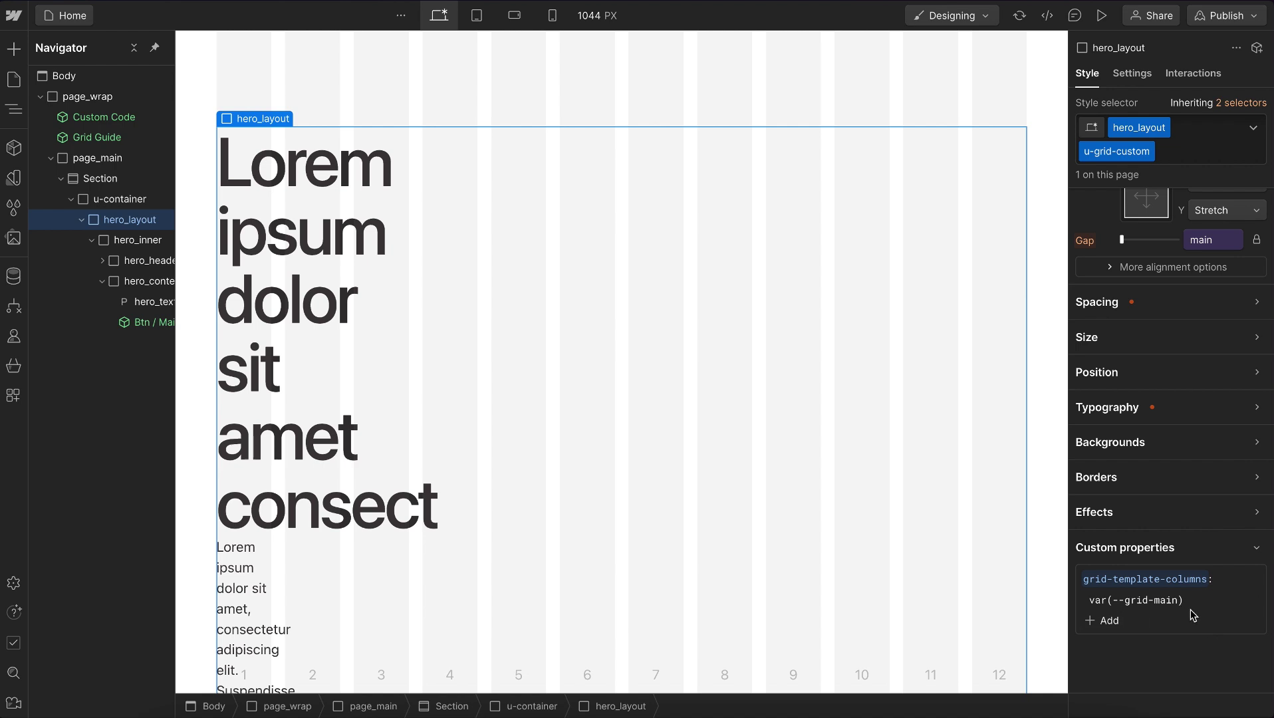
# Add the u-grid-subgrid class to hero_inner and bring up its custom properties
pyautogui.click(133, 241)
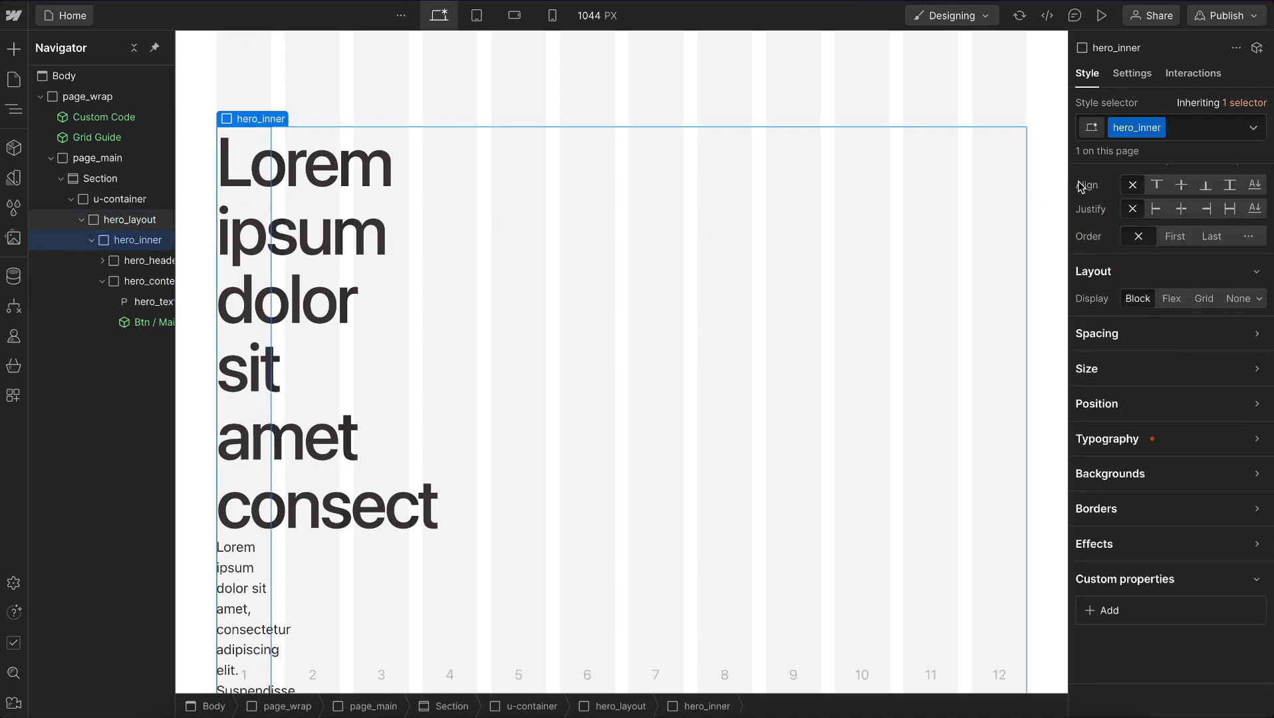
pyautogui.click(1104, 130)
pyautogui.write('grid-s')
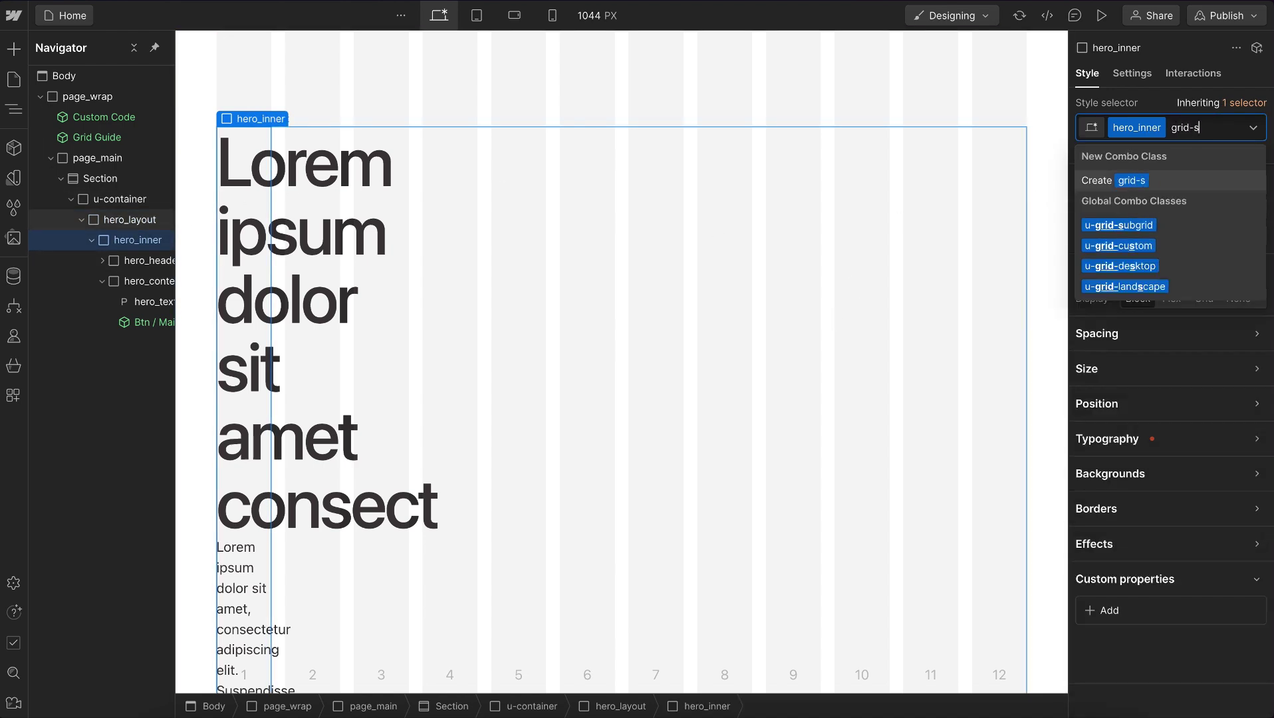
pyautogui.write('ub')
pyautogui.click(1150, 224)
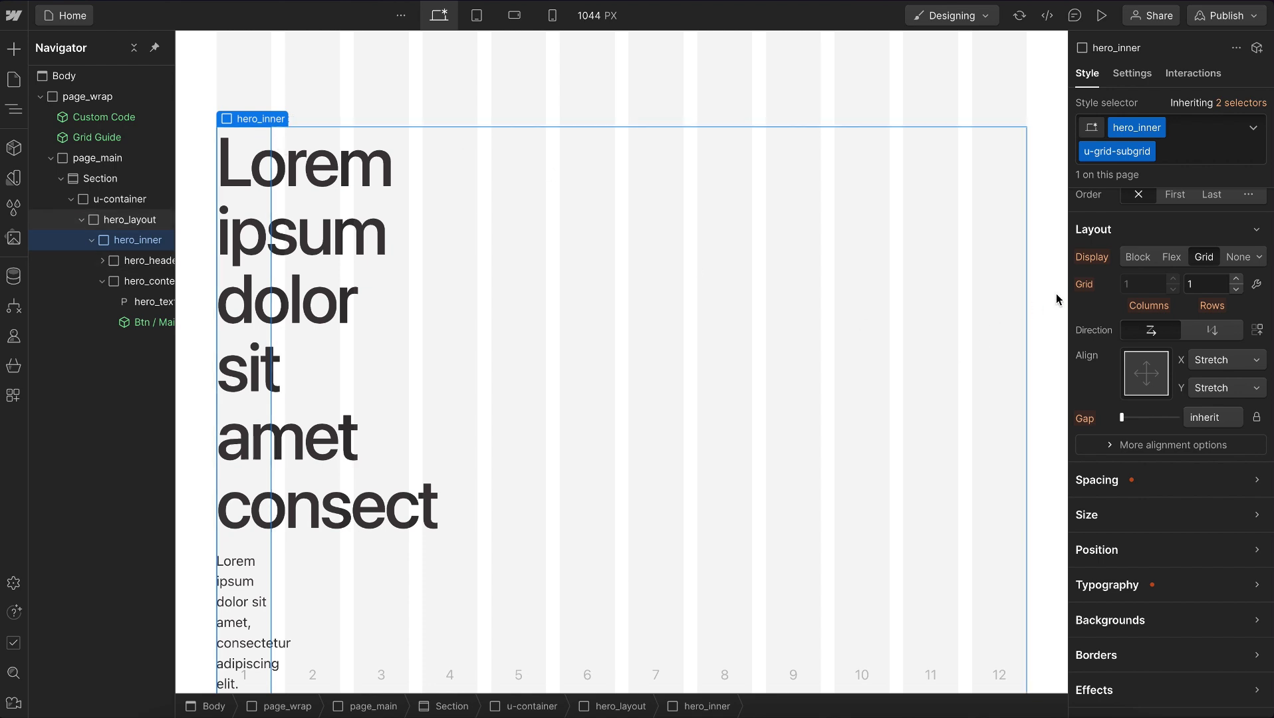
pyautogui.scroll(-4, 1091, 360)
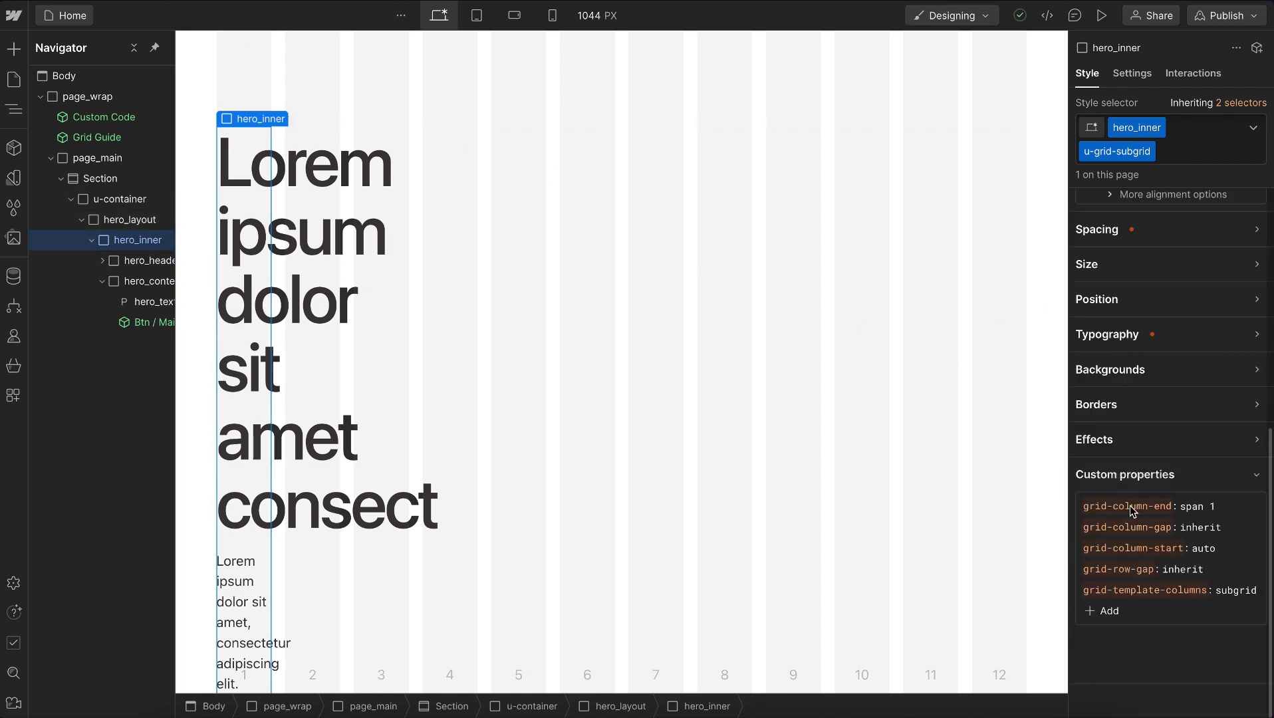
# Set the grid-column-start custom property of hero_inner to 2 on desktop
pyautogui.click(1215, 545)
pyautogui.press('BackSpace')
pyautogui.press('BackSpace')
pyautogui.press('BackSpace')
pyautogui.press('BackSpace')
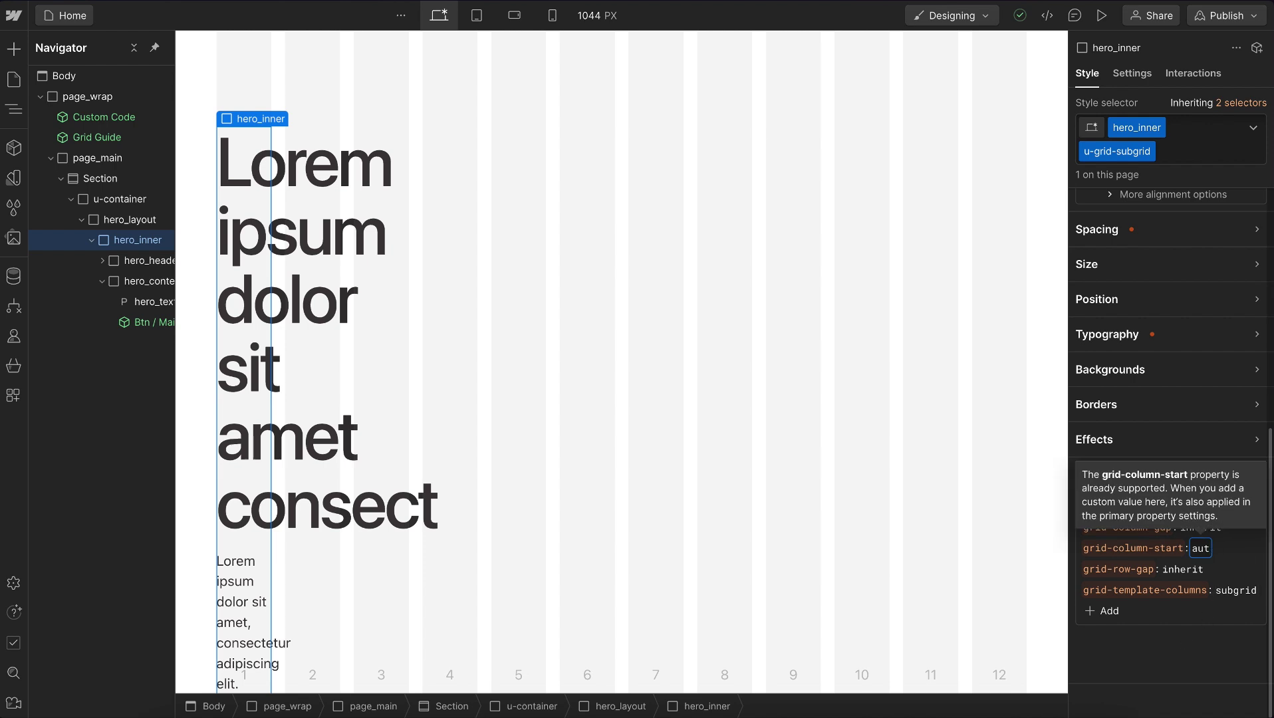
pyautogui.write('2')
pyautogui.press('Return')
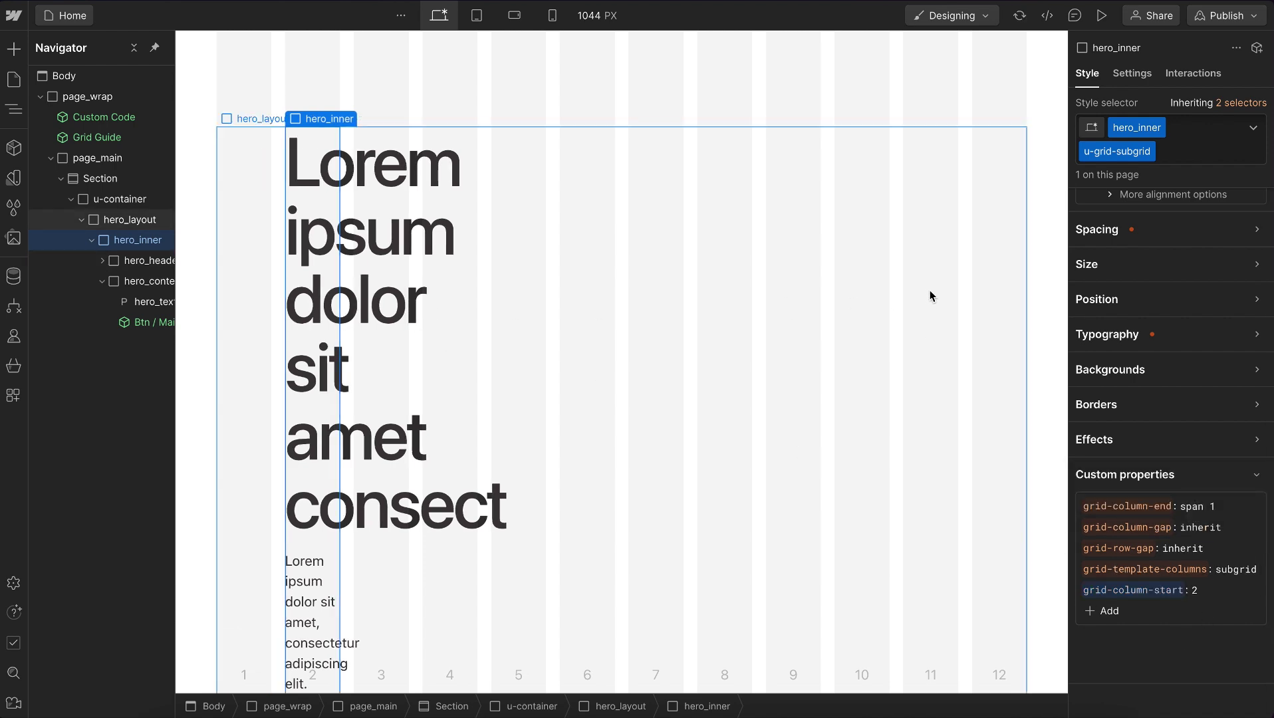
# Set the grid-column-end custom property of hero_inner to -2 on desktop
pyautogui.click(1181, 508)
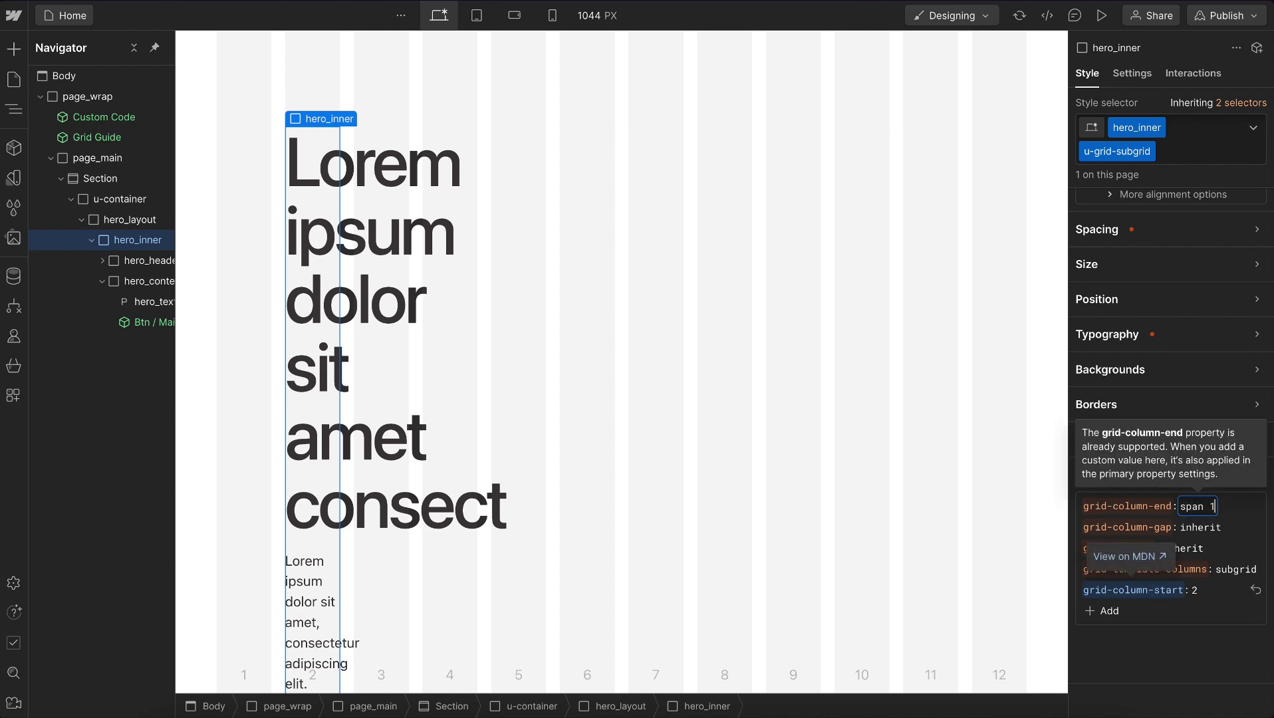
pyautogui.press('BackSpace')
pyautogui.press('BackSpace')
pyautogui.press('BackSpace')
pyautogui.press('BackSpace')
pyautogui.press('BackSpace')
pyautogui.press('BackSpace')
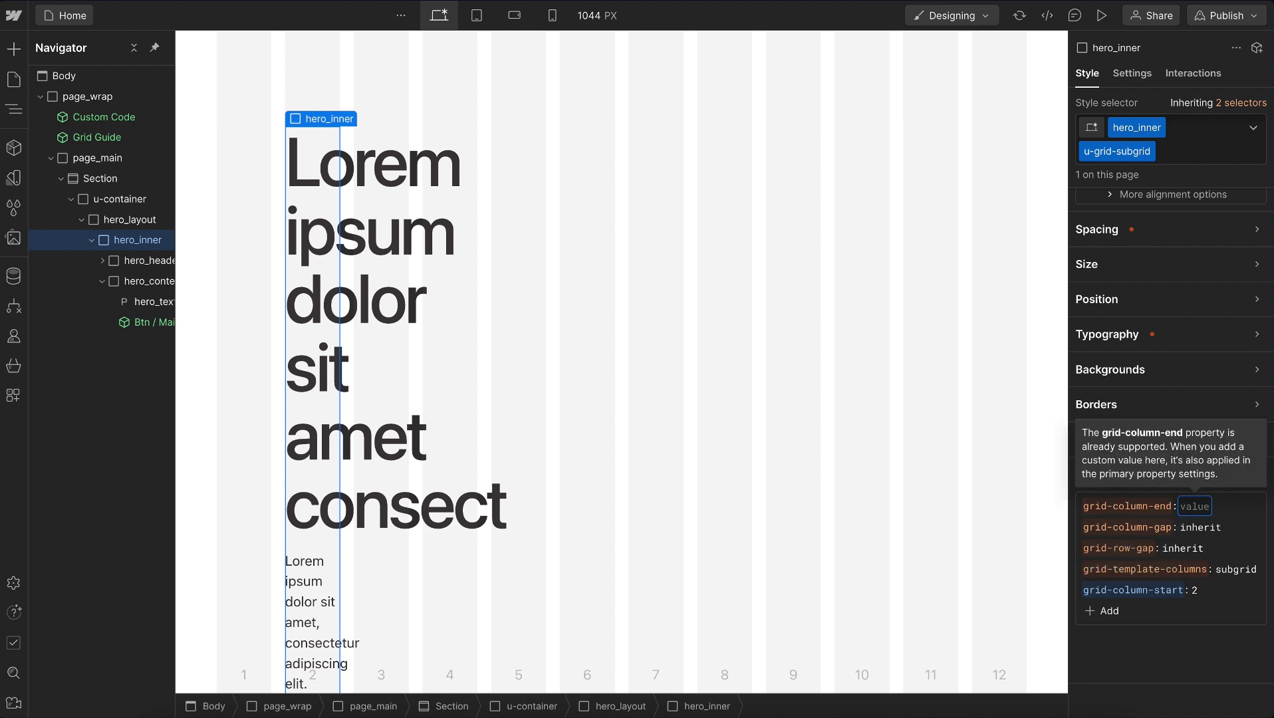
pyautogui.write('-2')
pyautogui.press('Return')
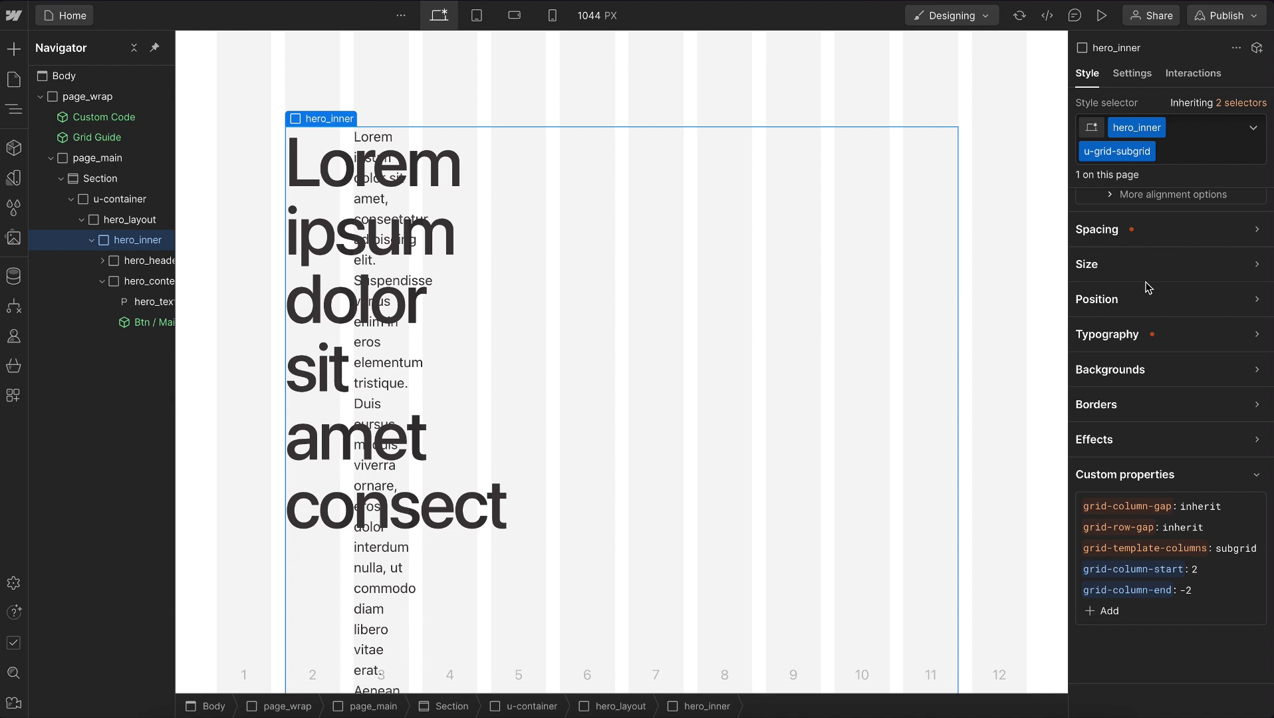
# Add the u-column-full class to hero_header inside hero_inner
pyautogui.scroll(2, 1148, 287)
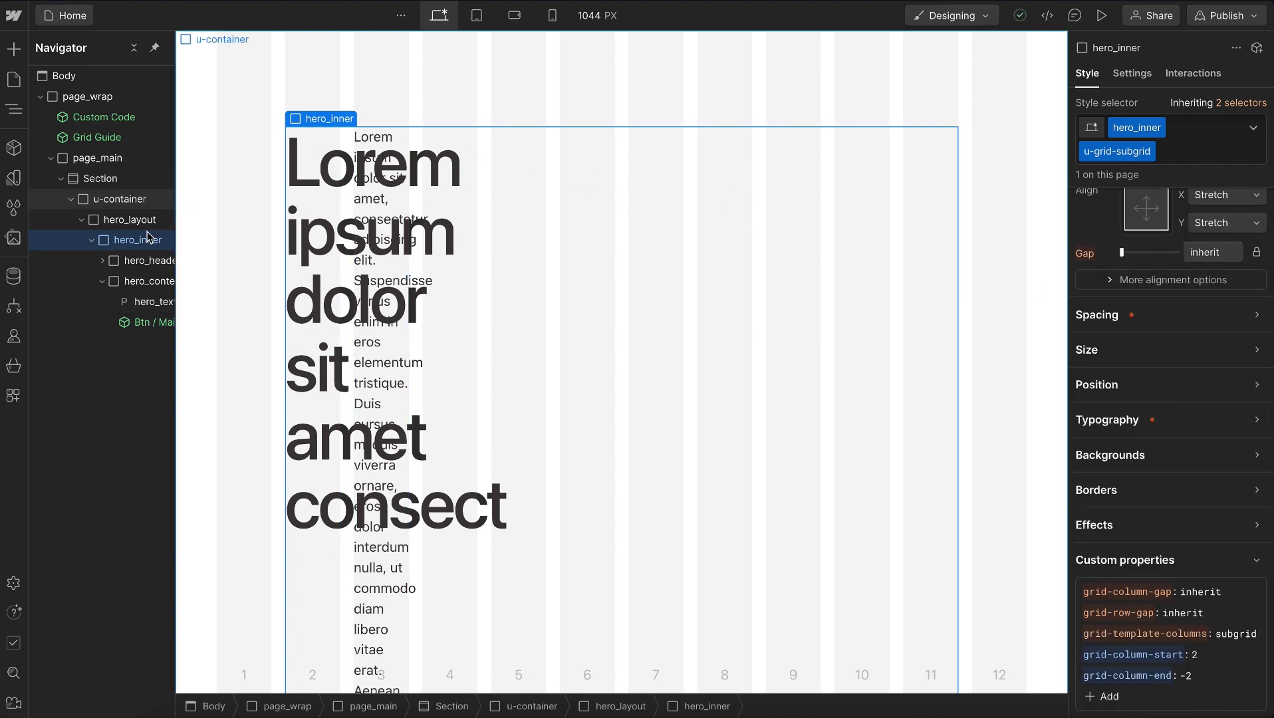
pyautogui.click(137, 263)
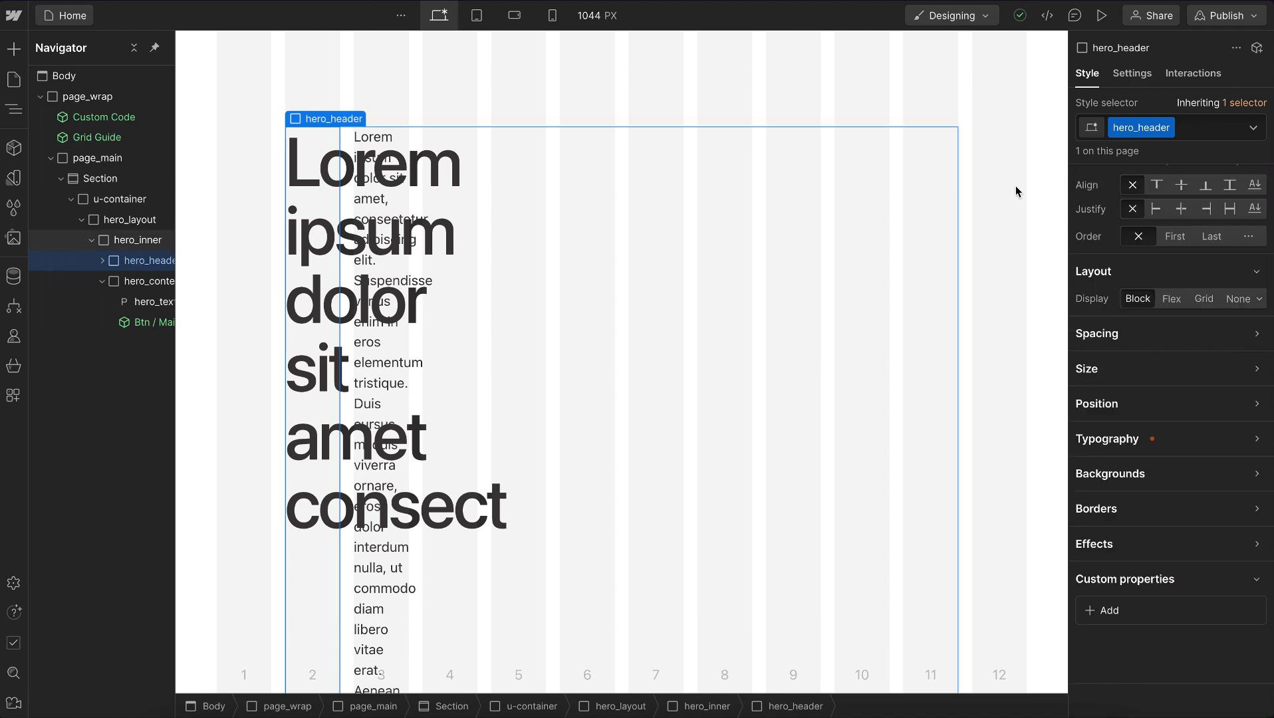
pyautogui.click(1221, 133)
pyautogui.write('col-full')
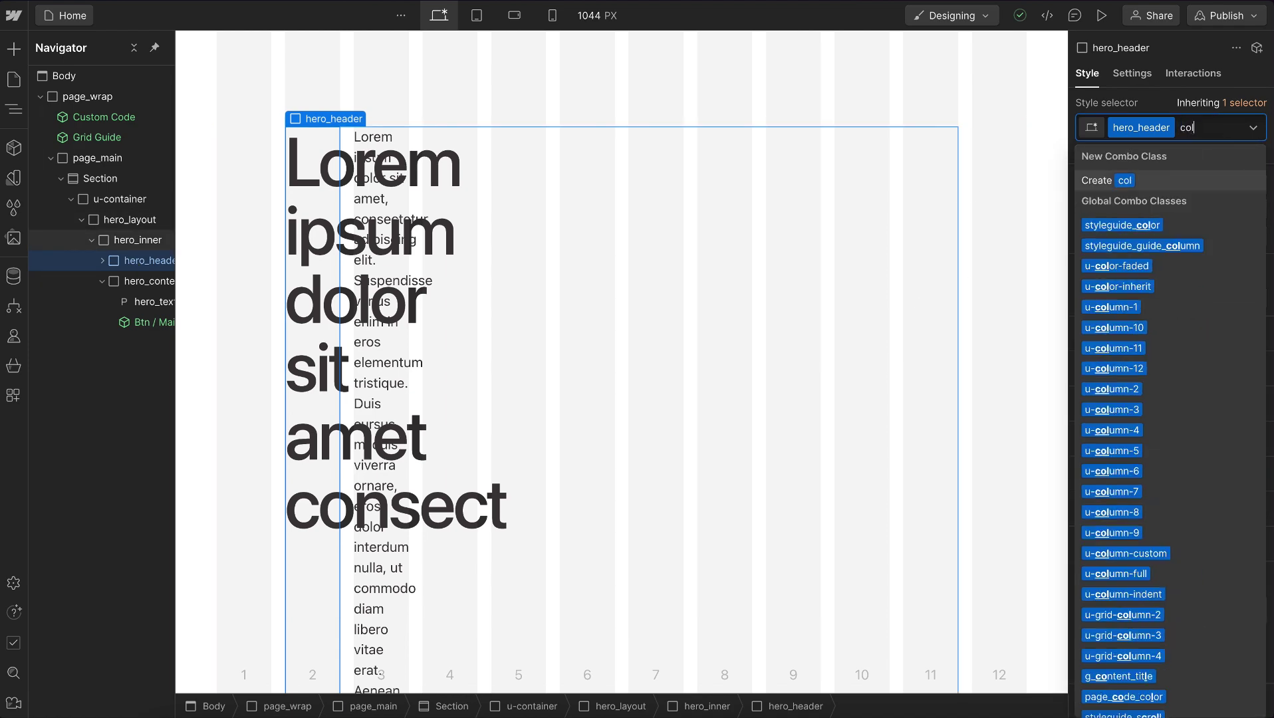
pyautogui.click(1146, 226)
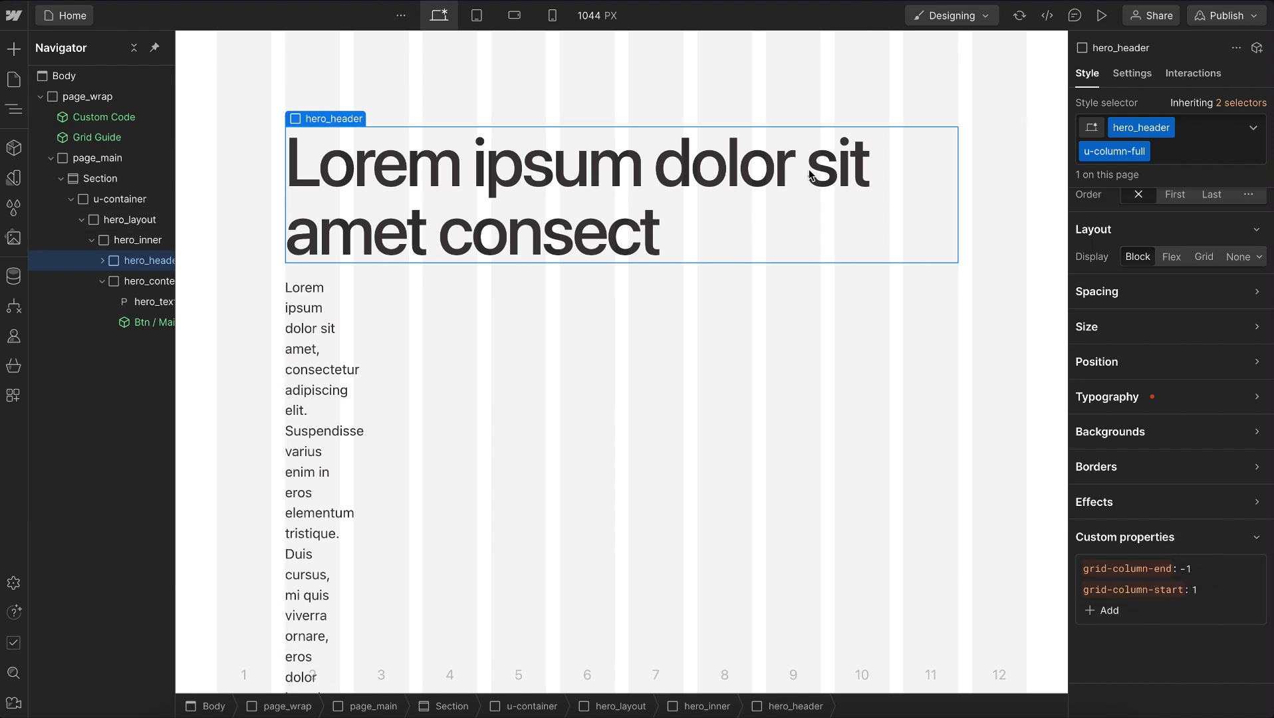
# Add the u-column-full class to hero_content and set its grid-column-start custom property to 4
pyautogui.click(149, 281)
pyautogui.hotkey('ctrl', 'Return')
pyautogui.write('col-full')
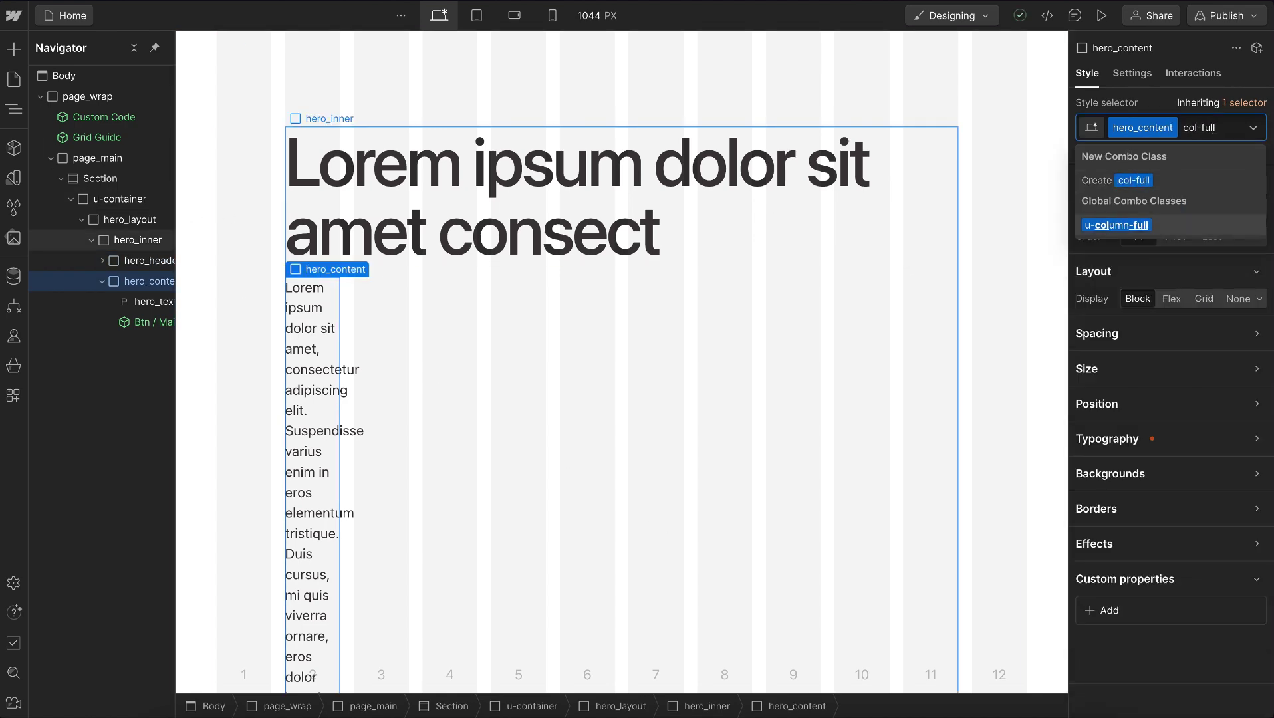
pyautogui.press('Return')
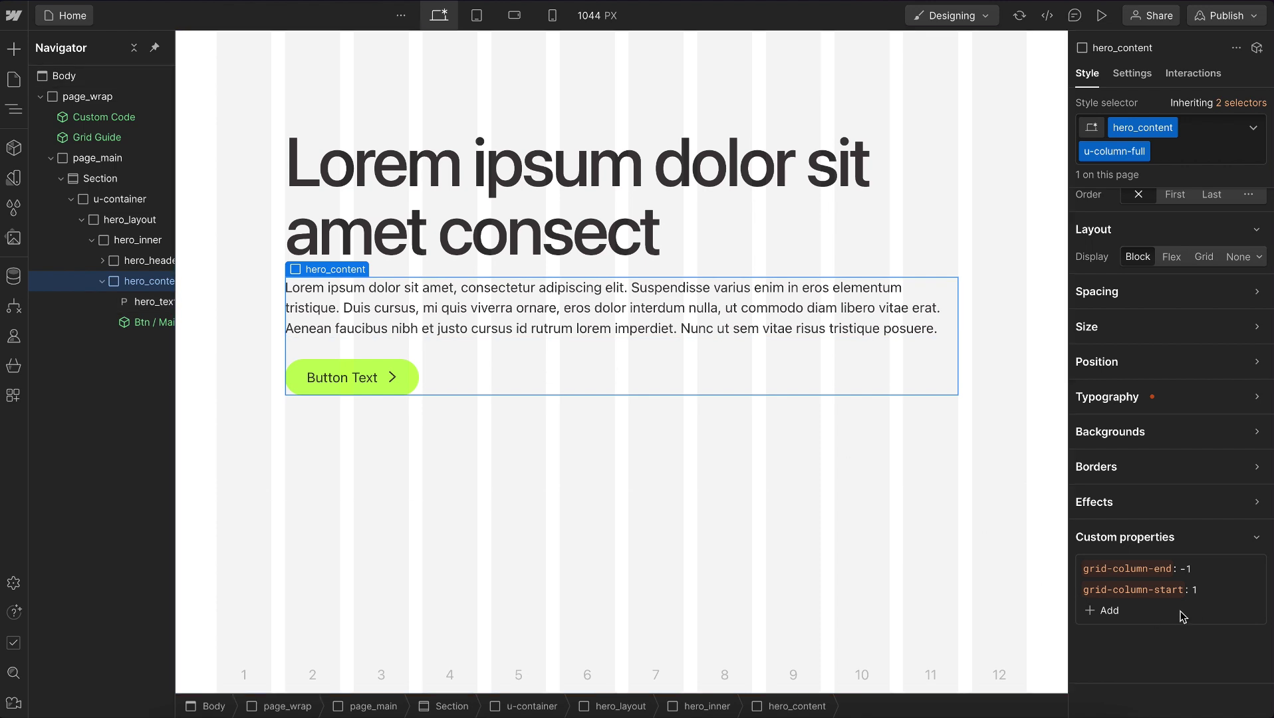
pyautogui.click(1196, 590)
pyautogui.write('4')
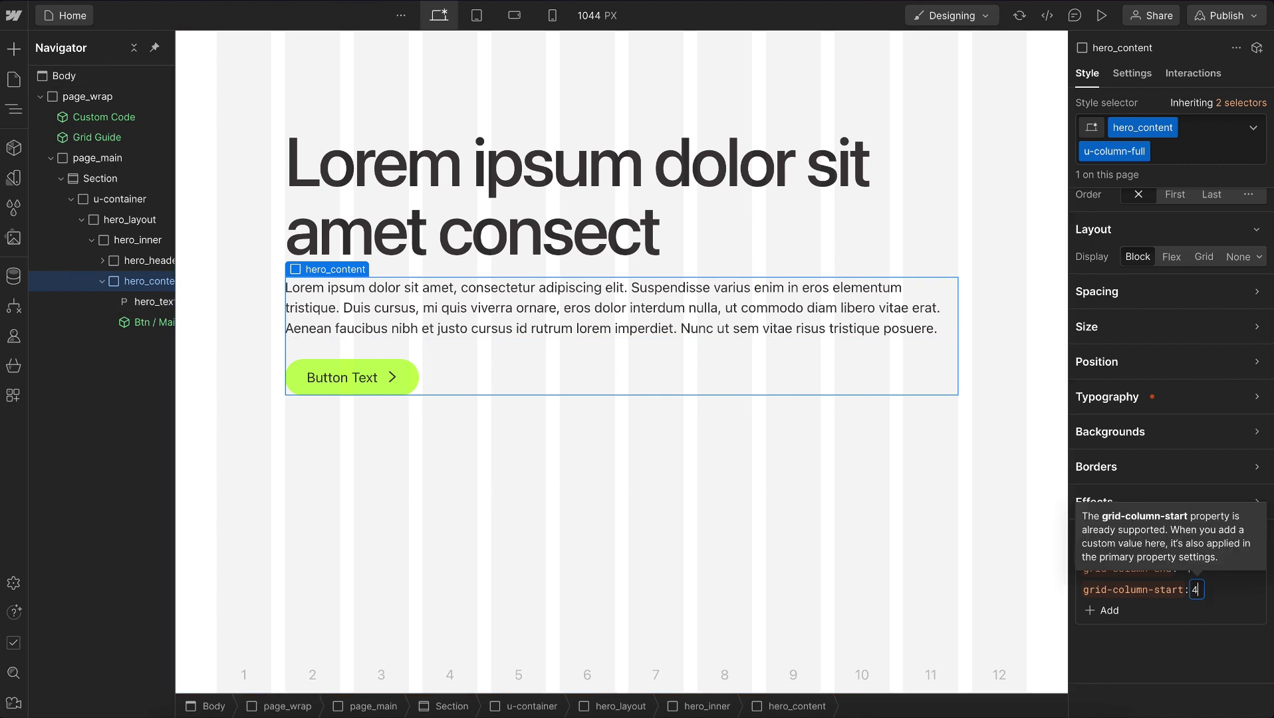
pyautogui.press('Return')
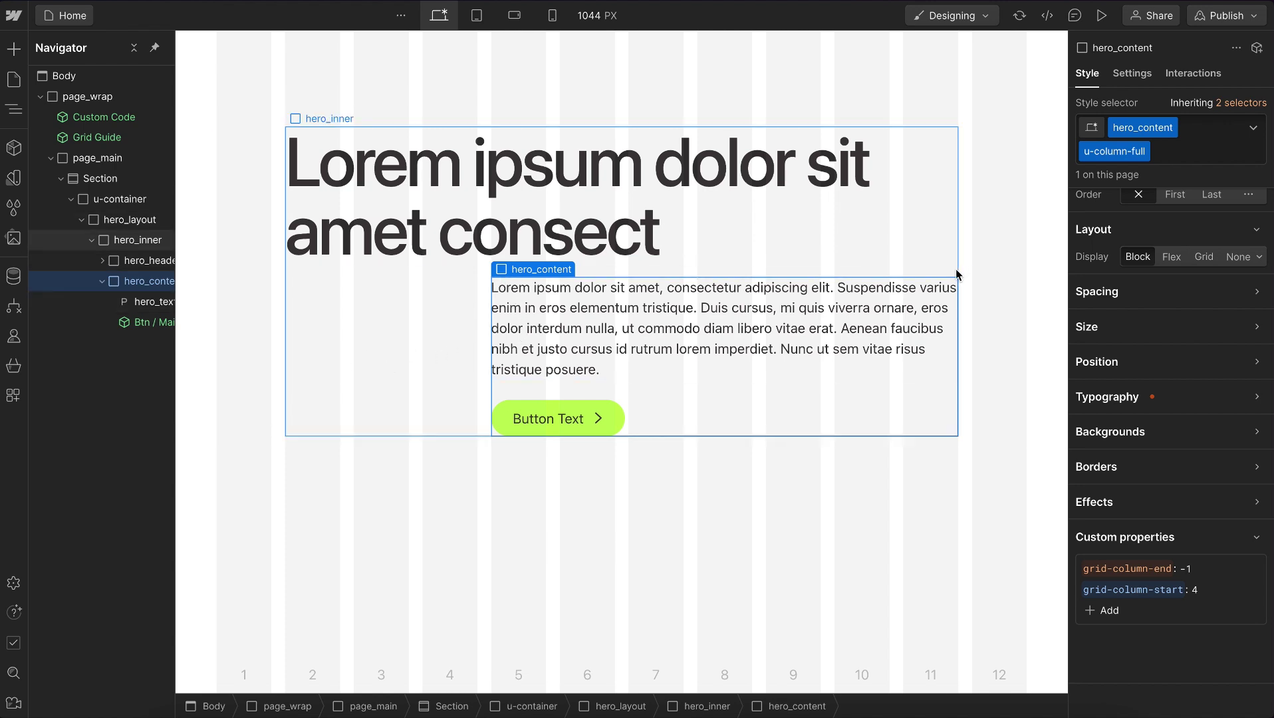
# Try hero_inner with a grid-column-start of 3 and a grid-column-end of -3 on desktop
pyautogui.click(376, 327)
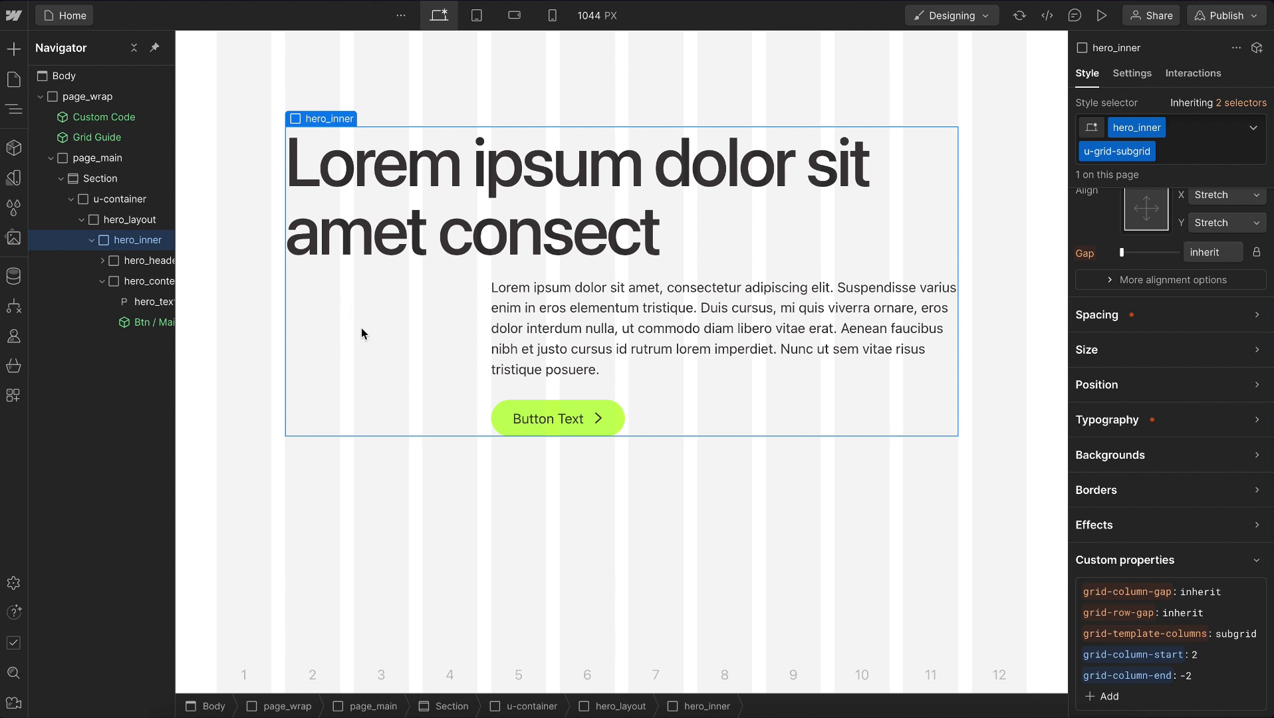
pyautogui.scroll(-1, 1181, 517)
pyautogui.scroll(-2, 1181, 518)
pyautogui.click(1200, 570)
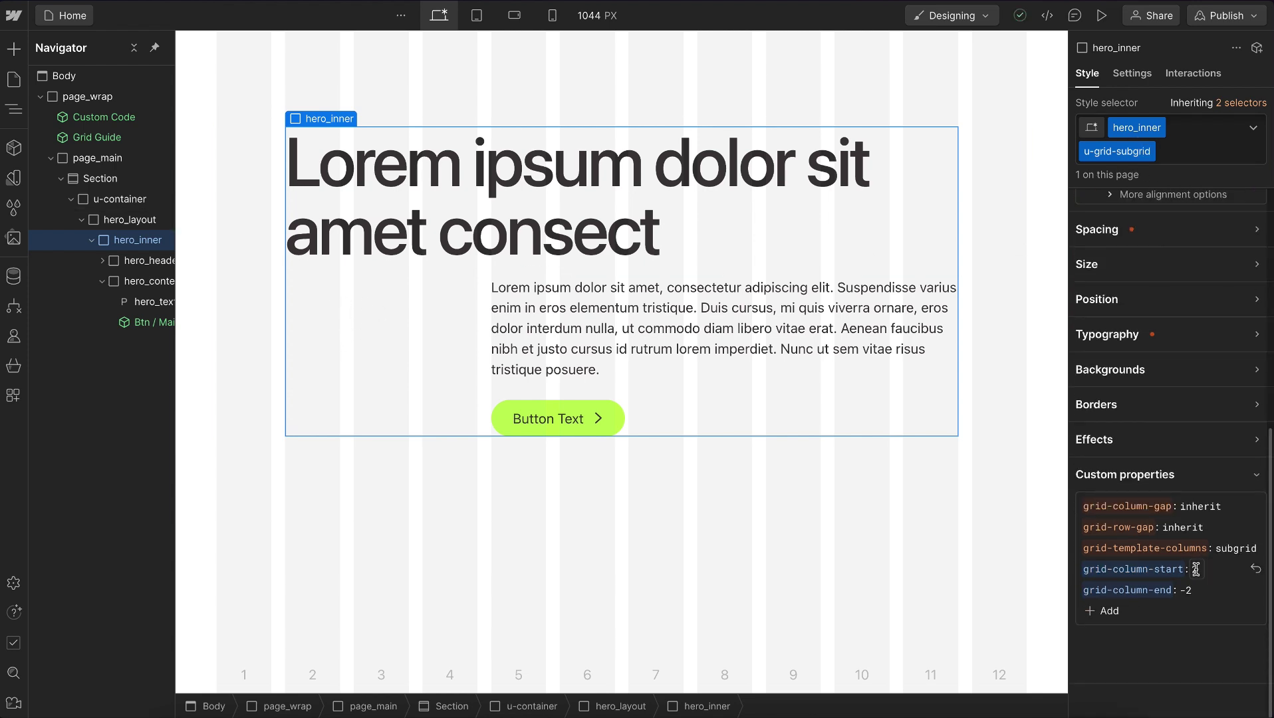
pyautogui.write('3')
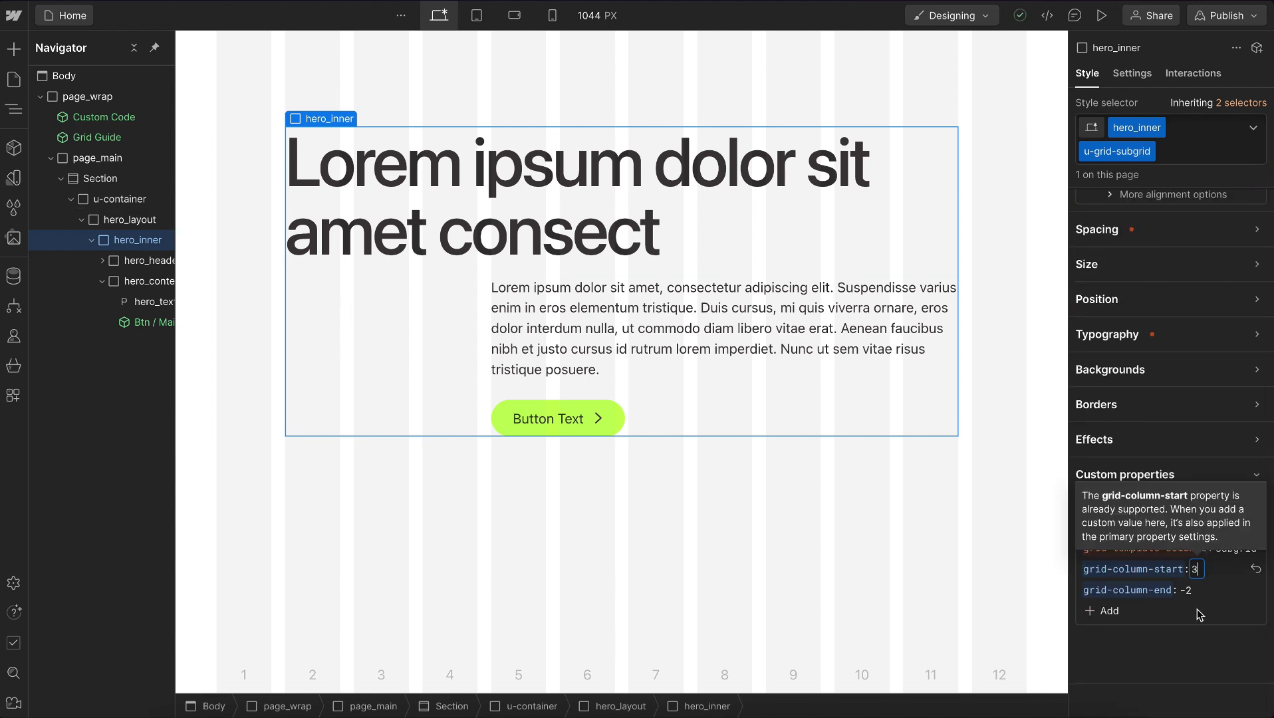
pyautogui.press('Tab')
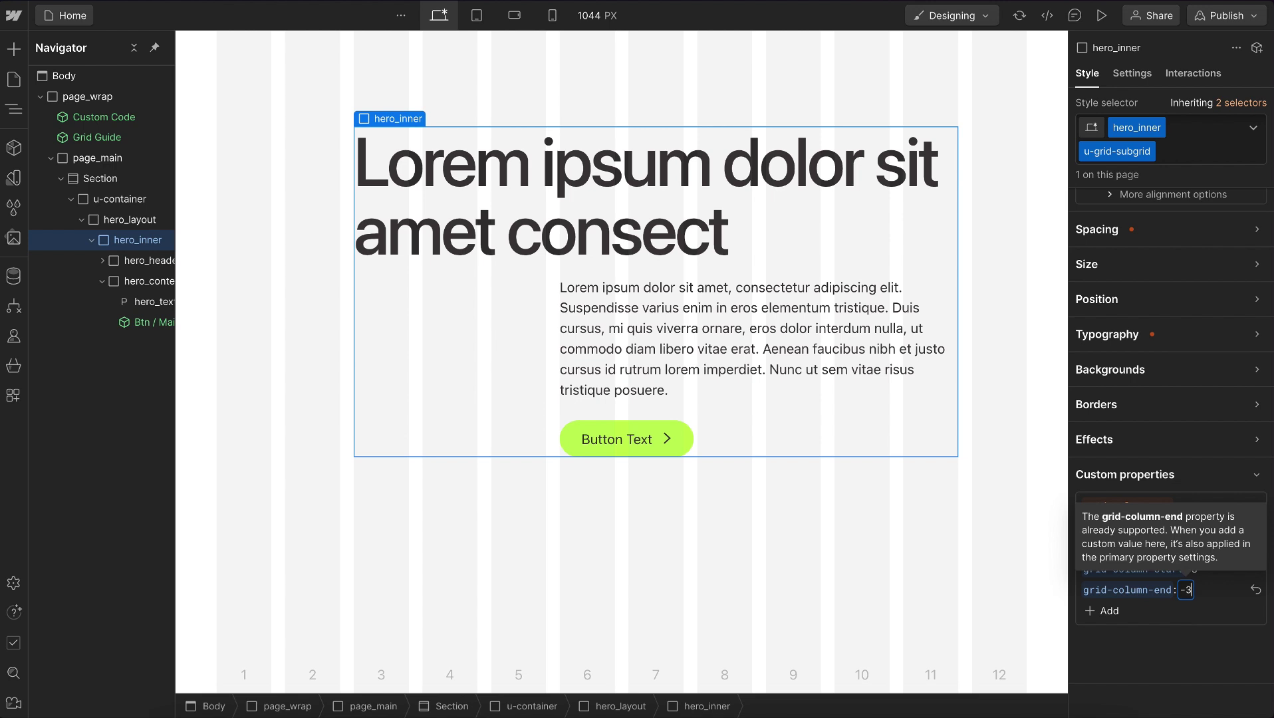
pyautogui.write('-3')
pyautogui.press('Return')
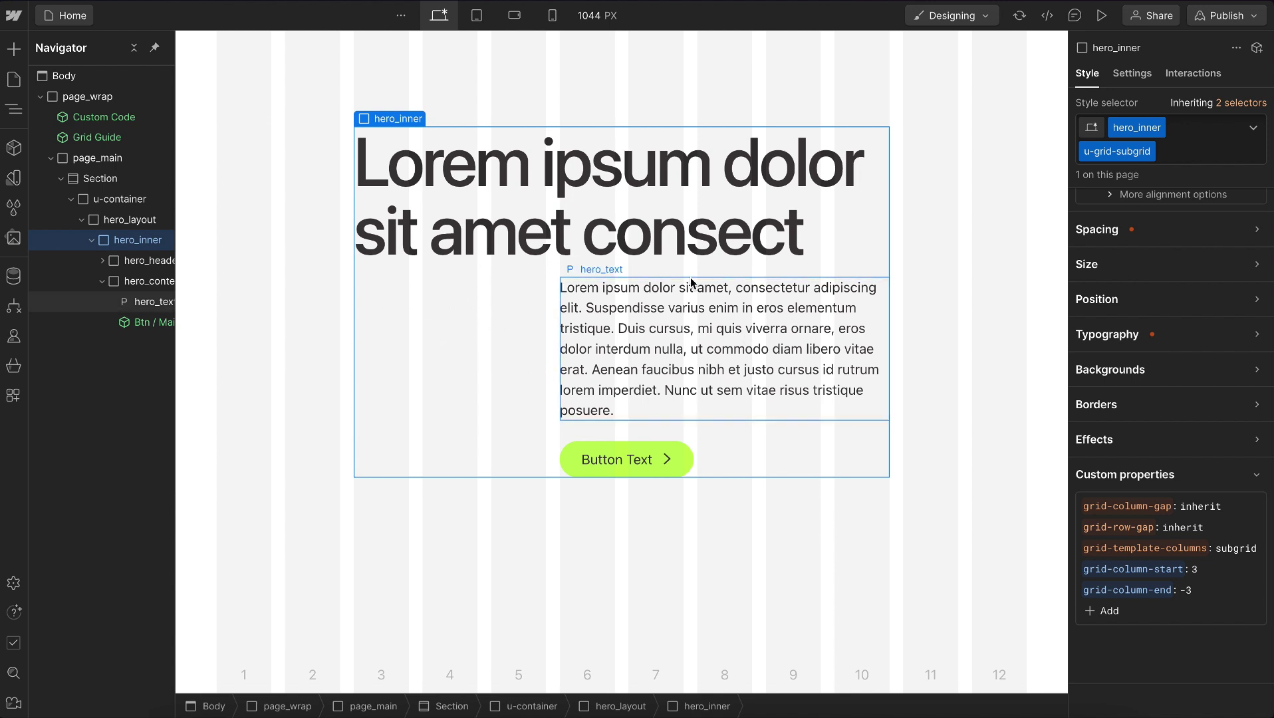
# Set hero_inner back to a grid-column-start of 2 and a grid-column-end of -2 on desktop
pyautogui.doubleClick(1197, 569)
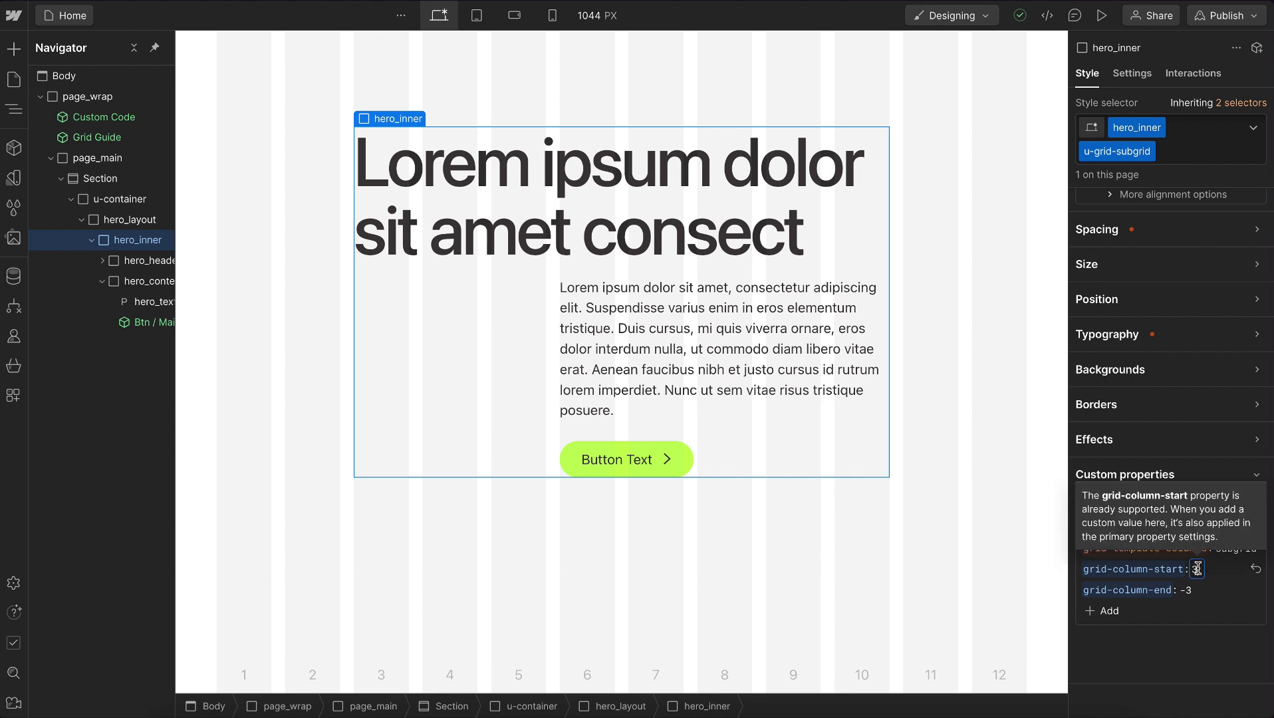
pyautogui.write('2')
pyautogui.press('Return')
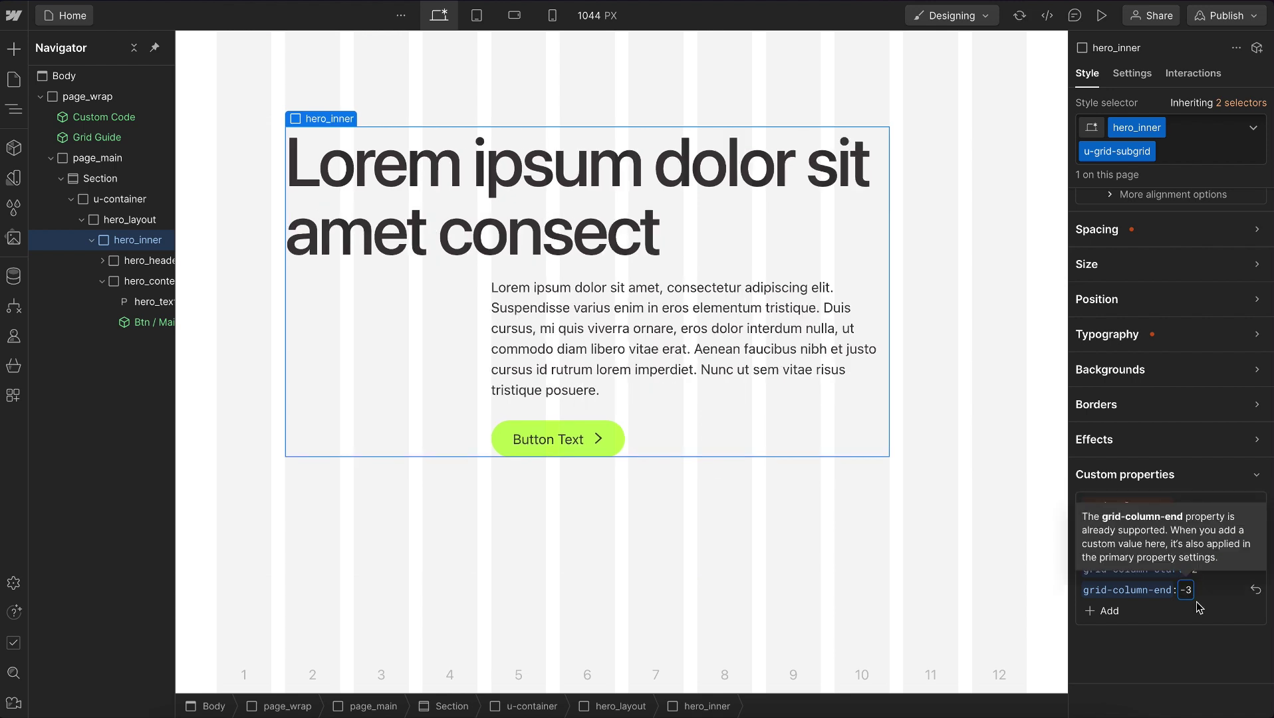
pyautogui.write('2')
pyautogui.press('Return')
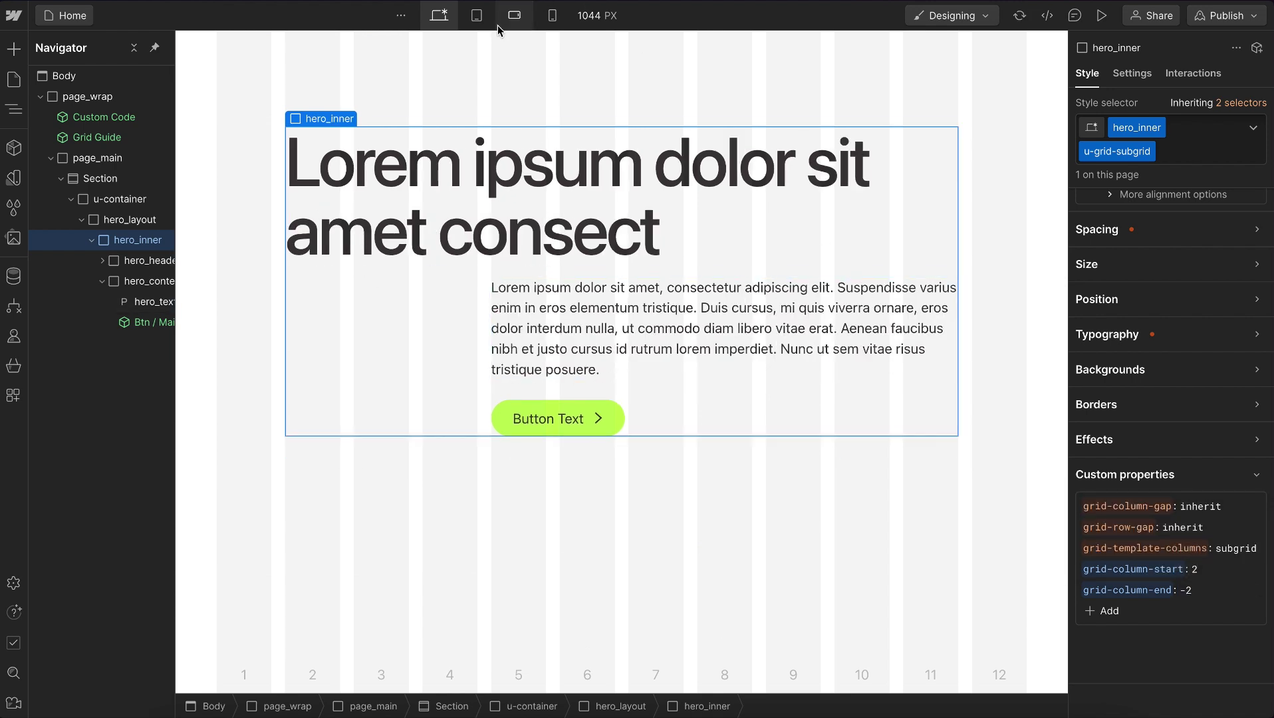
# On the mobile landscape breakpoint, set hero_inner's grid-column-start to 1 and its grid-column-end to -1
pyautogui.click(477, 15)
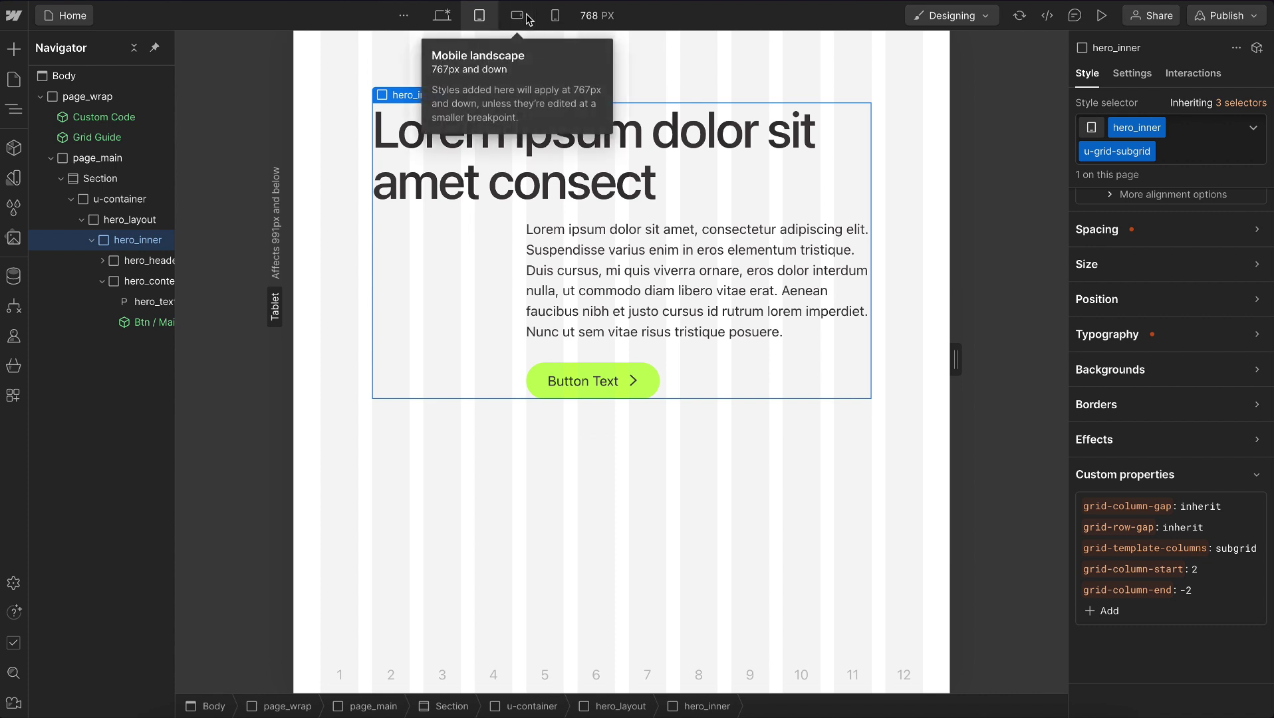
pyautogui.click(513, 20)
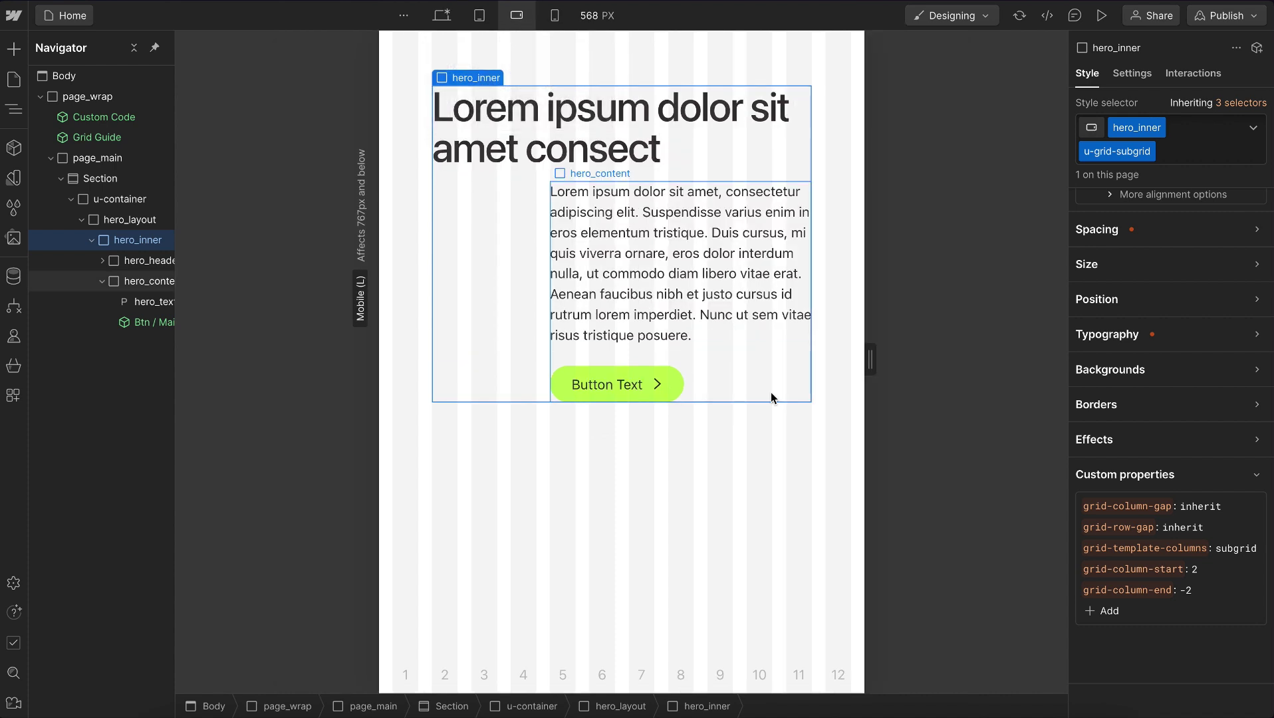
pyautogui.click(1197, 570)
pyautogui.write('1')
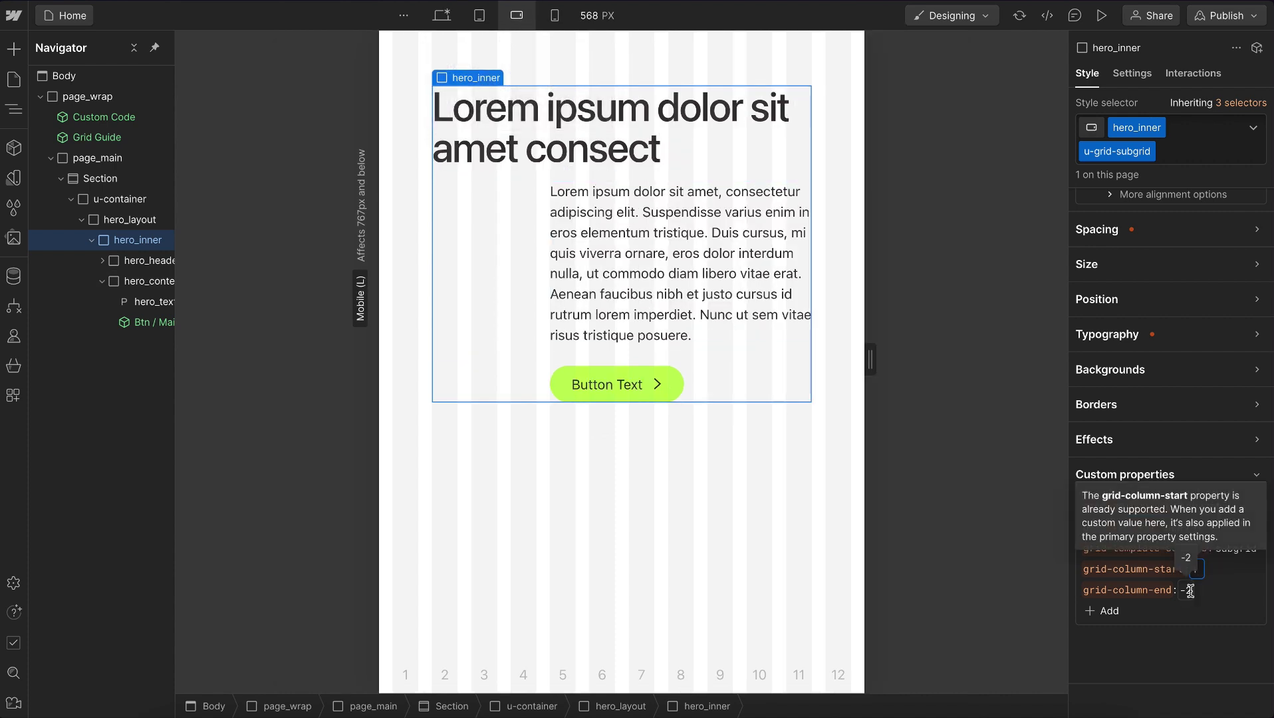
pyautogui.click(1192, 592)
pyautogui.write('1')
pyautogui.press('Return')
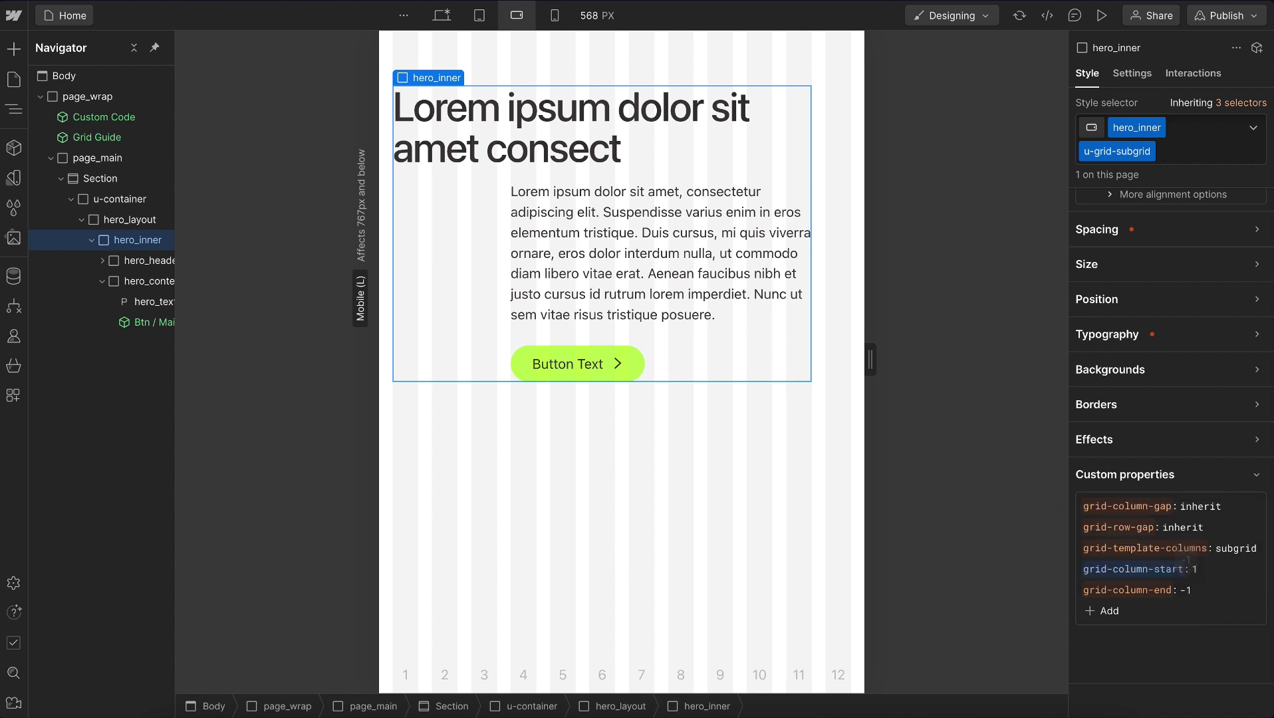
# Set the grid-column-start custom property of hero_content to 1 on the mobile landscape breakpoint
pyautogui.click(585, 339)
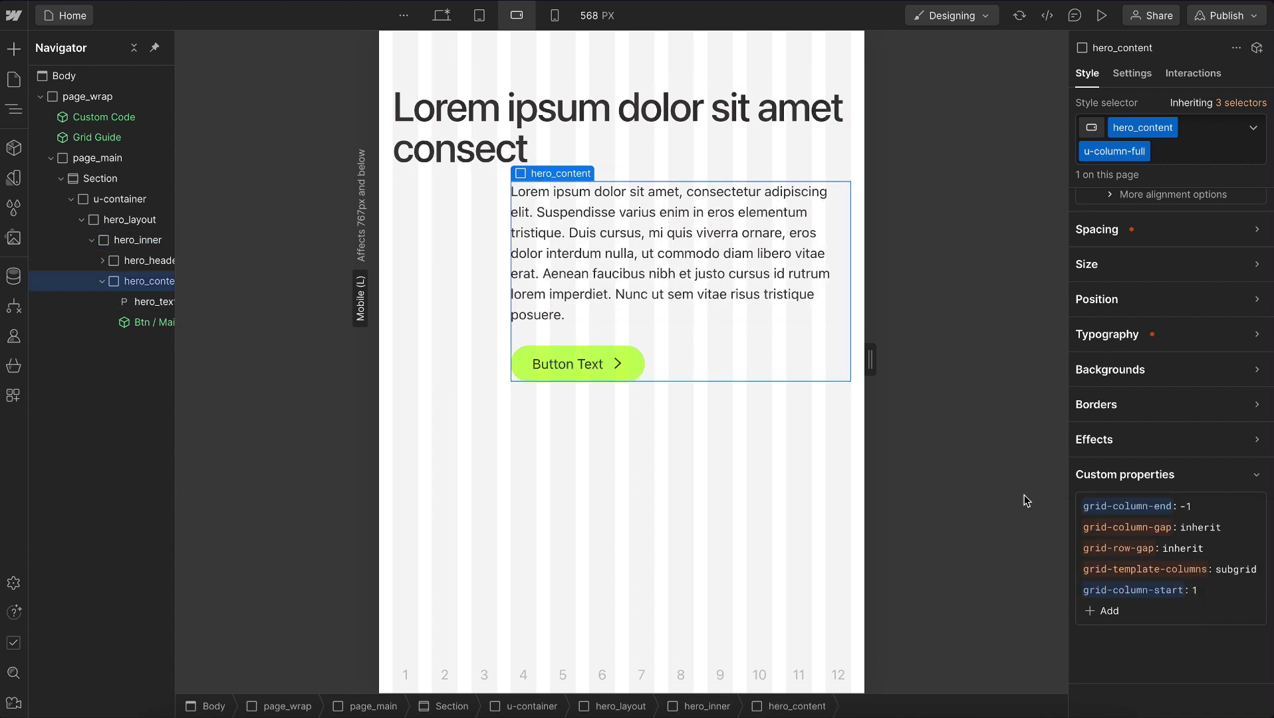
pyautogui.click(1198, 590)
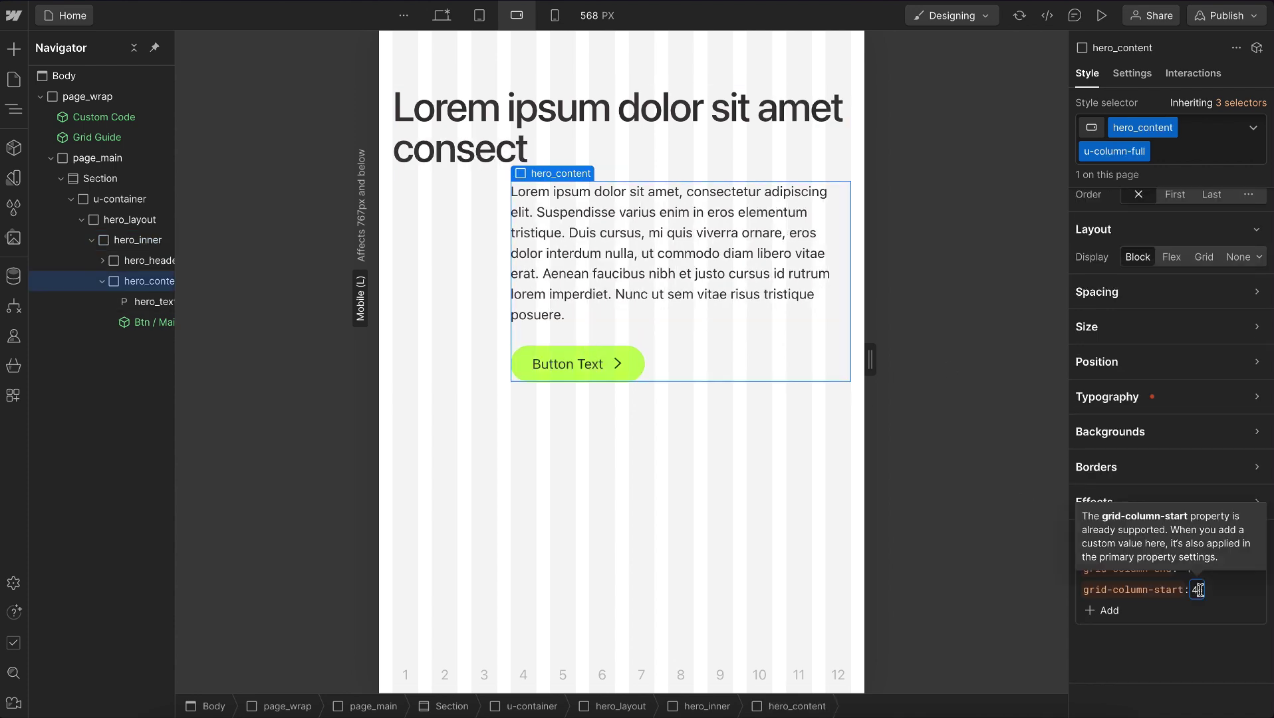
pyautogui.write('1')
pyautogui.press('Return')
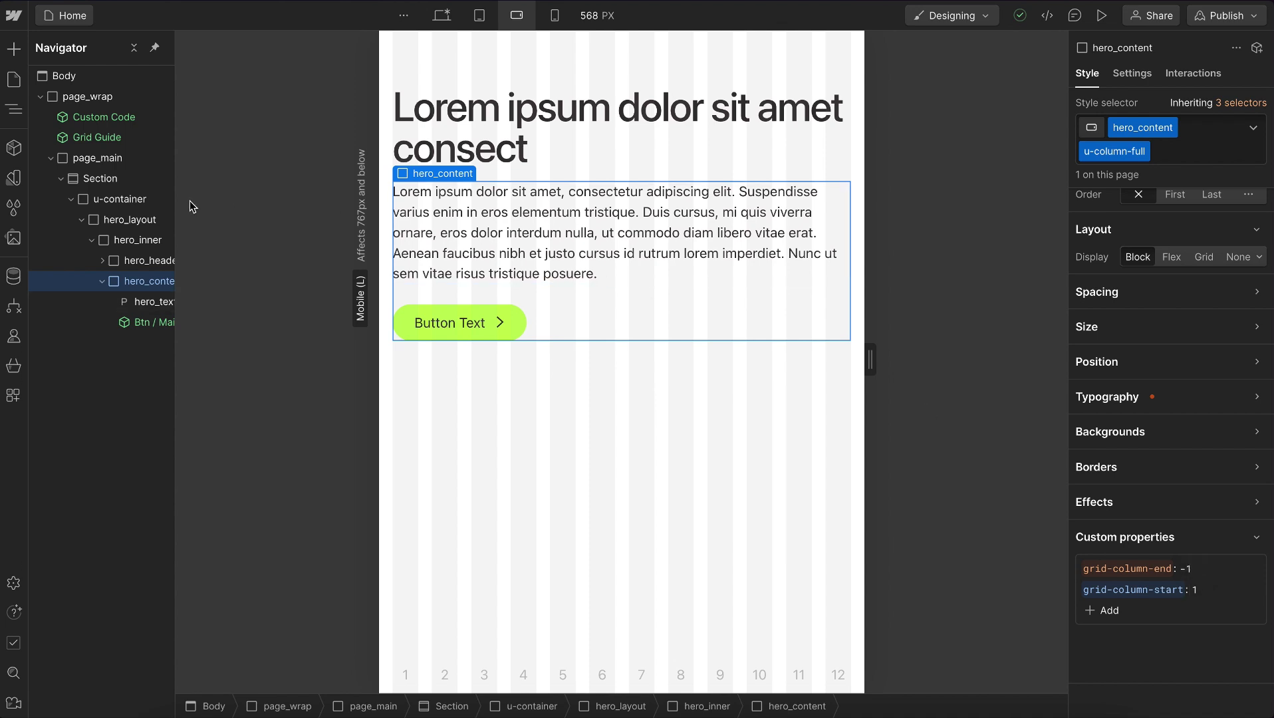
# Set the grid-template-columns custom property of hero_layout to var(--grid-1) on the mobile landscape breakpoint
pyautogui.click(131, 220)
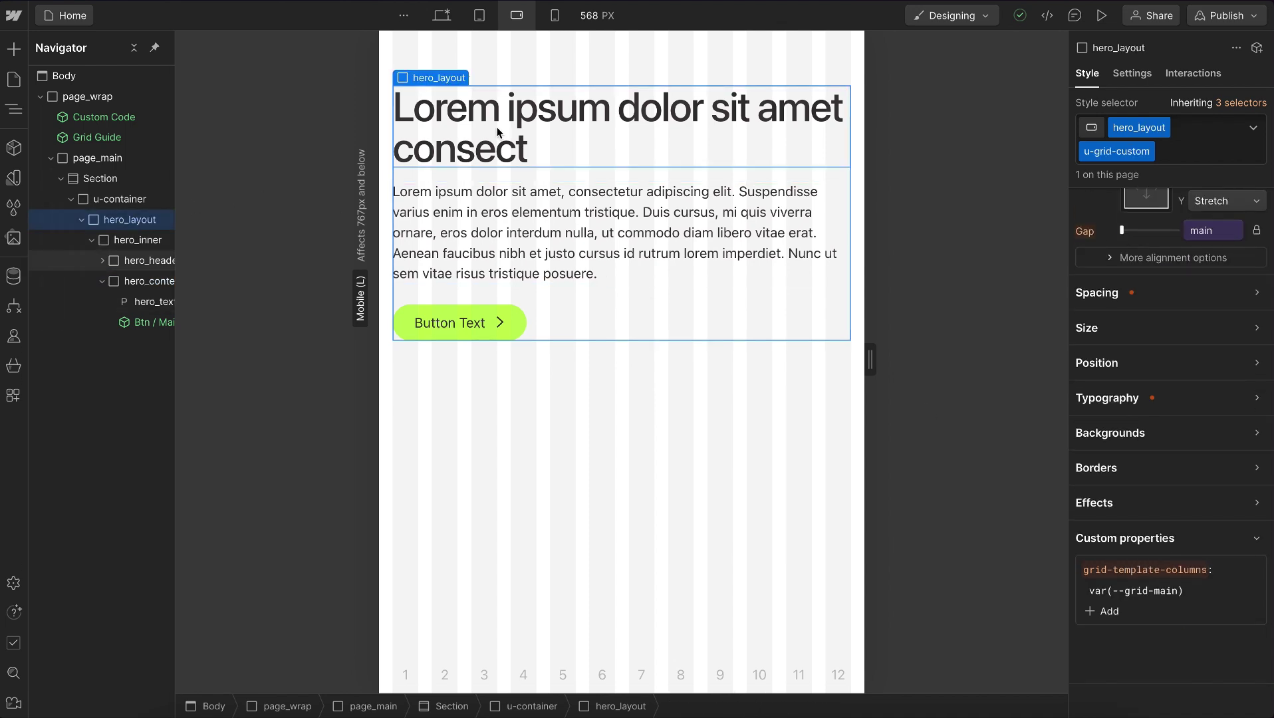
pyautogui.click(1169, 591)
pyautogui.doubleClick(1169, 590)
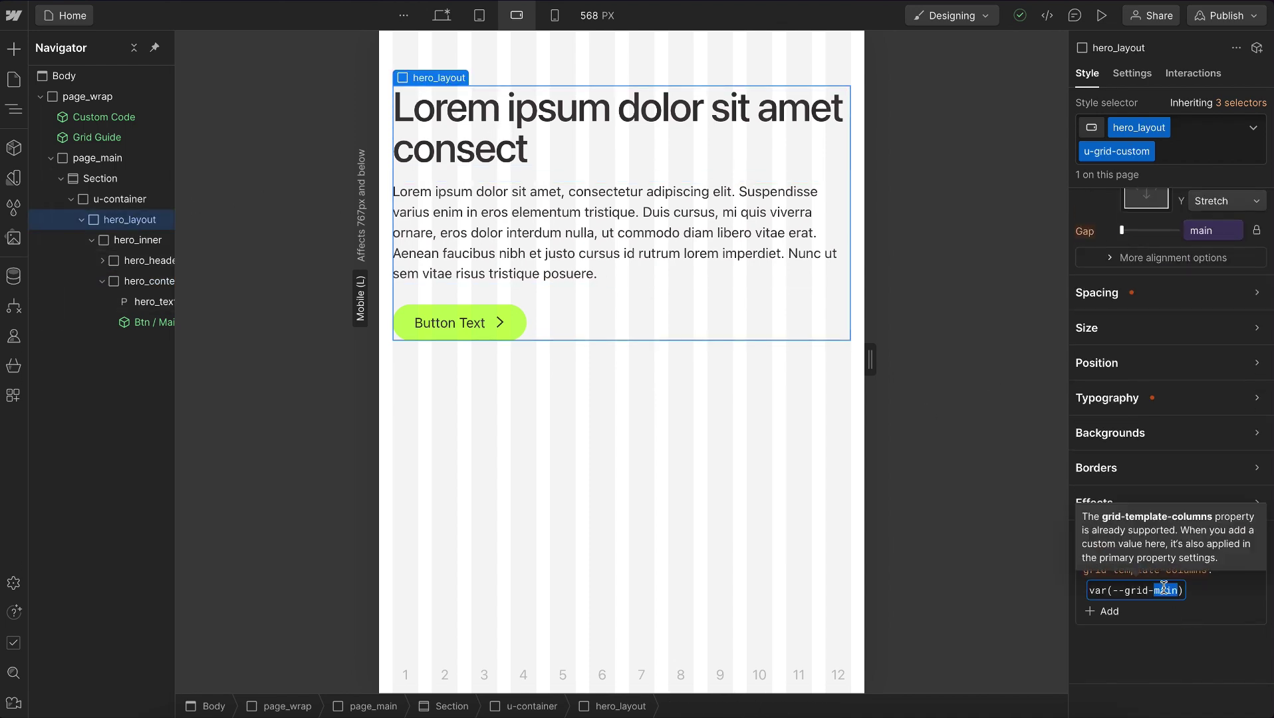
pyautogui.write('1')
pyautogui.press('Return')
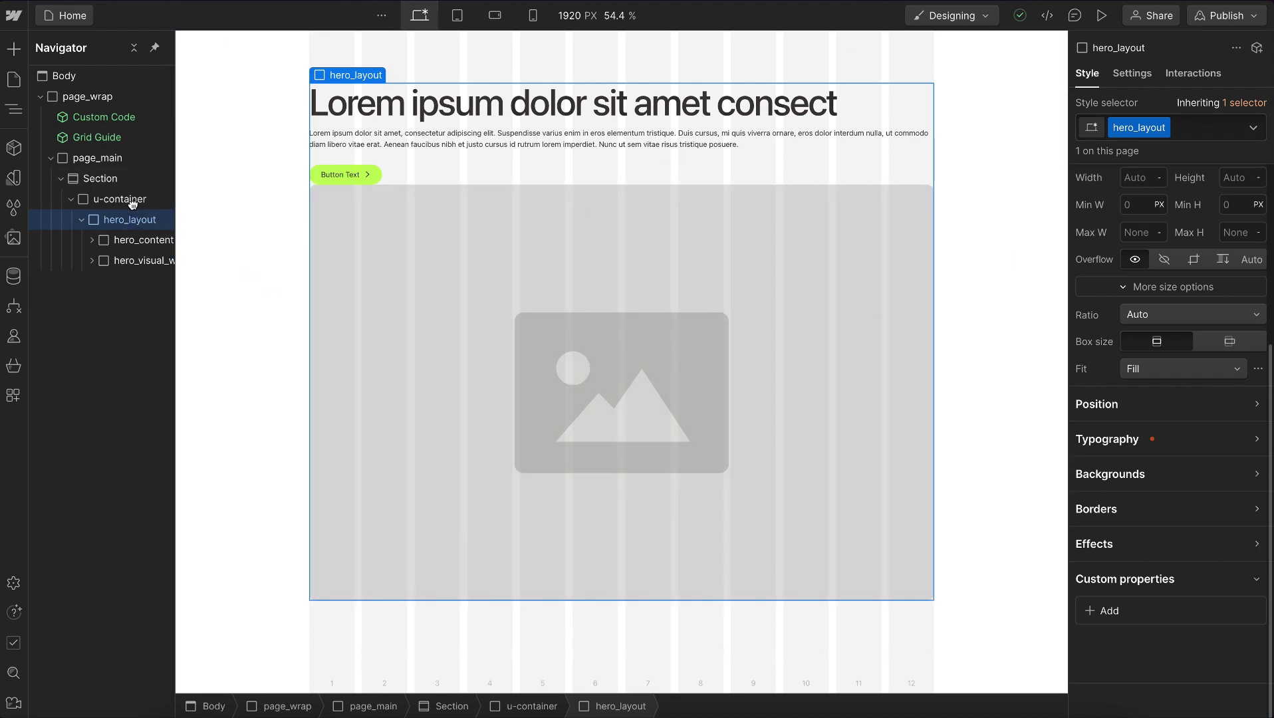
# Move hero_layout out of u-container directly into the Section and delete the empty u-container
pyautogui.moveTo(133, 203); pyautogui.dragTo(131, 199)
pyautogui.click(123, 225)
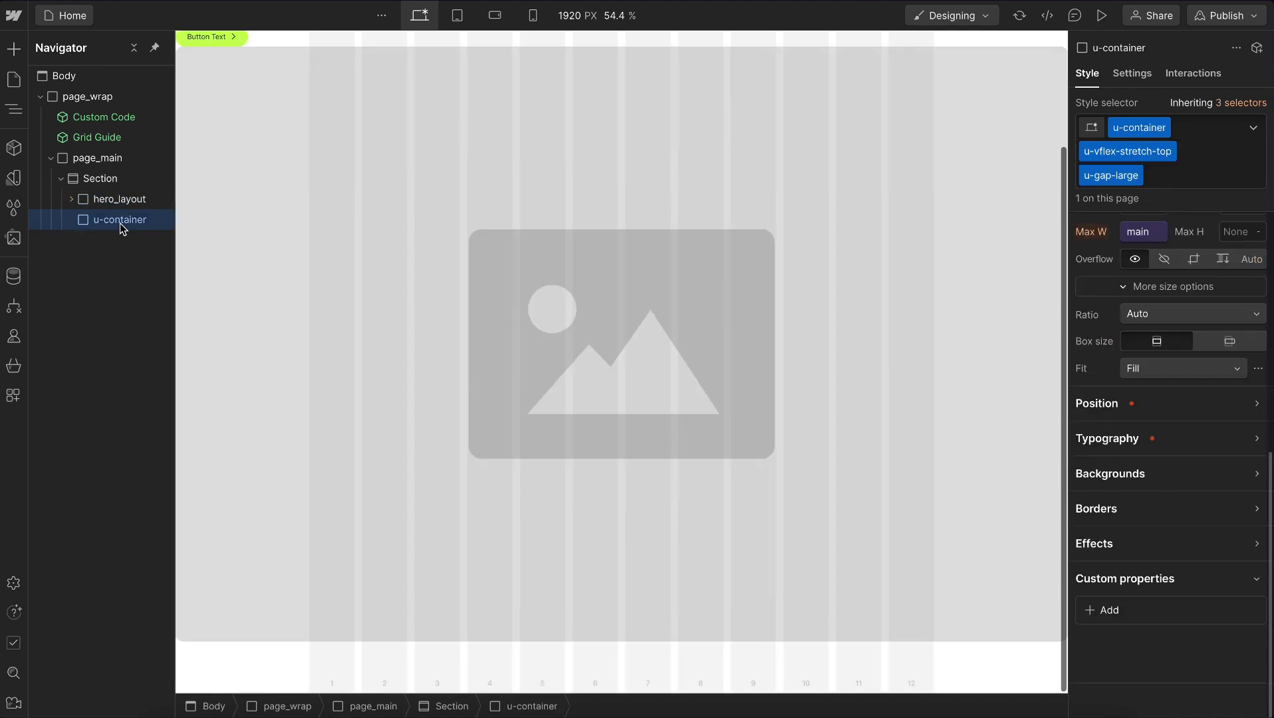
pyautogui.press('Delete')
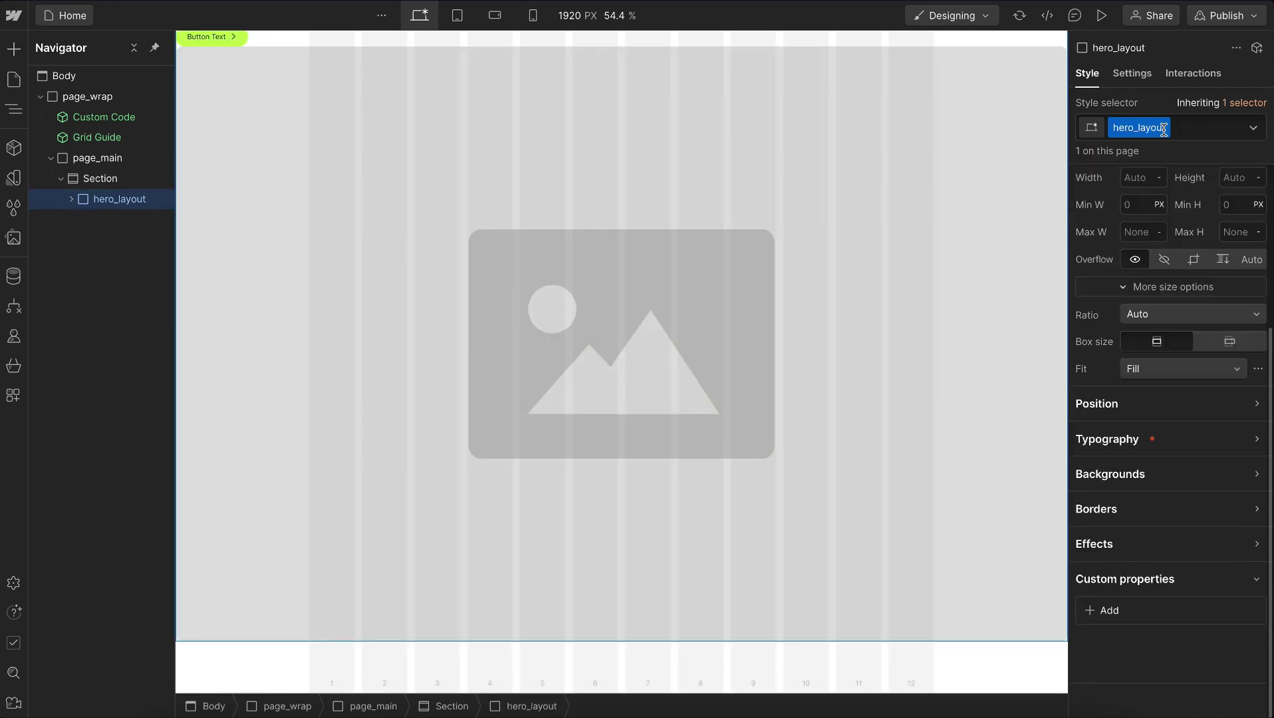
# Add the u-grid-breakout class to hero_layout
pyautogui.click(1193, 128)
pyautogui.write('grid-b')
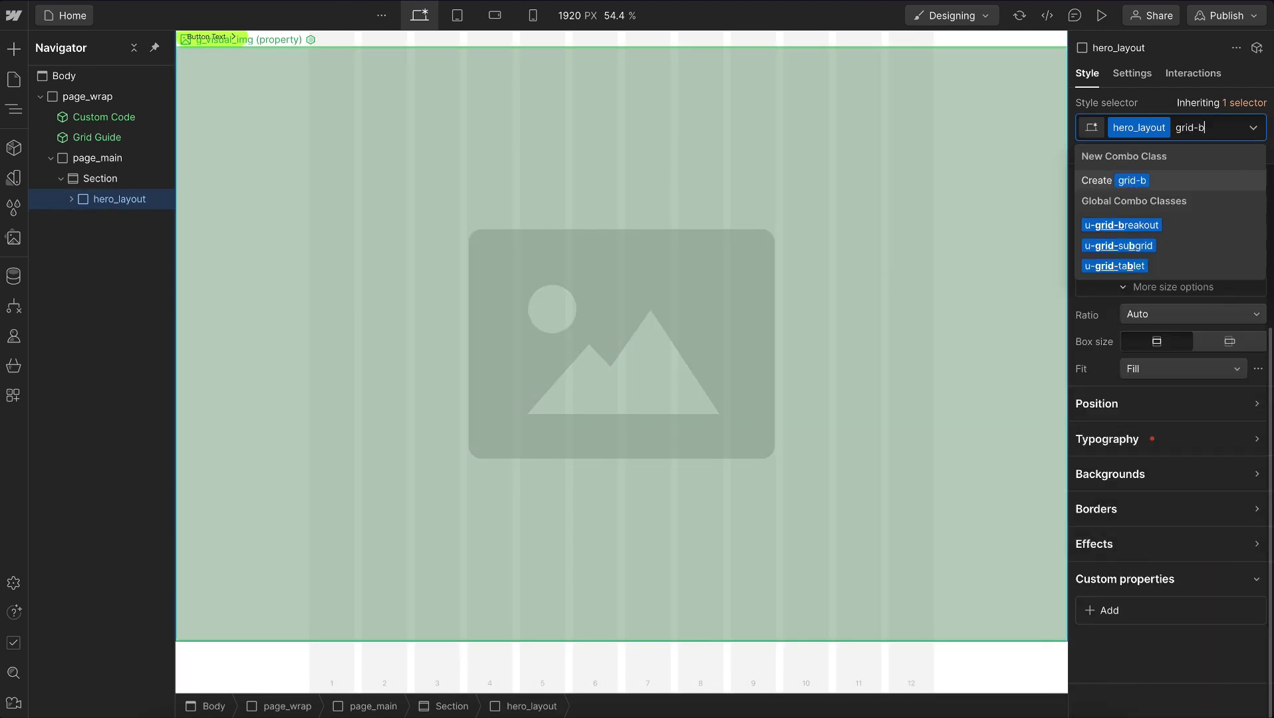
pyautogui.write('reak')
pyautogui.click(1136, 225)
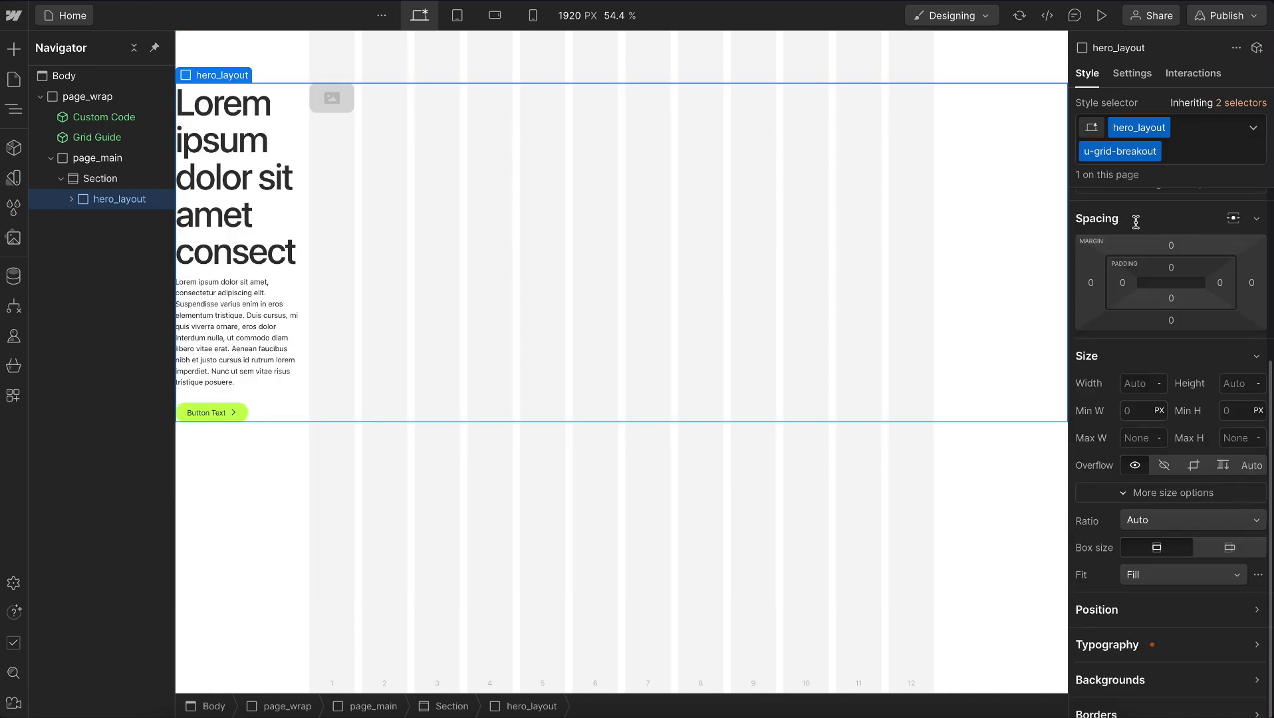
# Widen the desktop canvas to about 2158 px and add the u-column-custom class to hero_content
pyautogui.scroll(-4, 1136, 221)
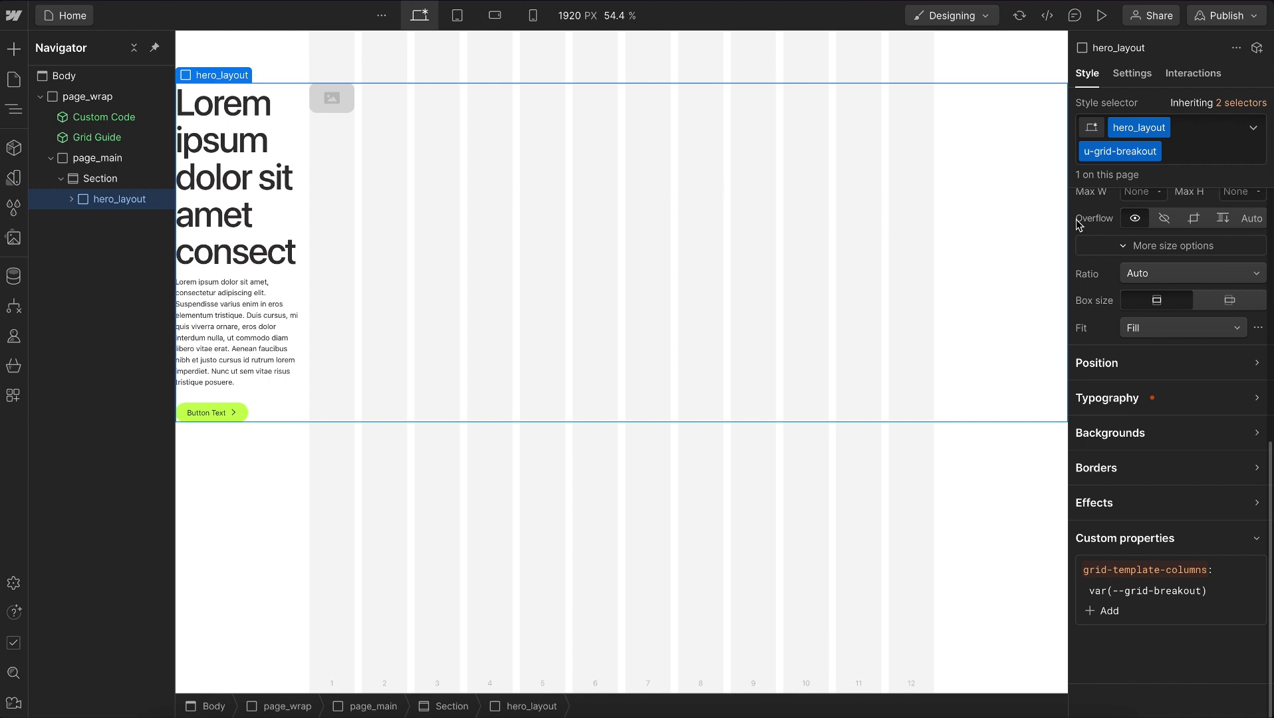
pyautogui.moveTo(1062, 226); pyautogui.dragTo(1091, 223)
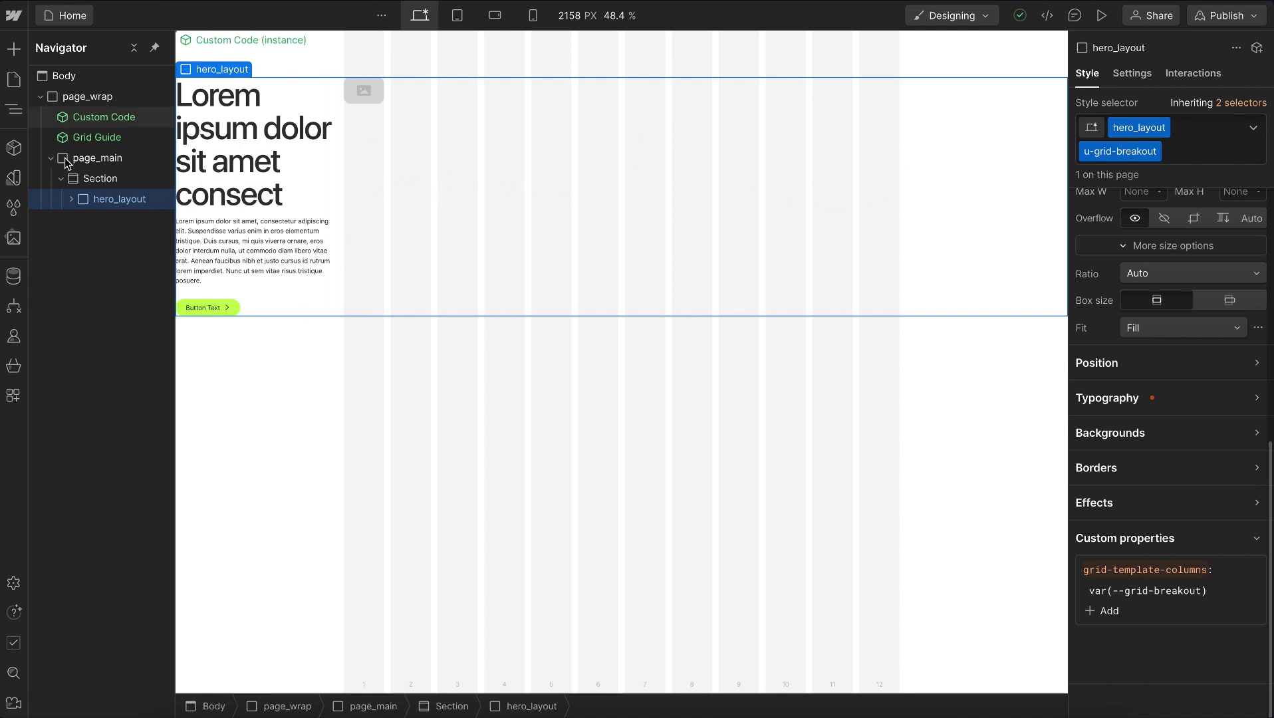
pyautogui.click(71, 199)
pyautogui.click(124, 223)
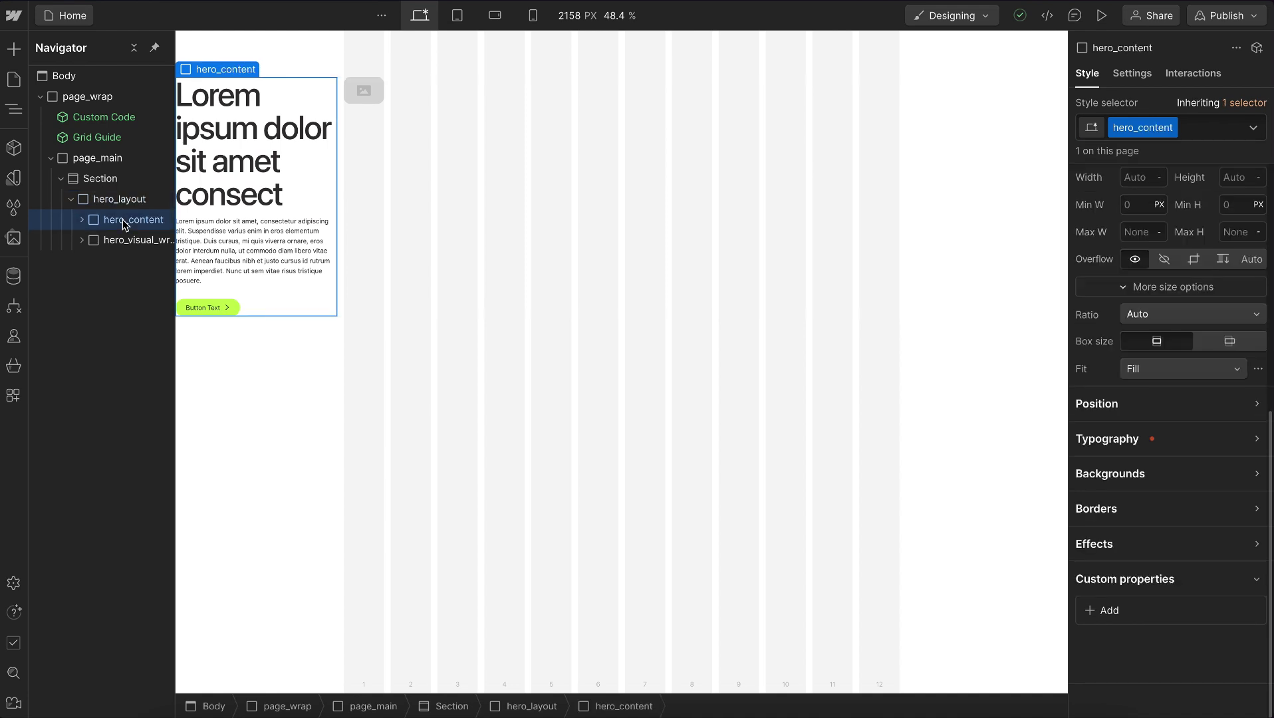
pyautogui.hotkey('ctrl', 'Return')
pyautogui.write('col-cu')
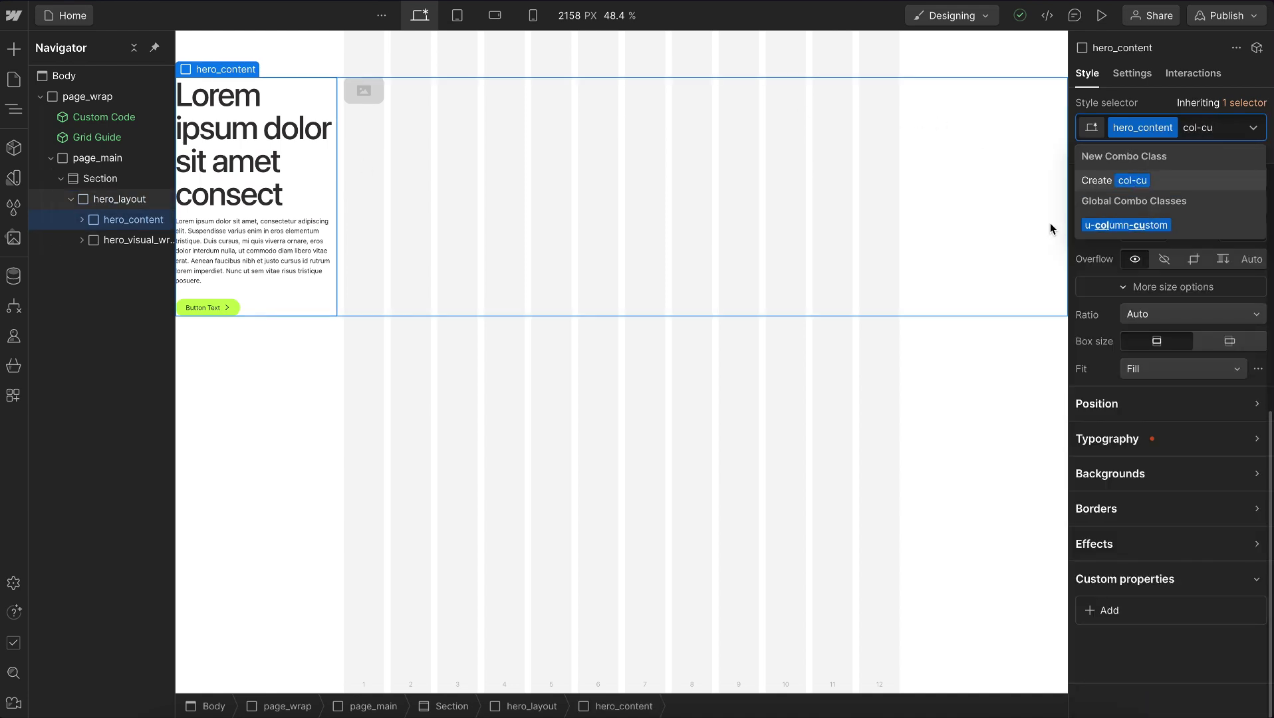
pyautogui.press('Return')
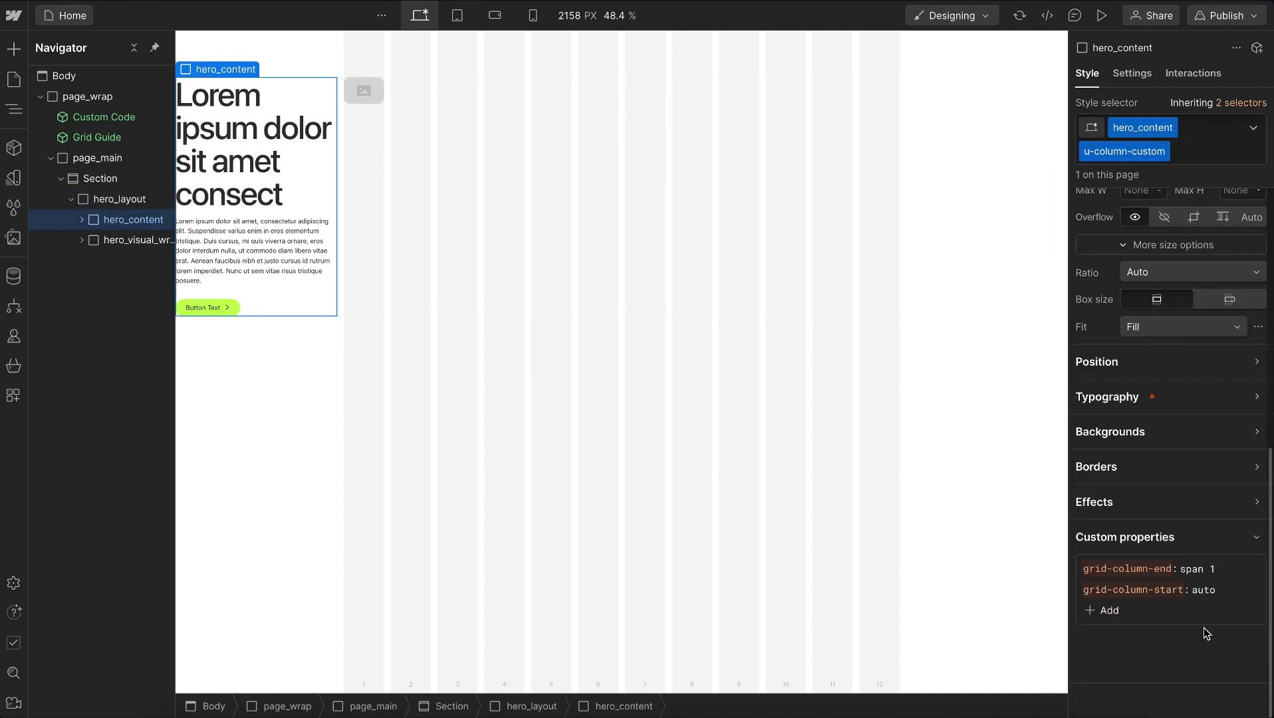
# Set hero_content's custom properties to grid-column-start content and grid-column-end span 6 on desktop
pyautogui.click(1203, 590)
pyautogui.write('content')
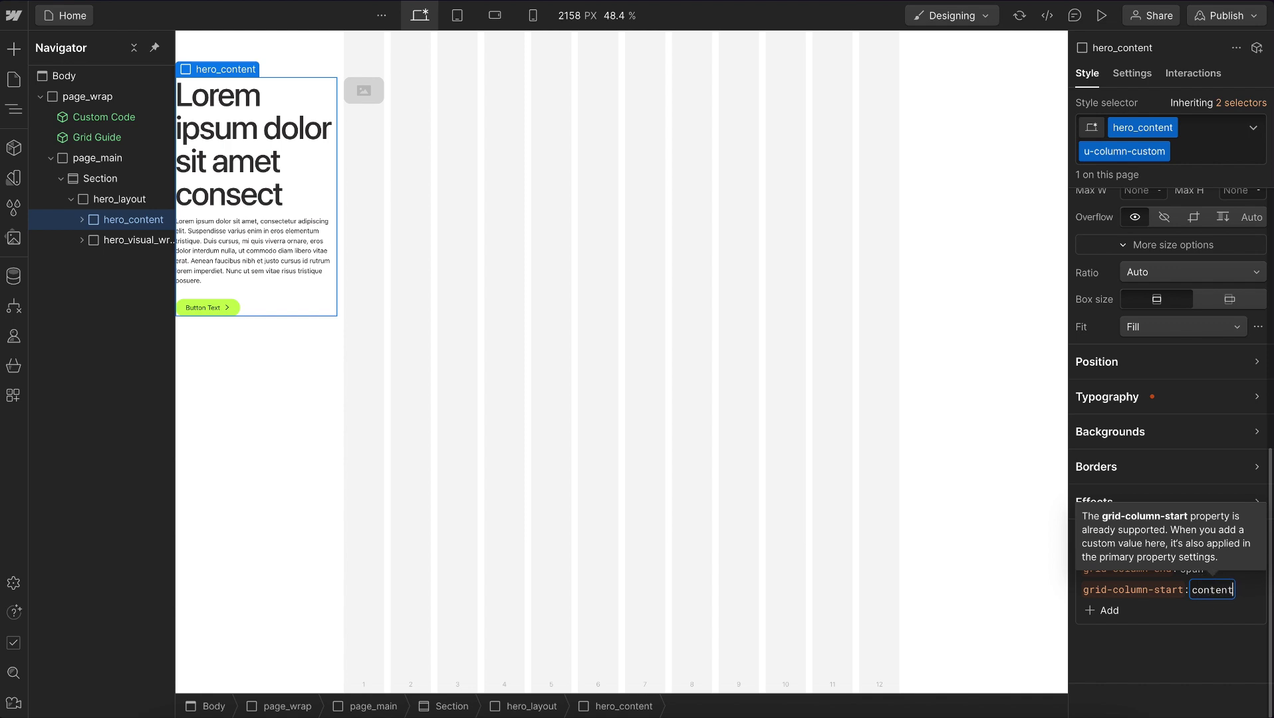
pyautogui.press('Return')
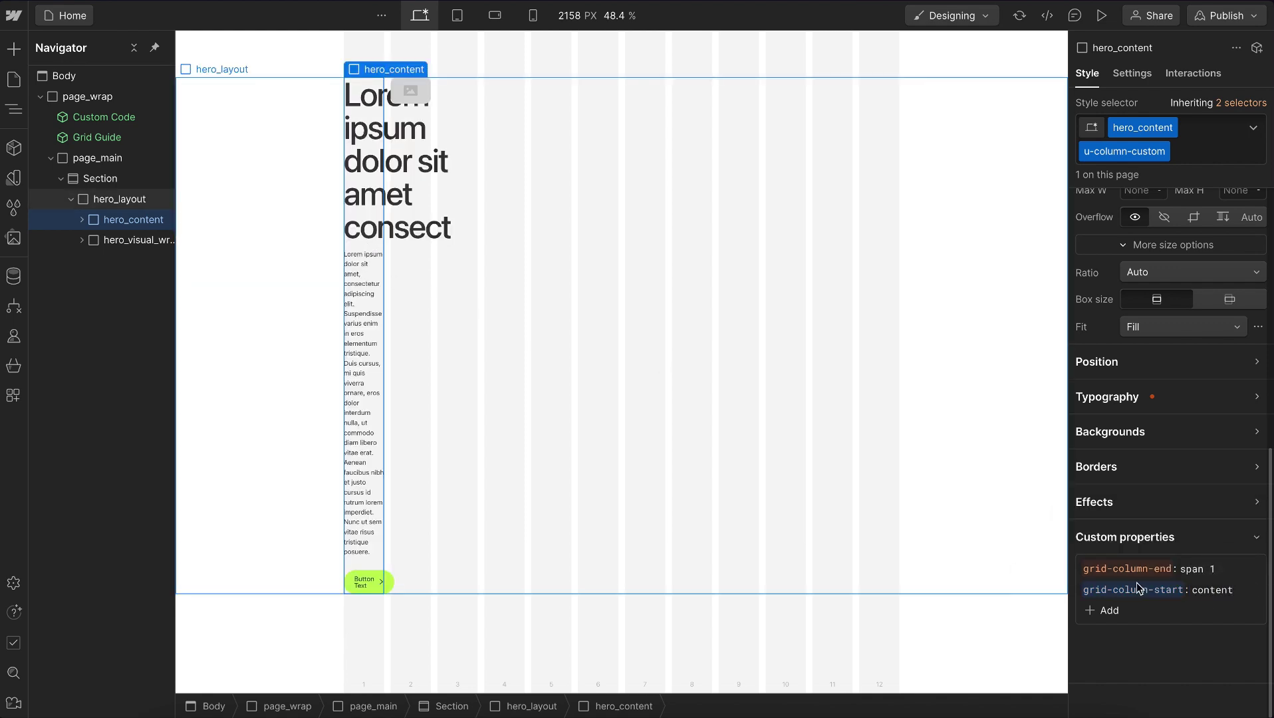
pyautogui.click(1201, 569)
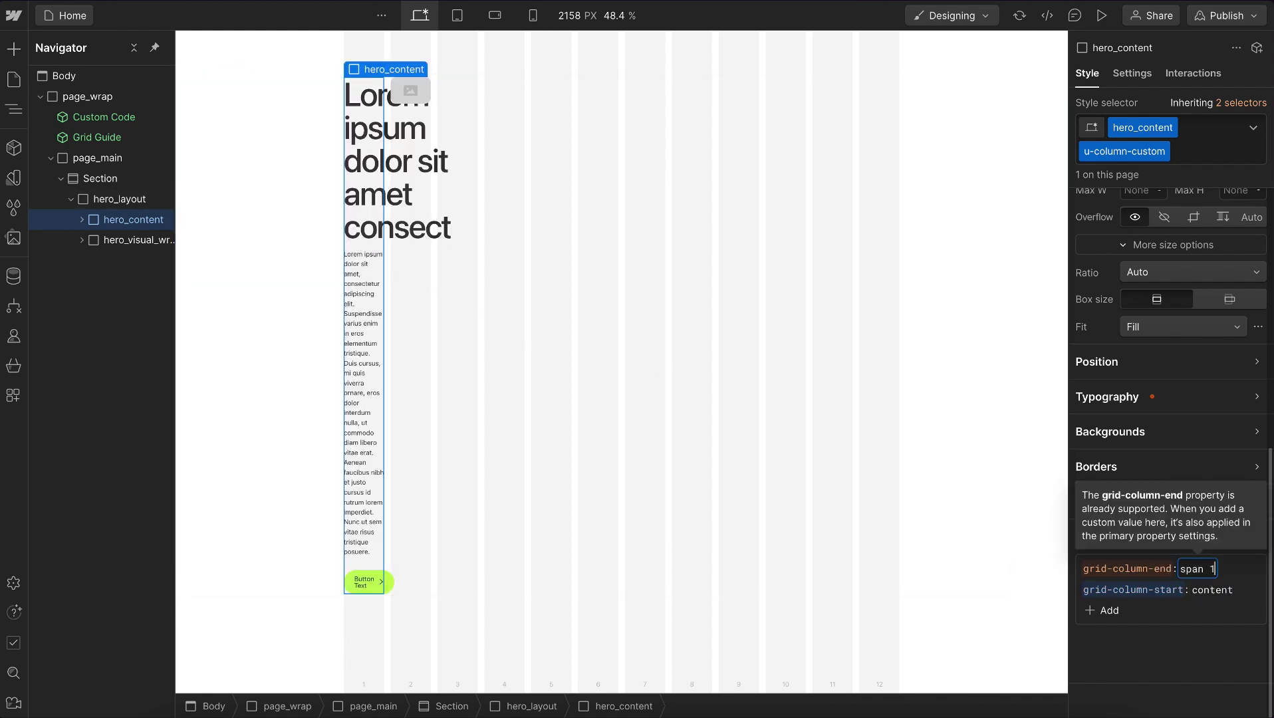
pyautogui.press('Return')
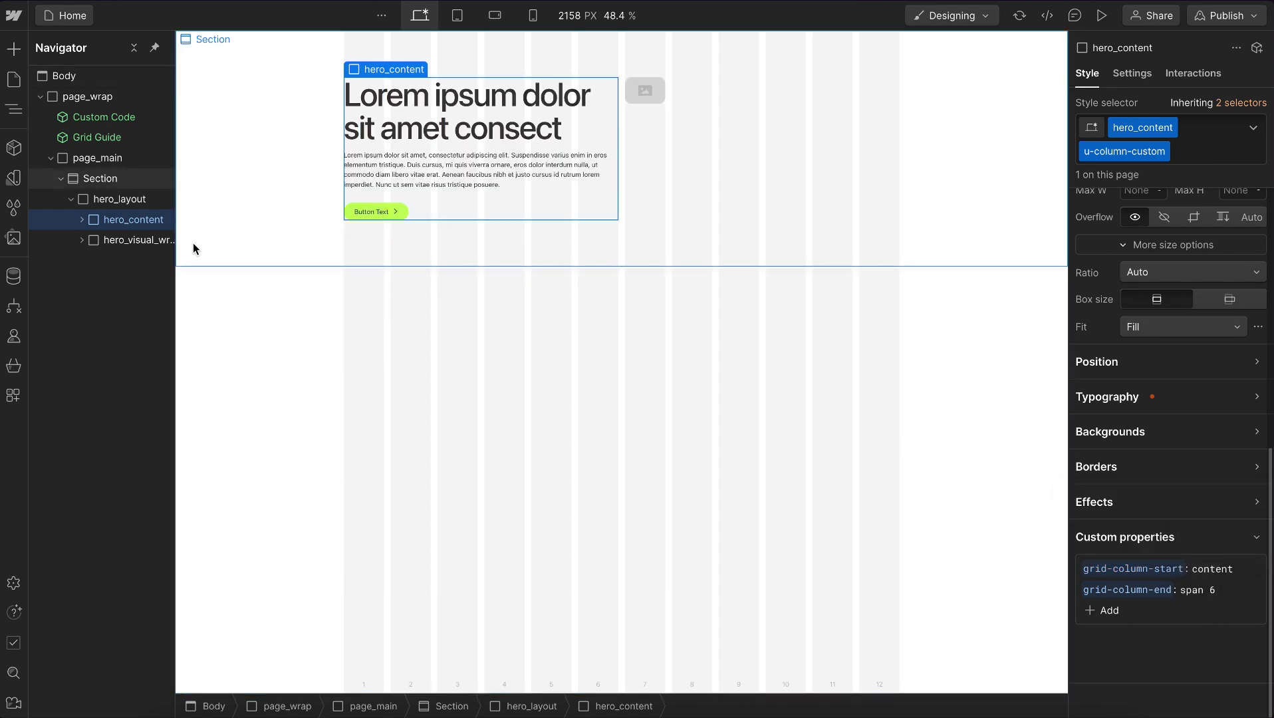
# Add the u-column-custom class to hero_visual_wrap
pyautogui.click(151, 241)
pyautogui.hotkey('ctrl', 'Return')
pyautogui.write('column-')
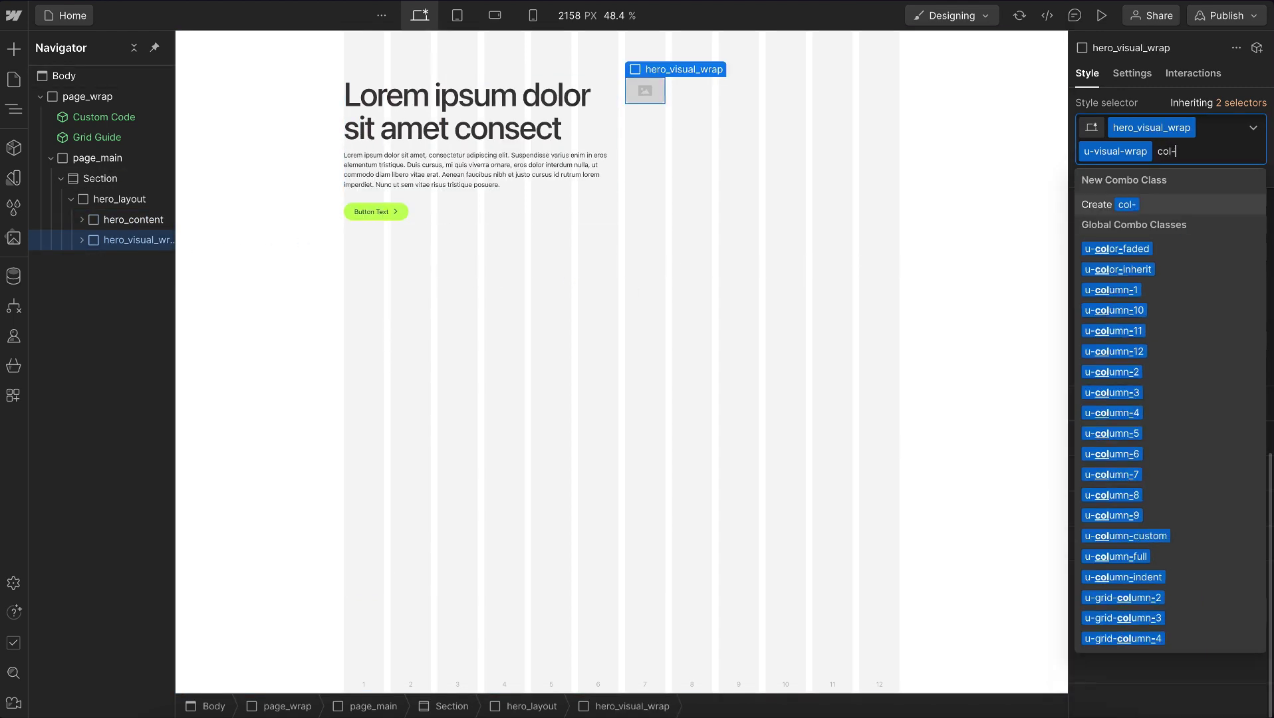
pyautogui.write('cu')
pyautogui.click(1124, 248)
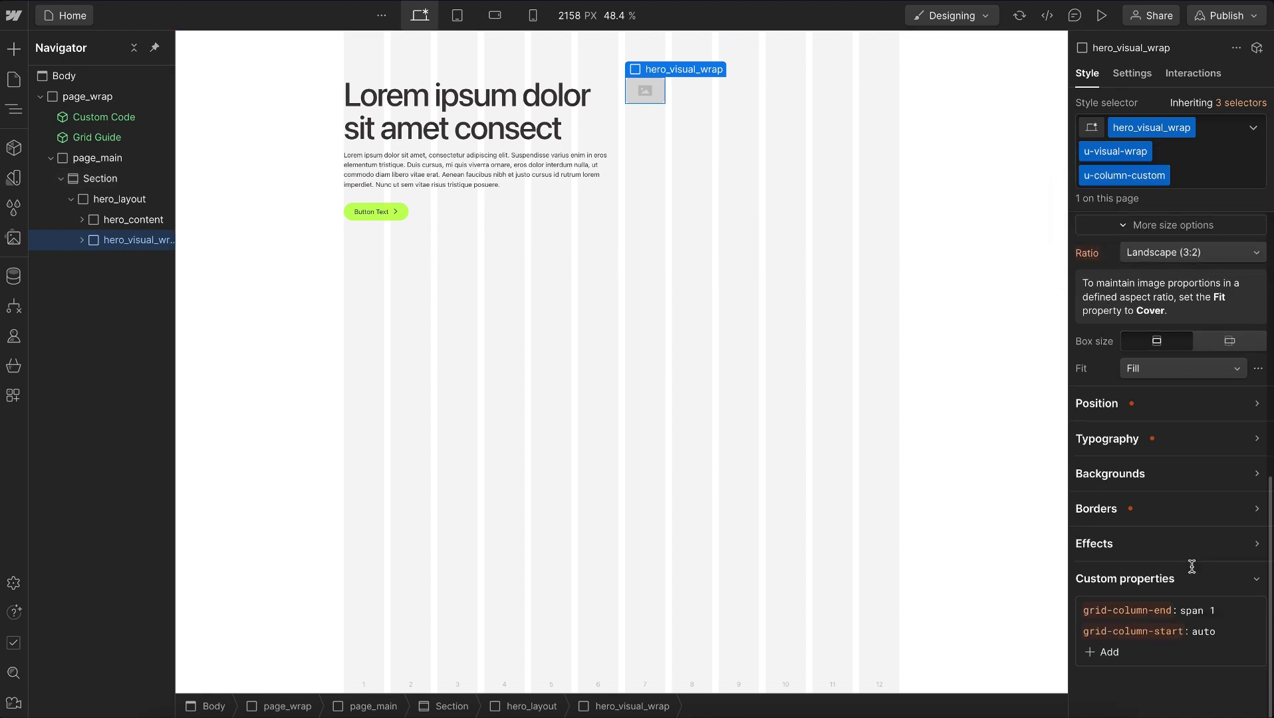
# Try 7 and 8 as the grid-column-start value of hero_visual_wrap on desktop
pyautogui.scroll(-1, 1193, 566)
pyautogui.click(1204, 591)
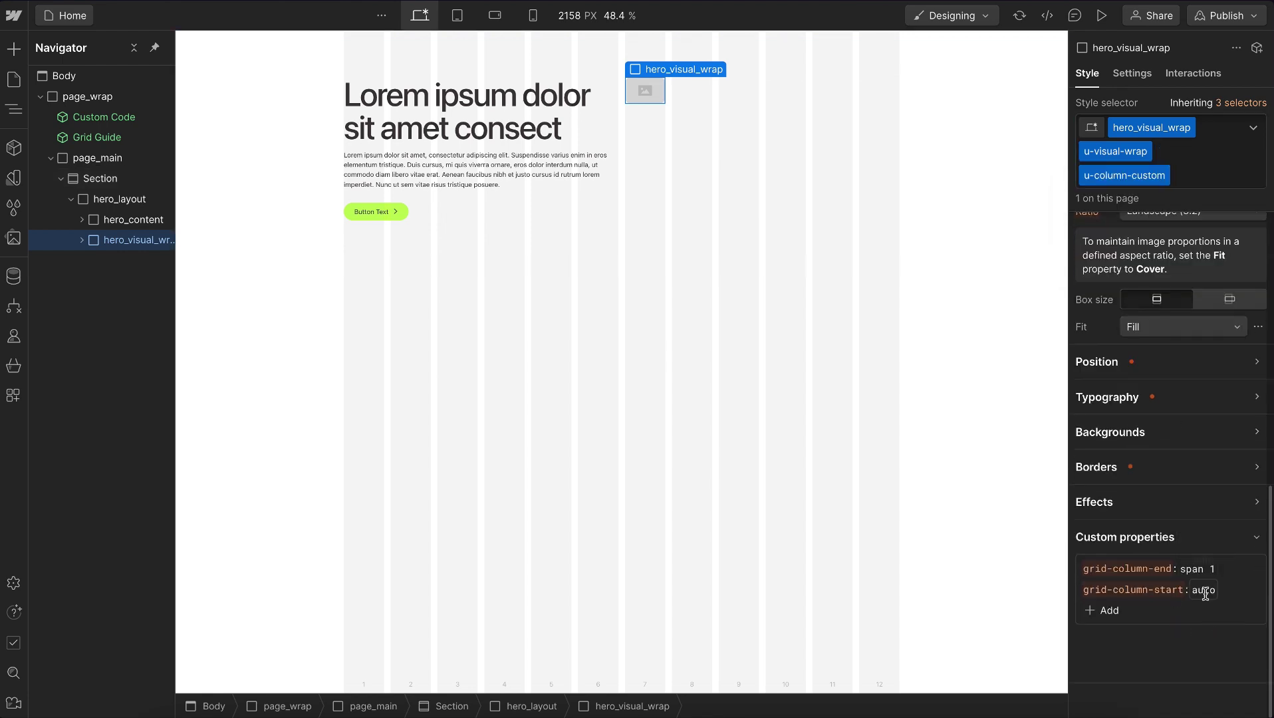
pyautogui.write('7')
pyautogui.press('Return')
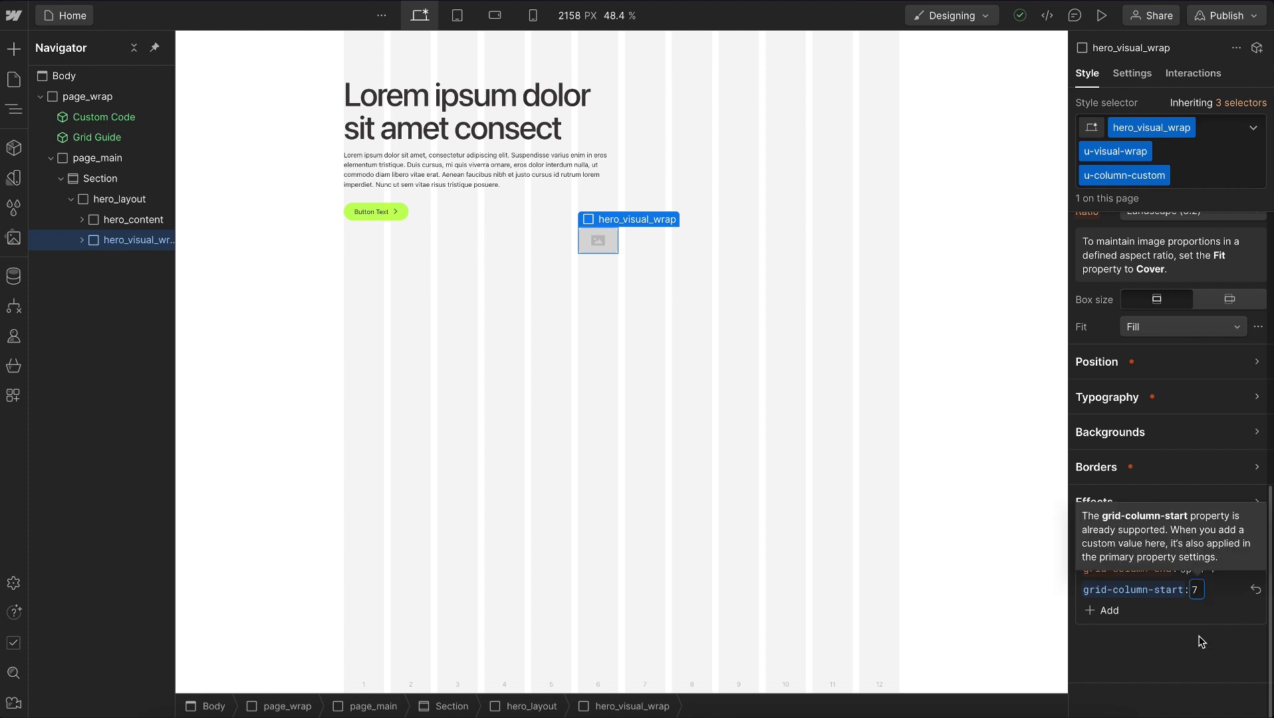
pyautogui.press('BackSpace')
pyautogui.write('8')
pyautogui.press('Return')
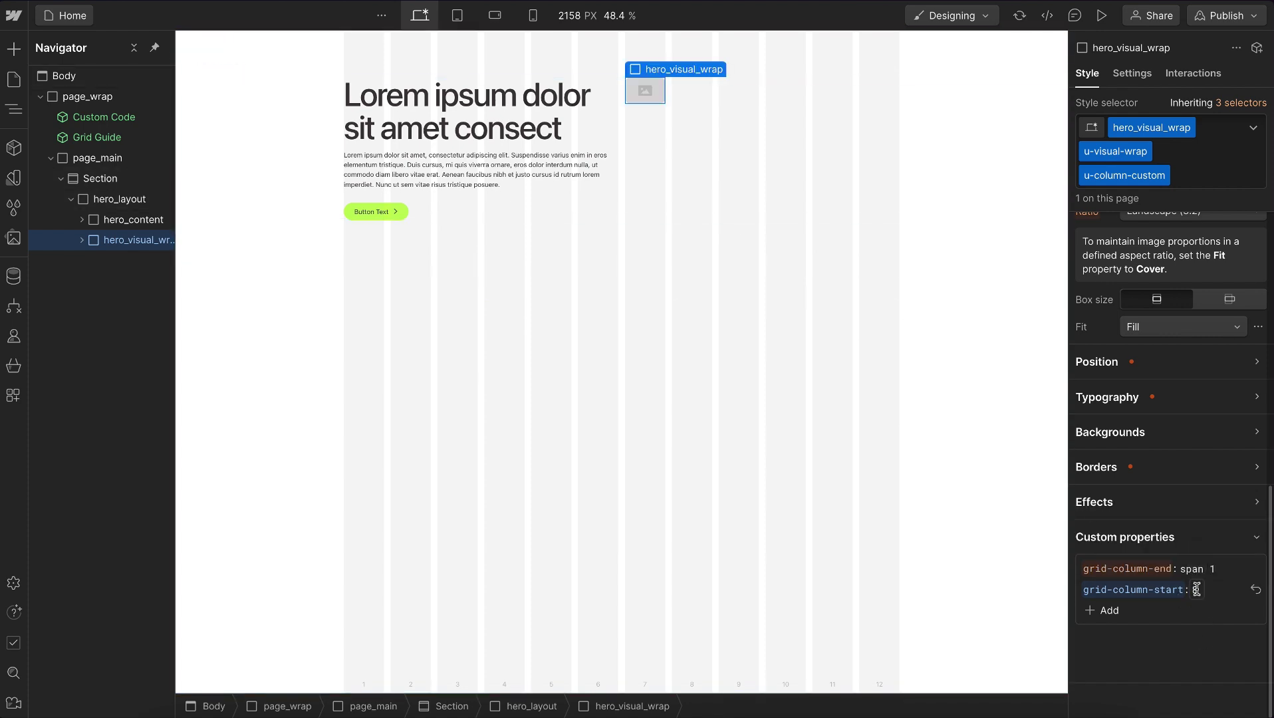
# Set the grid-column-start custom property of hero_visual_wrap to 9 on desktop
pyautogui.press('BackSpace')
pyautogui.write('9')
pyautogui.press('Return')
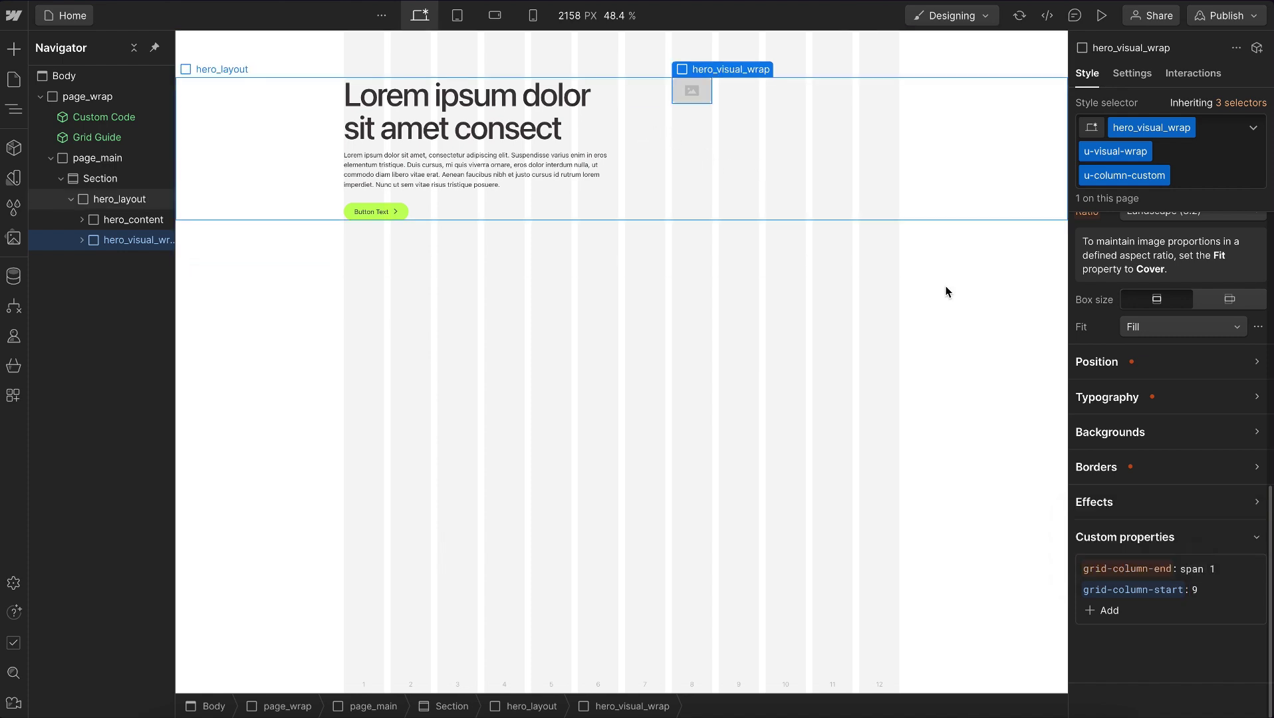
# Set the grid-column-end custom property of hero_visual_wrap to content on desktop
pyautogui.doubleClick(1198, 567)
pyautogui.press('BackSpace')
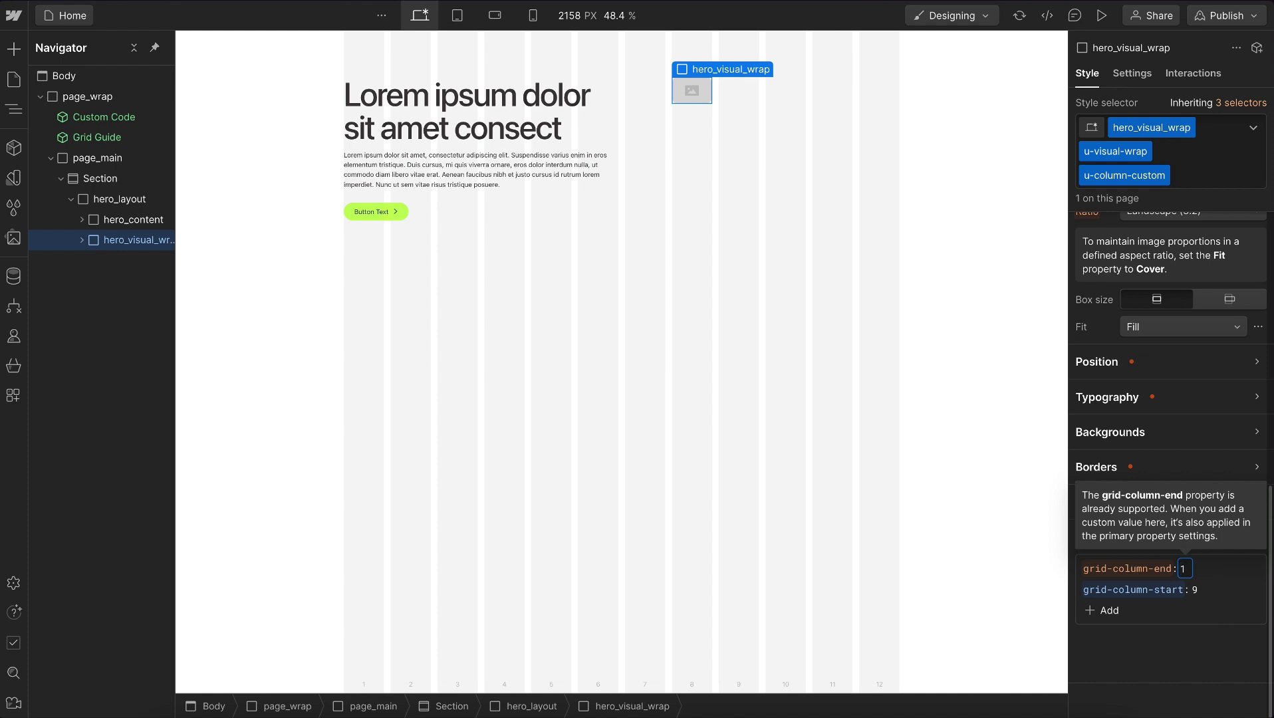
pyautogui.press('BackSpace')
pyautogui.write('content')
pyautogui.press('Return')
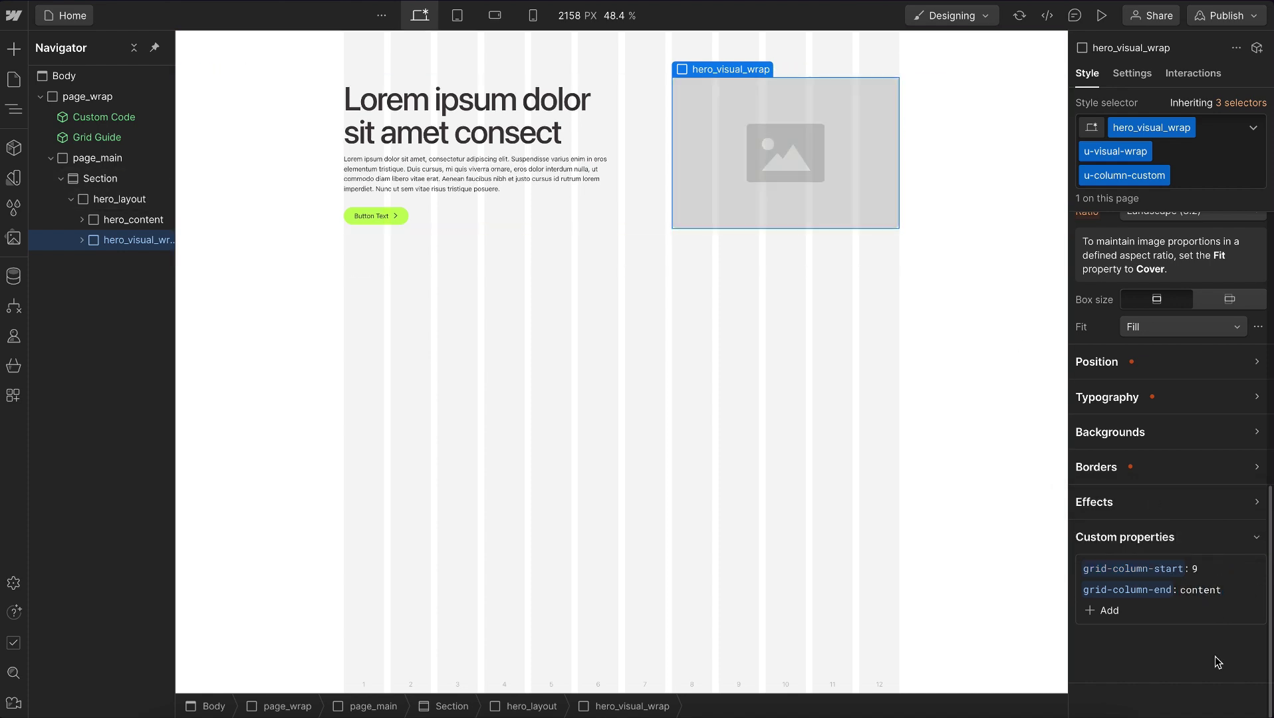
# Set the grid-column-end custom property of hero_visual_wrap to full on desktop and check it by resizing the canvas
pyautogui.doubleClick(1199, 592)
pyautogui.write('full')
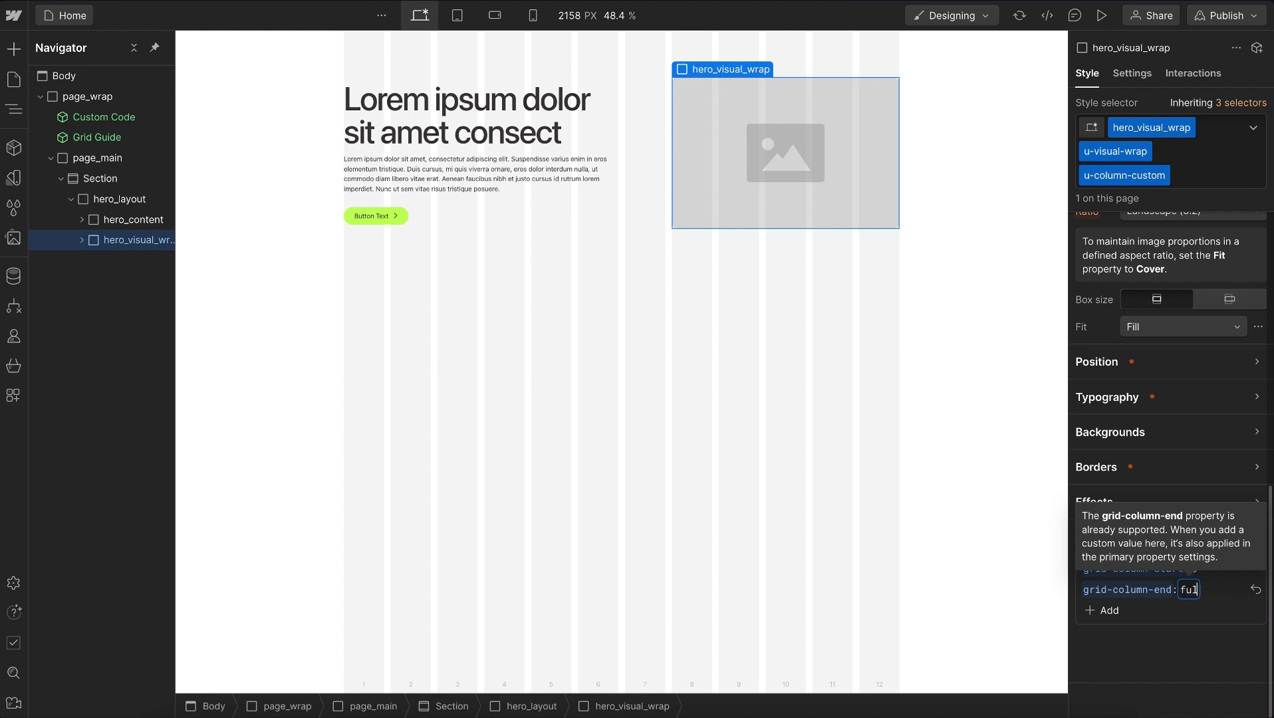
pyautogui.press('Return')
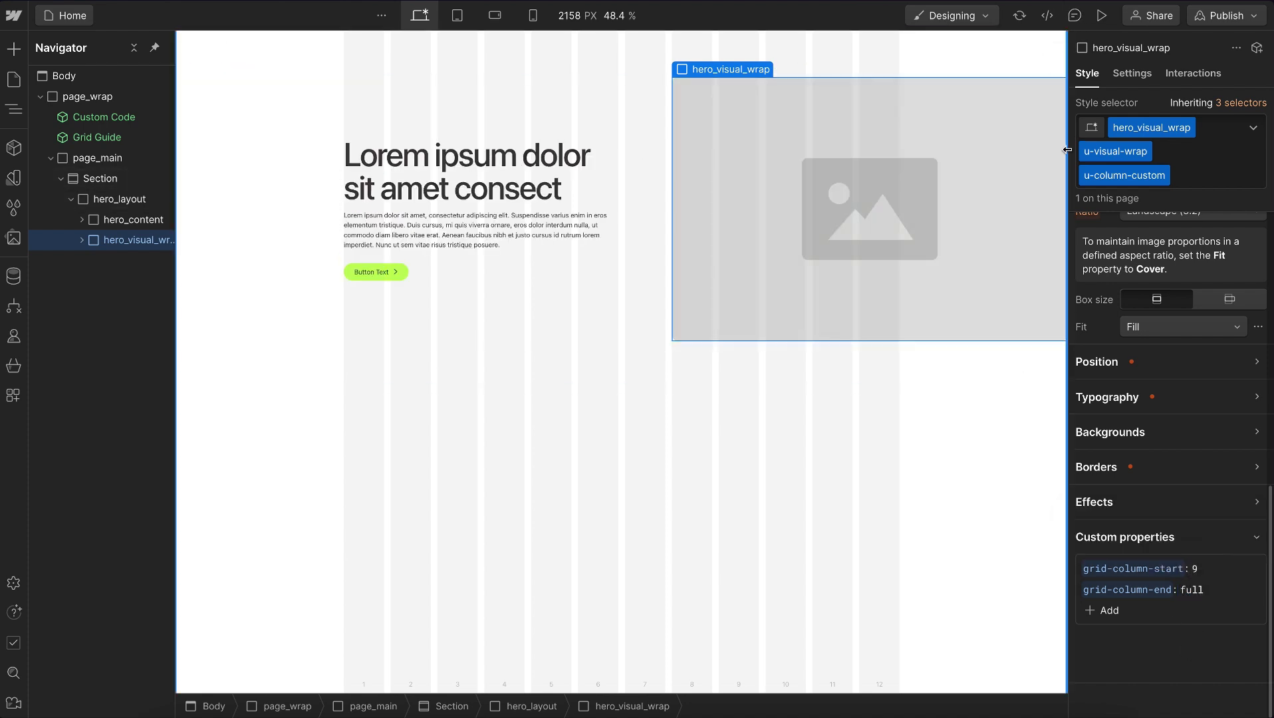
pyautogui.moveTo(1067, 149)
pyautogui.moveTo(1067, 149); pyautogui.dragTo(1083, 147)
# Set the grid-column-end custom property of hero_content to content on the tablet breakpoint
pyautogui.click(456, 15)
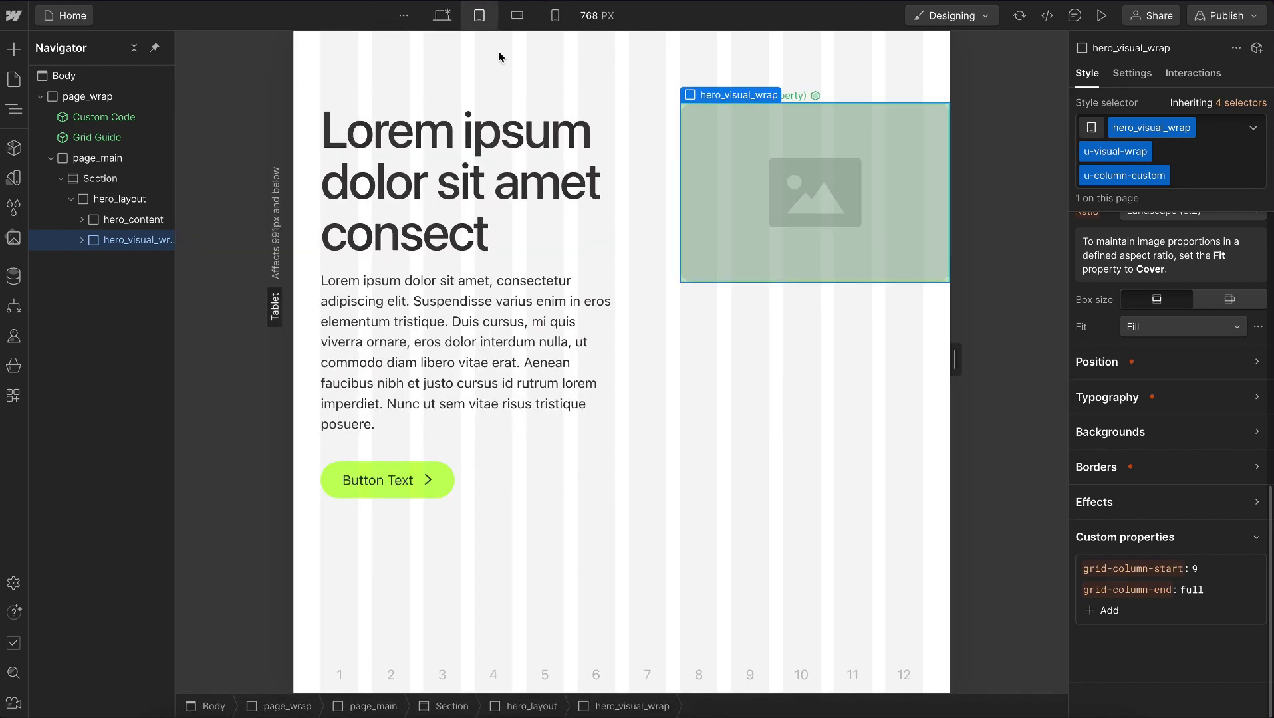
pyautogui.click(593, 241)
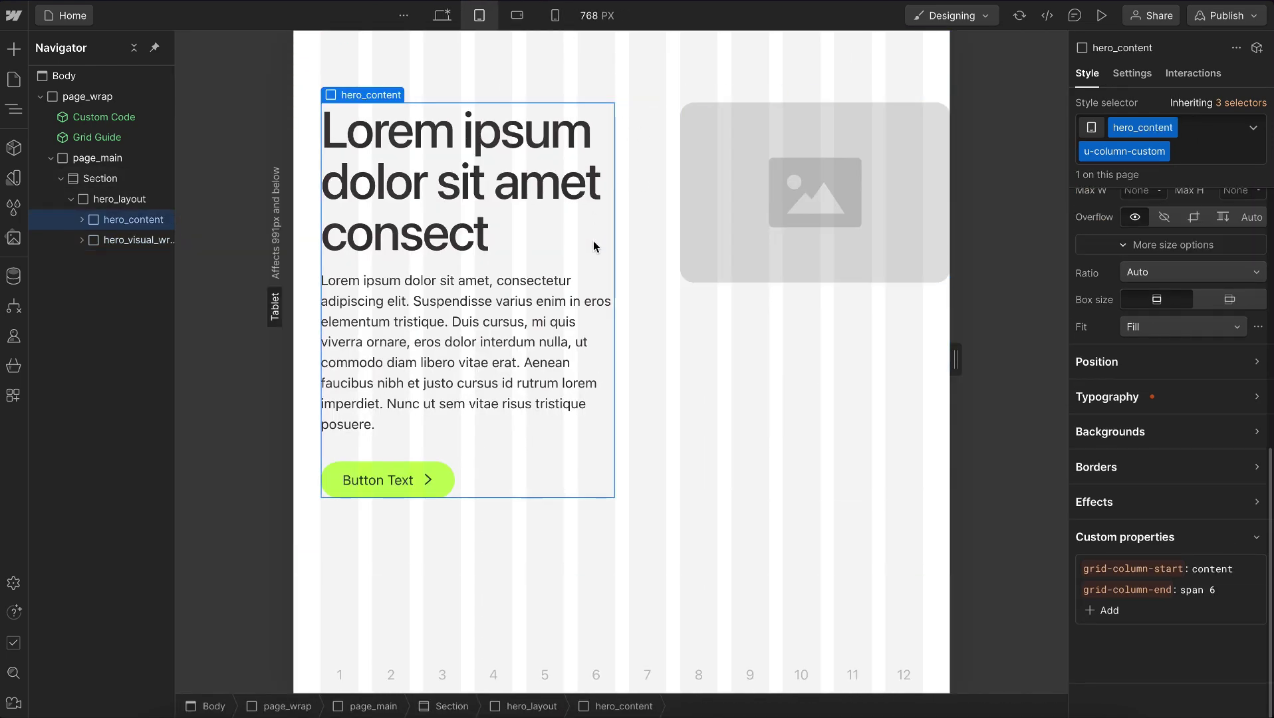
pyautogui.doubleClick(1205, 590)
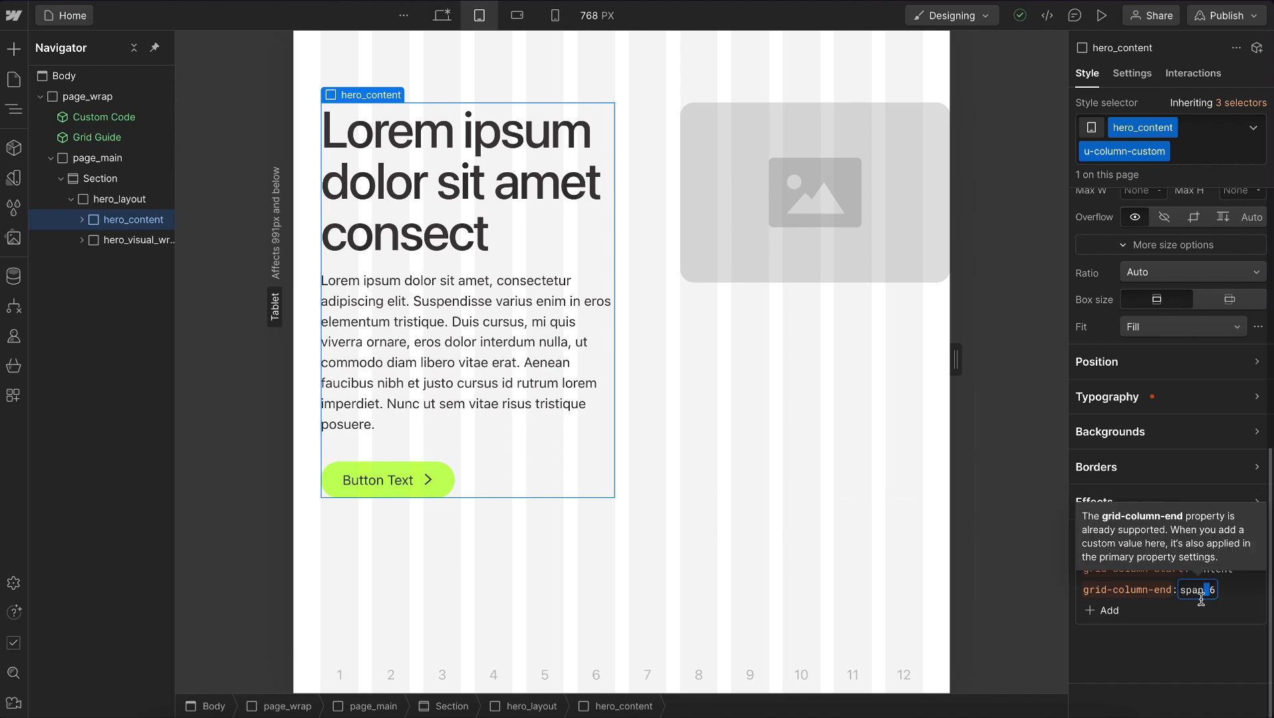
pyautogui.press('Right')
pyautogui.write('content')
pyautogui.press('Return')
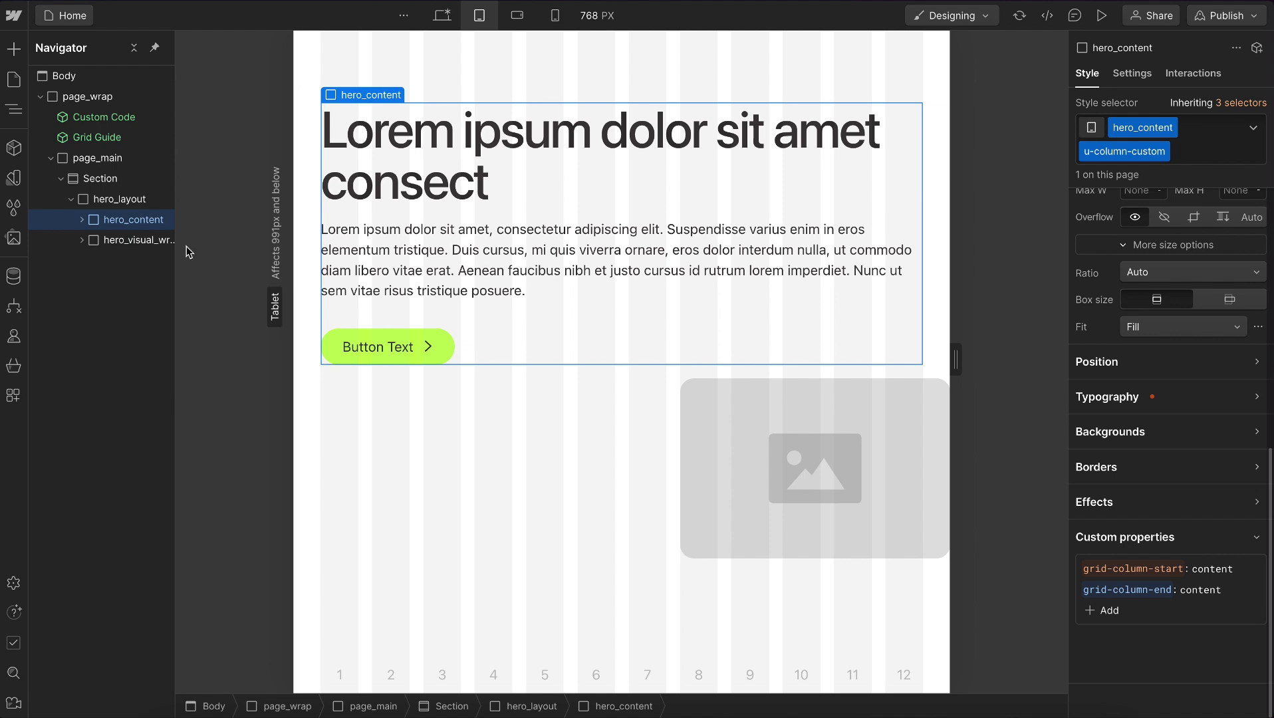
# Set the grid-column-start custom property of hero_visual_wrap to full on the tablet breakpoint
pyautogui.click(130, 242)
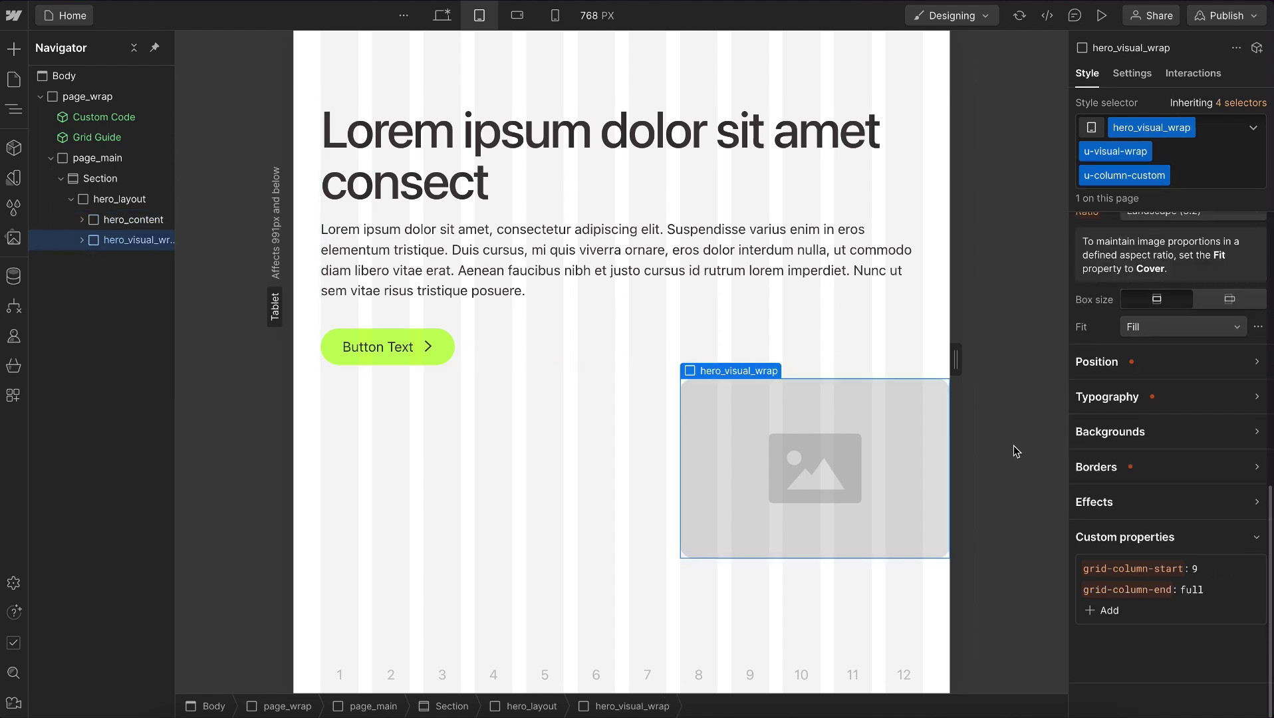
pyautogui.click(1196, 570)
pyautogui.write('full')
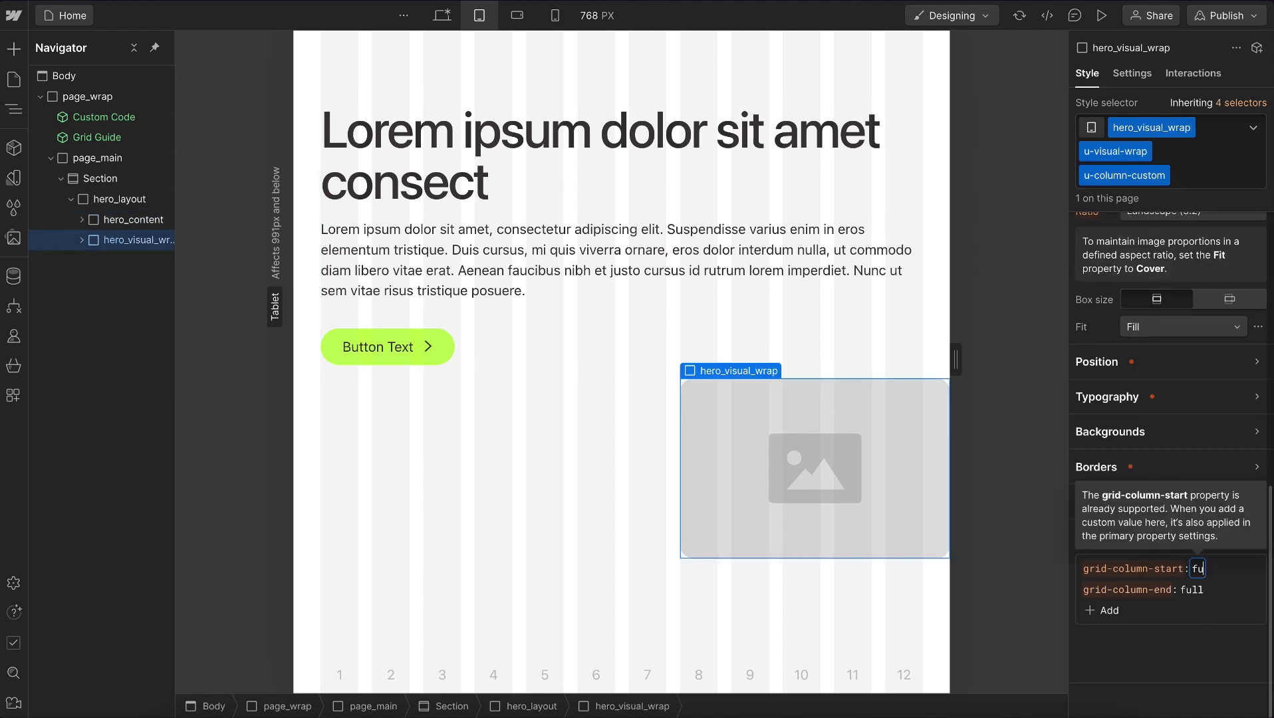
pyautogui.press('Return')
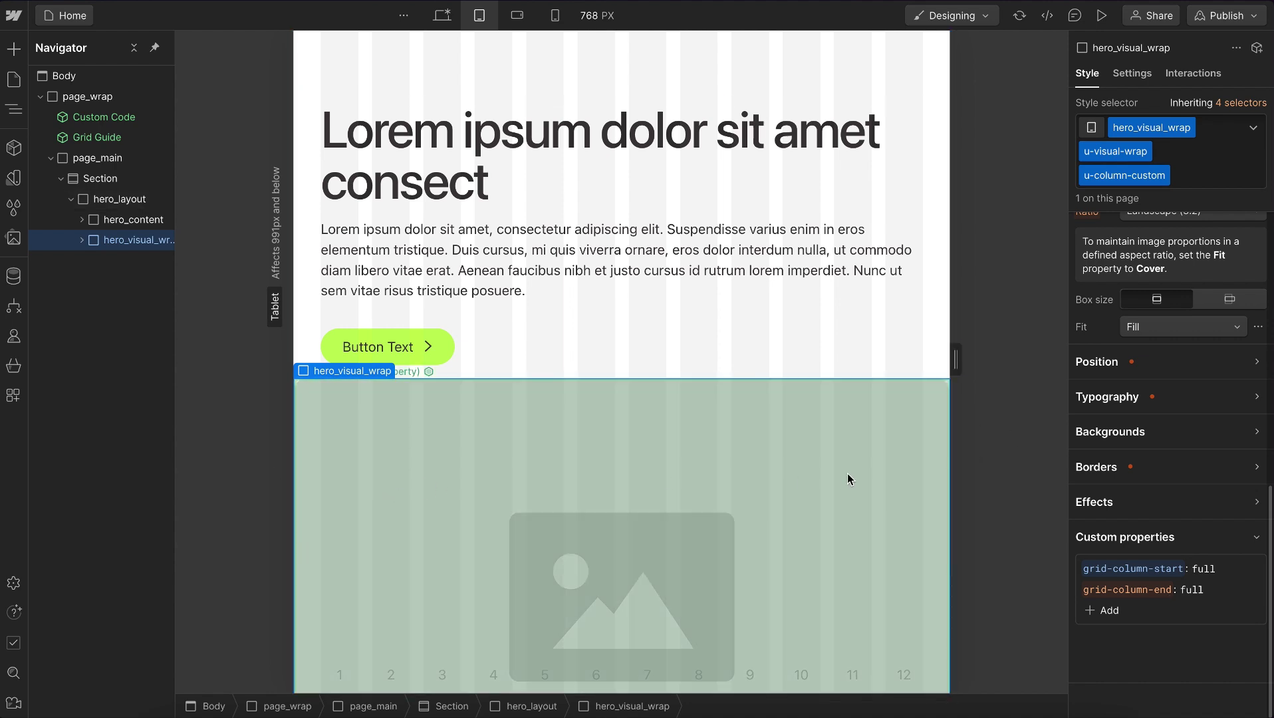
# Set both grid-column-start and grid-column-end of hero_visual_wrap to content on the tablet breakpoint
pyautogui.click(1208, 570)
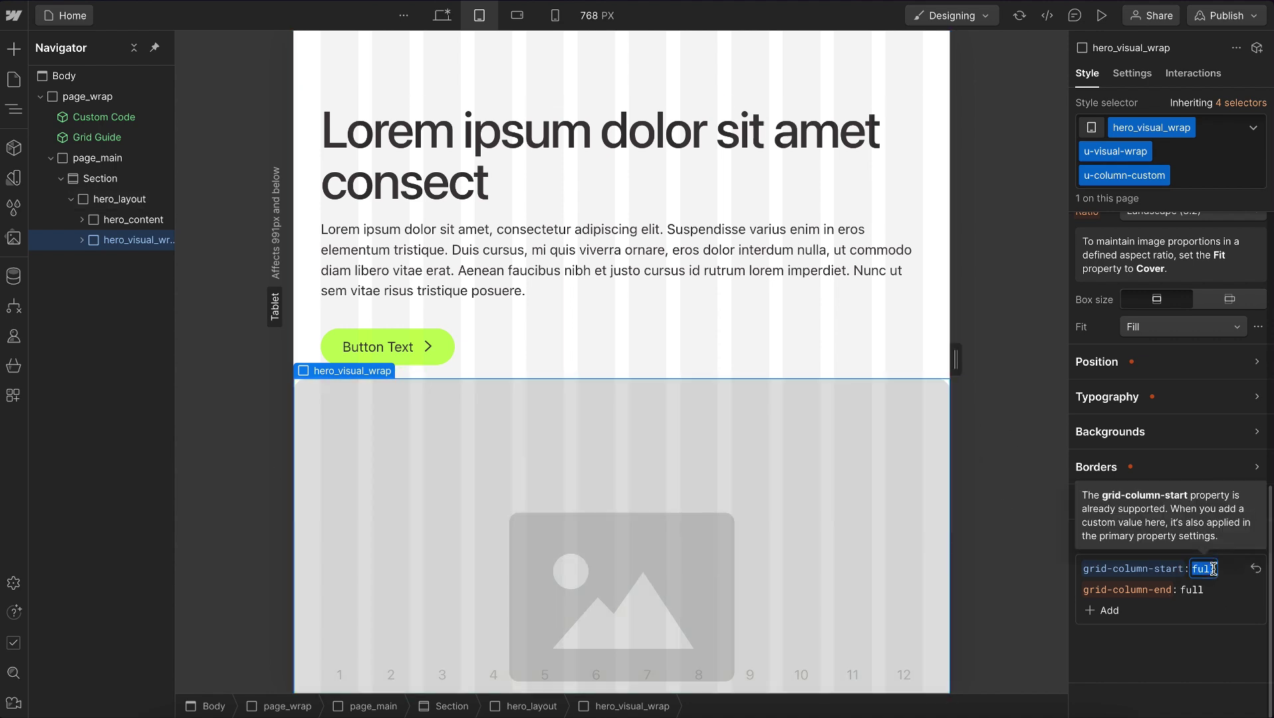
pyautogui.write('content')
pyautogui.press('Return')
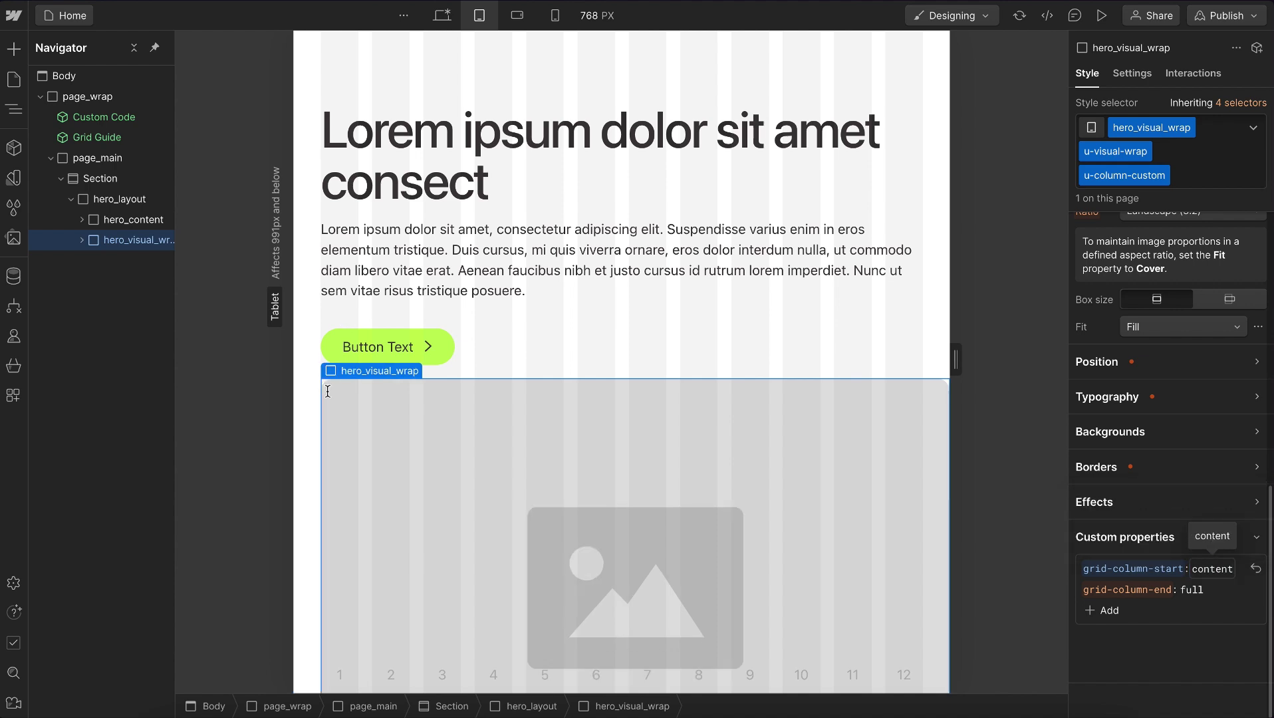
pyautogui.click(1197, 599)
pyautogui.write('content')
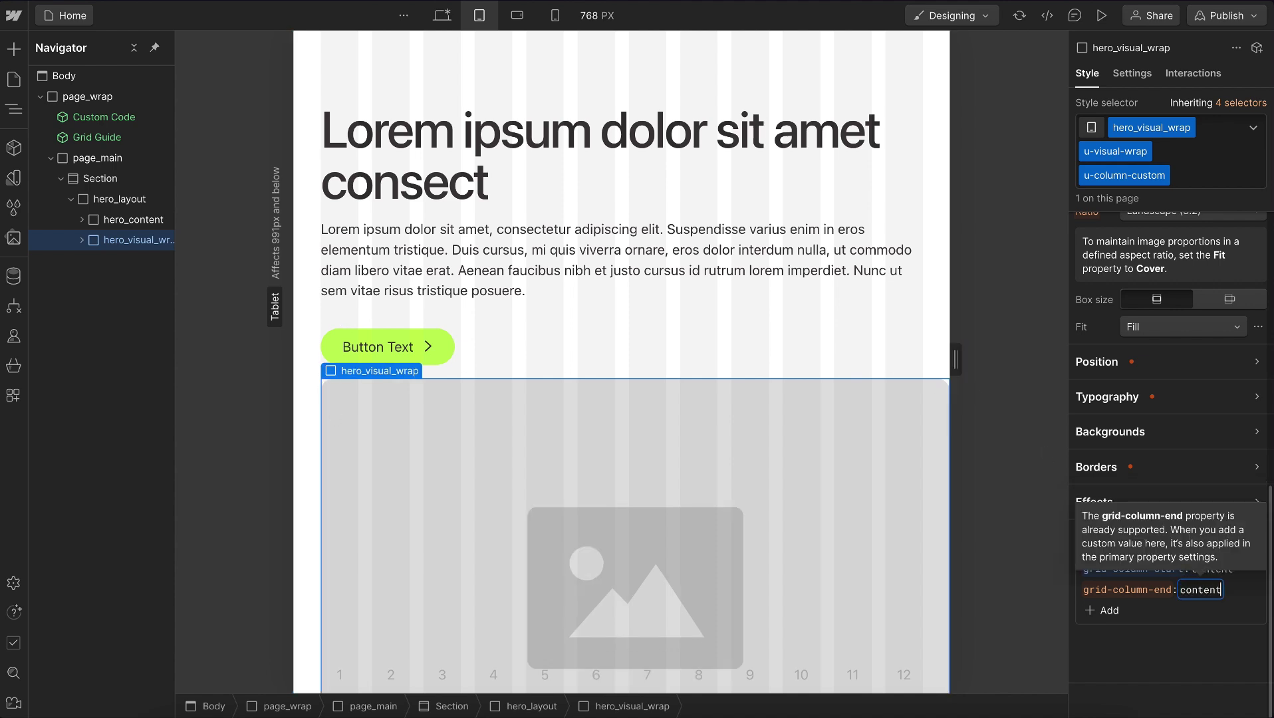
pyautogui.press('Return')
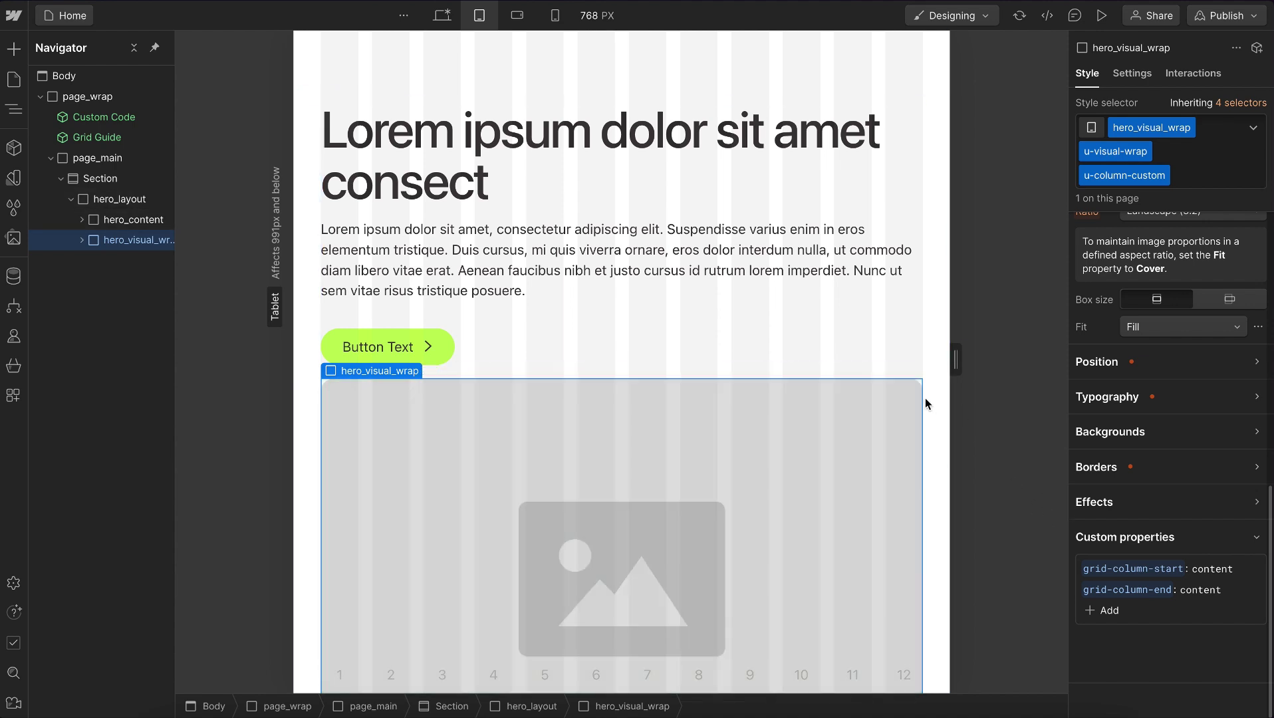
# Check the hero on the mobile portrait breakpoint, and set the desktop canvas width to 1920 px with hero_layout selected
pyautogui.click(555, 17)
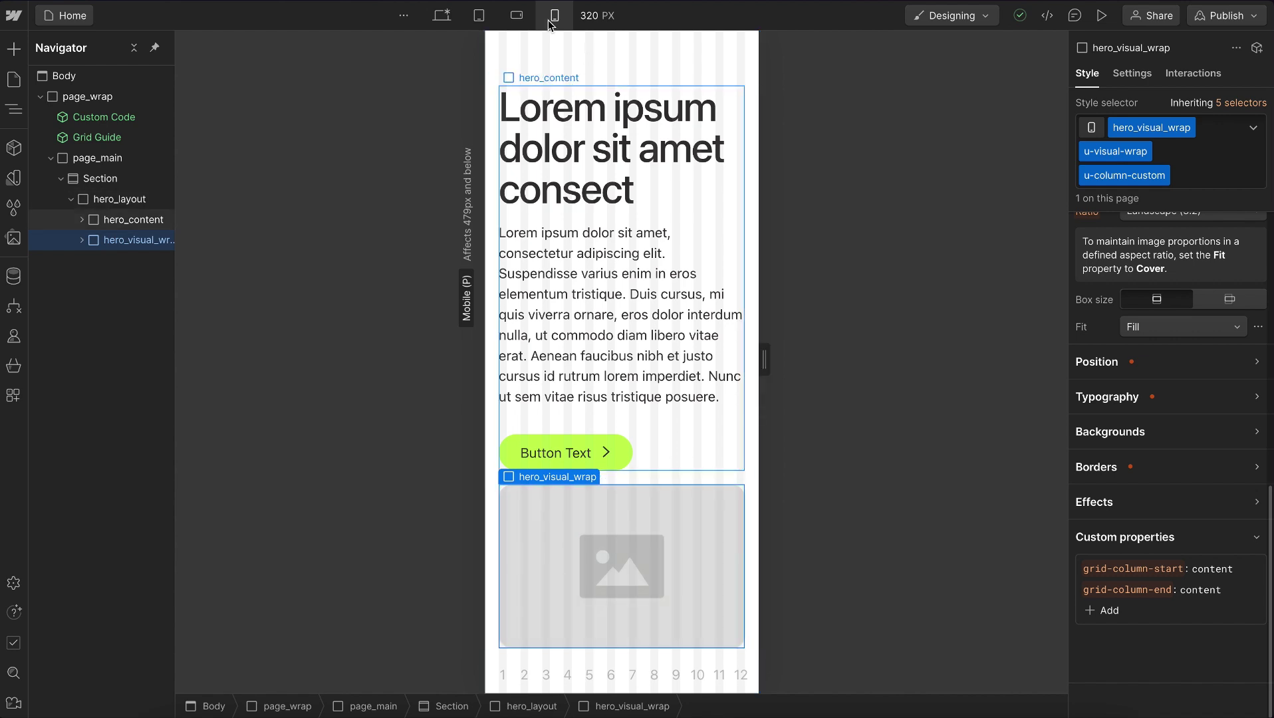
pyautogui.click(441, 16)
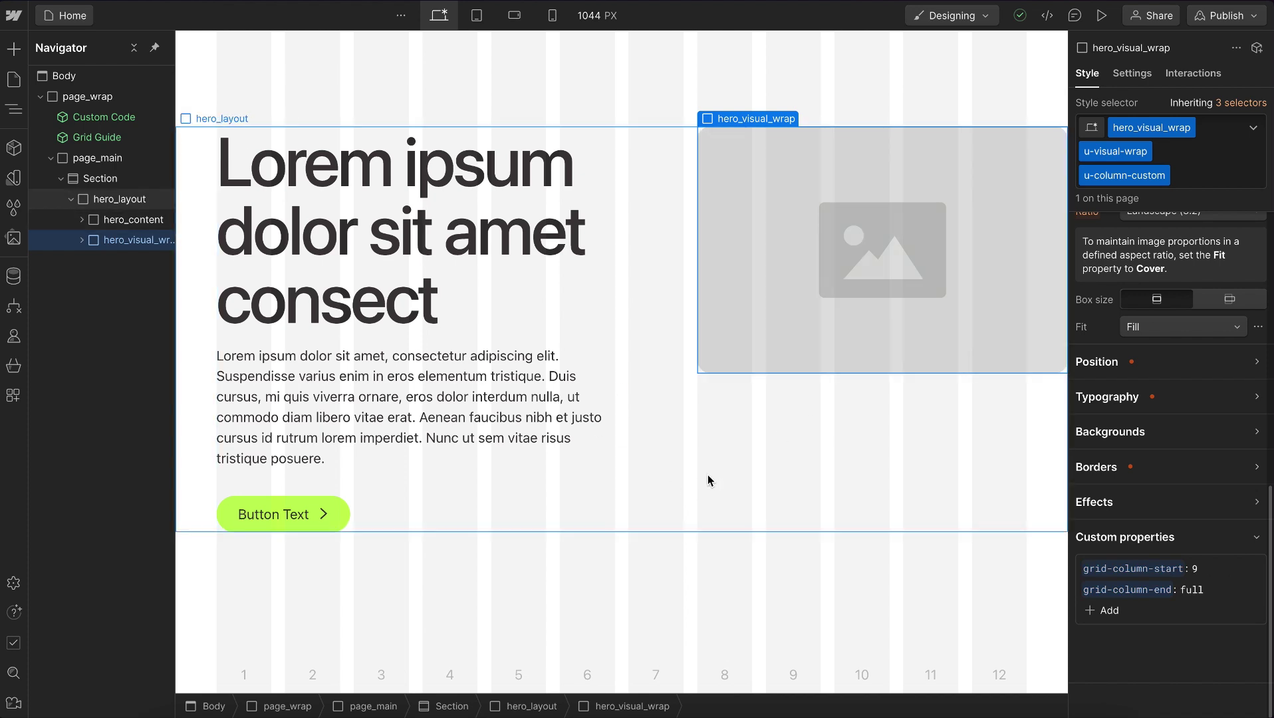
pyautogui.click(708, 475)
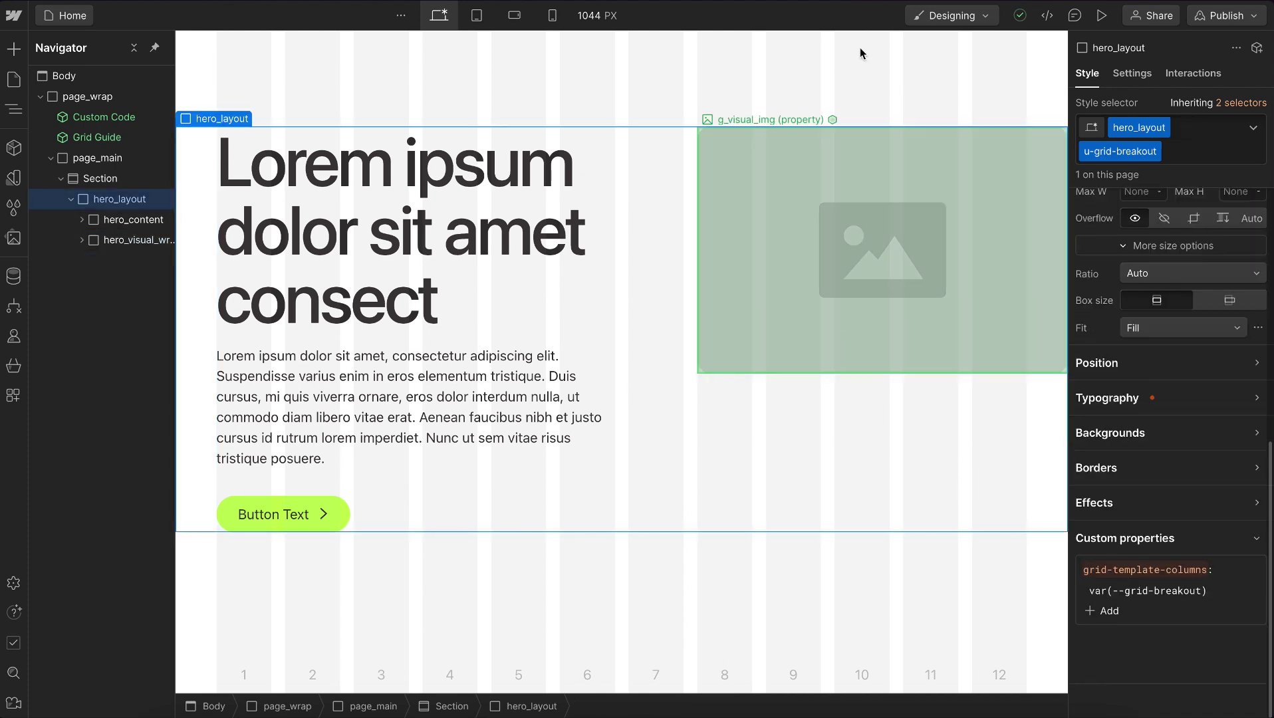
pyautogui.click(588, 18)
pyautogui.write('1920')
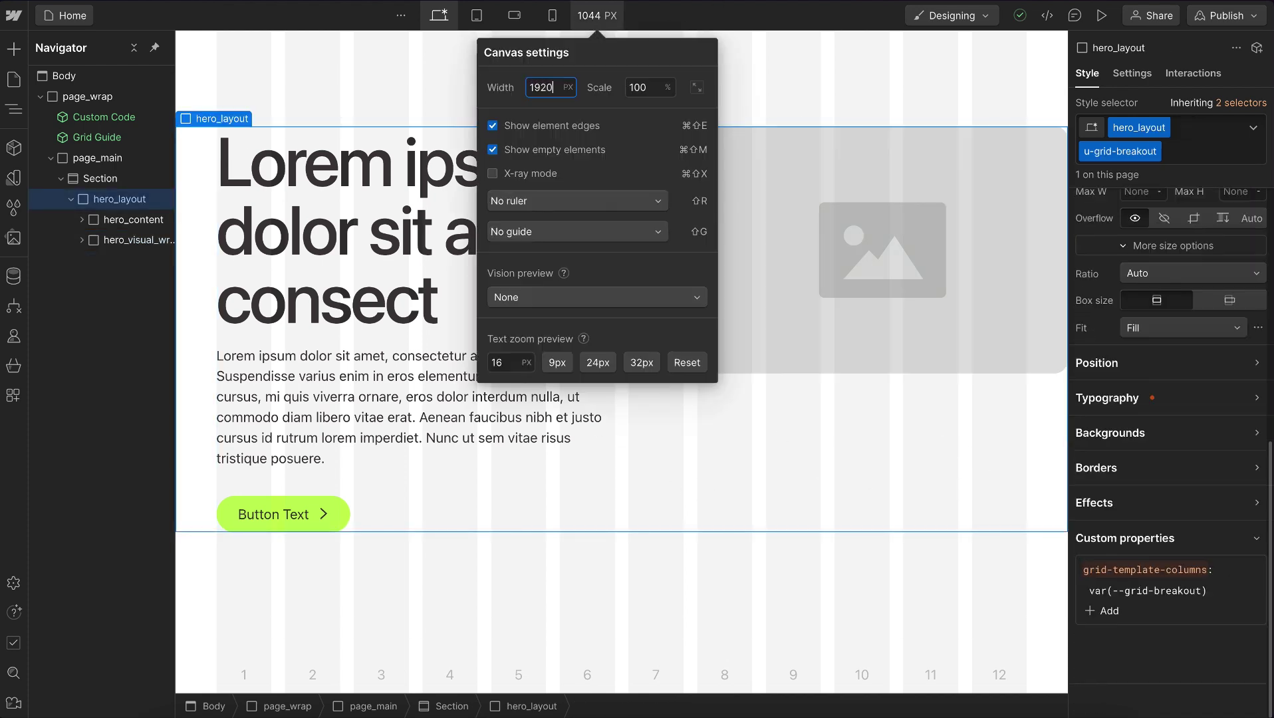